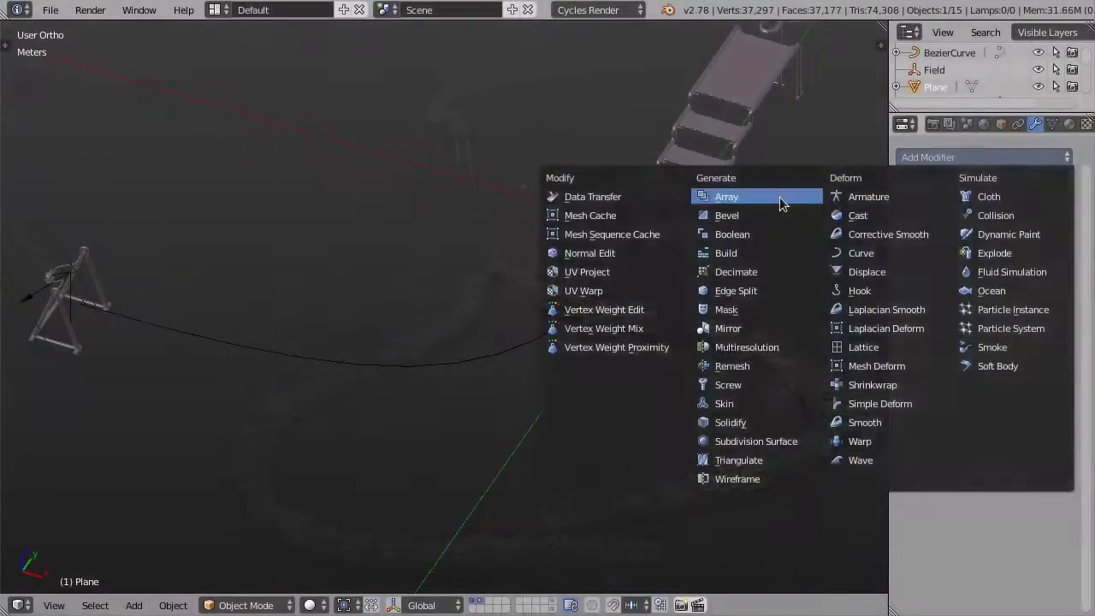
Make the plane's array Fit Curve to BezierCurve and bend it along BezierCurve with a Curve modifier
left_click(780, 202)
left_click(1014, 238)
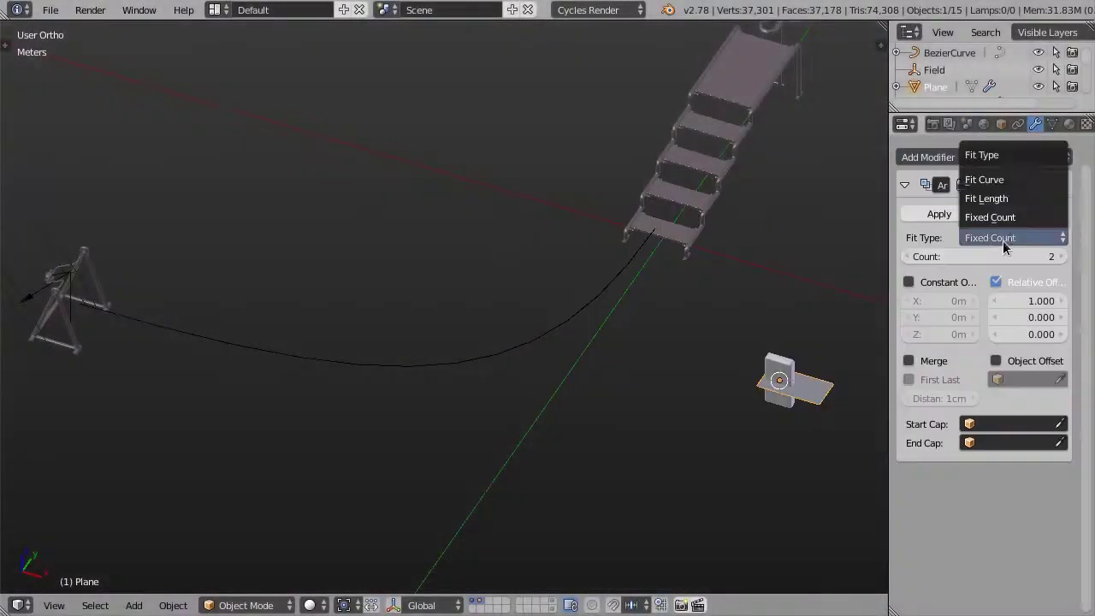
left_click(992, 178)
left_click(1010, 257)
left_click(971, 158)
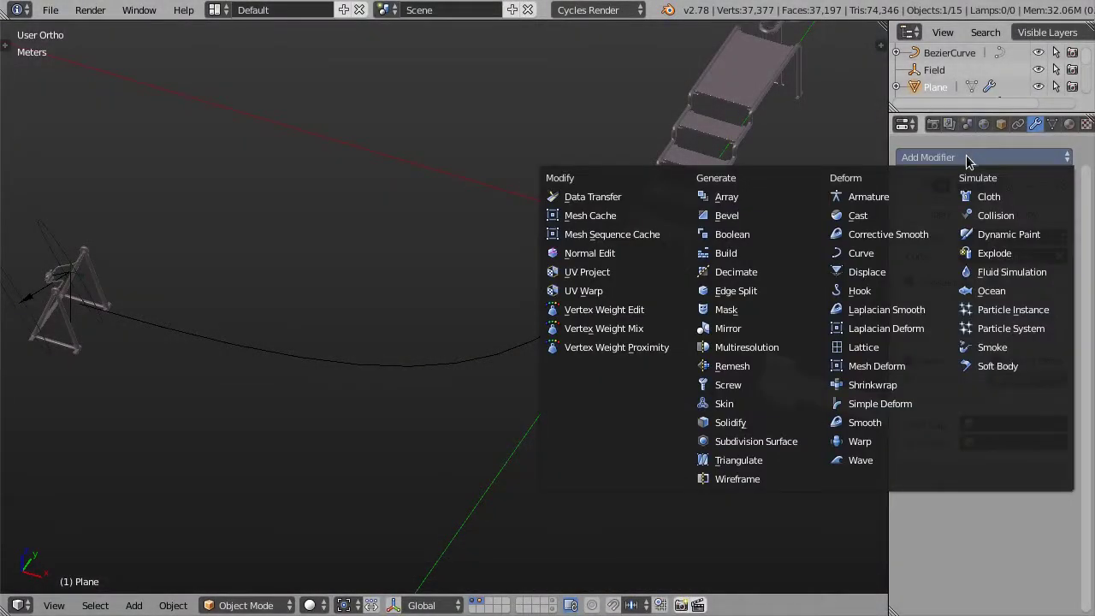
left_click(860, 253)
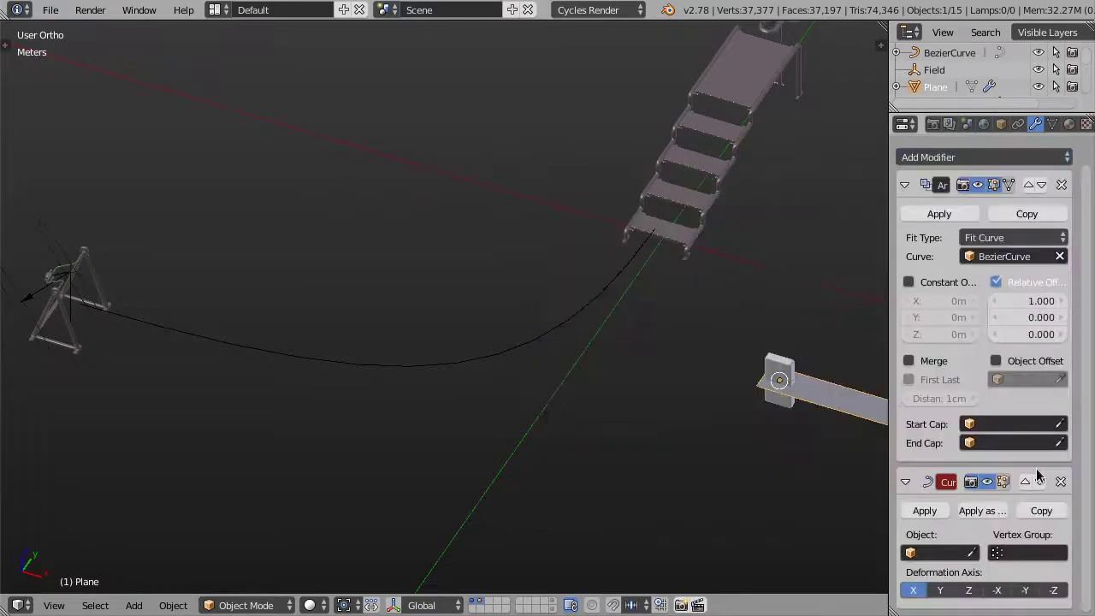
left_click(513, 340)
Parent the domino to the plane strip and set the plane's Duplication to Faces
right_click(778, 381)
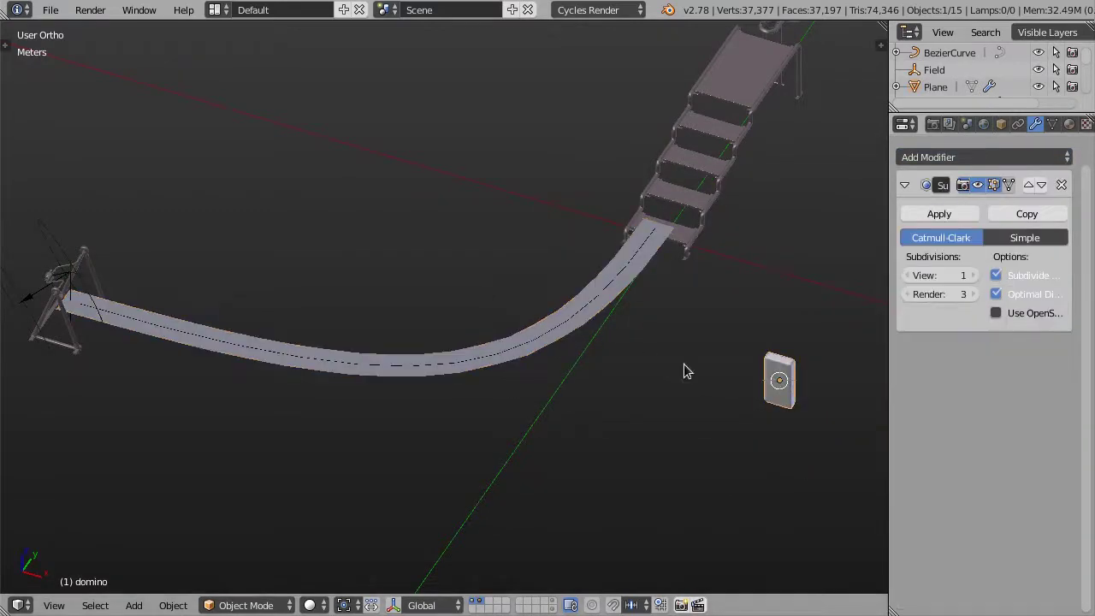
left_click(578, 332, "shift")
key("ctrl+p")
left_click(579, 330)
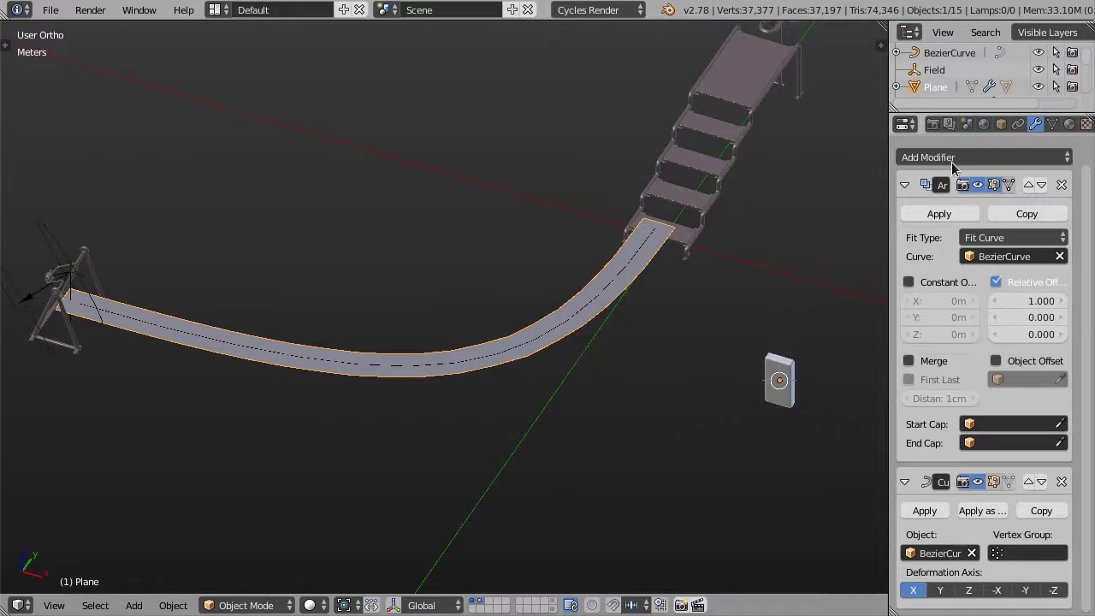
left_click(1001, 124)
left_click(1016, 367)
Draw a render border around the domino track and preview it in rendered shading
middle_click_drag(171, 428, 305, 377)
scroll(306, 377, "up", 2)
key("ctrl+b")
left_click_drag(364, 255, 574, 352)
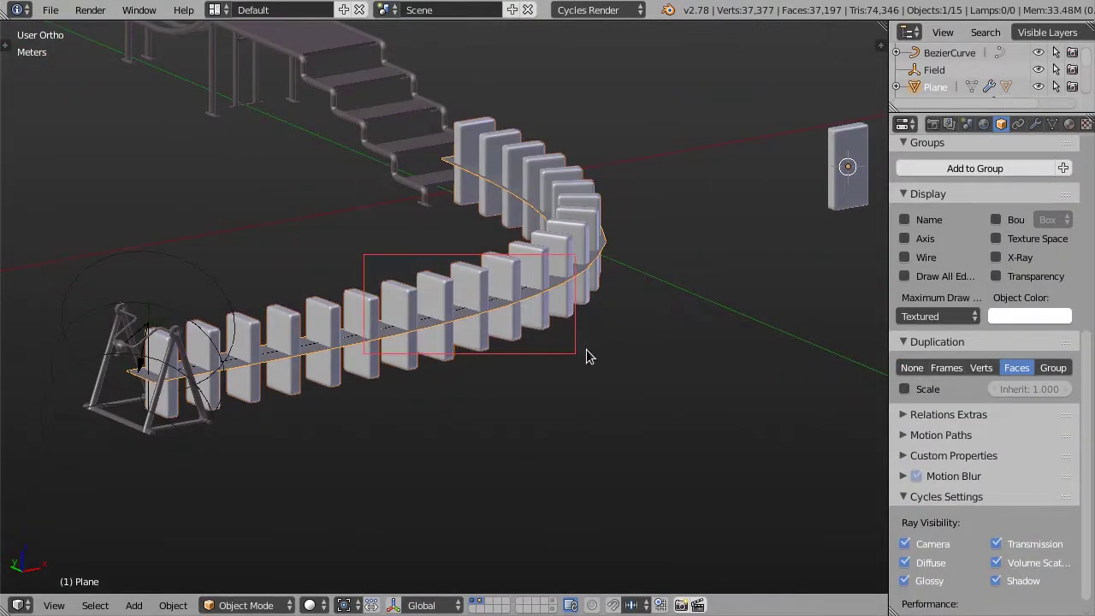
key("shift+z")
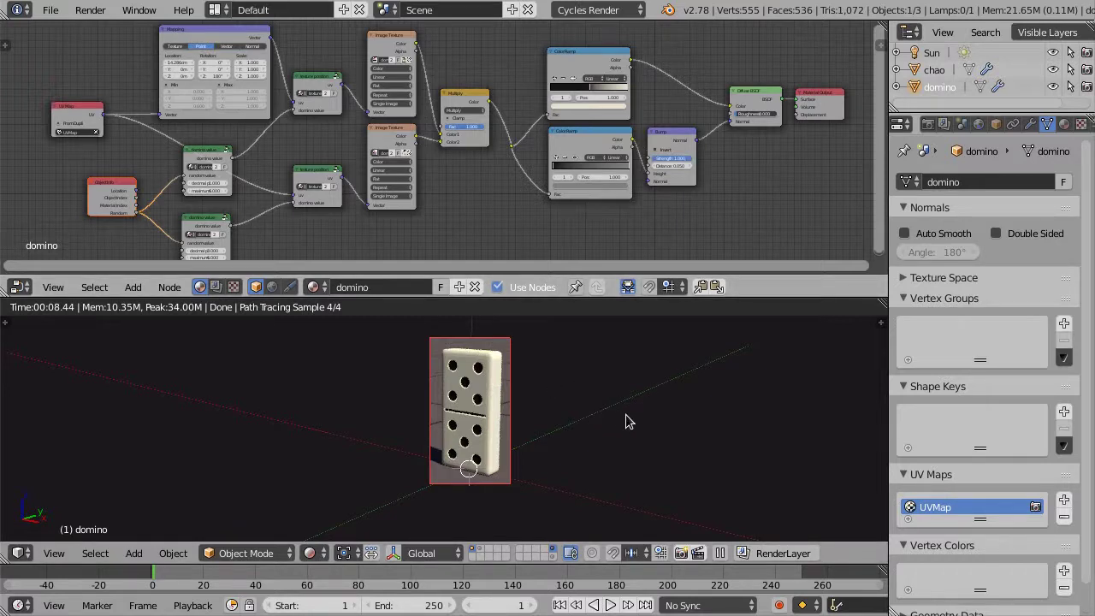
Return to Solid shading, merge the node editor into the 3D view, clear the render border and show the other scene layers
key("shift+z")
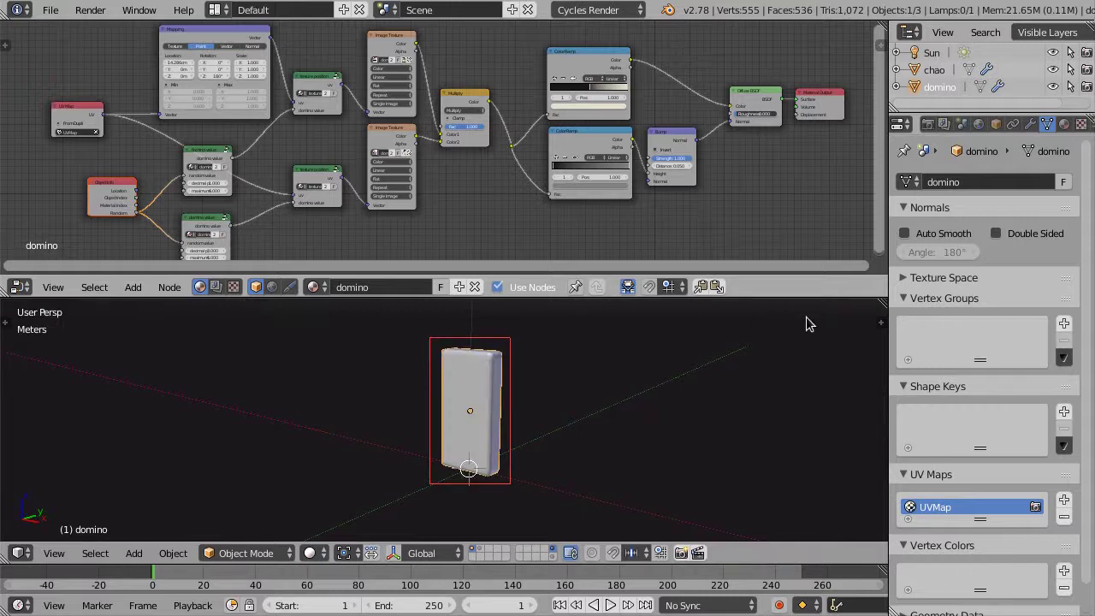
left_click_drag(879, 304, 869, 202)
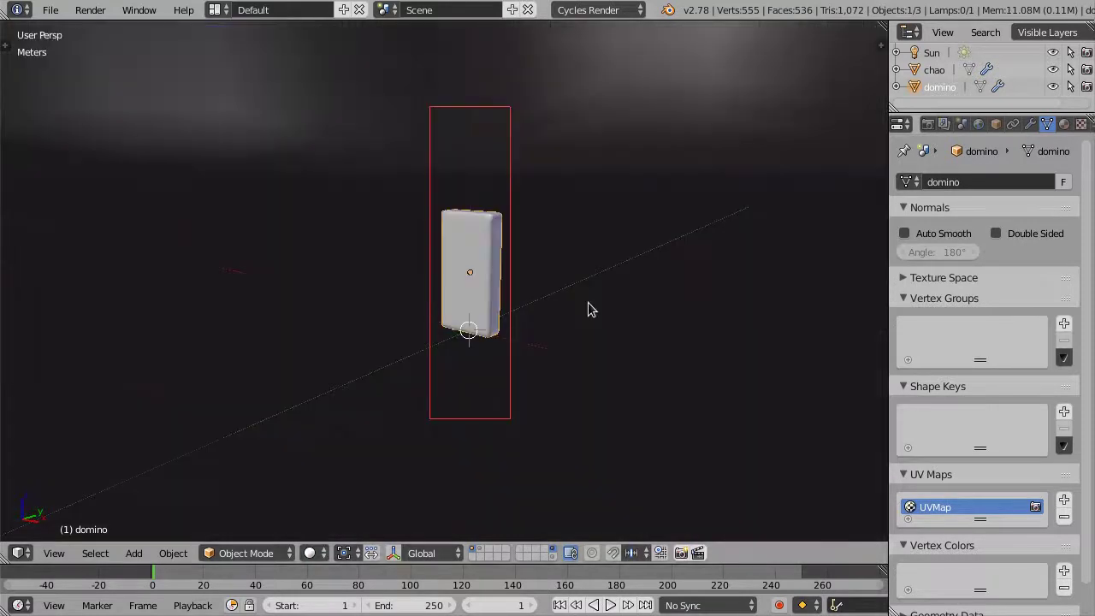
key("ctrl+alt+b")
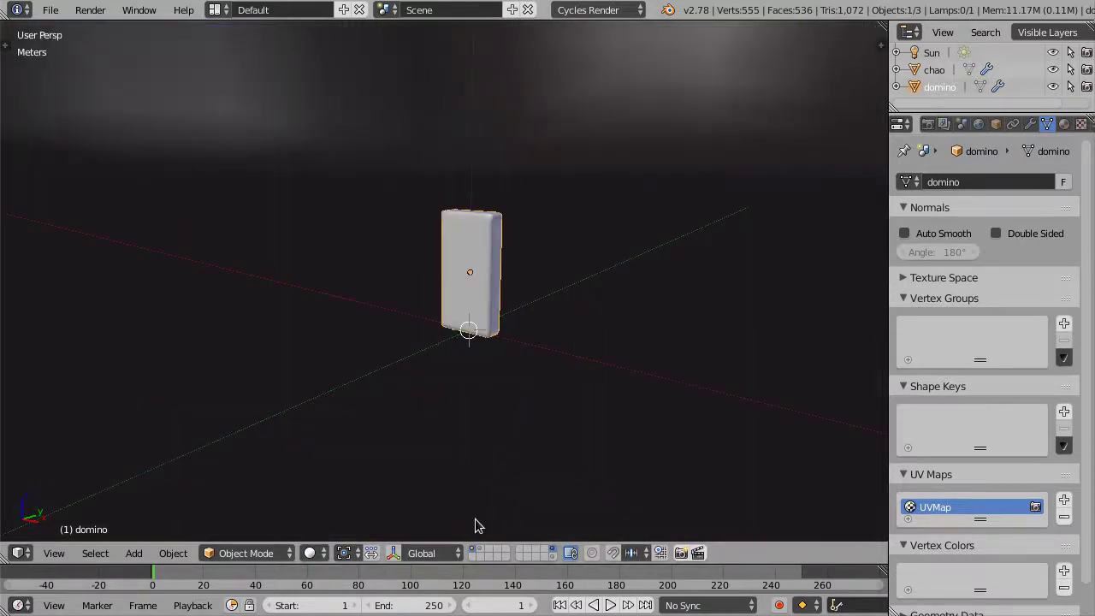
key("shift+2")
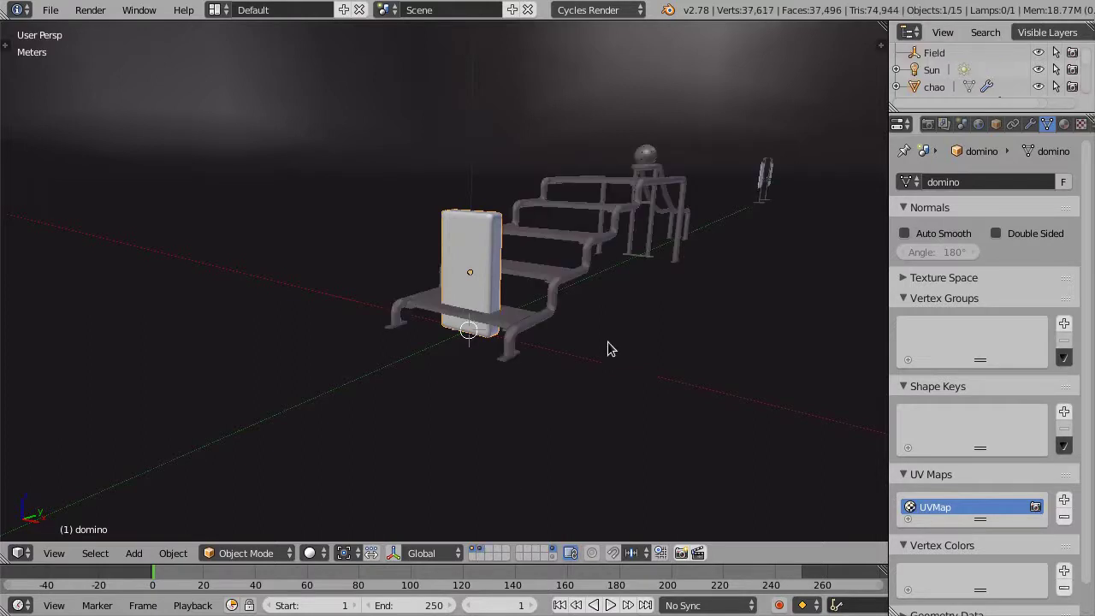
scroll(609, 342, "down", 3)
scroll(633, 334, "down", 2)
mouse_move(644, 340)
middle_mouse_down()
mouse_move(596, 362)
mouse_move(571, 349)
mouse_move(616, 366)
mouse_move(605, 364)
mouse_move(618, 384)
mouse_move(570, 366)
mouse_move(576, 359)
middle_mouse_up()
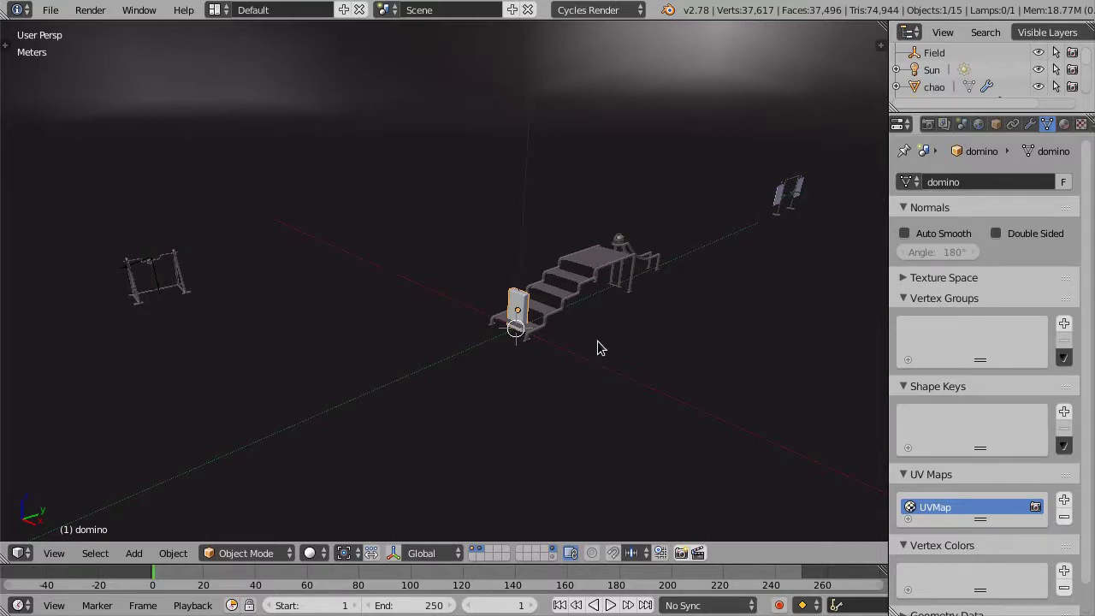
mouse_move(487, 327)
middle_mouse_down()
mouse_move(496, 356)
mouse_move(431, 357)
middle_mouse_up()
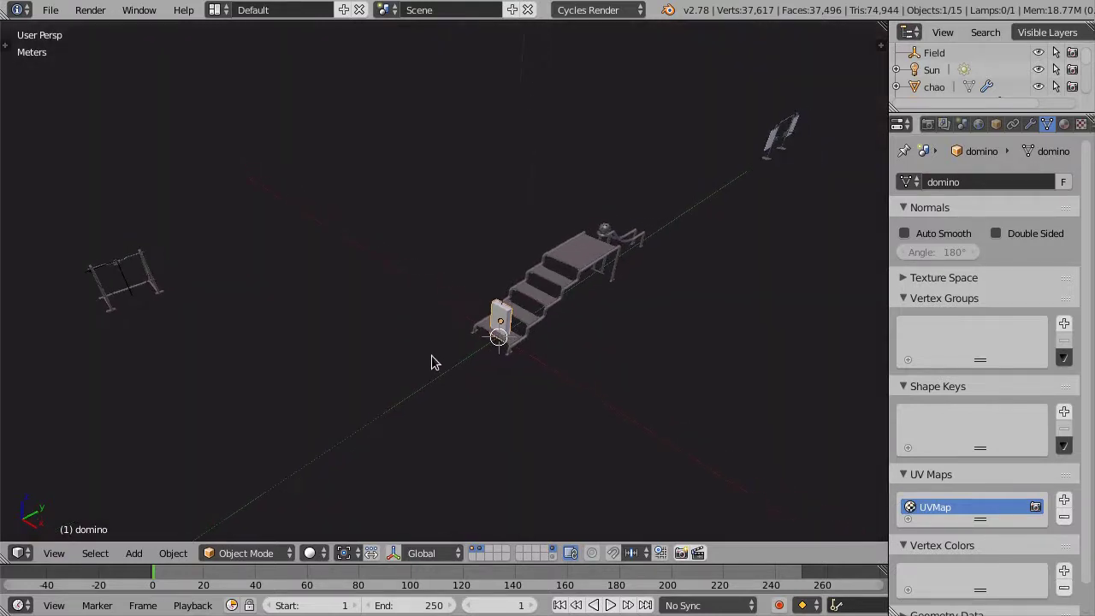
left_click_drag(141, 310, 489, 352)
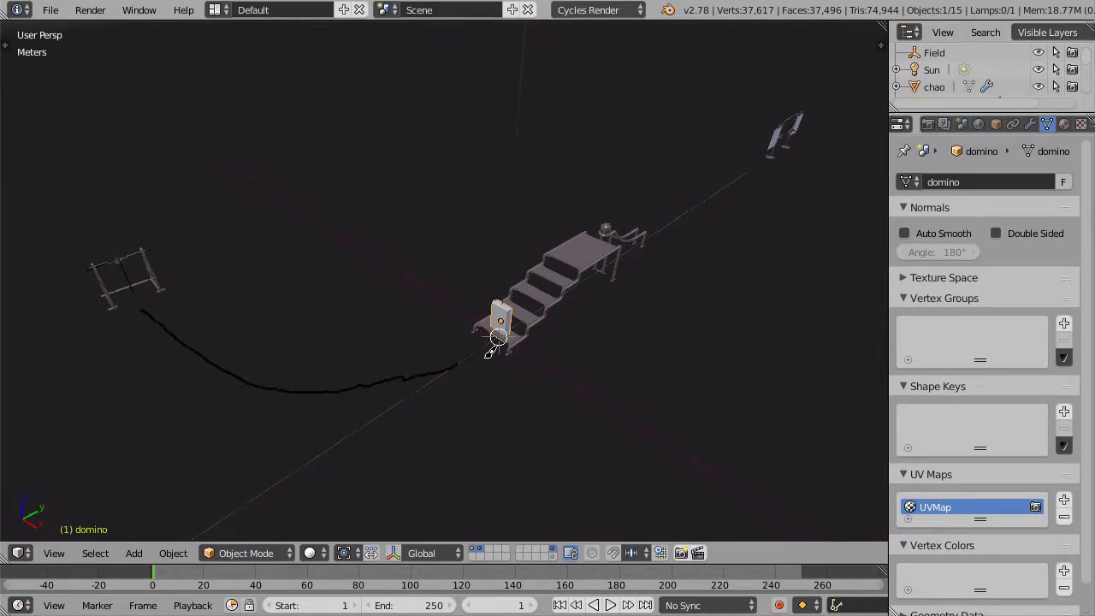
middle_click_drag(364, 396, 356, 416)
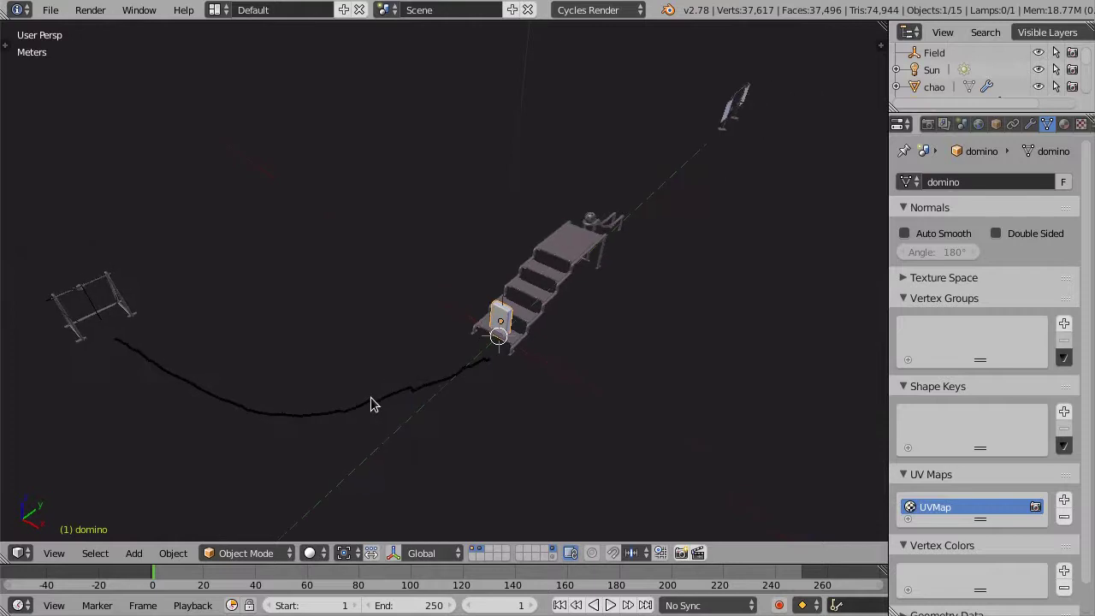
mouse_move(337, 357)
middle_mouse_down()
mouse_move(296, 384)
mouse_move(320, 351)
middle_mouse_up()
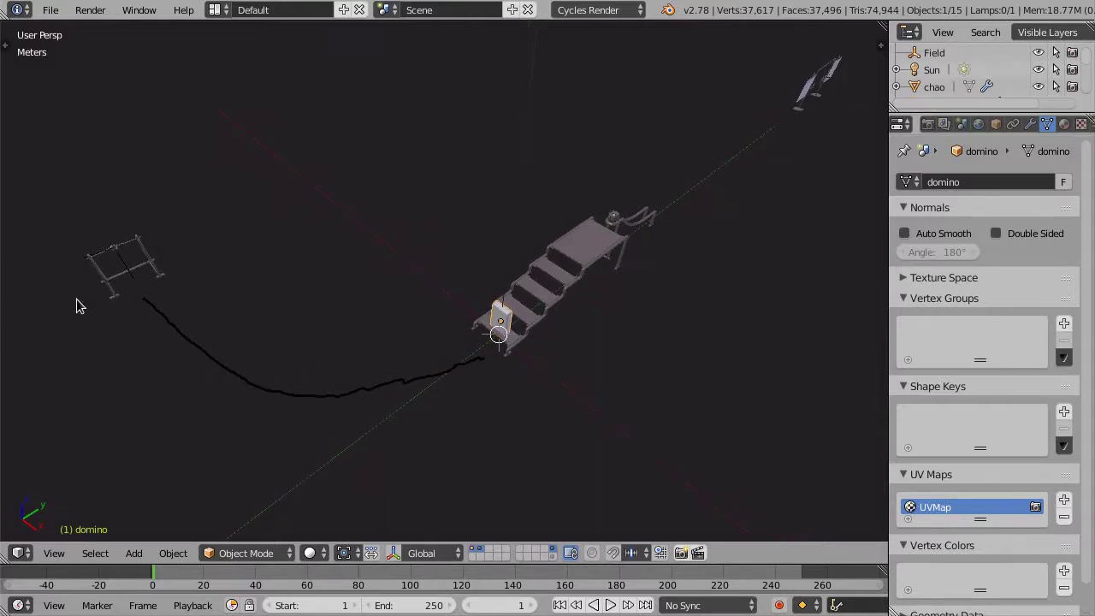
middle_click_drag(413, 399, 476, 389)
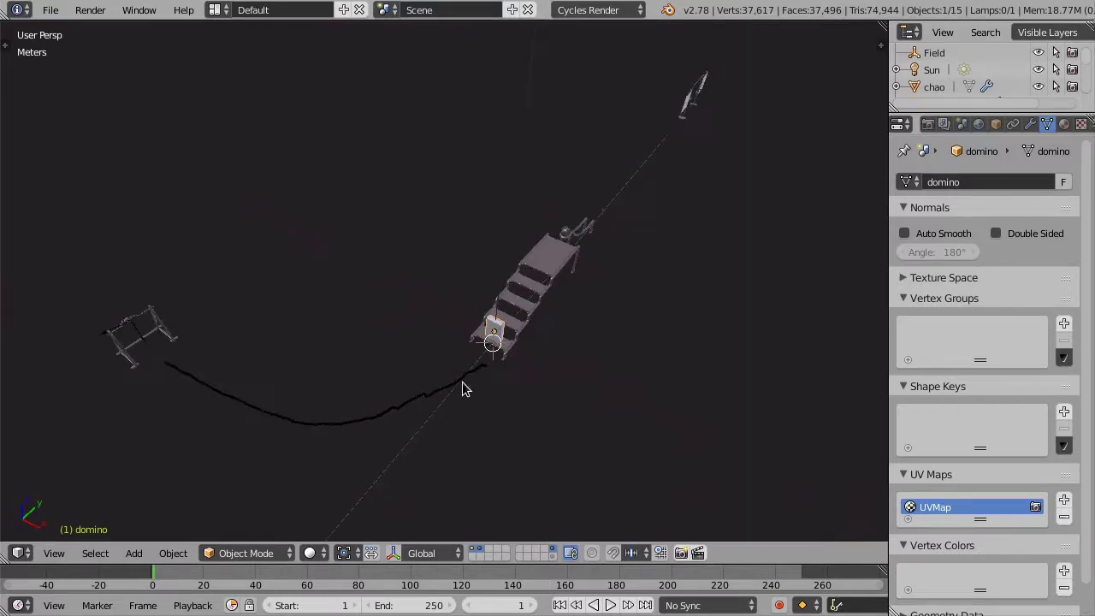
key("n")
left_click(858, 118)
key("n")
mouse_move(549, 311)
middle_mouse_down()
mouse_move(491, 339)
mouse_move(516, 348)
mouse_move(467, 356)
mouse_move(450, 381)
mouse_move(443, 334)
mouse_move(421, 331)
mouse_move(445, 323)
mouse_move(501, 337)
mouse_move(470, 326)
mouse_move(573, 383)
middle_mouse_up()
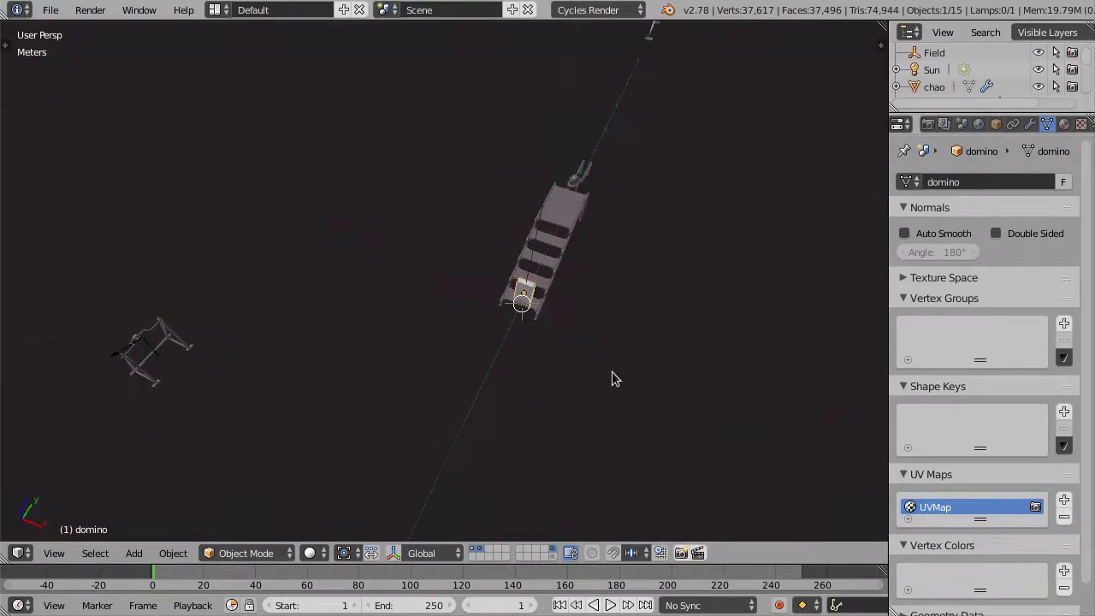
Duplicate the domino in place and move the copy to a new layer
key("shift+d")
key("x")
key("m")
left_click(774, 422)
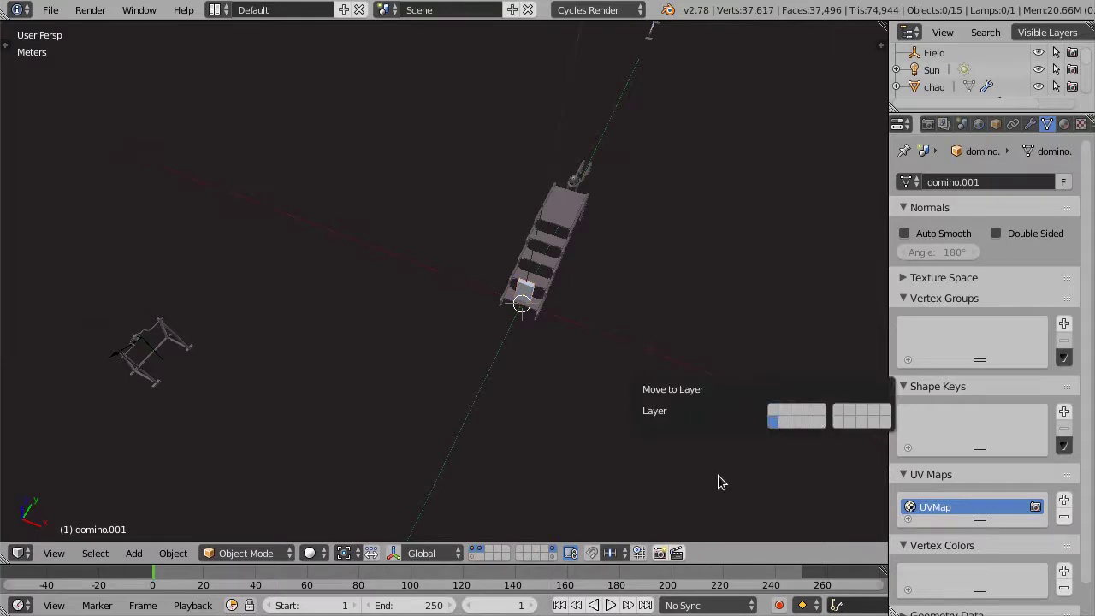
Show only the copy's layer and view it in Top Ortho
key("KP_7")
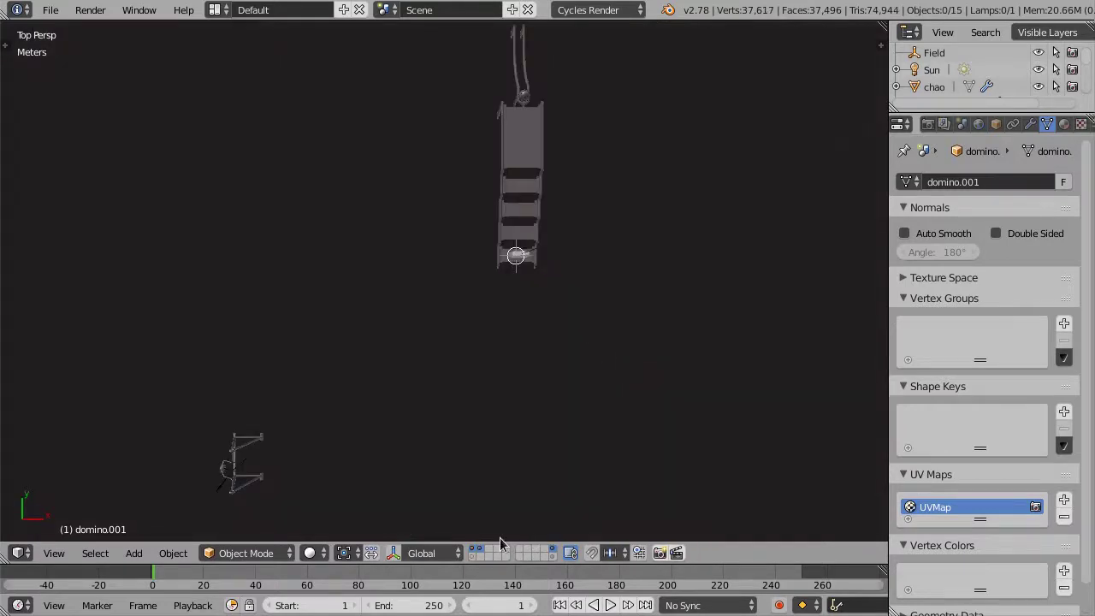
left_click(472, 556)
key("KP_5")
scroll(485, 238, "up", 2)
scroll(539, 321, "down", 4)
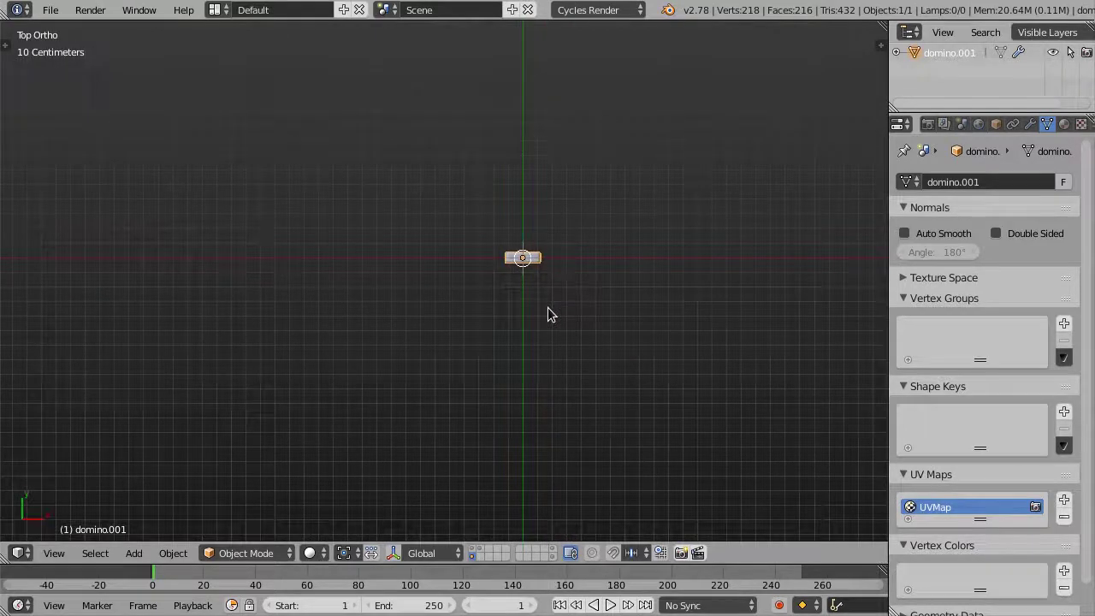
key("shift+a")
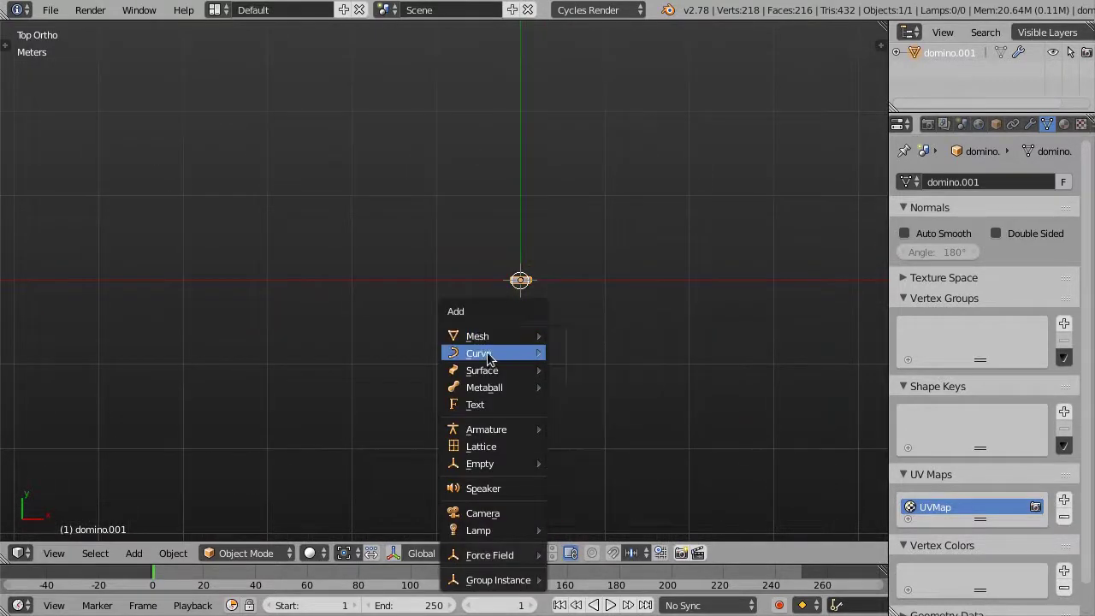
Add a Bezier curve and rotate and move its right control point to form an arching path
left_click(622, 354)
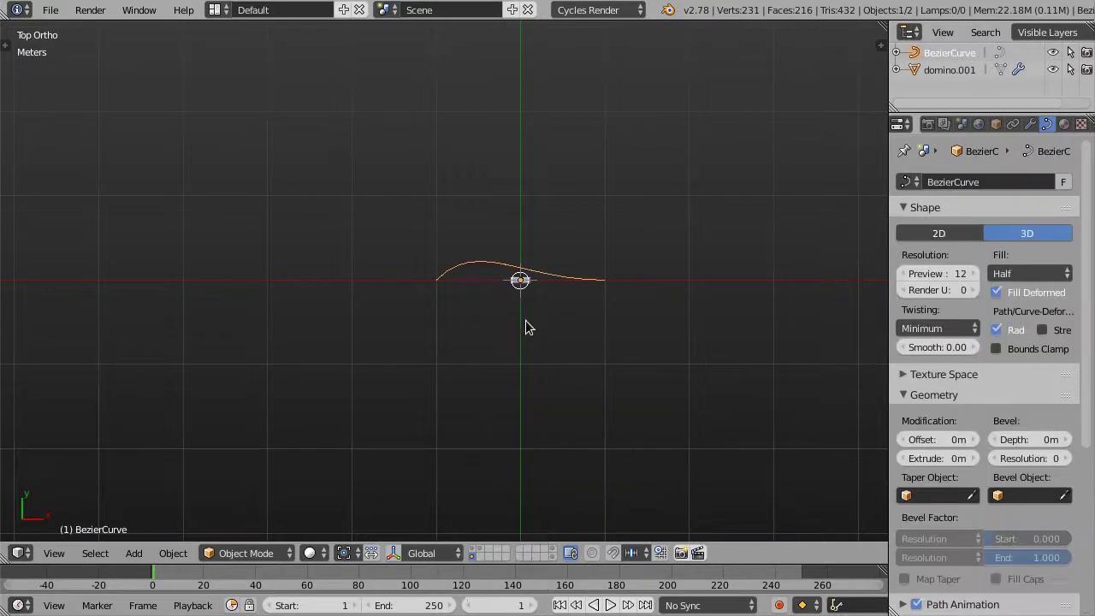
key("Tab")
right_click(630, 284)
key("r")
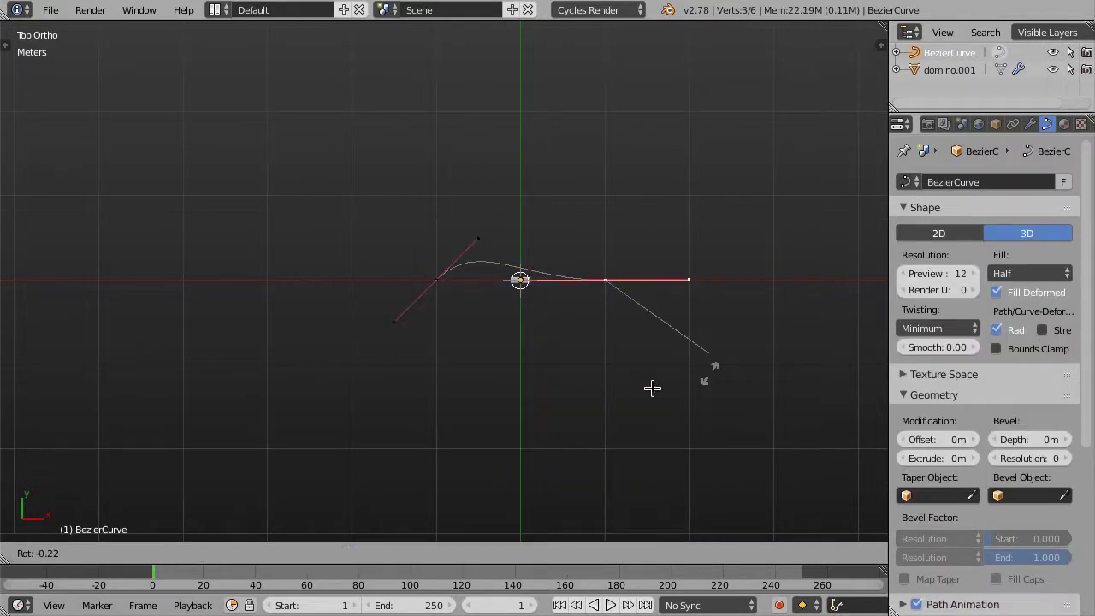
left_click(612, 367)
key("g")
left_click(669, 352)
key("r")
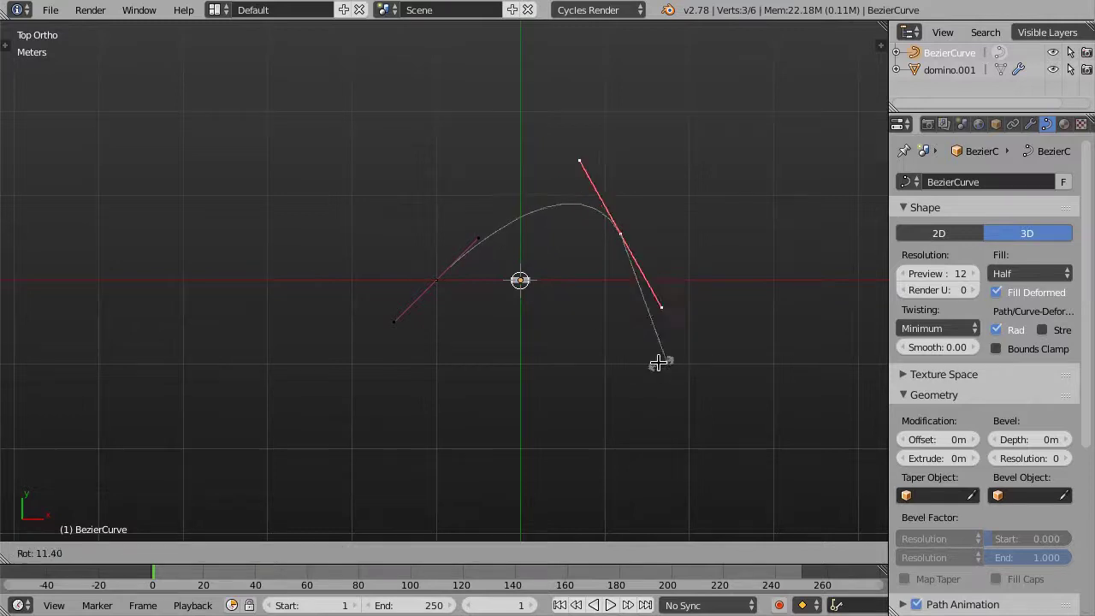
left_click(574, 332)
scroll(560, 310, "up", 2)
scroll(501, 254, "up", 2)
key("Tab")
Select domino.001 and delete its Subdivision Surface modifier
right_click(500, 252)
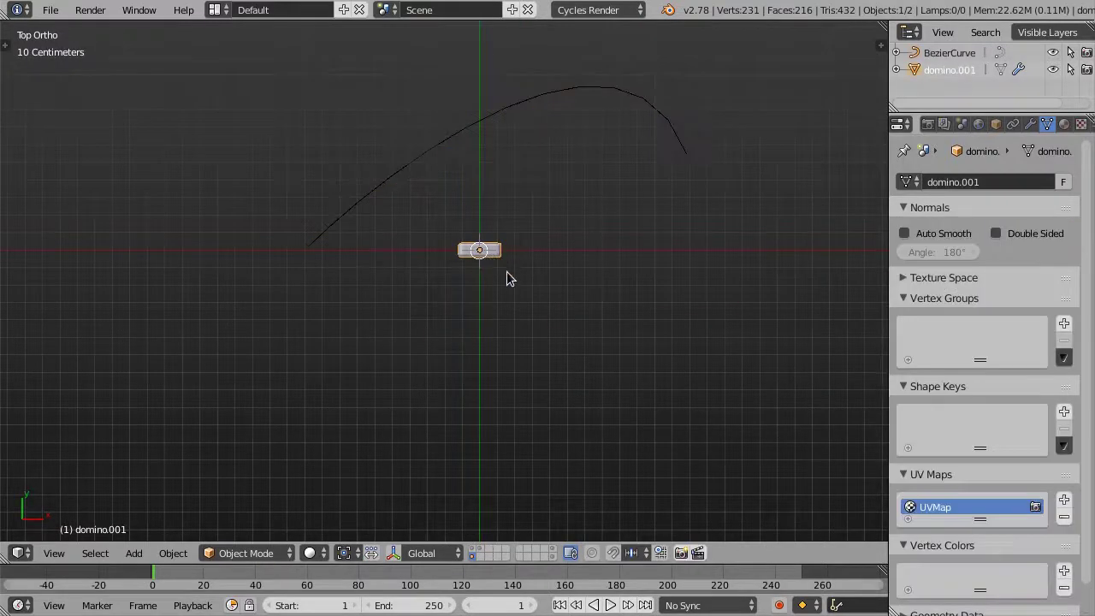
middle_click_drag(508, 276, 542, 335, "shift")
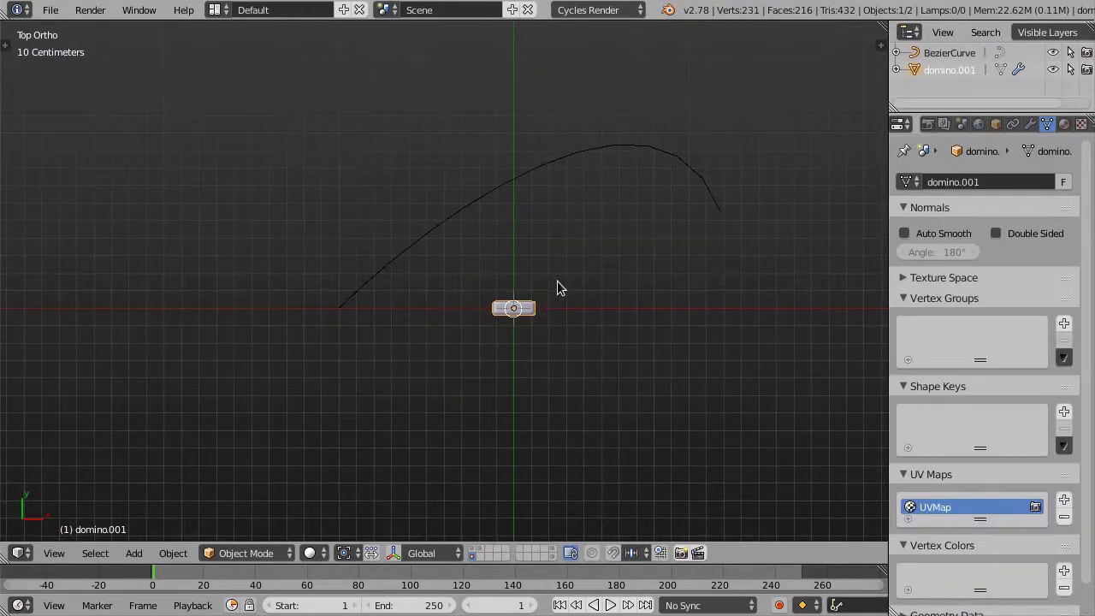
left_click(1031, 125)
scroll(561, 224, "up", 2)
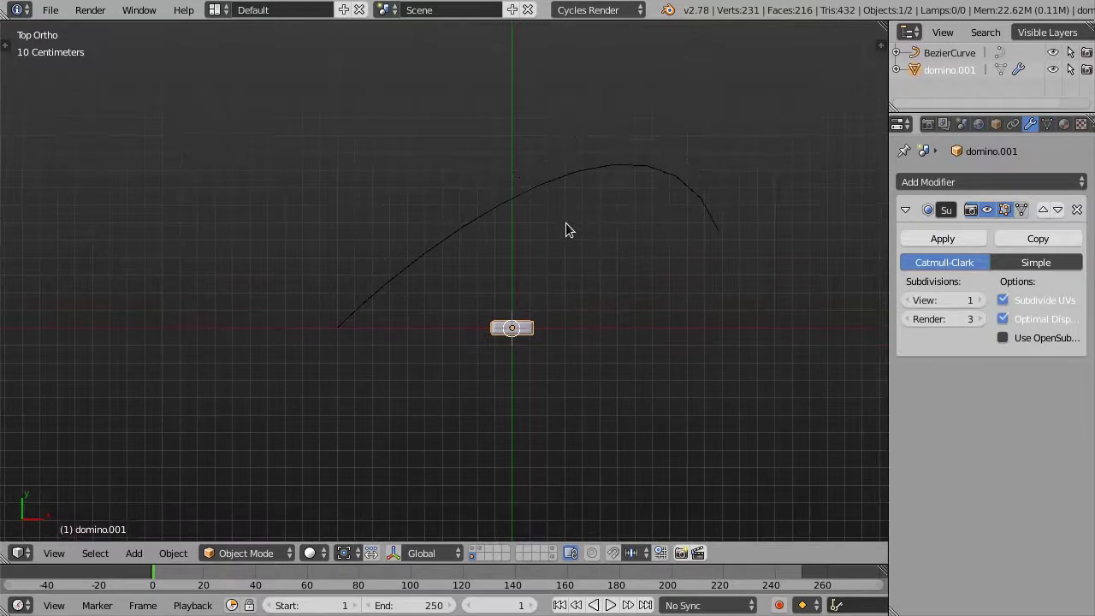
left_click(1077, 210)
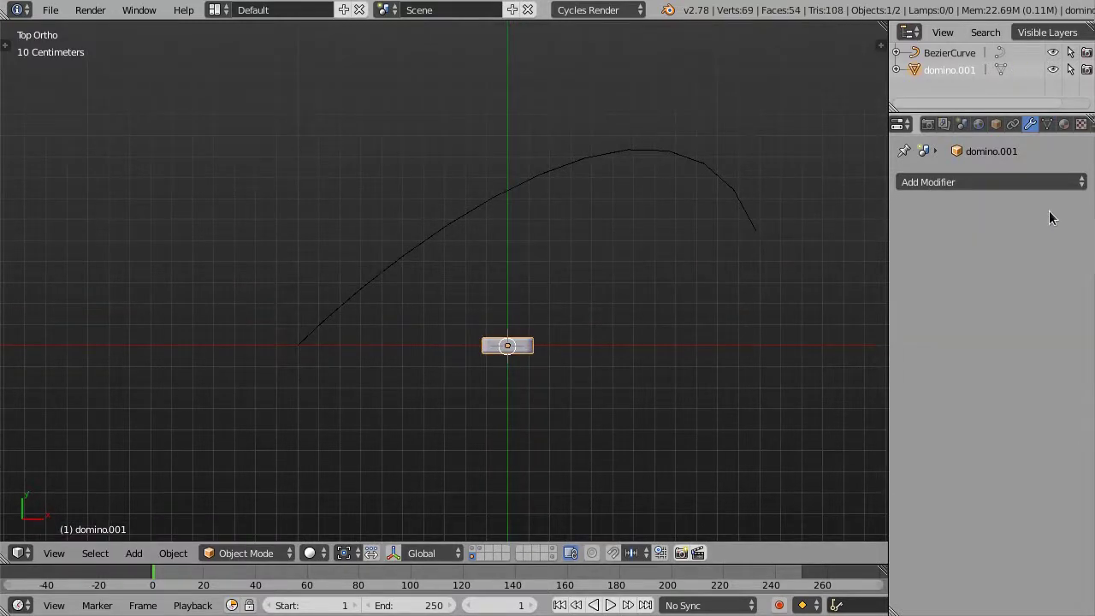
mouse_move(599, 293)
middle_mouse_down("shift")
mouse_move(646, 275)
mouse_move(635, 259)
middle_mouse_up("shift")
scroll(654, 257, "down", 1)
scroll(637, 270, "up", 1)
scroll(641, 281, "down", 1)
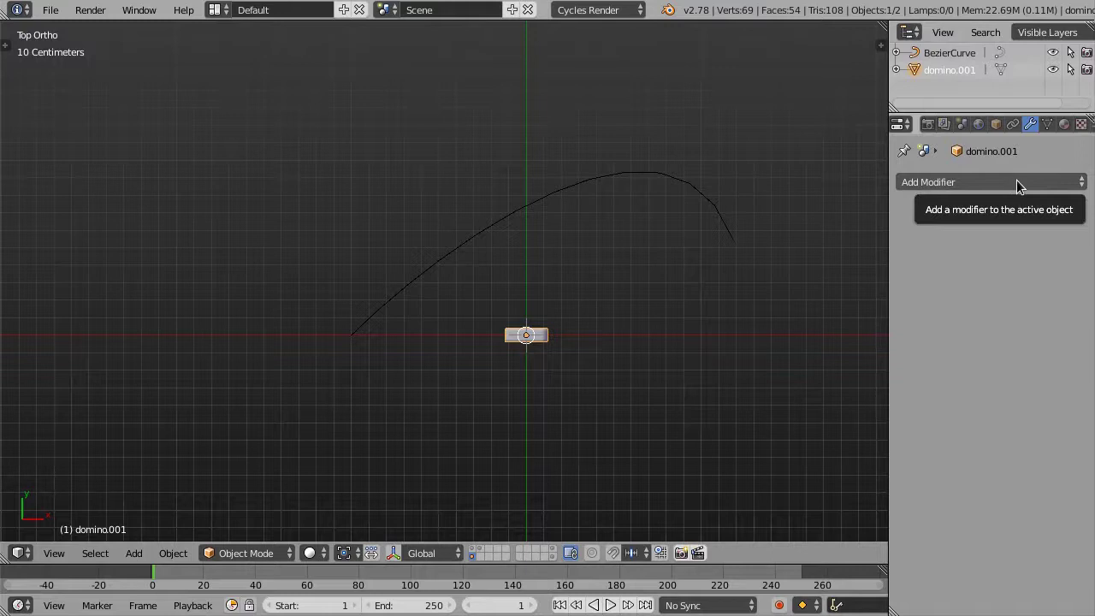
Add an Array modifier to domino.001 set to Fit Curve with BezierCurve
left_click(1016, 182)
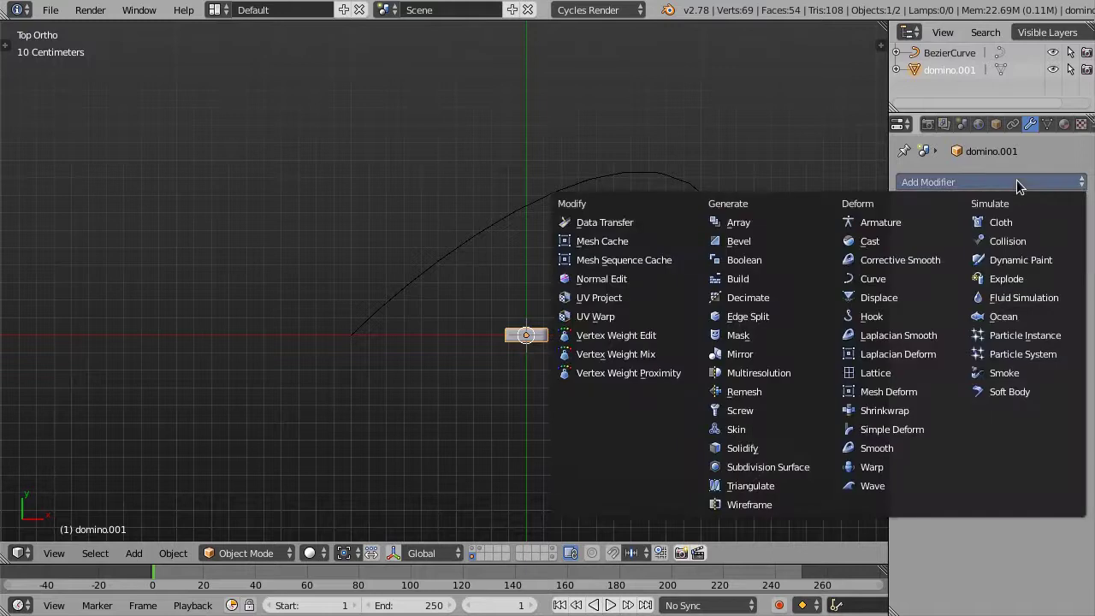
left_click(771, 224)
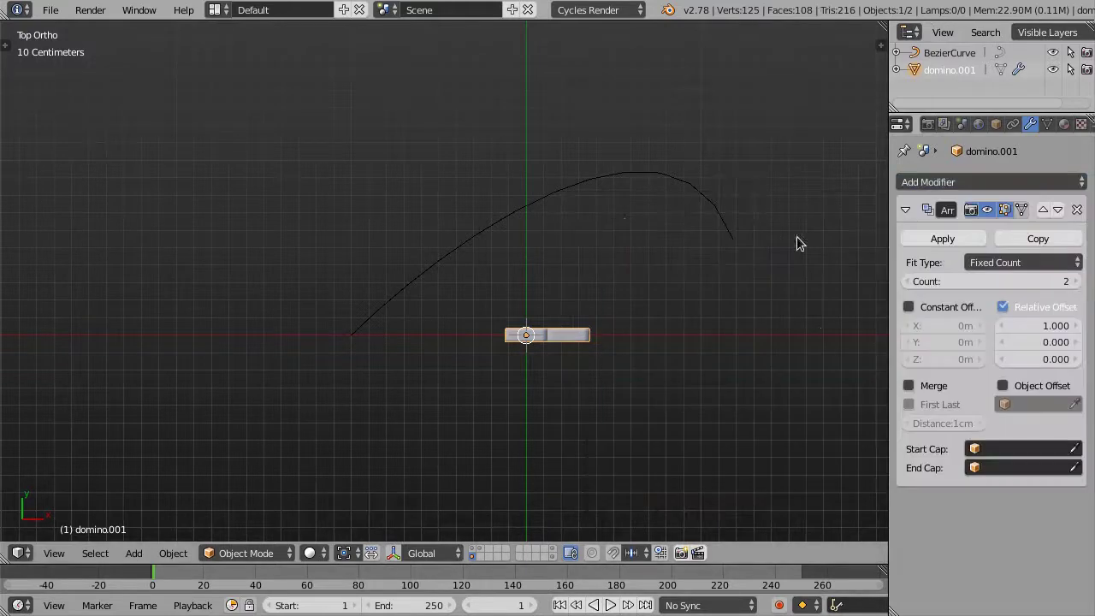
left_click(1043, 262)
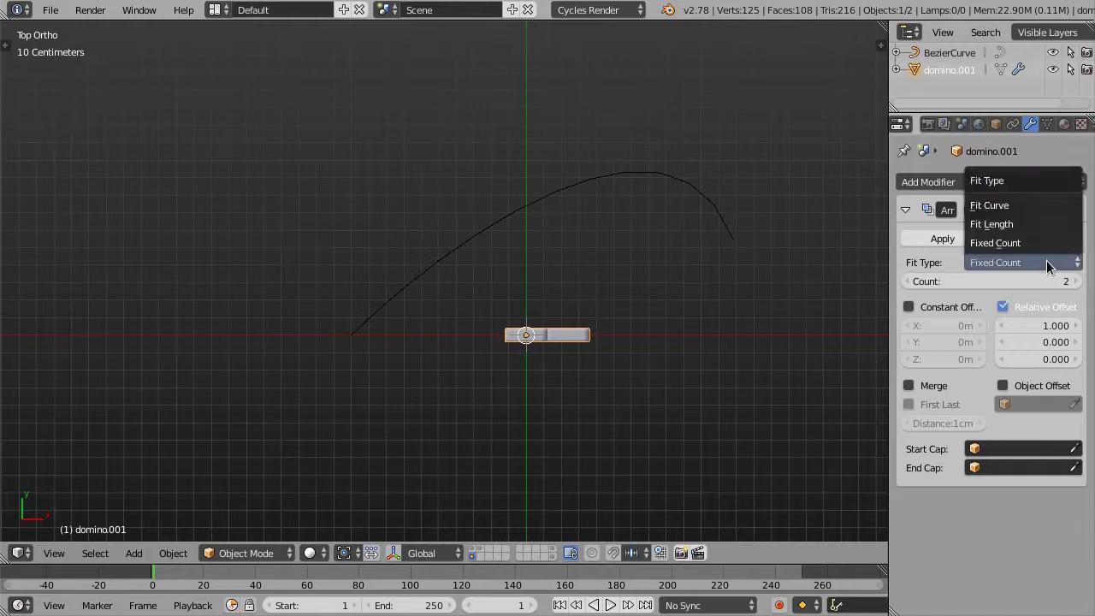
left_click(1026, 203)
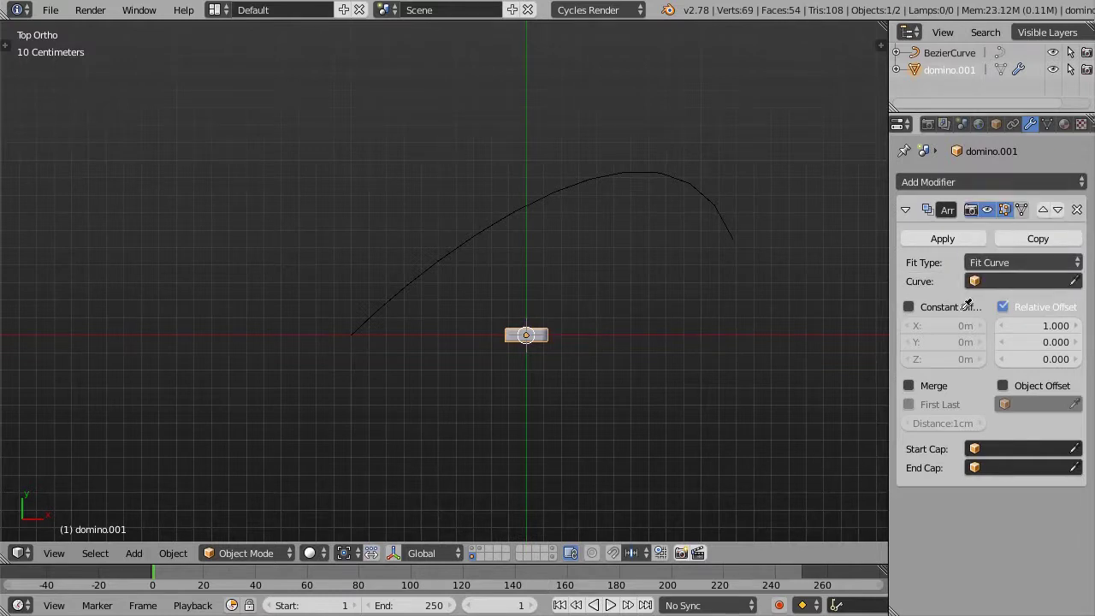
left_click(407, 289)
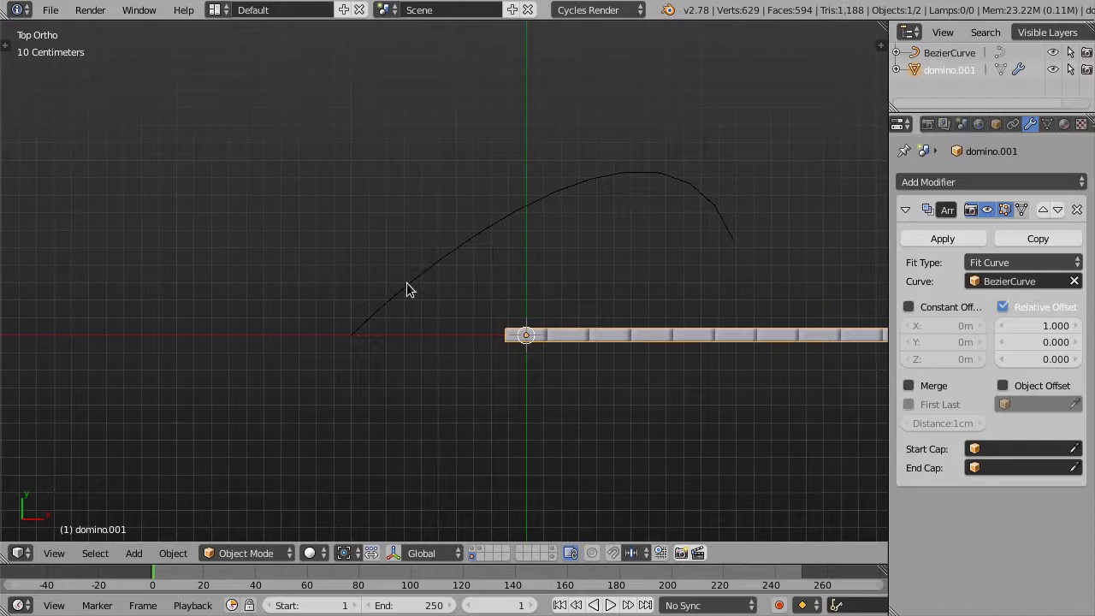
scroll(406, 289, "down", 2)
key("Tab")
Rotate all of the domino mesh's vertices 90° so the arrayed dominoes pack side by side
scroll(462, 367, "up", 2)
key("a")
key("r")
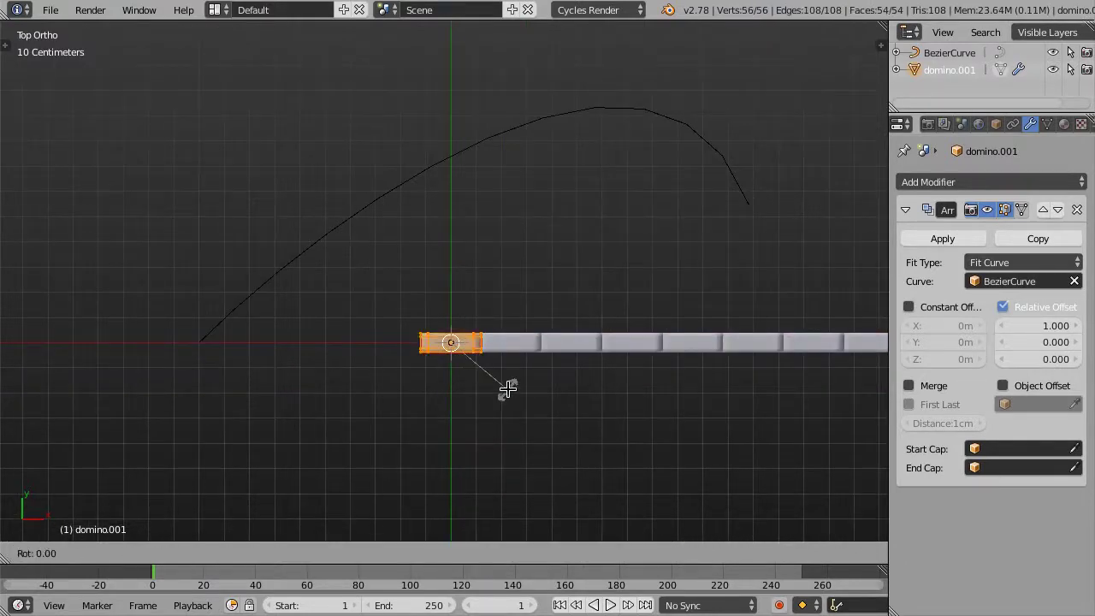
type("90")
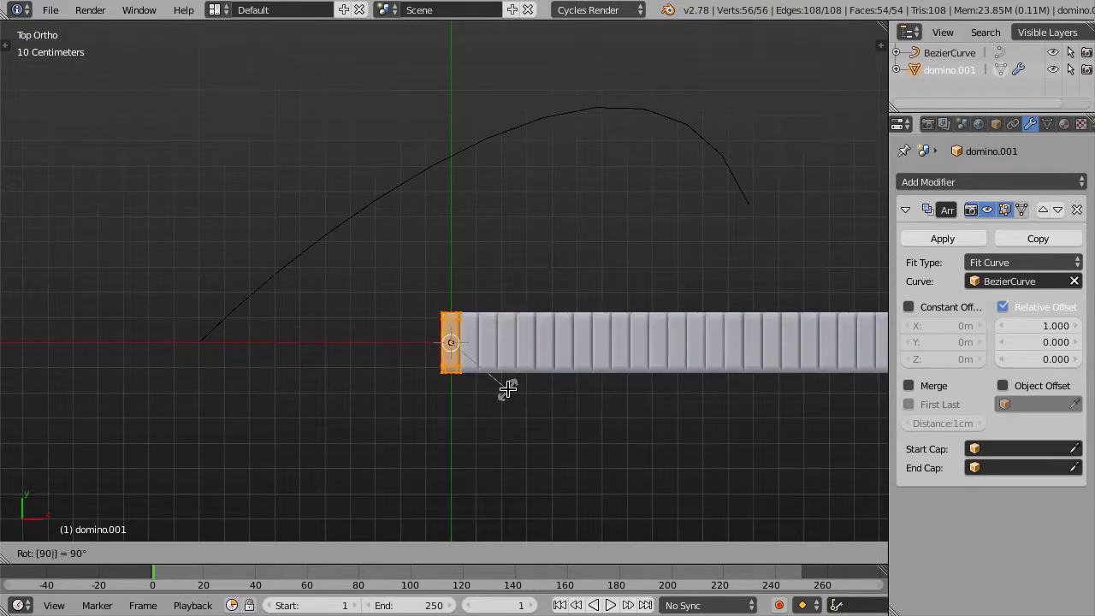
key("Return")
key("Tab")
scroll(507, 388, "down", 3)
scroll(504, 355, "down", 1, "ctrl")
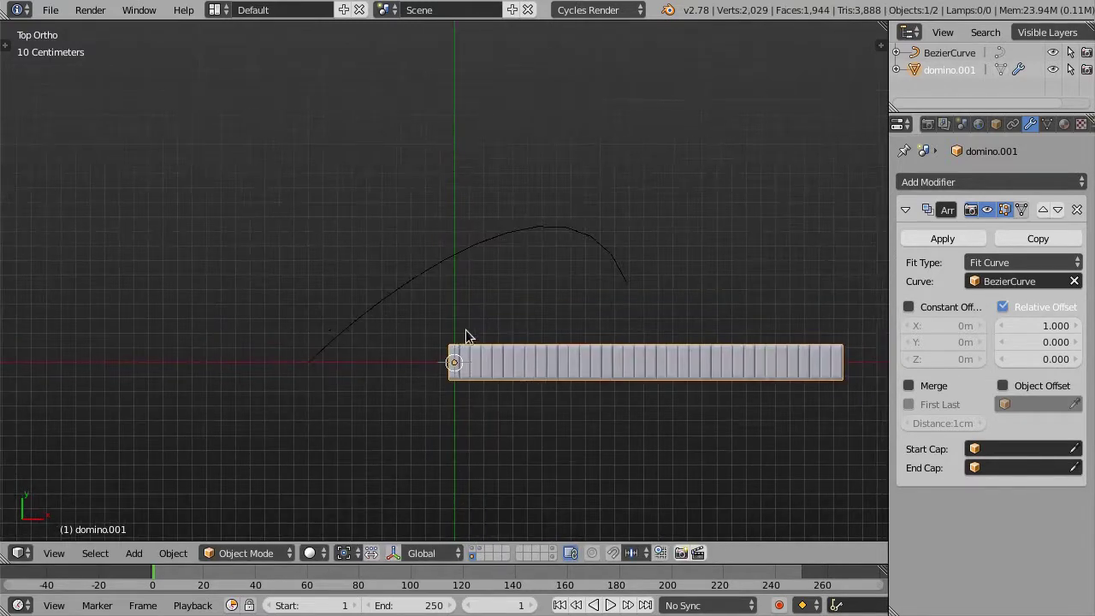
scroll(513, 313, "up", 2)
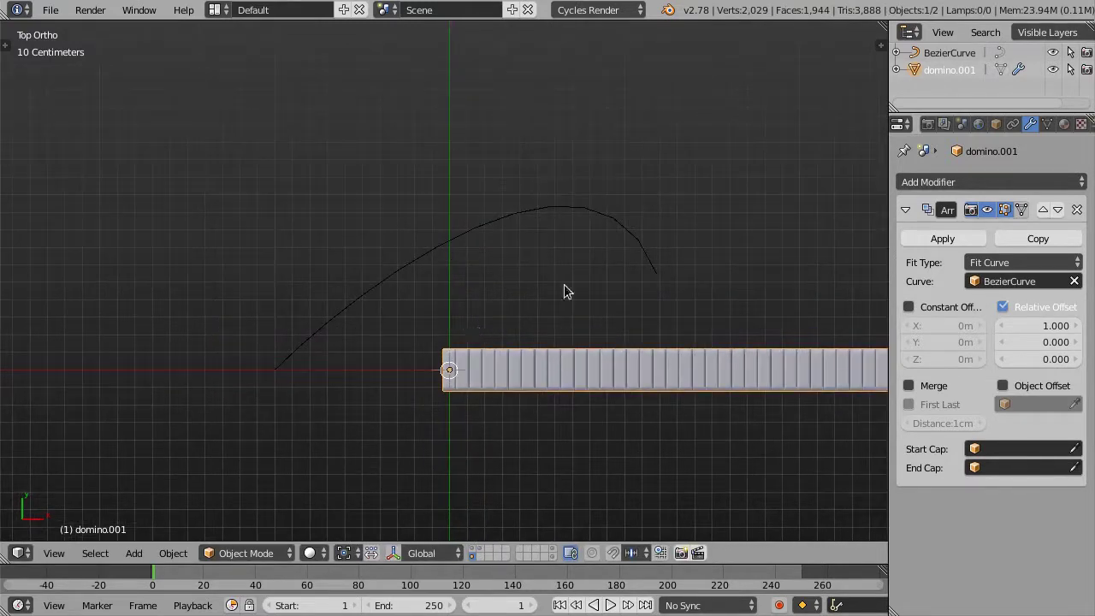
Add a Curve modifier to the domino with BezierCurve as its object
left_click(1008, 179)
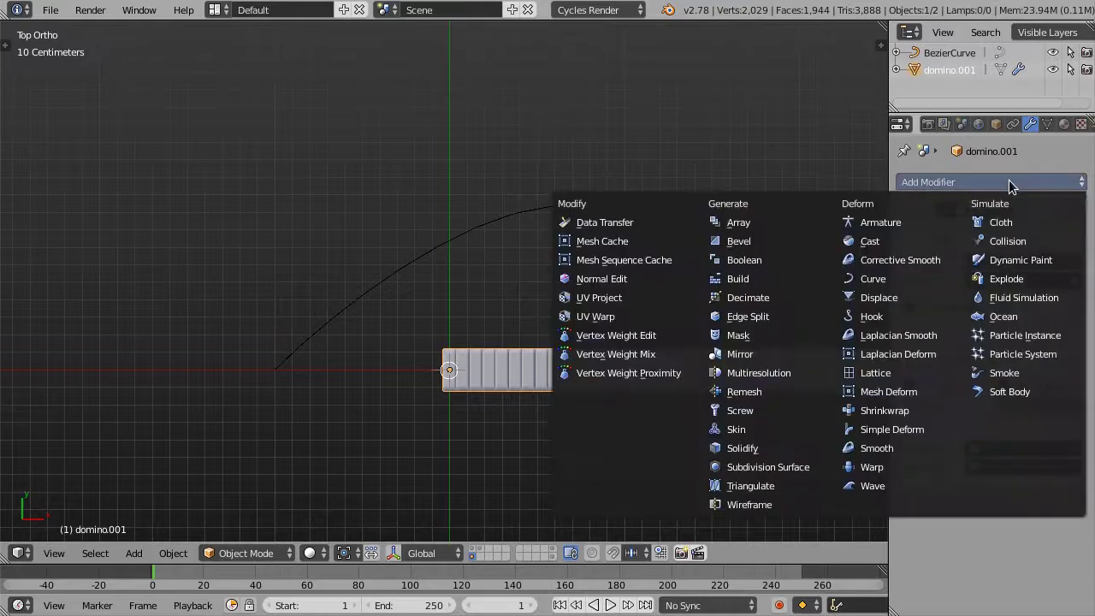
left_click(886, 281)
scroll(1059, 485, "down", 1)
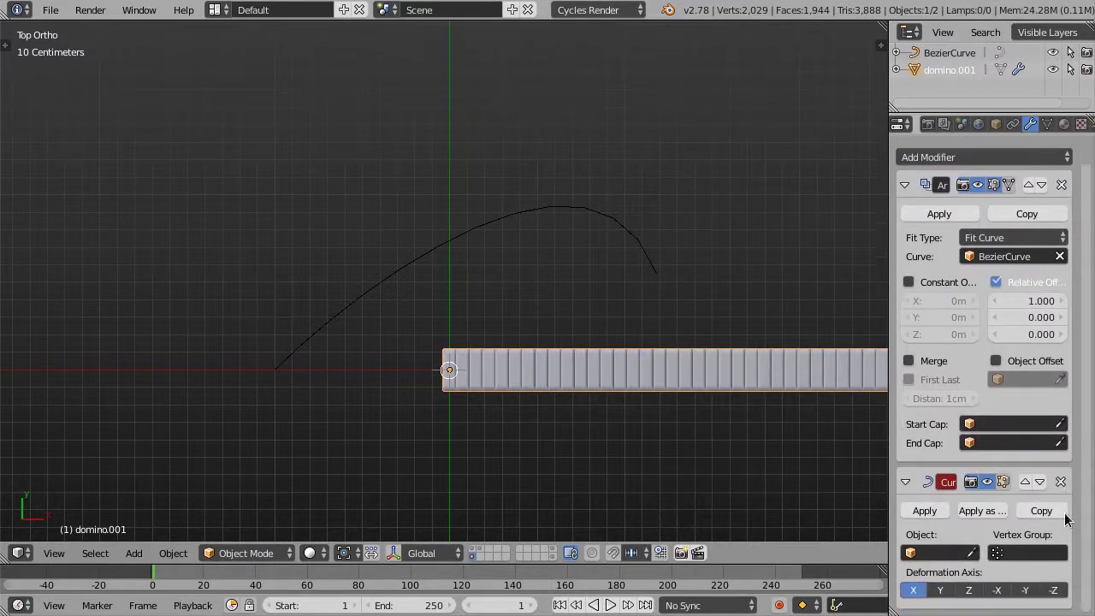
left_click(972, 552)
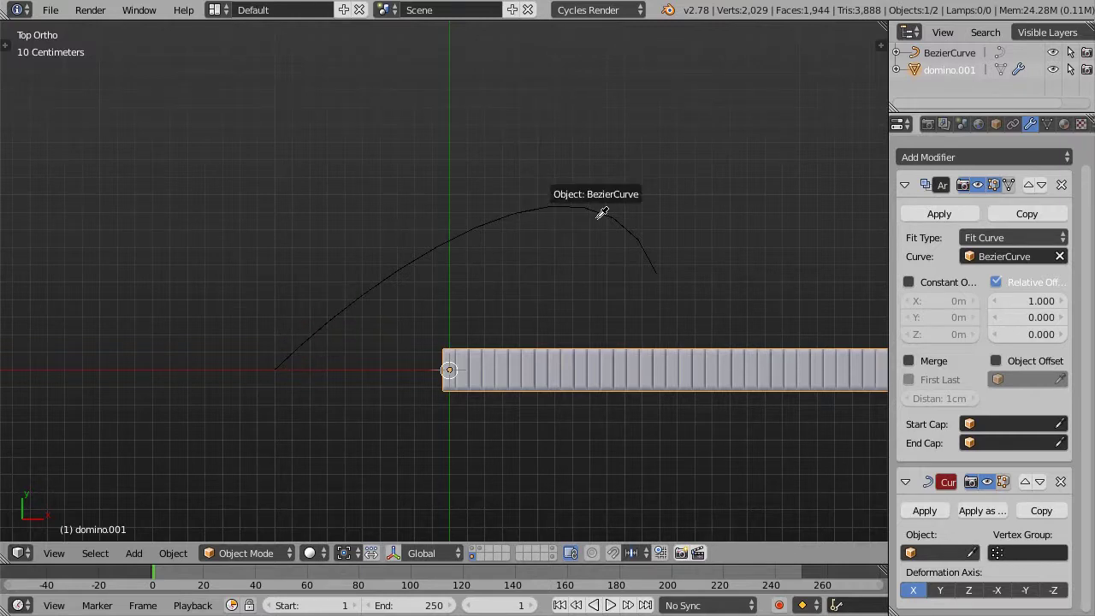
left_click(458, 241)
Set the Array's Relative Offset X to 1.640 to space the dominoes apart
scroll(471, 257, "up", 1)
scroll(433, 300, "up", 1)
scroll(672, 200, "up", 2)
scroll(540, 213, "up", 2)
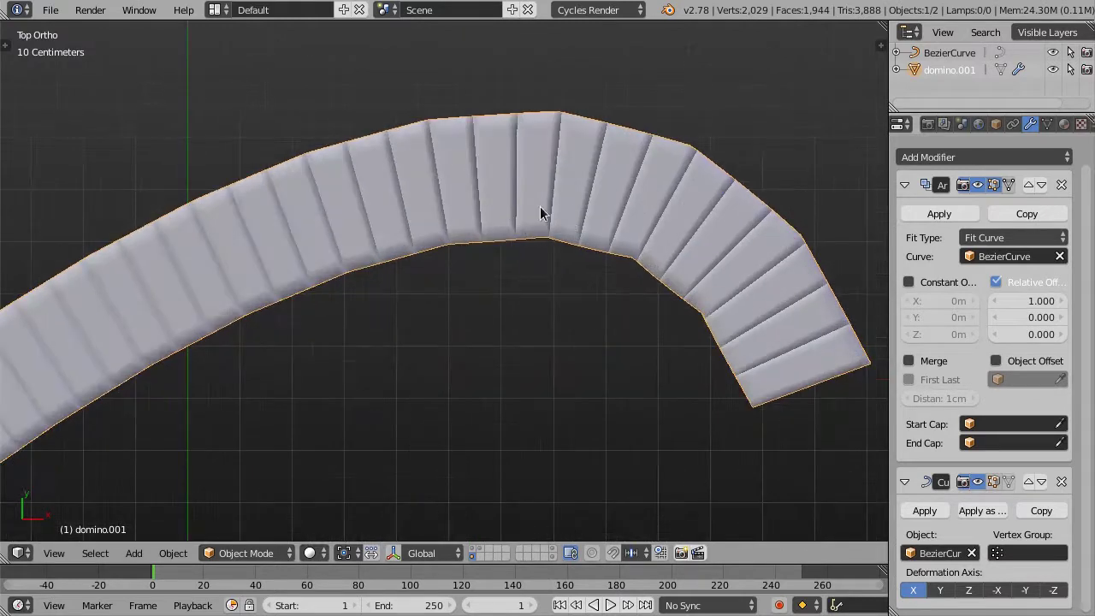
scroll(530, 216, "down", 3)
scroll(520, 220, "up", 2)
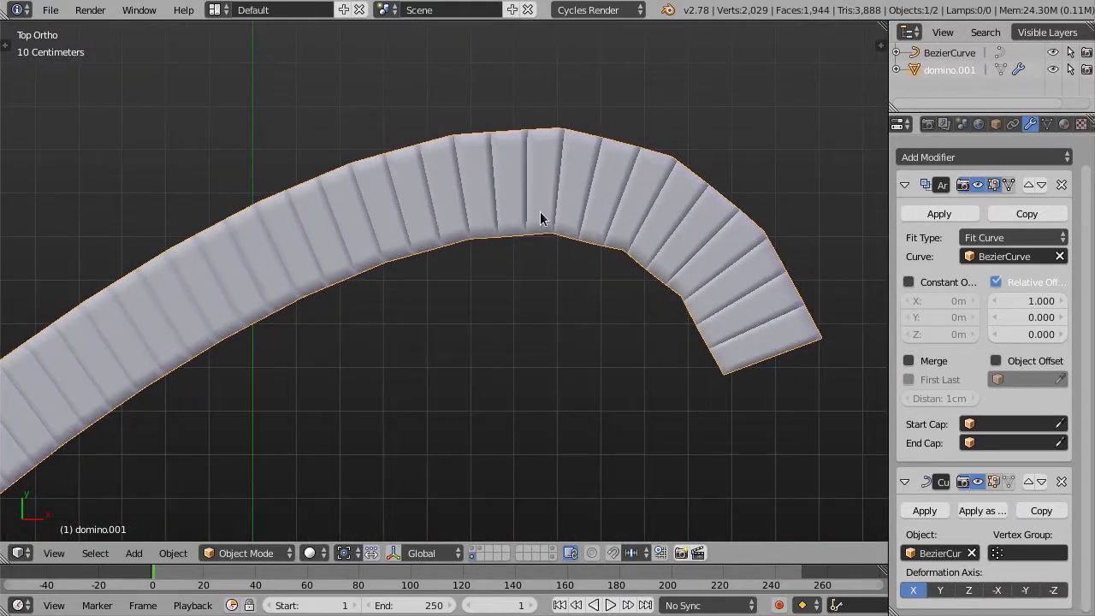
scroll(671, 308, "down", 3)
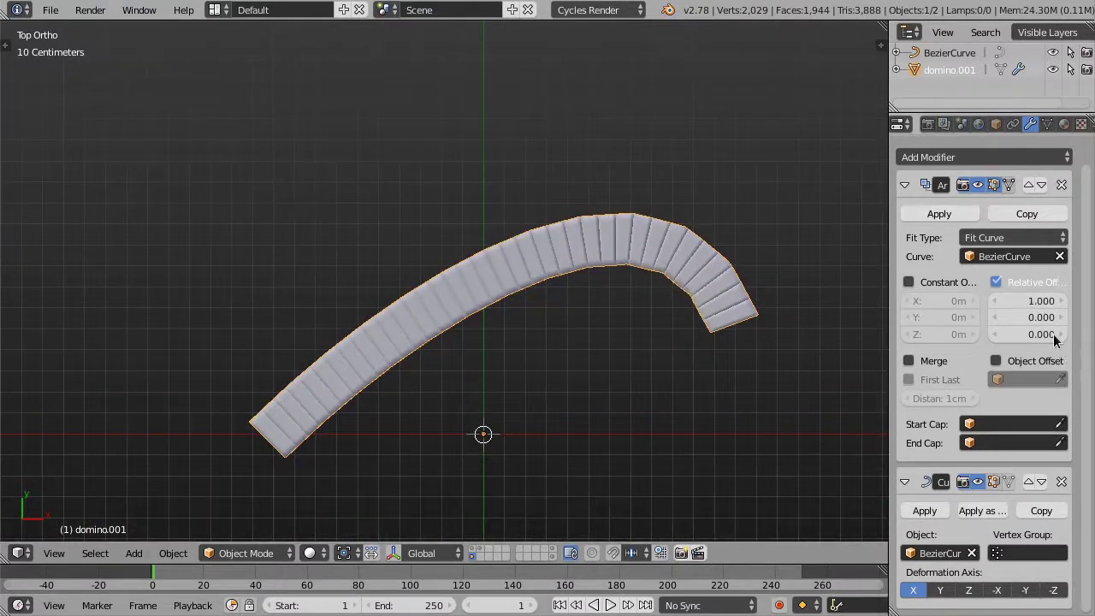
left_click_drag(1036, 300, 1080, 300)
scroll(669, 334, "up", 4)
scroll(695, 272, "down", 2)
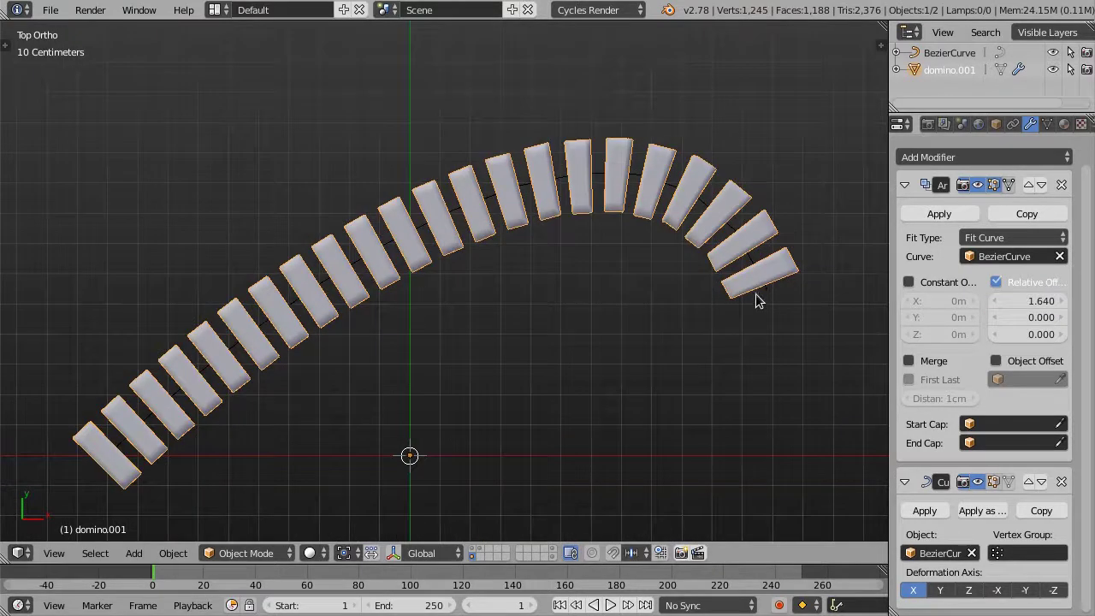
Move, rotate and scale the BezierCurve's end handle so the arc curls into a hook
right_click(766, 293)
key("Tab")
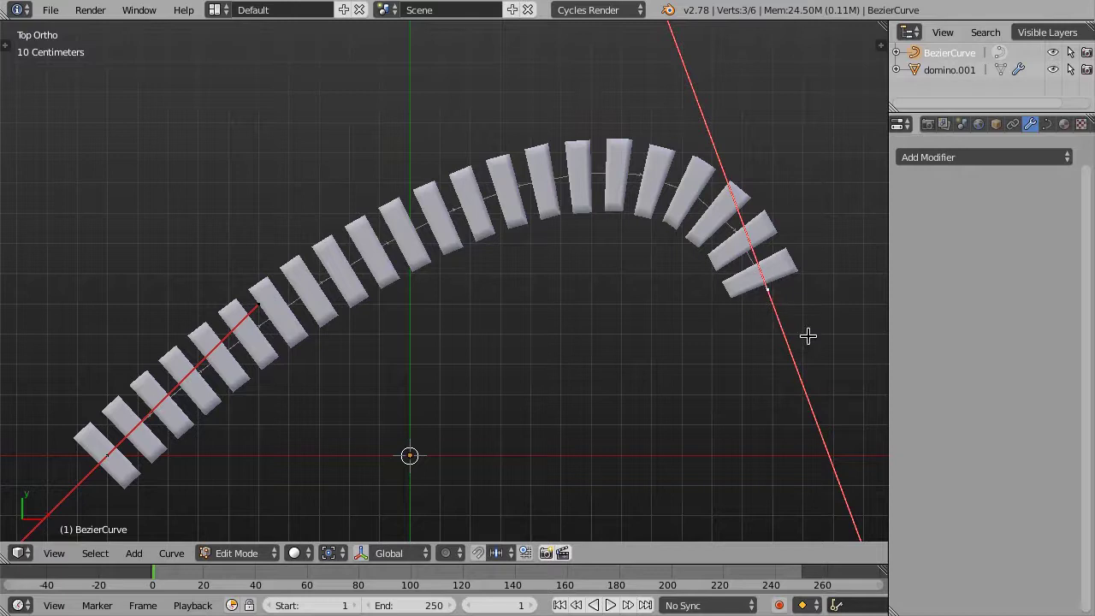
key("g")
left_click(736, 370)
key("r")
left_click(734, 445)
key("s")
left_click(740, 464)
Leave curve Edit Mode, zoom out to check the curled domino row, and select domino.001
scroll(581, 181, "up", 5)
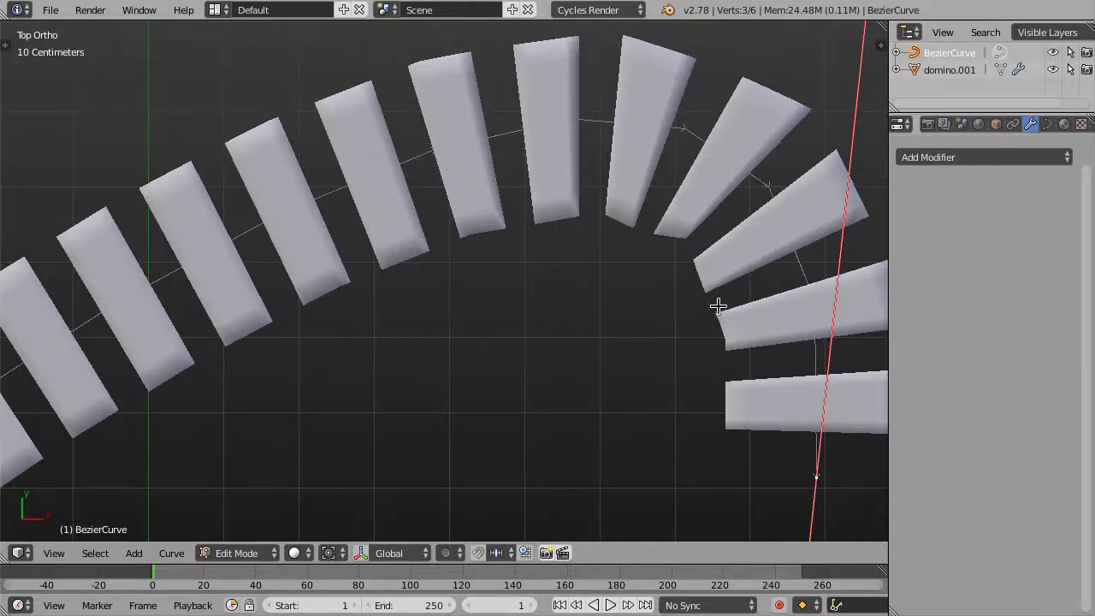
scroll(598, 240, "down", 3)
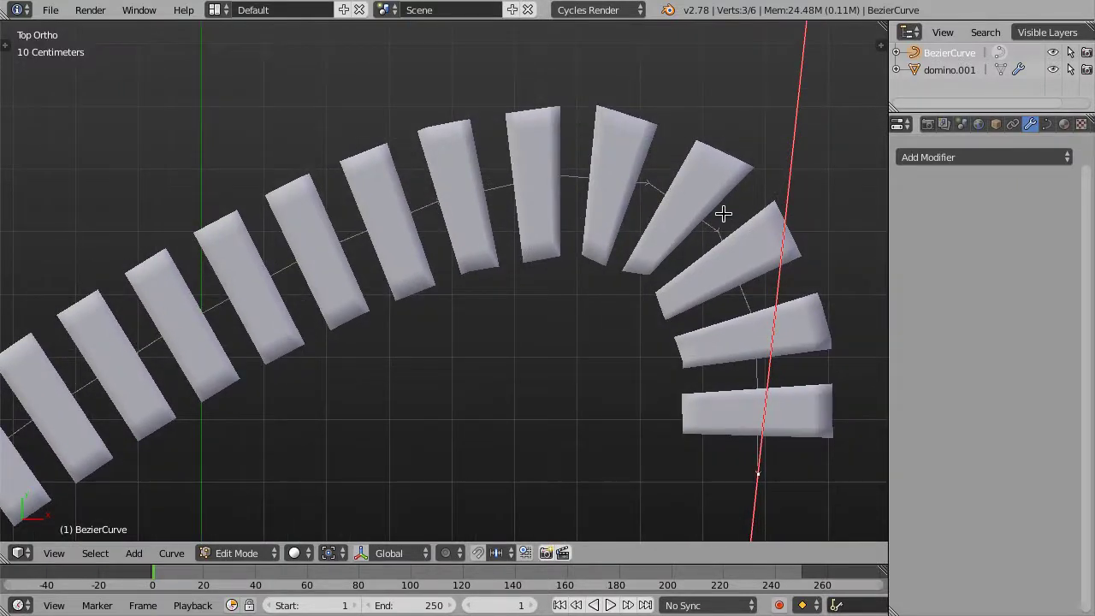
scroll(586, 195, "down", 1)
scroll(586, 195, "down", 1)
scroll(586, 195, "down", 1)
scroll(586, 195, "down", 1)
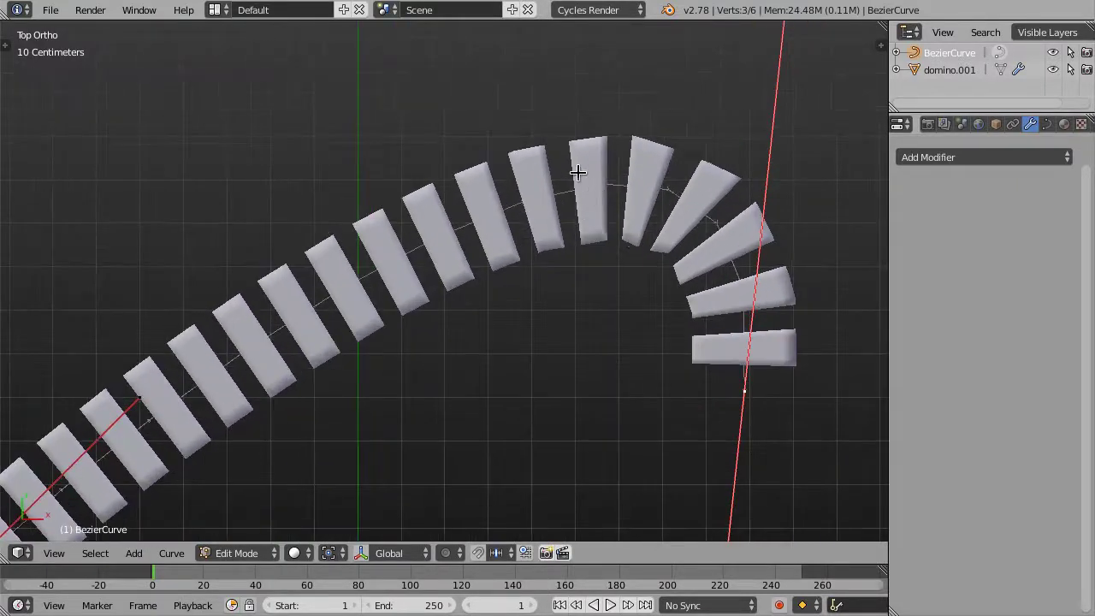
scroll(665, 232, "down", 1)
scroll(618, 217, "down", 1)
scroll(612, 219, "down", 1)
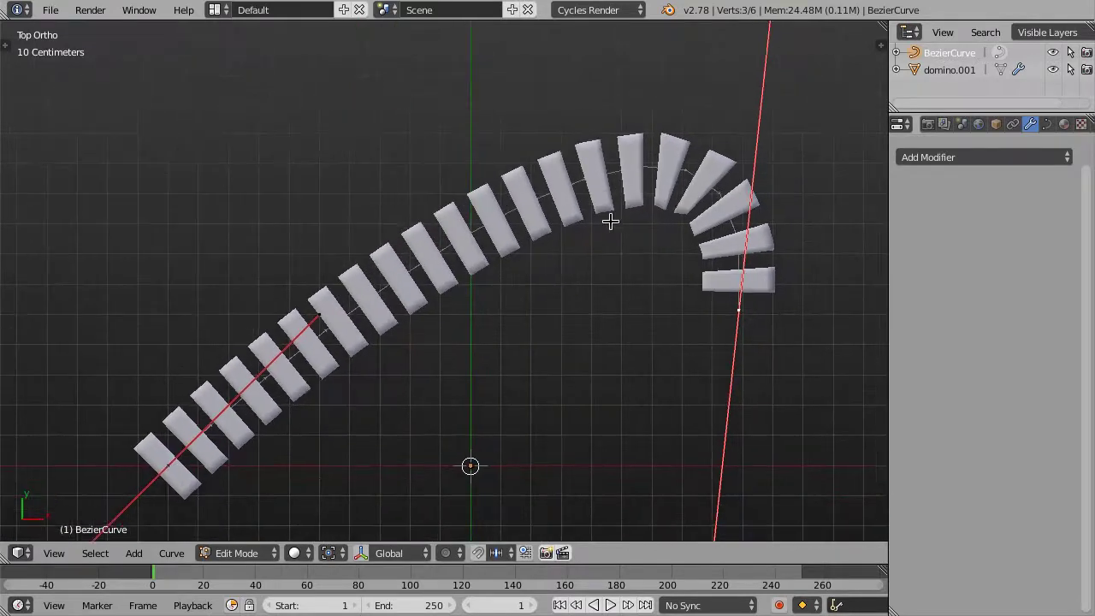
scroll(599, 240, "down", 1)
key("Tab")
scroll(580, 271, "down", 2)
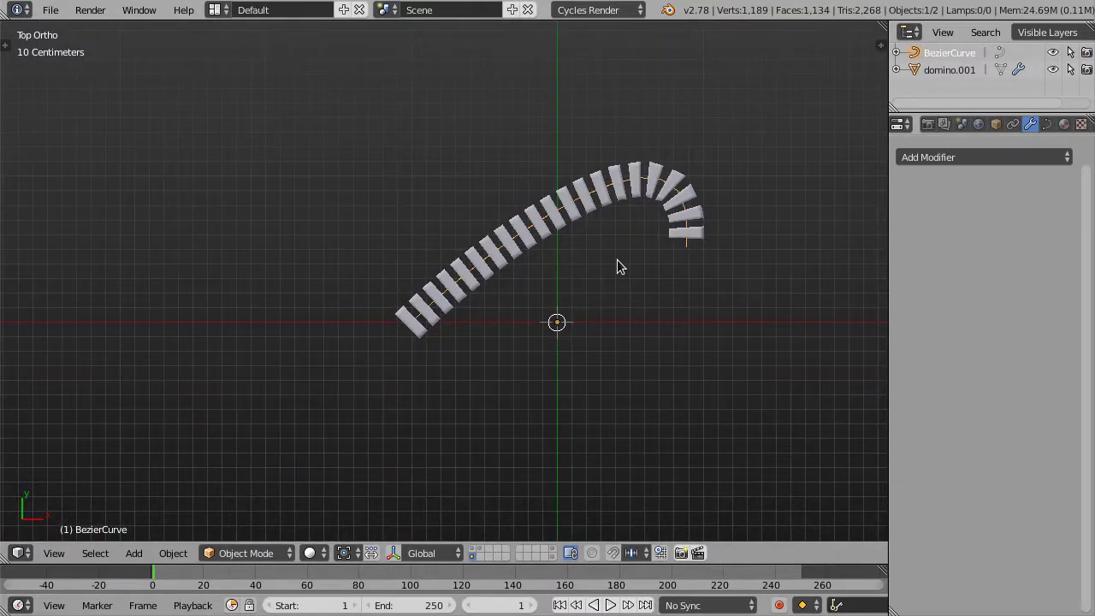
scroll(563, 295, "up", 2)
scroll(589, 314, "up", 1)
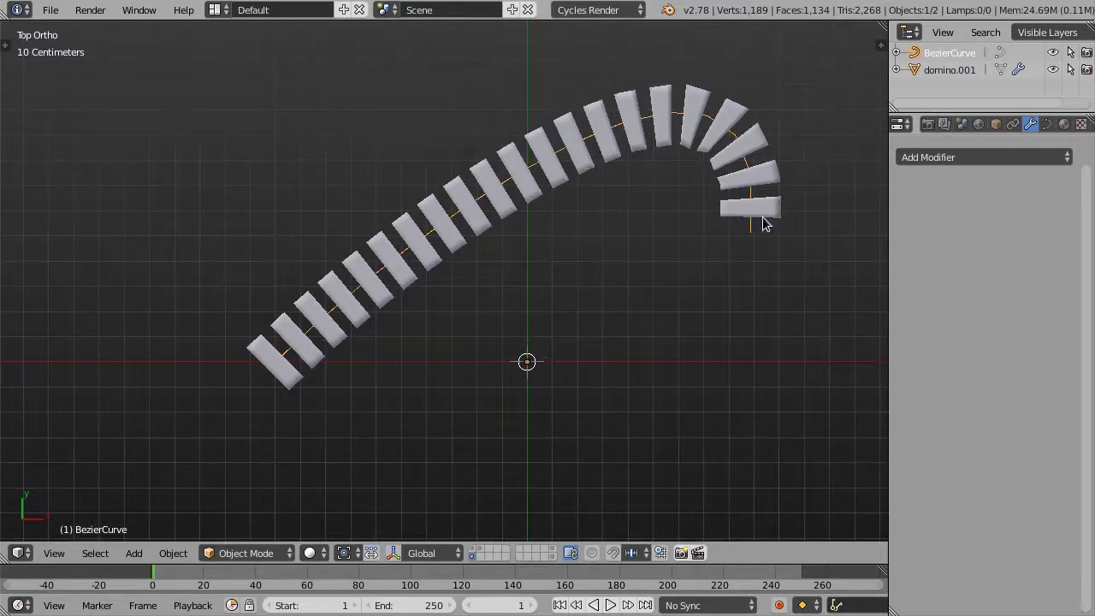
right_click(573, 231)
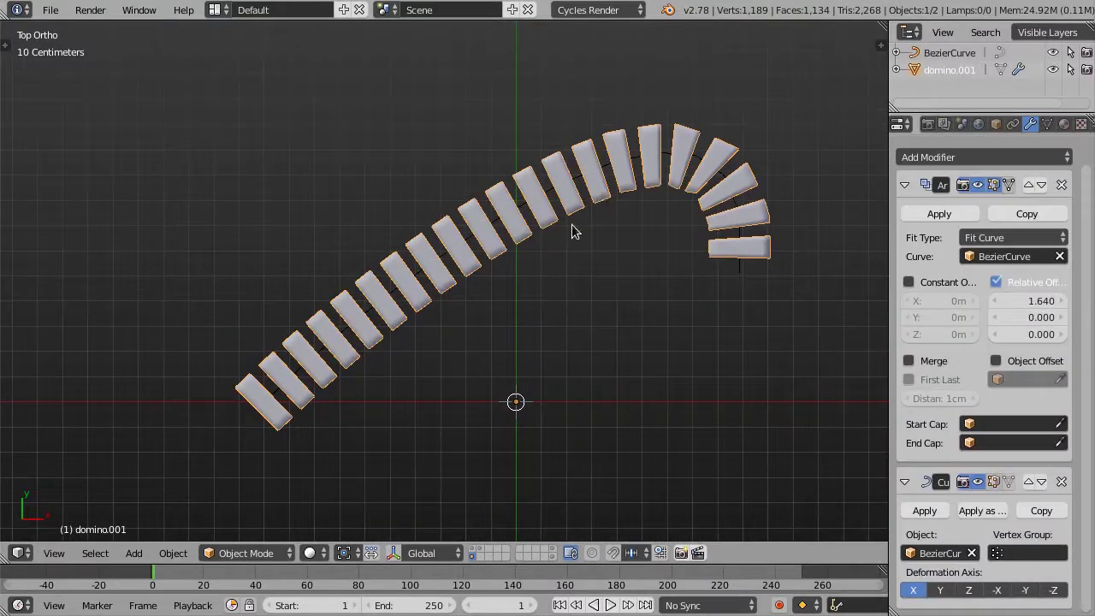
Delete the Array and Curve modifiers from domino.001
left_click(1062, 186)
left_click(1061, 186)
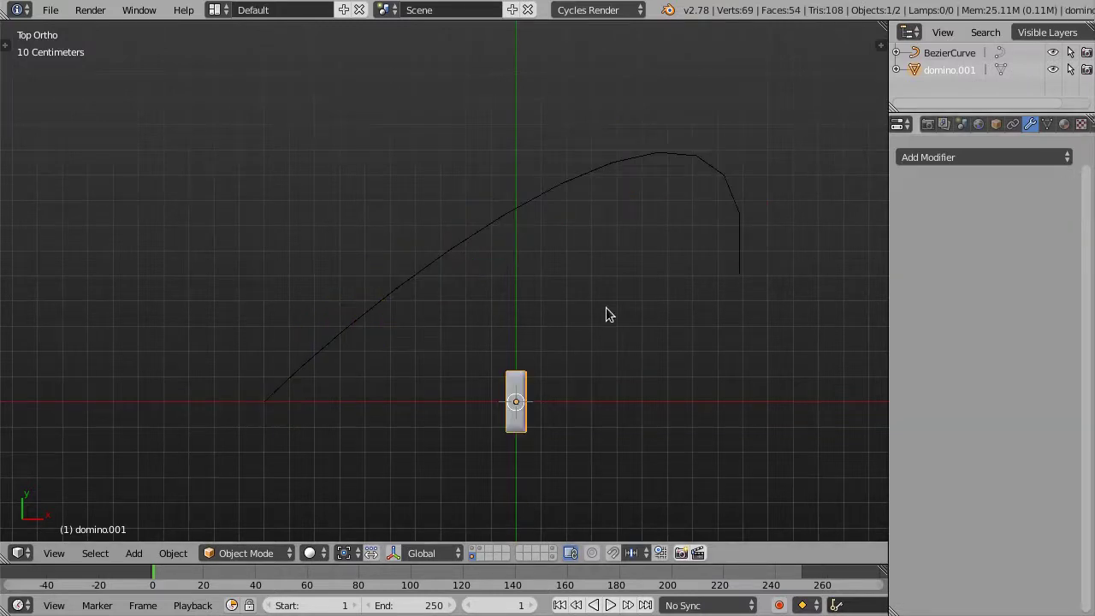
middle_click_drag(606, 307, 629, 295, "shift")
scroll(629, 295, "down", 1)
Add a Plane at the origin and scale it down in Edit Mode around the domino
key("shift+a")
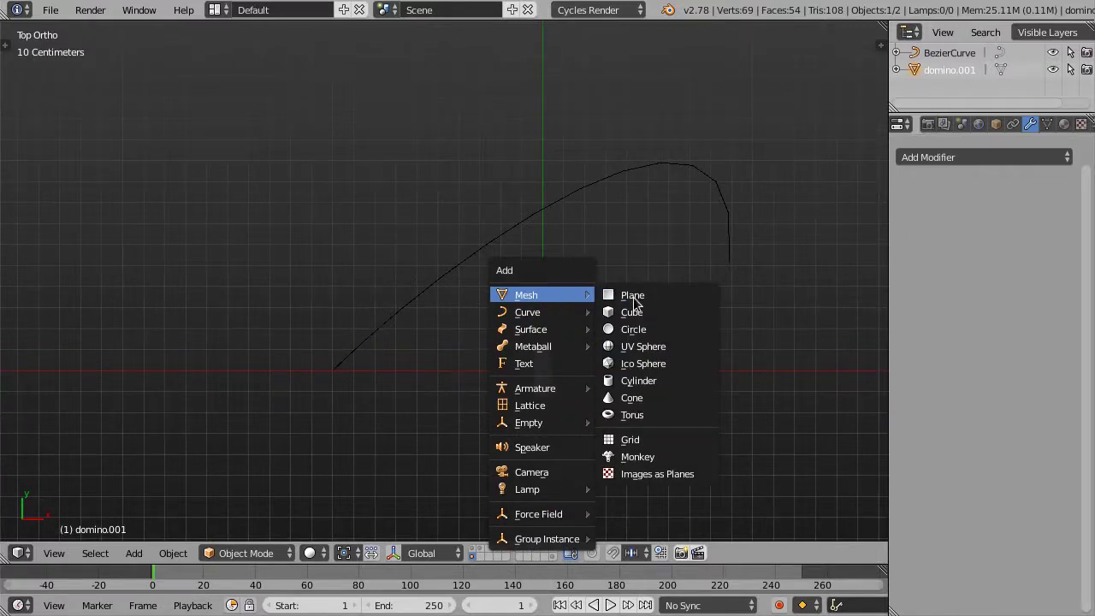
left_click(634, 296)
key("Tab")
key("s")
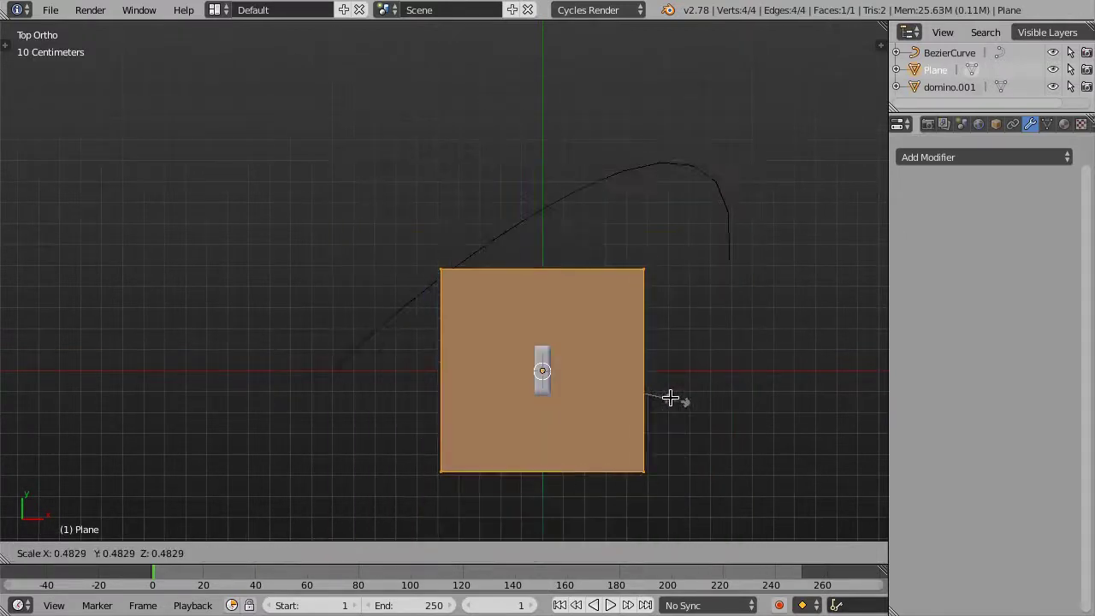
scroll(602, 430, "up", 2)
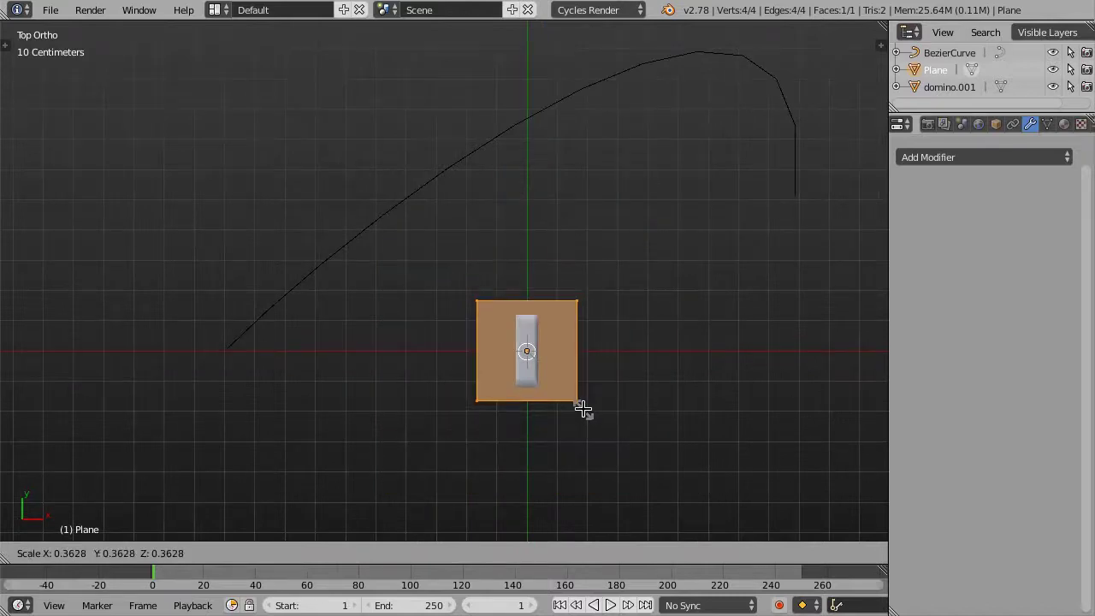
left_click(577, 402)
key("Tab")
scroll(588, 349, "down", 3)
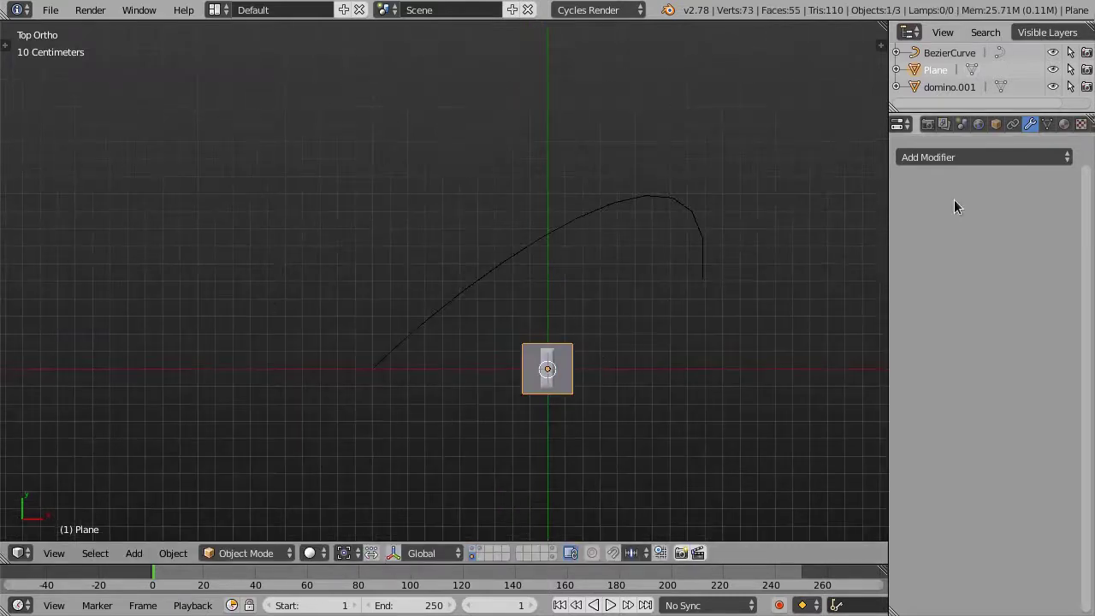
Add an Array modifier to the plane with Fit Type set to Fit Curve using BezierCurve
scroll(972, 128, "up", 1)
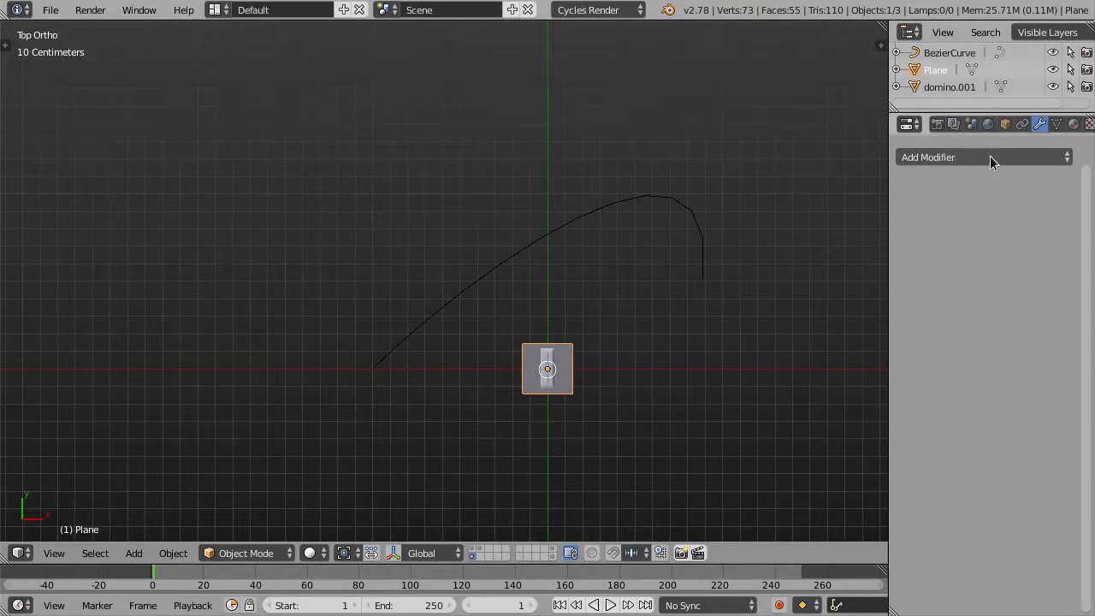
left_click(989, 161)
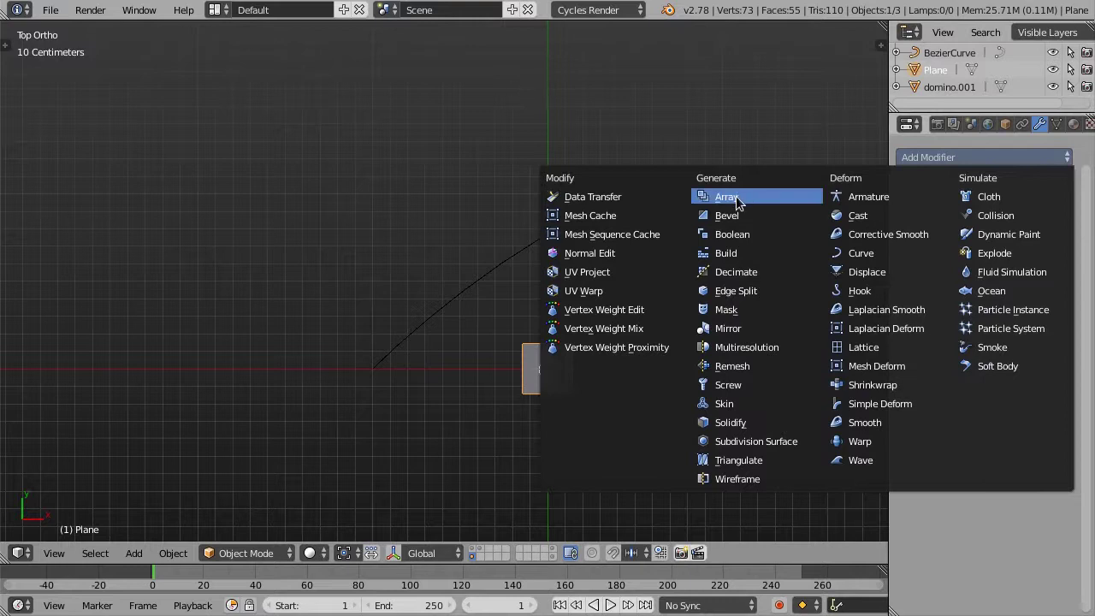
left_click(737, 201)
left_click(1016, 239)
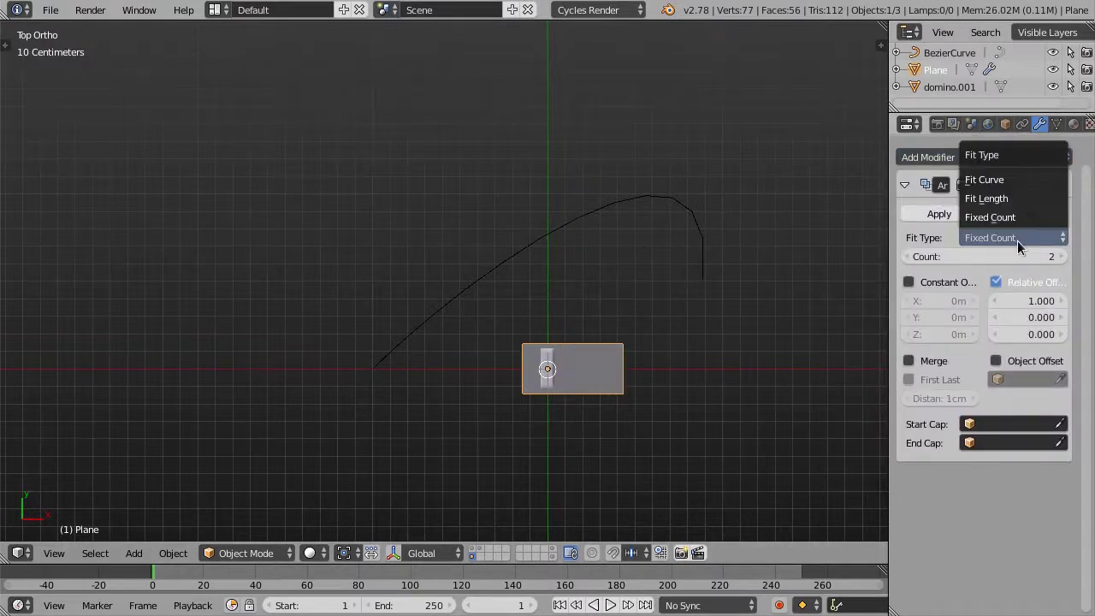
left_click(1005, 180)
left_click(1060, 255)
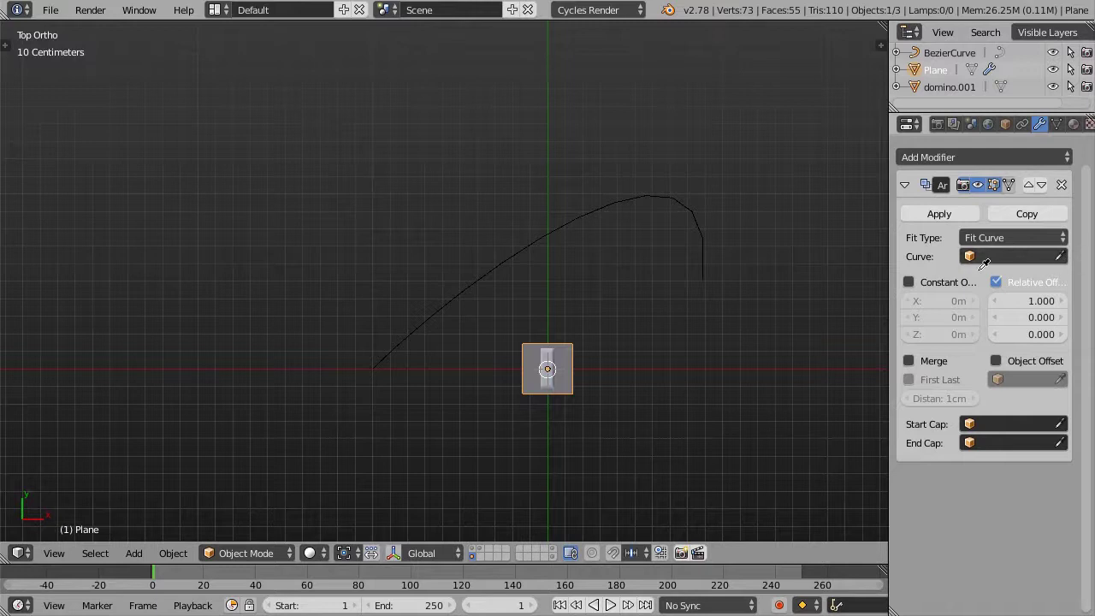
left_click(515, 251)
middle_click_drag(510, 286, 447, 283, "shift")
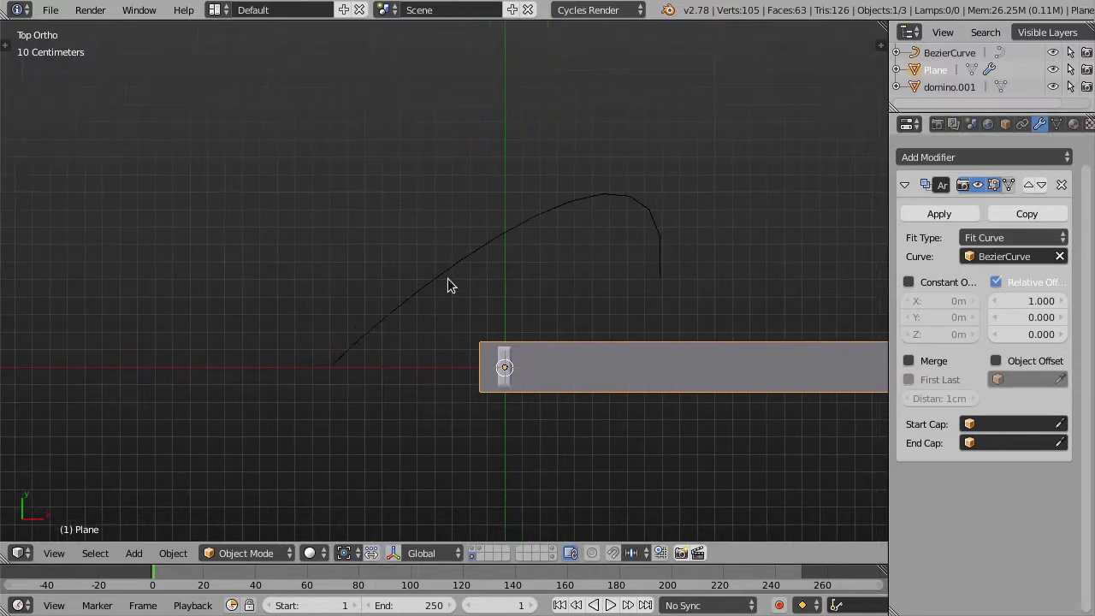
Add a Curve modifier that bends the plane along BezierCurve
left_click(978, 157)
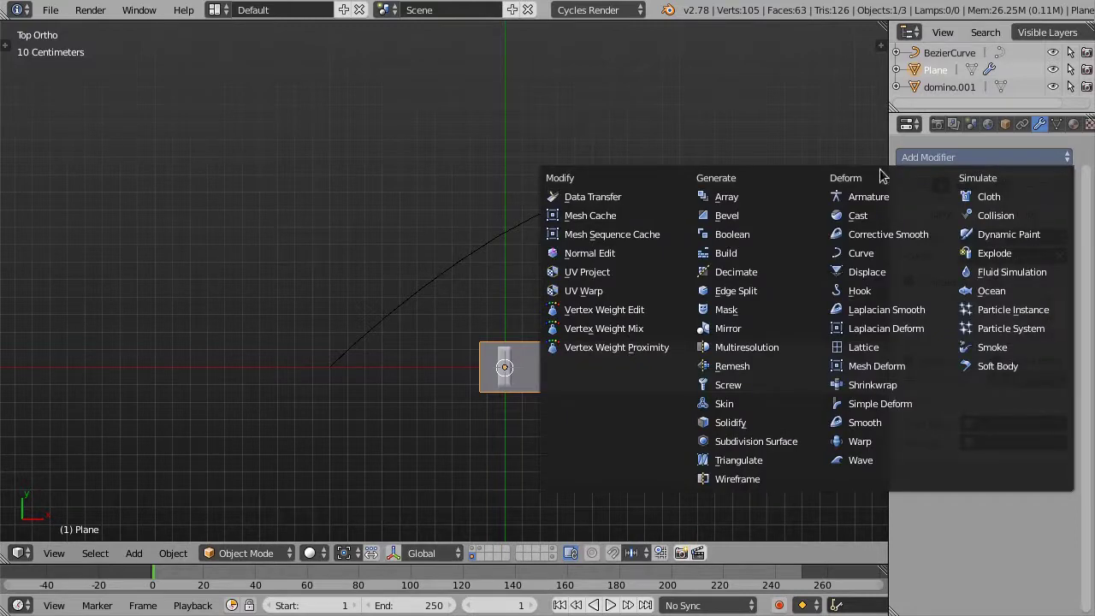
left_click(882, 256)
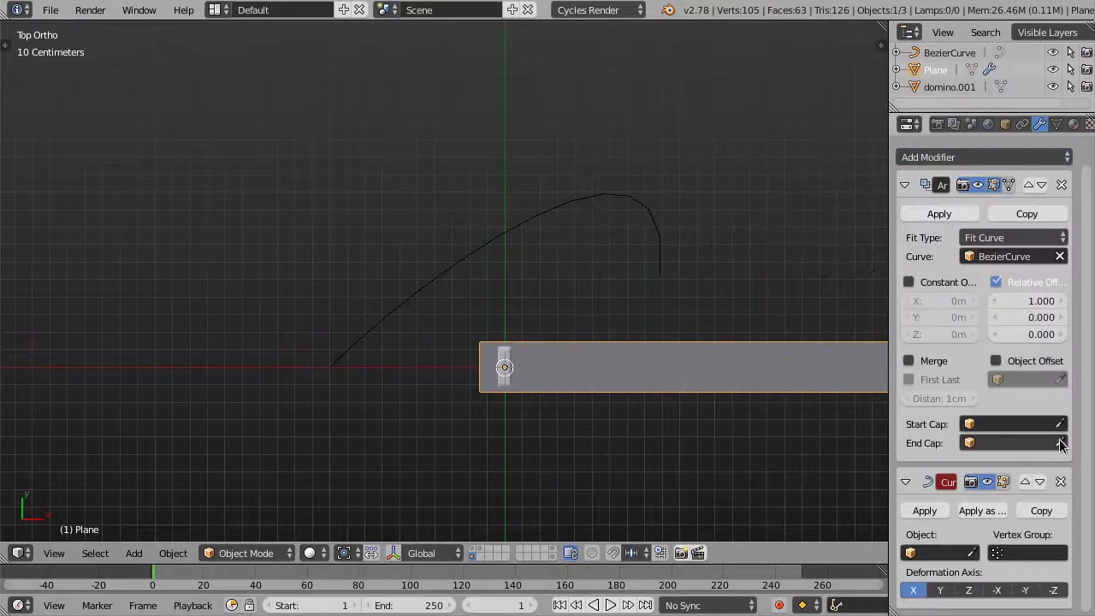
left_click(971, 552)
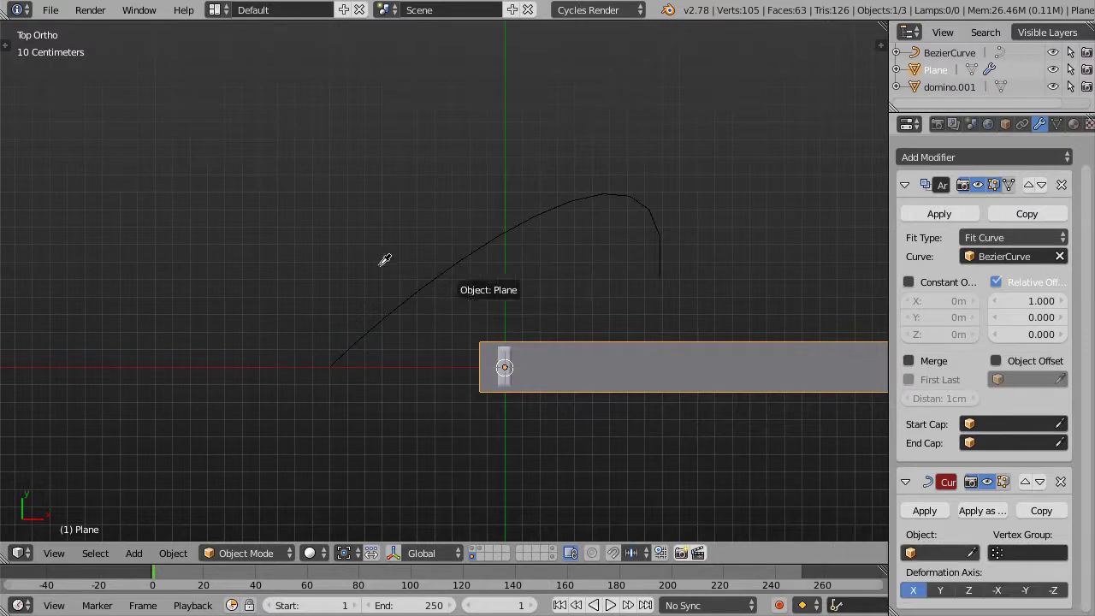
left_click(411, 291)
scroll(487, 323, "up", 1)
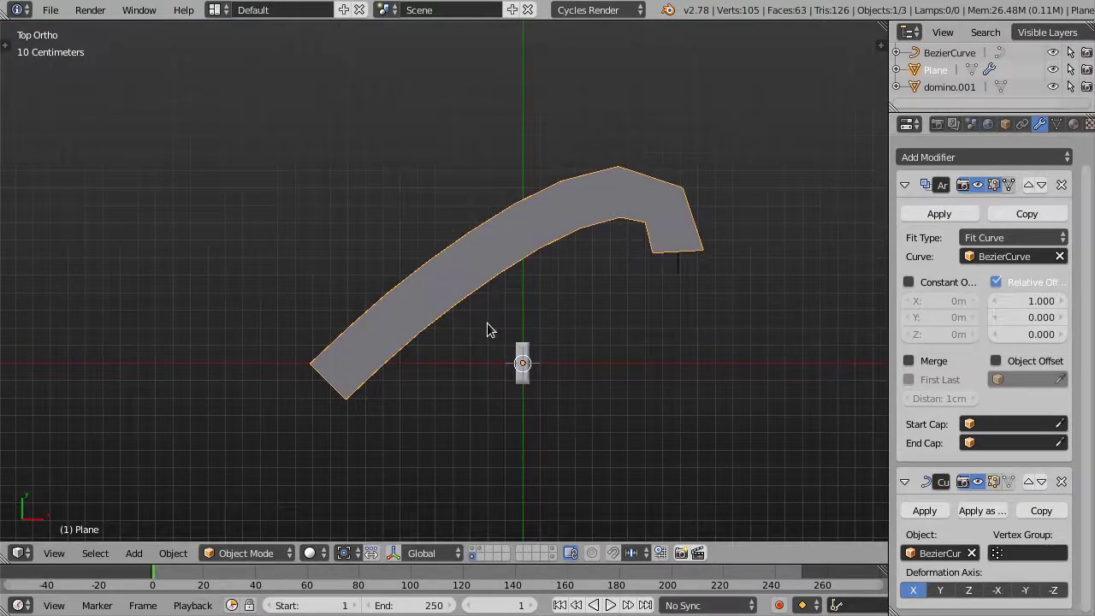
Check the plane and curve in wireframe, then select domino.001
key("z")
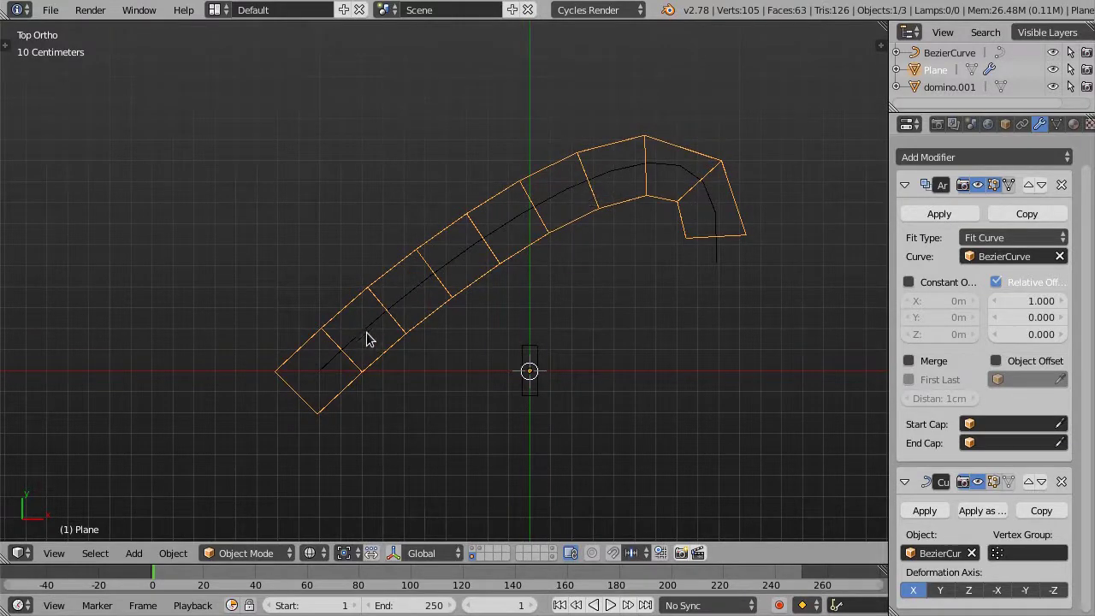
scroll(699, 205, "up", 2)
scroll(663, 154, "up", 2)
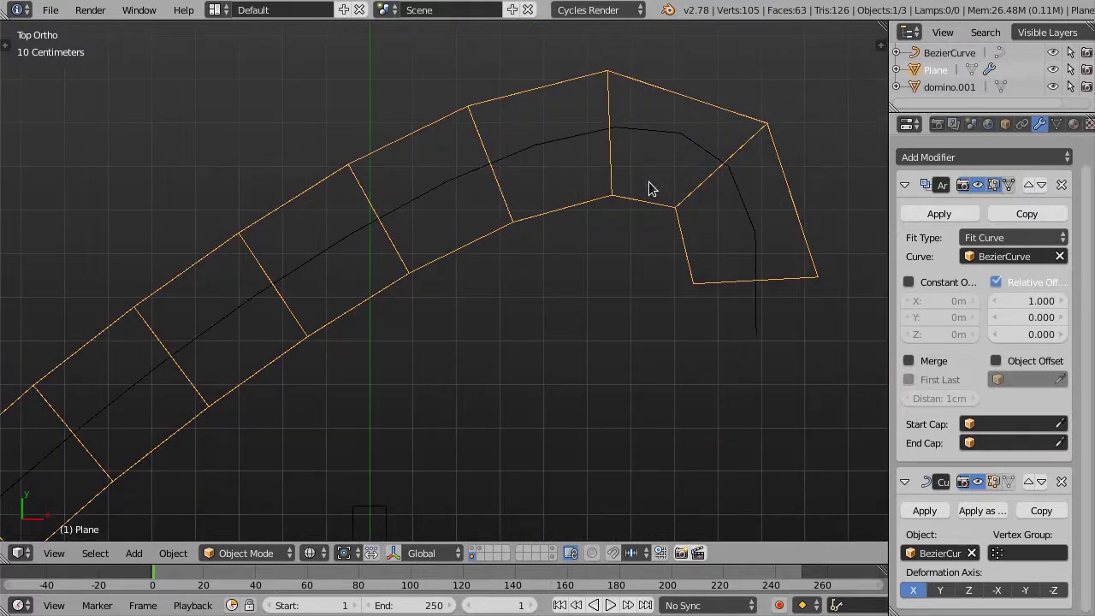
scroll(738, 203, "down", 2)
key("z")
scroll(707, 224, "down", 2)
scroll(595, 345, "up", 2)
right_click(593, 345)
mouse_move(612, 303)
middle_mouse_down()
mouse_move(640, 250)
mouse_move(595, 239)
mouse_move(582, 252)
middle_mouse_up()
scroll(580, 253, "up", 1)
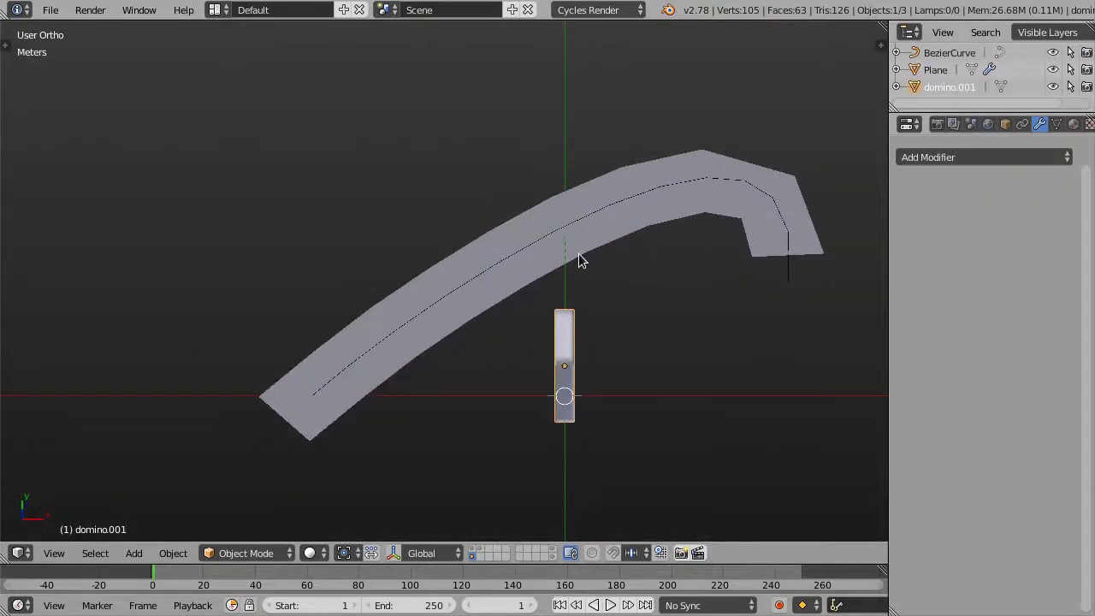
Parent domino.001 to the bent plane with Ctrl+P > Object, then deselect the domino
right_click(529, 278, "shift")
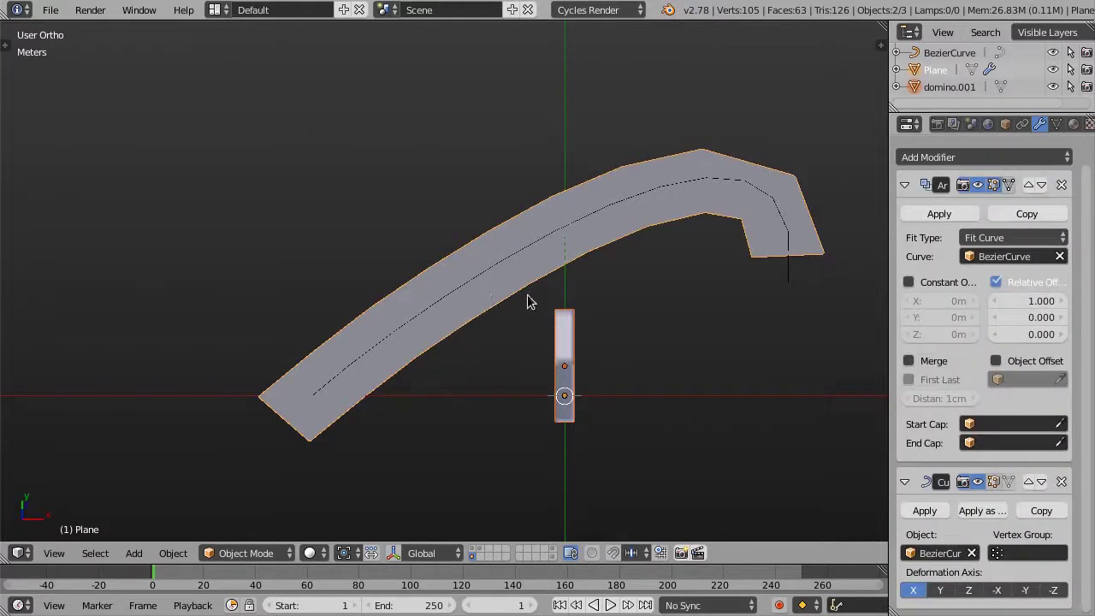
middle_click_drag(585, 281, 618, 271)
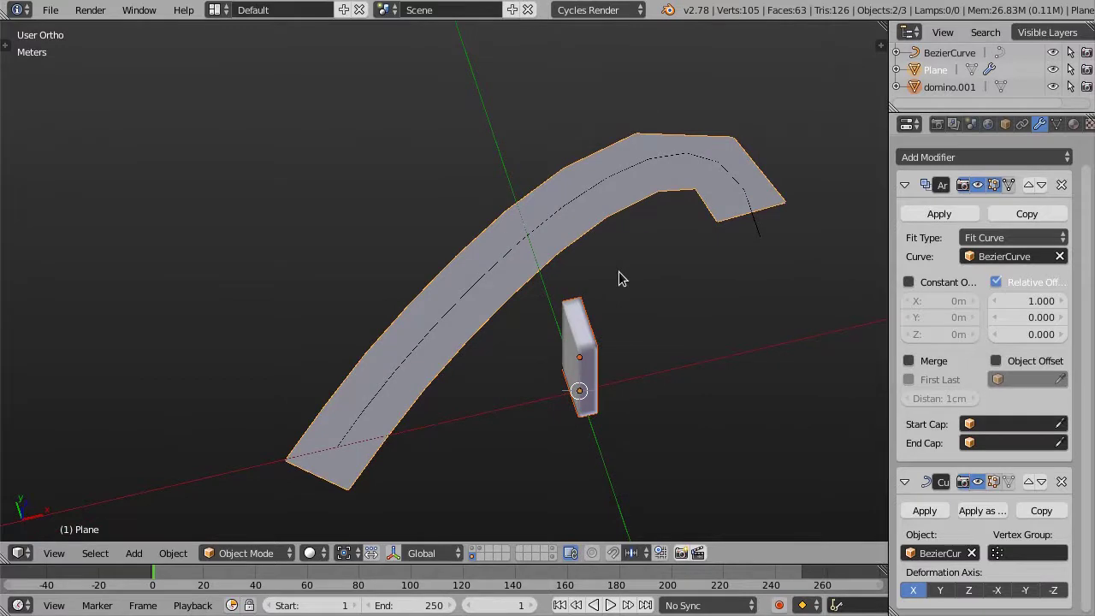
key("ctrl+p")
left_click(587, 274)
mouse_move(574, 271)
middle_mouse_down()
mouse_move(565, 261)
mouse_move(553, 356)
middle_mouse_up()
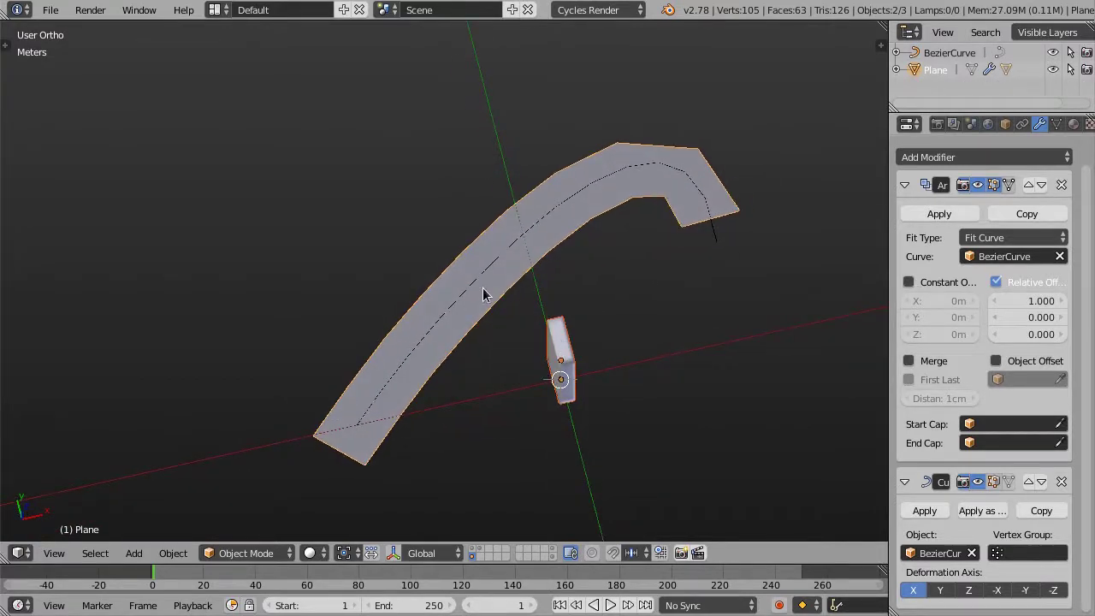
mouse_move(567, 352)
middle_mouse_down()
mouse_move(586, 327)
mouse_move(569, 330)
mouse_move(603, 334)
middle_mouse_up()
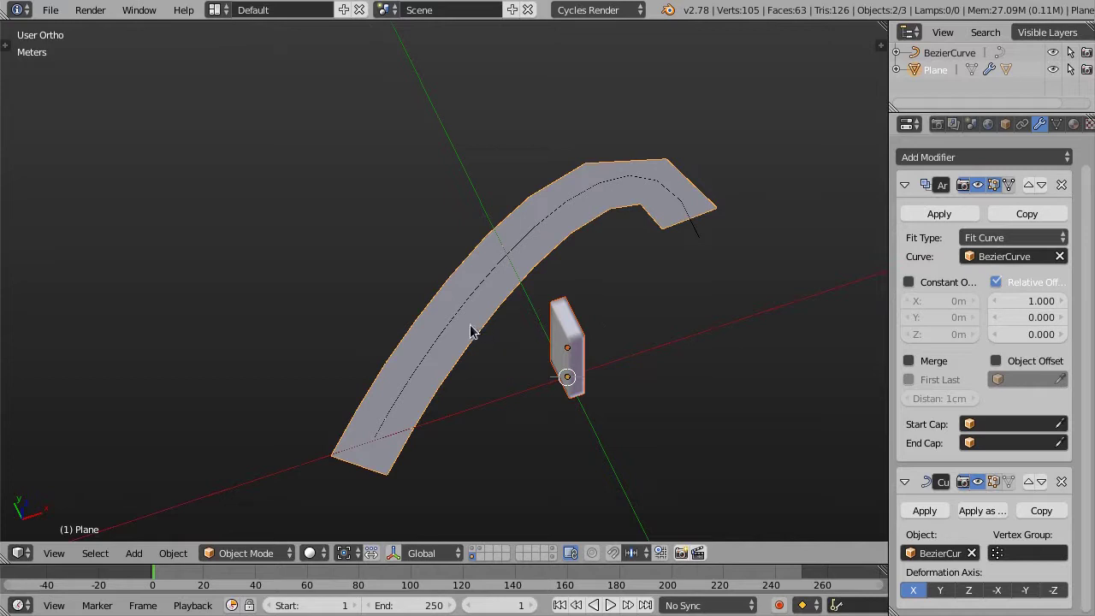
right_click(482, 332)
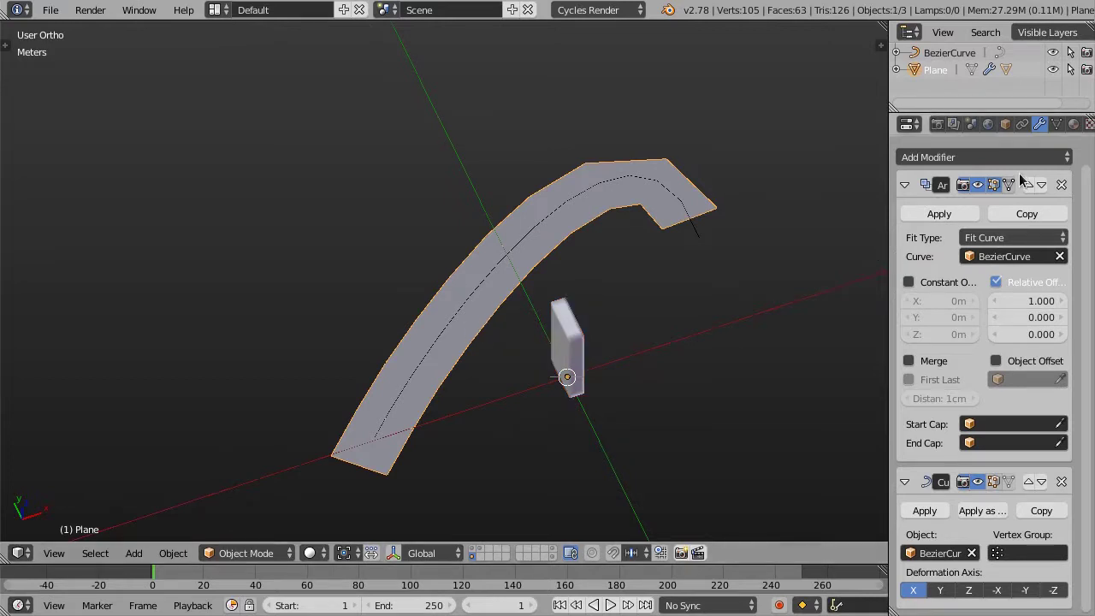
Turn on Faces duplication in the plane's Object properties
left_click(1006, 124)
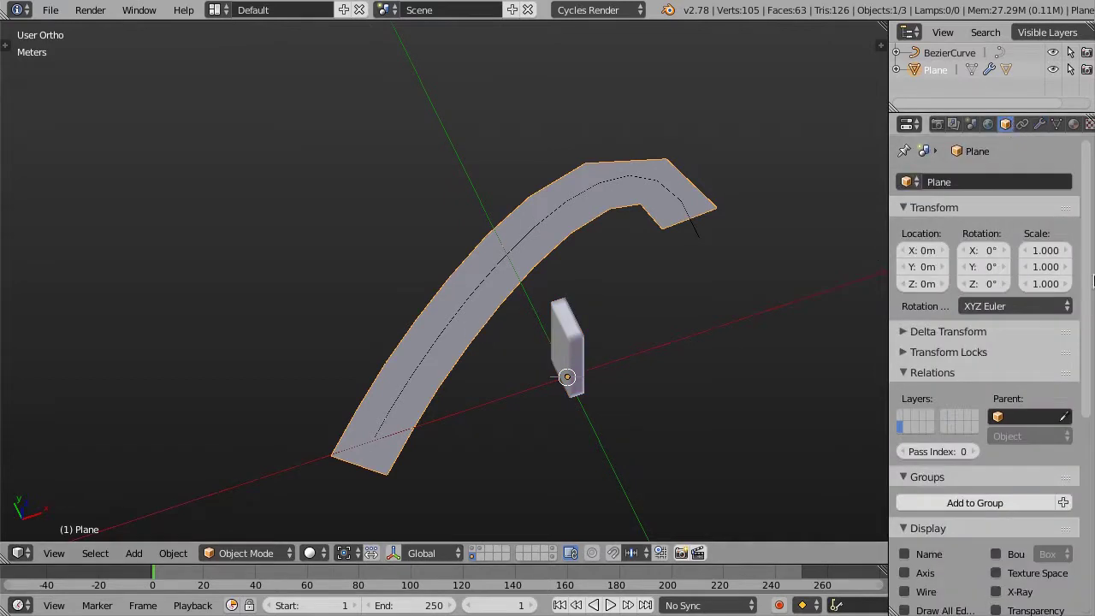
left_click_drag(1088, 315, 1074, 420)
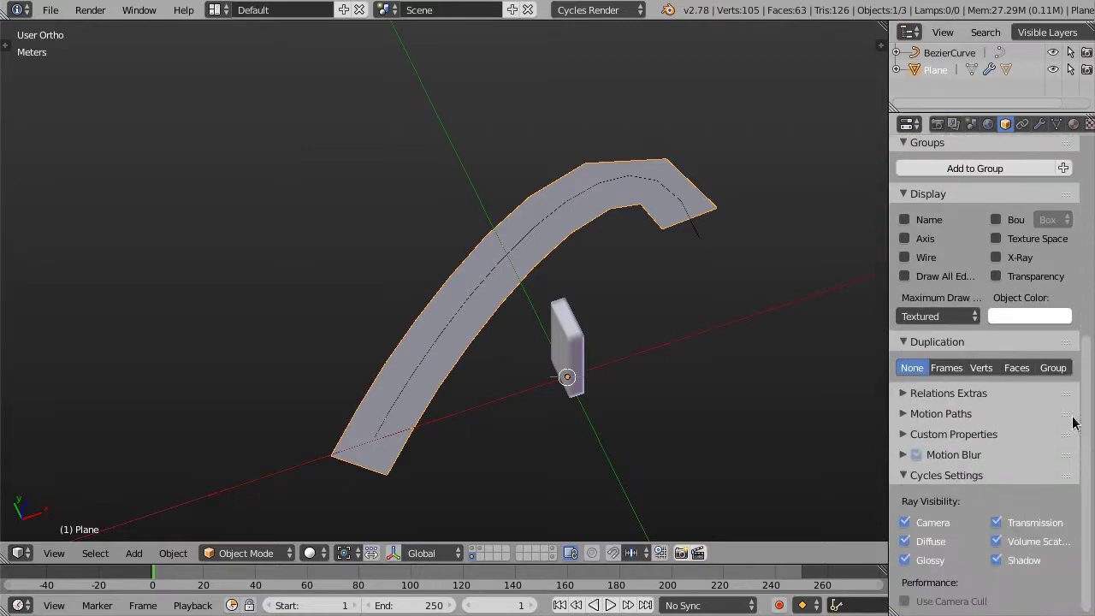
left_click(1016, 367)
Inspect the dominoes lining the curve from several angles, in wireframe and top view
mouse_move(630, 342)
middle_mouse_down()
mouse_move(453, 338)
mouse_move(643, 320)
mouse_move(565, 358)
middle_mouse_up()
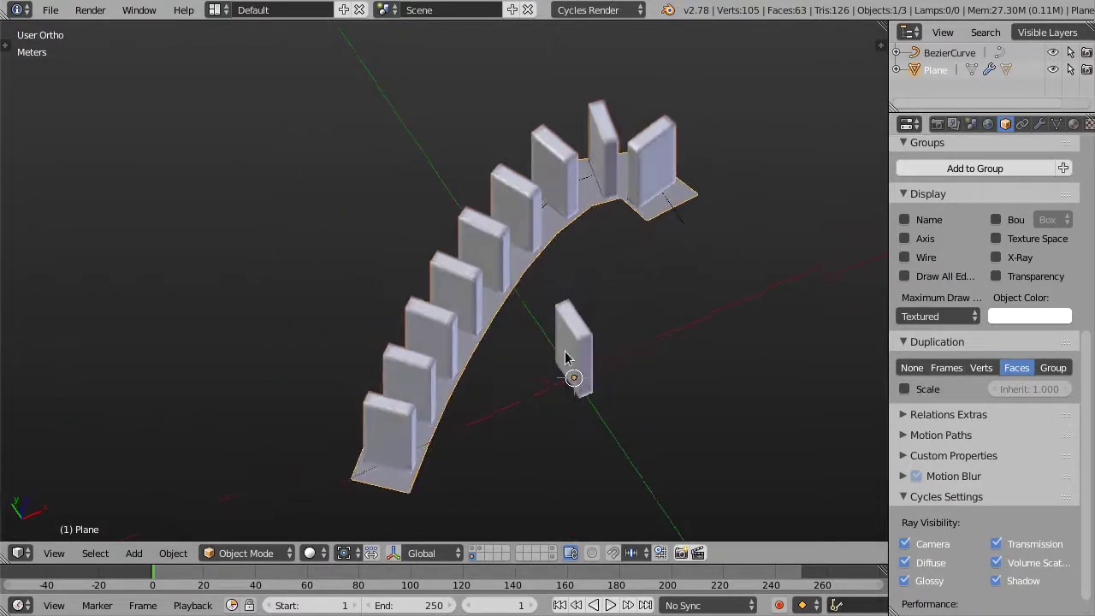
mouse_move(659, 188)
middle_mouse_down()
mouse_move(599, 288)
mouse_move(579, 288)
middle_mouse_up()
key("z")
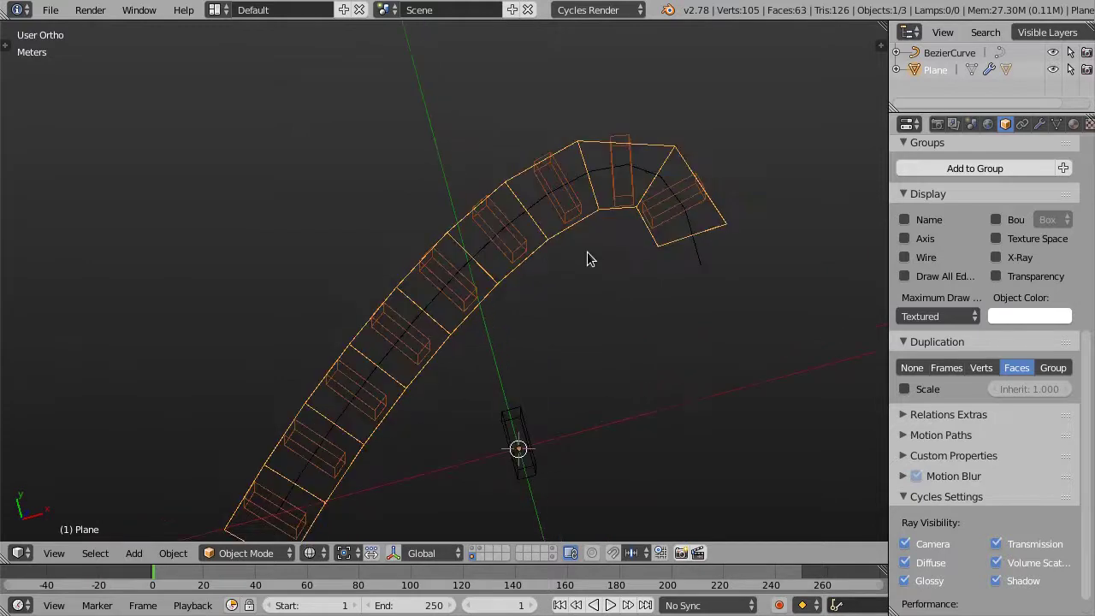
middle_click_drag(363, 334, 327, 422)
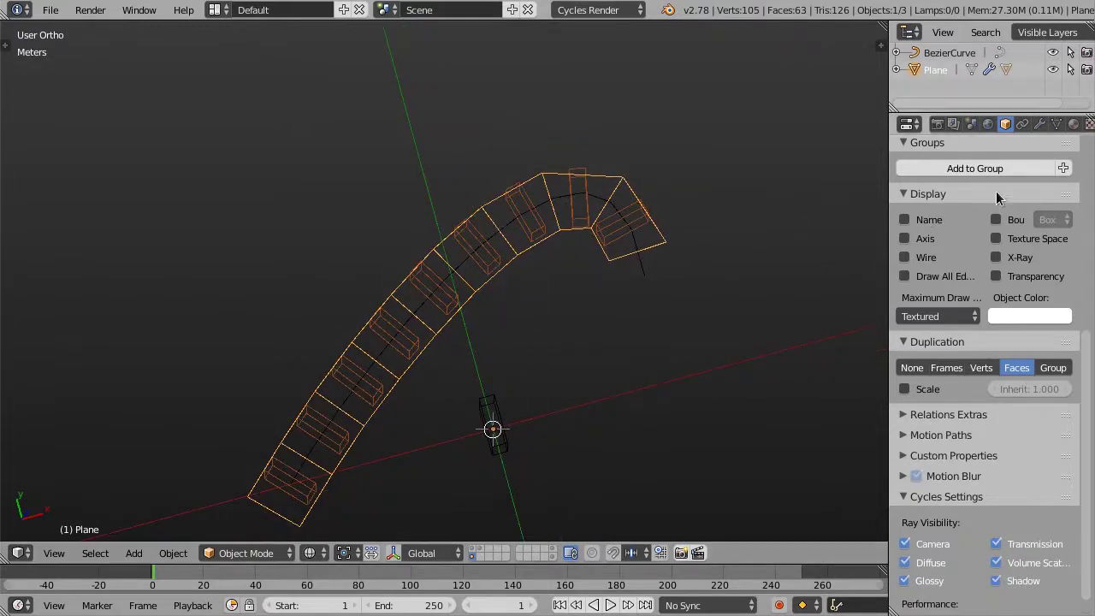
key("z")
mouse_move(579, 251)
middle_mouse_down()
mouse_move(580, 208)
mouse_move(556, 270)
mouse_move(579, 234)
middle_mouse_up()
scroll(579, 234, "up", 3)
middle_click_drag(606, 179, 554, 195)
scroll(554, 195, "down", 3)
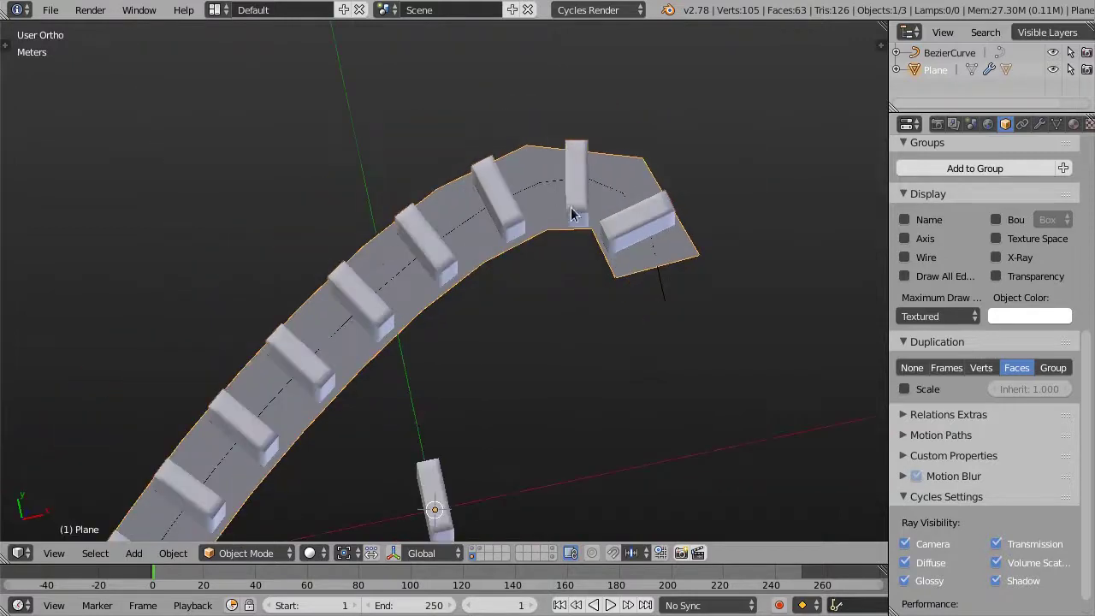
mouse_move(513, 237)
middle_mouse_down()
mouse_move(508, 215)
mouse_move(466, 198)
mouse_move(333, 188)
mouse_move(525, 211)
mouse_move(536, 275)
middle_mouse_up()
scroll(508, 215, "down", 2)
key("KP_7")
scroll(545, 286, "up", 2)
scroll(540, 271, "up", 1)
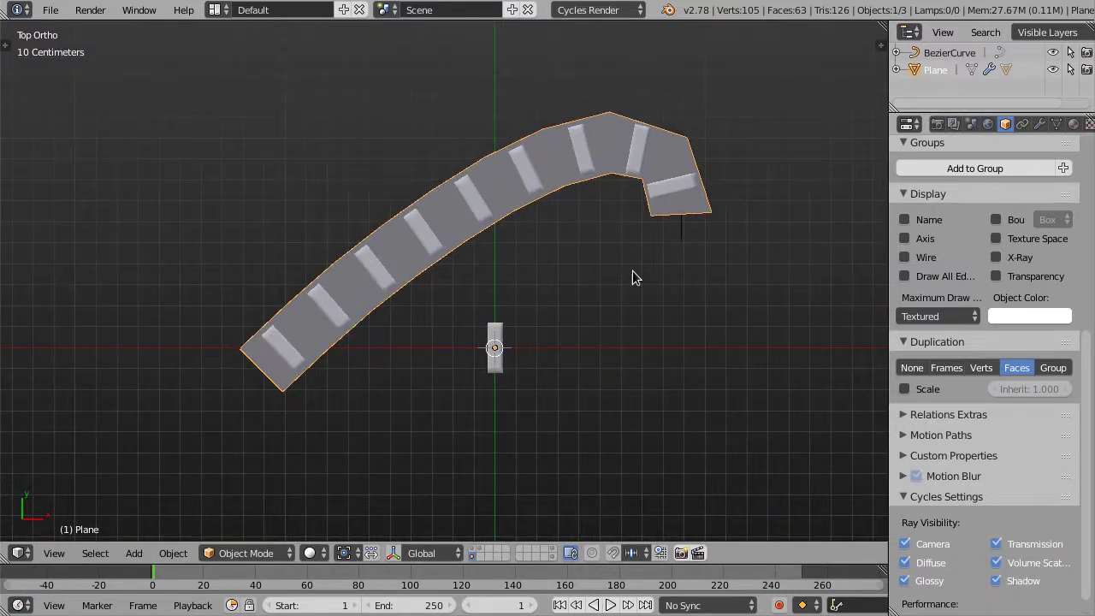
Delete the curved plane strip
key("x")
left_click(587, 262)
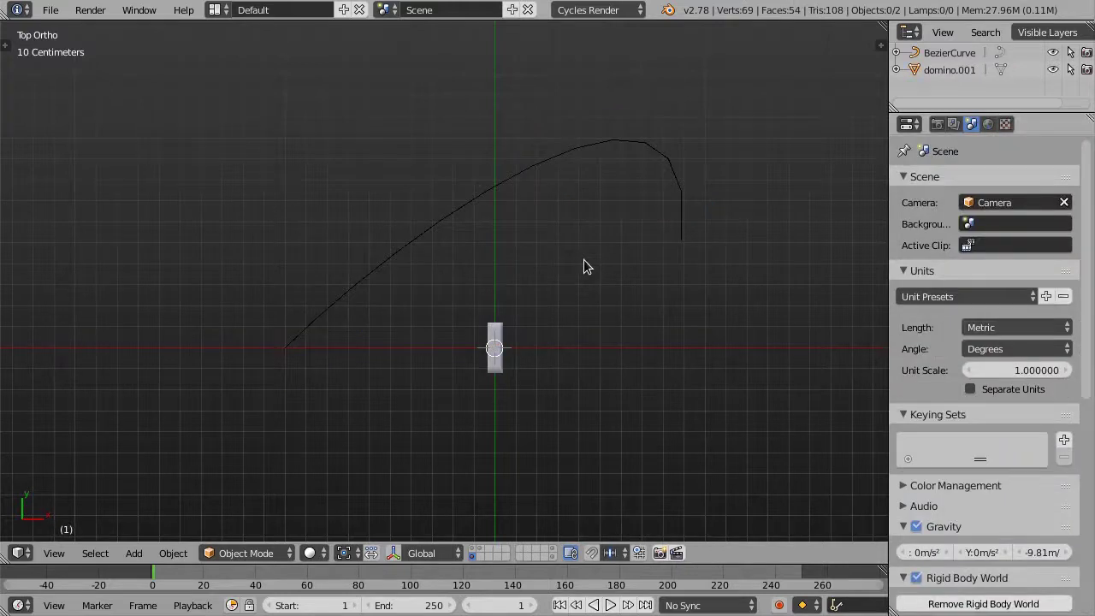
scroll(584, 260, "down", 1)
scroll(528, 308, "up", 2)
Rotate domino.001's mesh 90 degrees in Edit Mode so it lies crosswise
right_click(553, 294)
key("Tab")
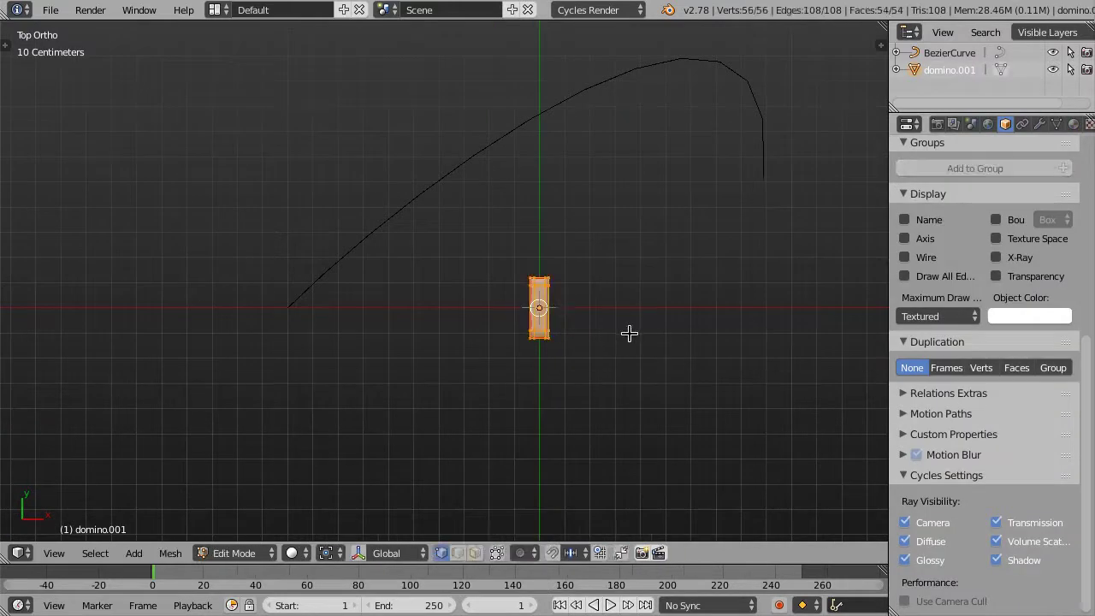
key("r")
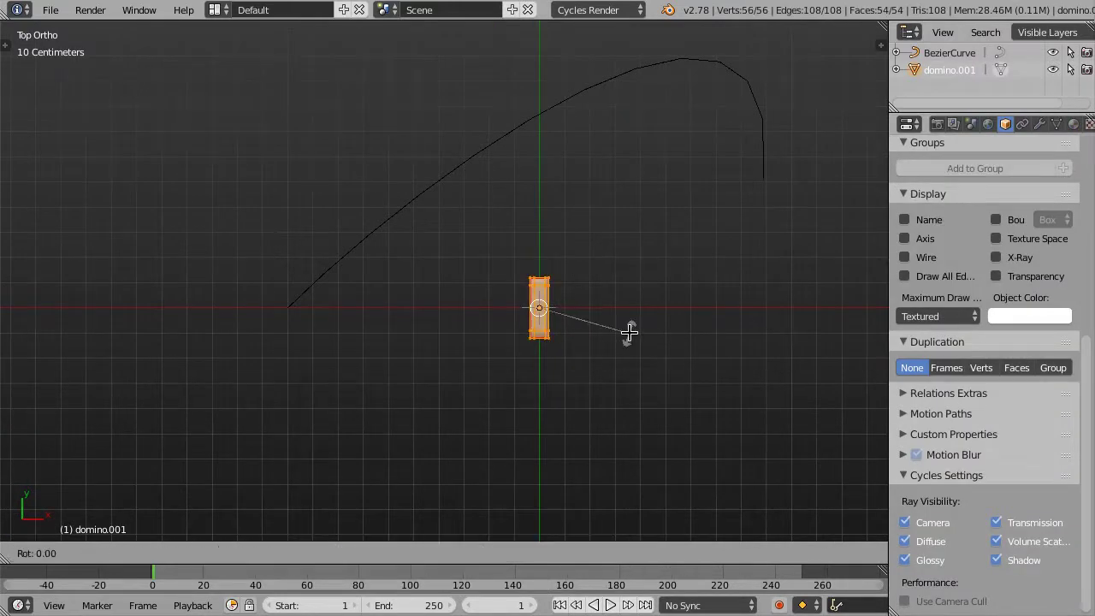
key("9")
key("0")
key("Return")
key("Tab")
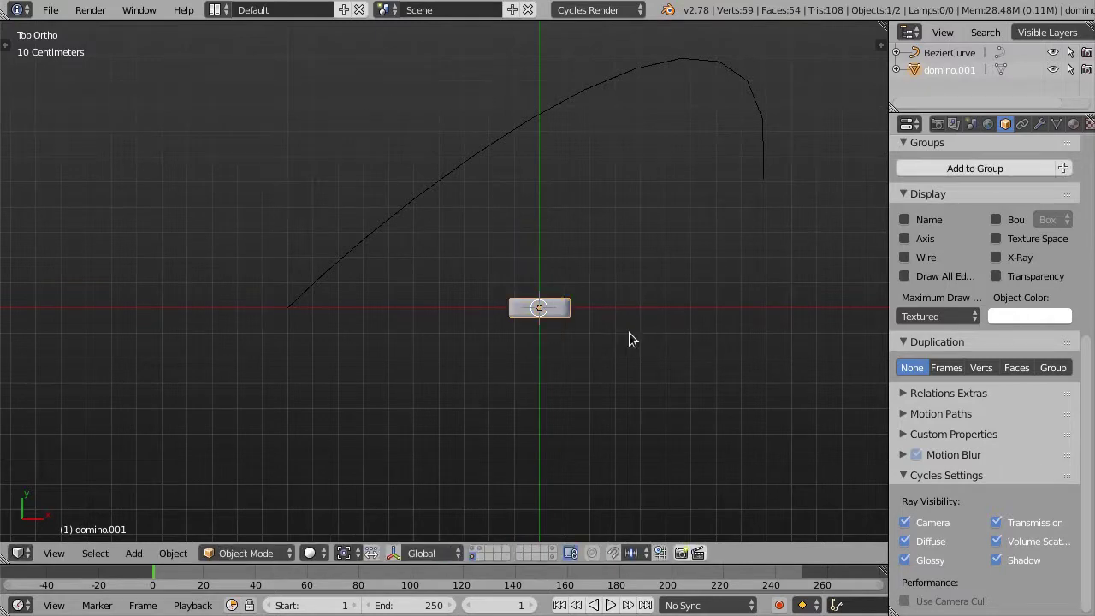
scroll(629, 332, "down", 1)
scroll(556, 249, "up", 1, "shift")
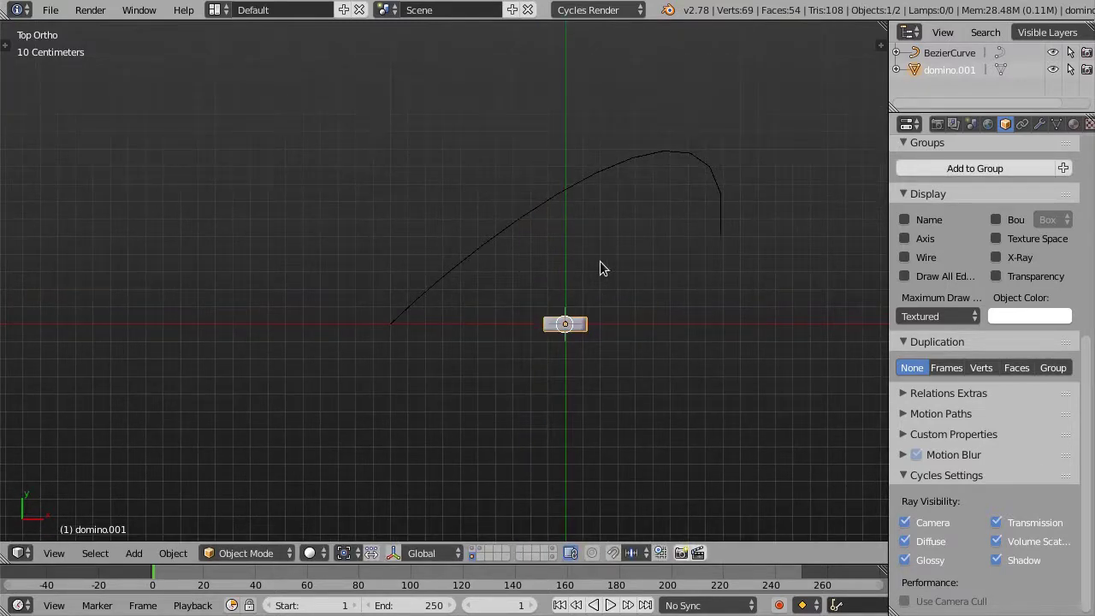
scroll(600, 262, "up", 1, "ctrl")
scroll(622, 239, "up", 1)
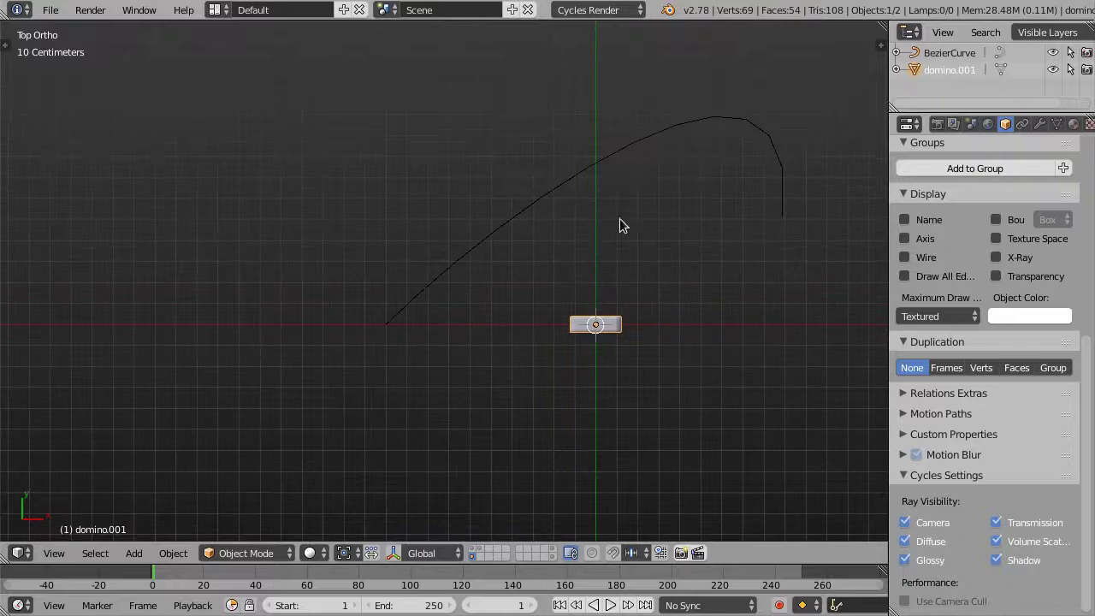
middle_click_drag(573, 331, 592, 269)
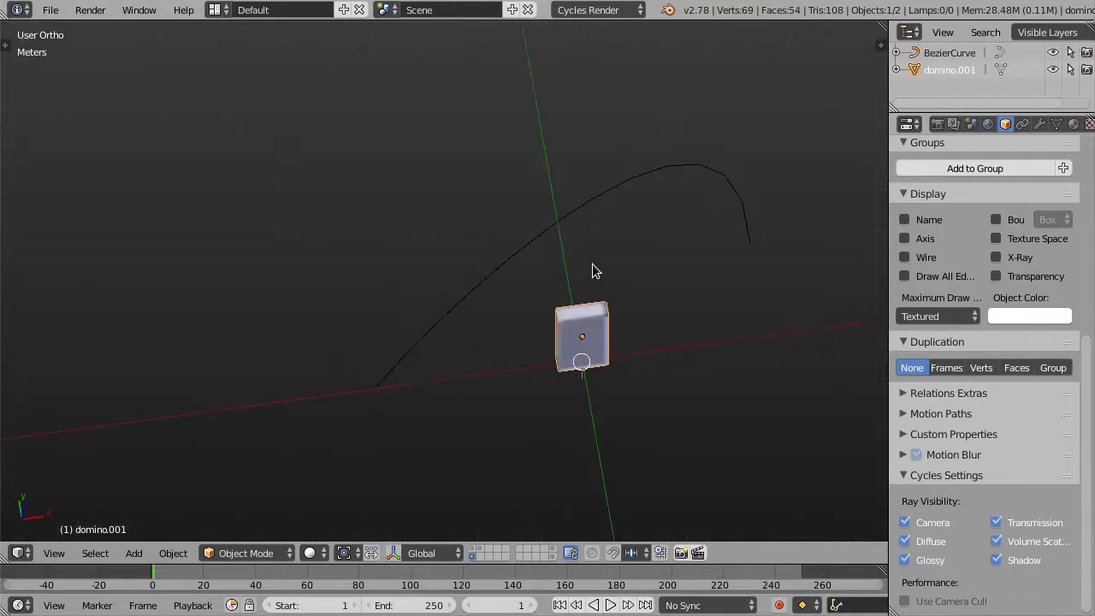
Orbit around the scene and select domino.001 on its own
right_click(523, 248, "shift")
middle_click_drag(533, 254, 572, 239)
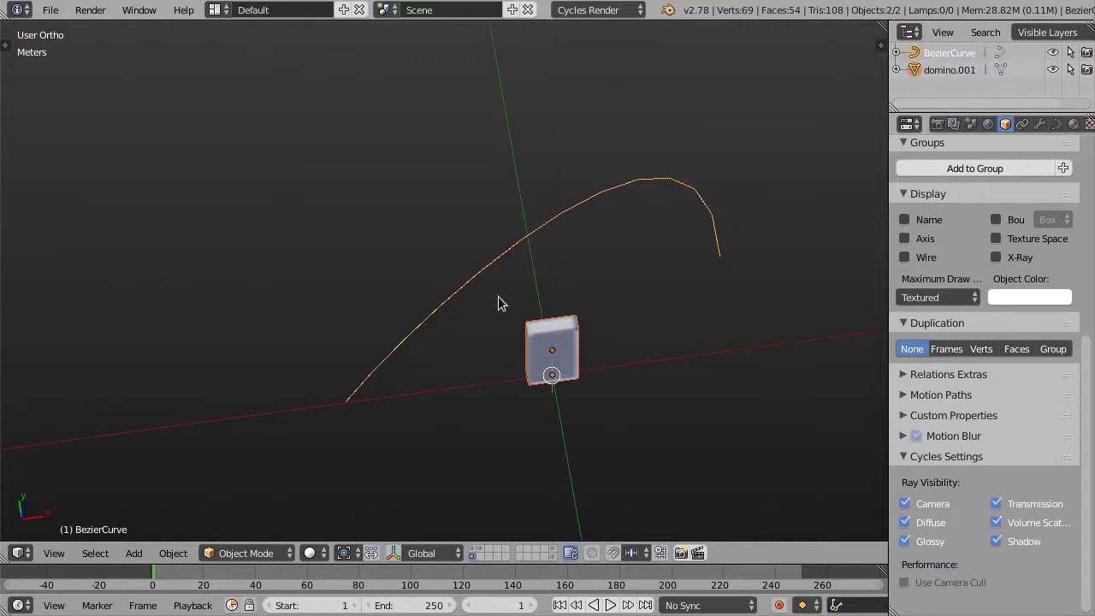
middle_click_drag(464, 316, 585, 283)
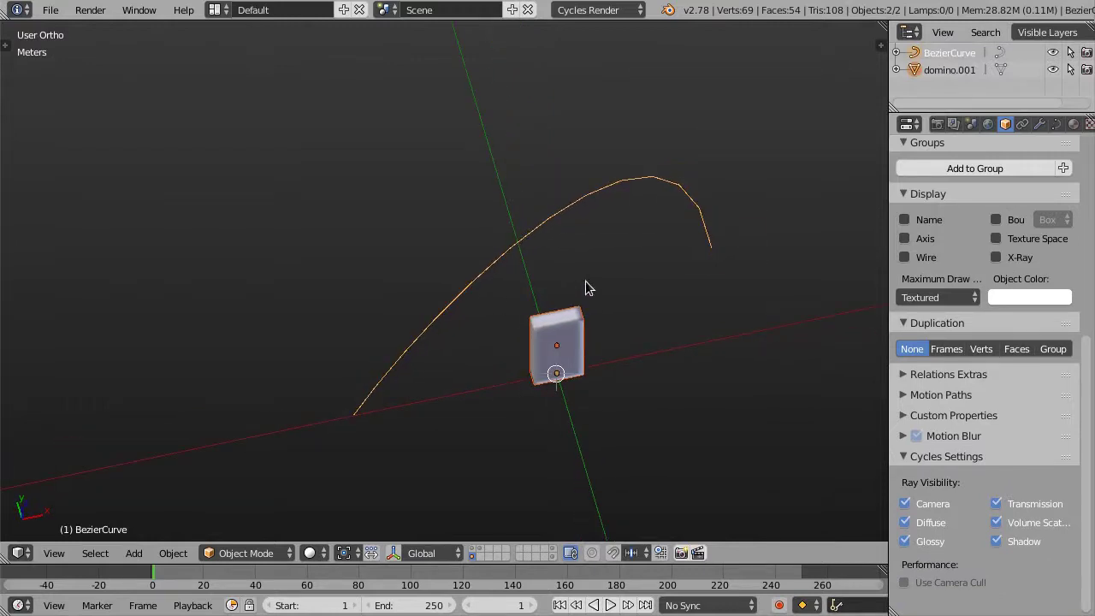
middle_click_drag(643, 268, 626, 268, "shift")
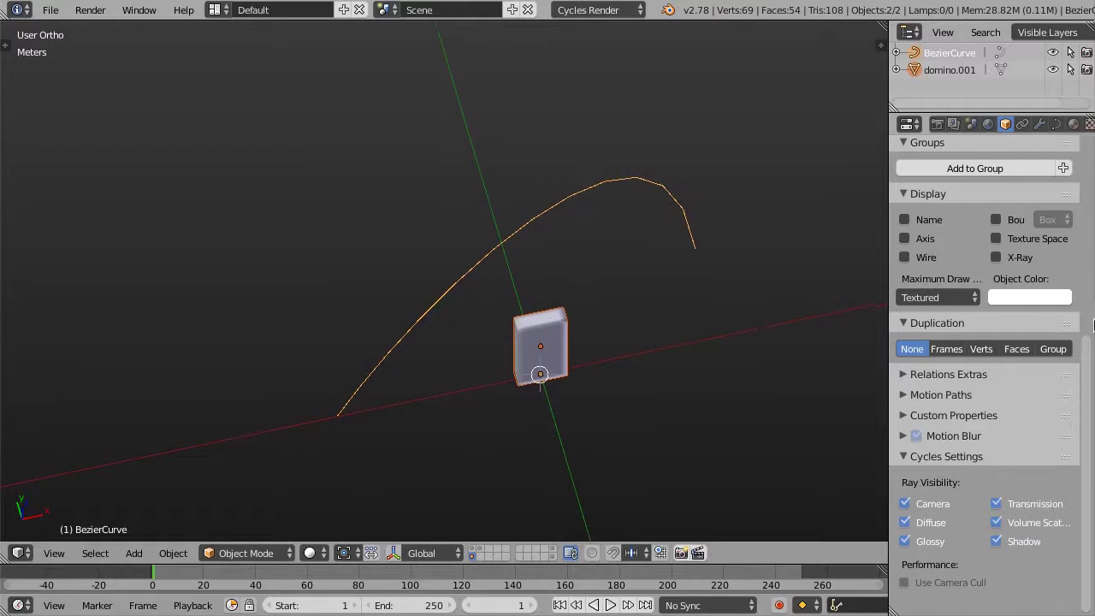
left_click_drag(1089, 368, 1093, 221)
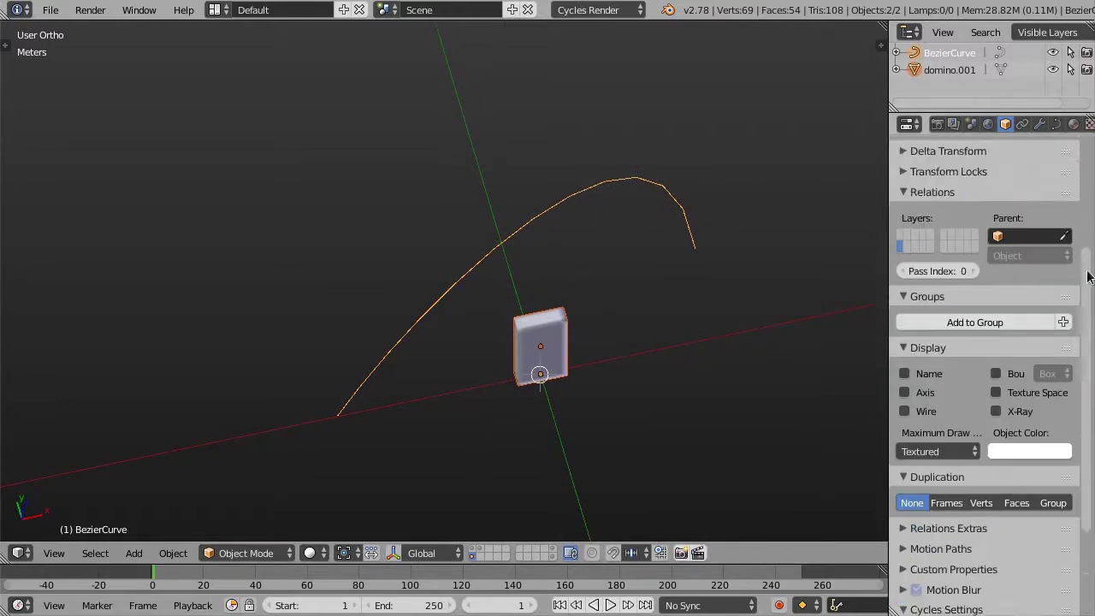
mouse_move(560, 288)
middle_mouse_down()
mouse_move(579, 320)
mouse_move(573, 332)
middle_mouse_up()
right_click(544, 328)
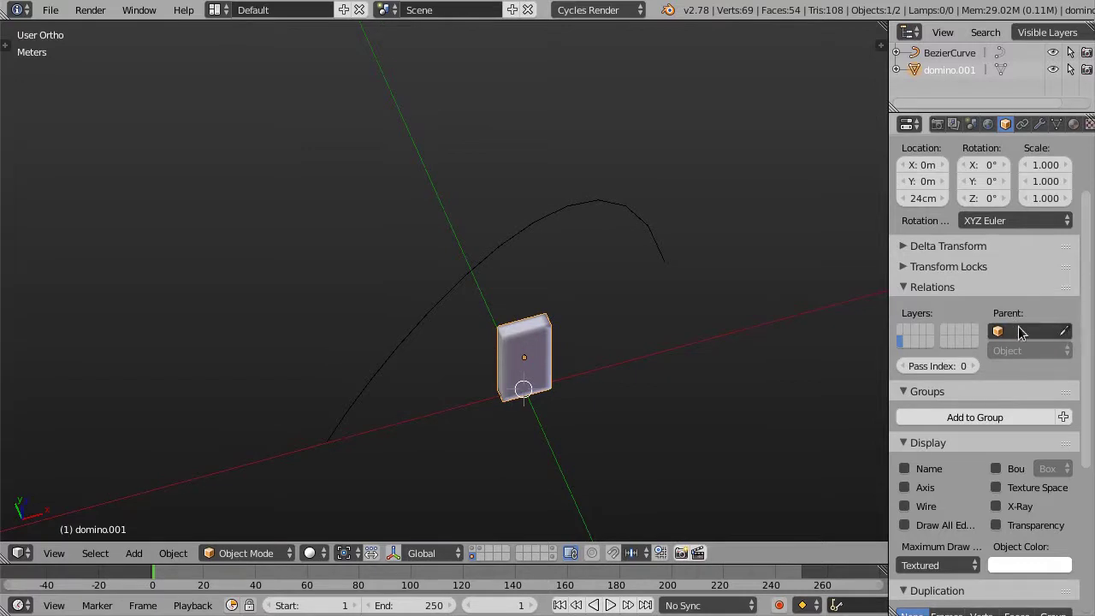
Set BezierCurve as the domino's parent with the eyedropper and check it from top view
left_click(1066, 334)
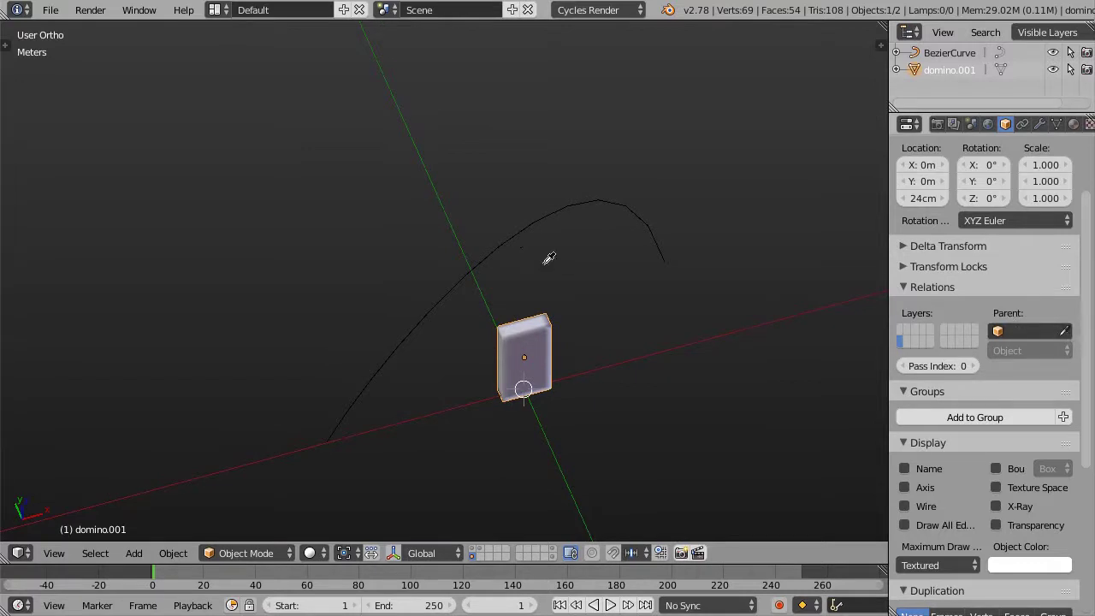
left_click(498, 245)
mouse_move(484, 252)
middle_mouse_down()
mouse_move(574, 313)
mouse_move(430, 372)
middle_mouse_up()
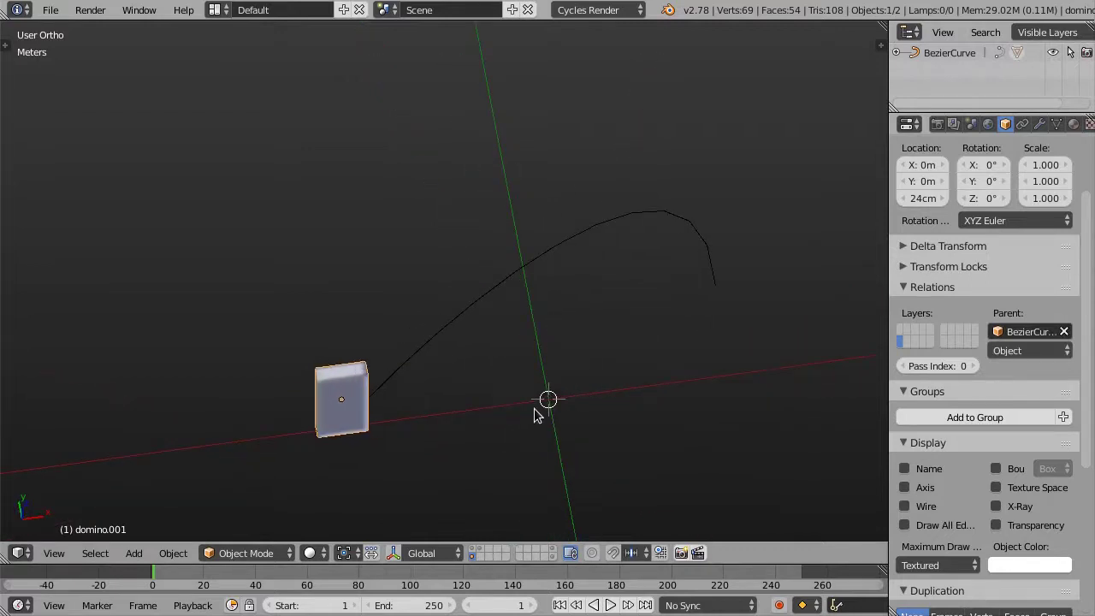
mouse_move(340, 387)
middle_mouse_down()
mouse_move(362, 407)
mouse_move(469, 373)
middle_mouse_up()
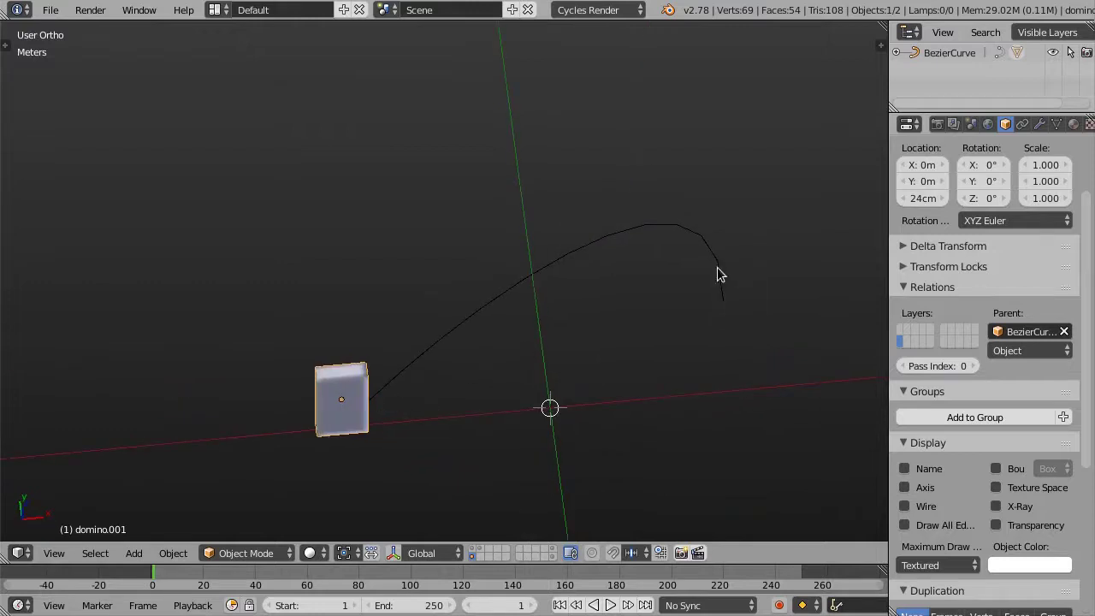
mouse_move(482, 402)
middle_mouse_down()
mouse_move(552, 414)
mouse_move(553, 431)
mouse_move(587, 416)
middle_mouse_up()
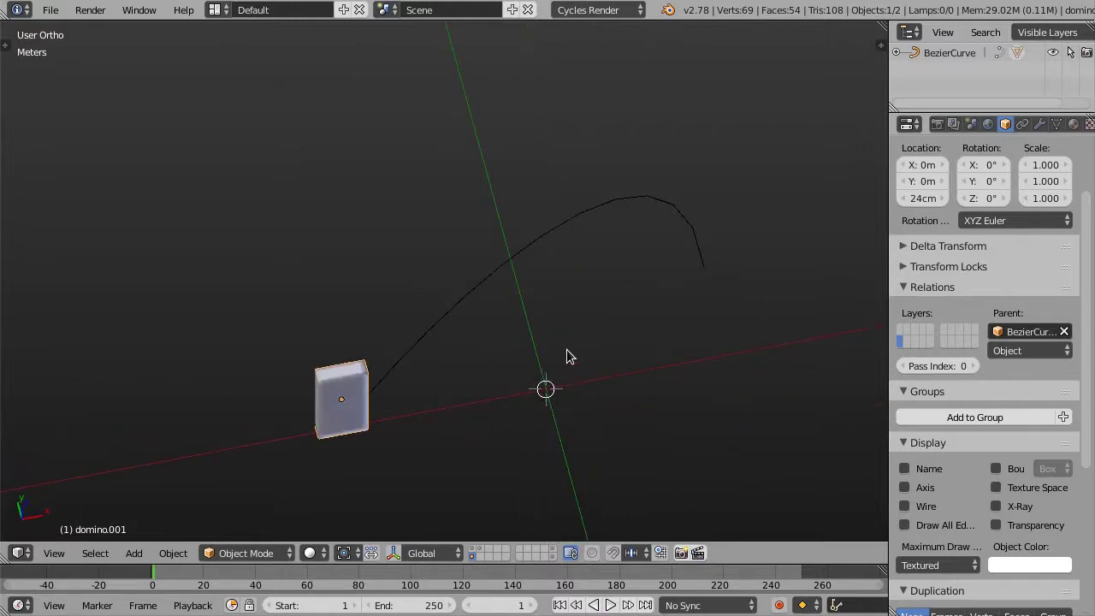
key("KP_7")
mouse_move(504, 352)
middle_mouse_down("shift")
mouse_move(460, 336)
mouse_move(448, 355)
middle_mouse_up("shift")
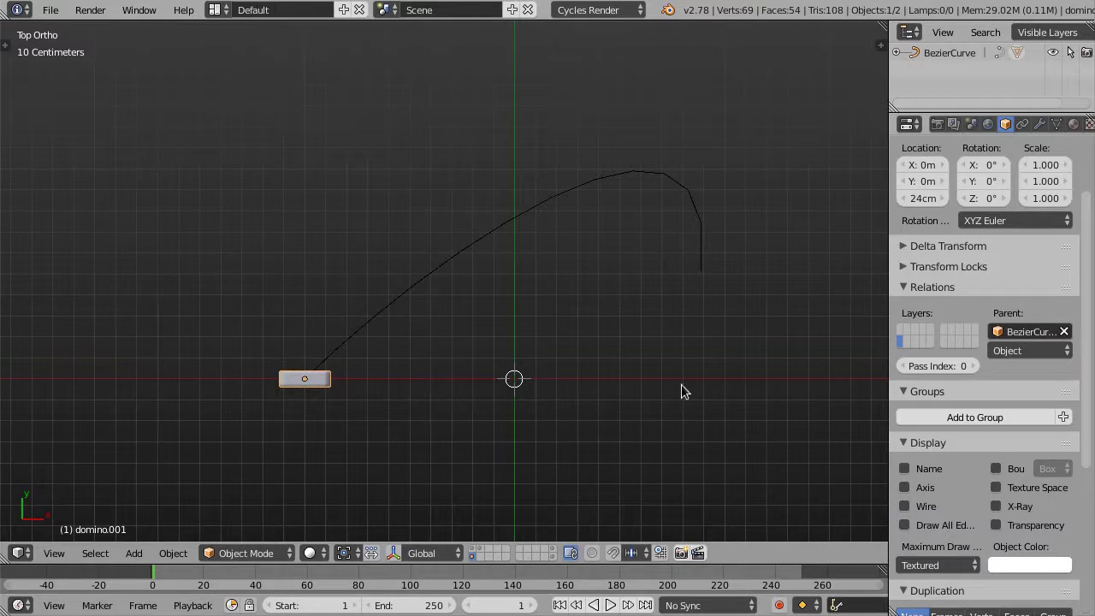
Set the domino's duplication to Frames with Speed unchecked, stacking copies along the curve
scroll(1090, 330, "down", 2)
scroll(1027, 385, "down", 4)
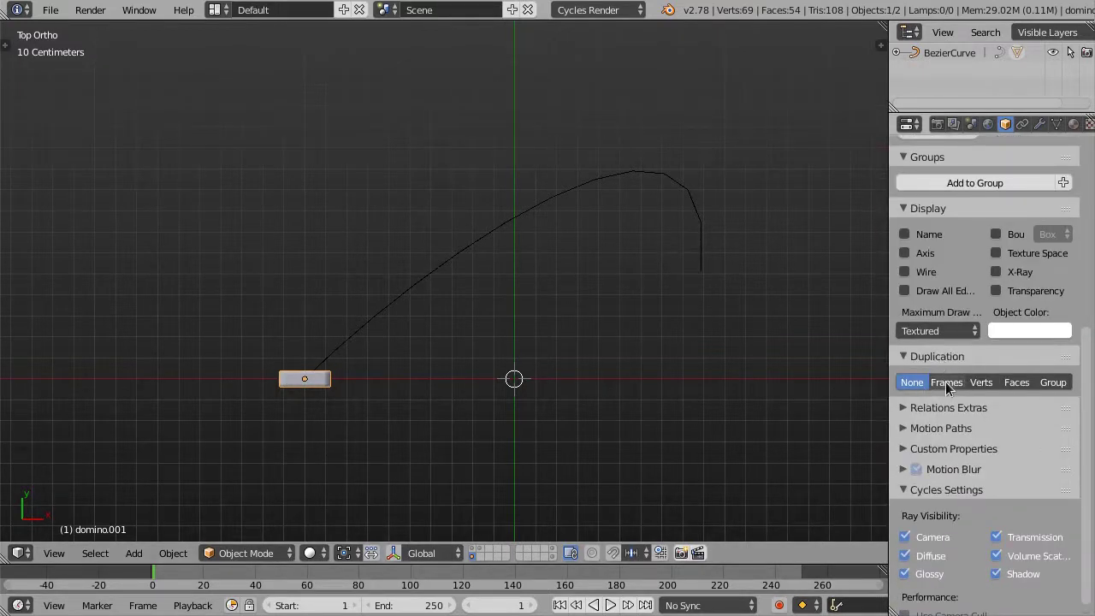
left_click(947, 382)
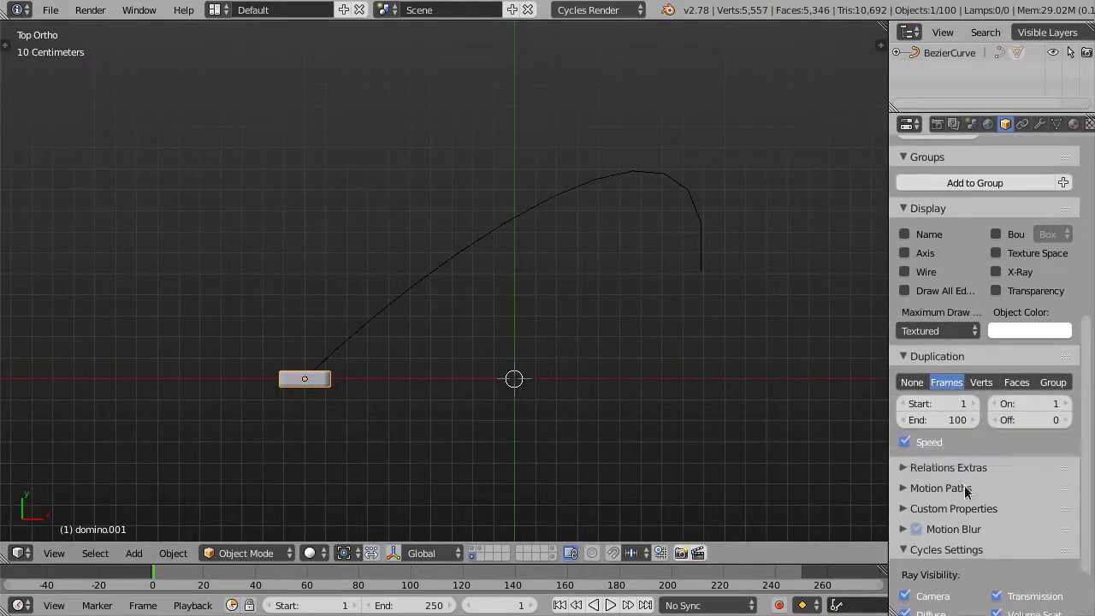
left_click(905, 442)
middle_click_drag(547, 280, 538, 286, "shift")
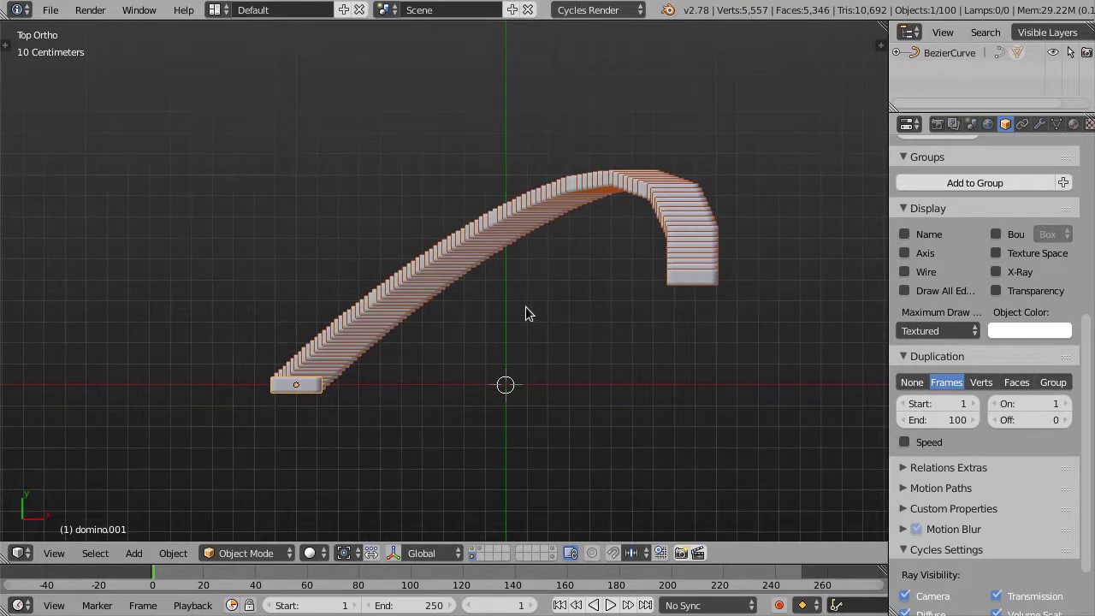
scroll(420, 348, "up", 1)
middle_click_drag(463, 292, 437, 305, "shift")
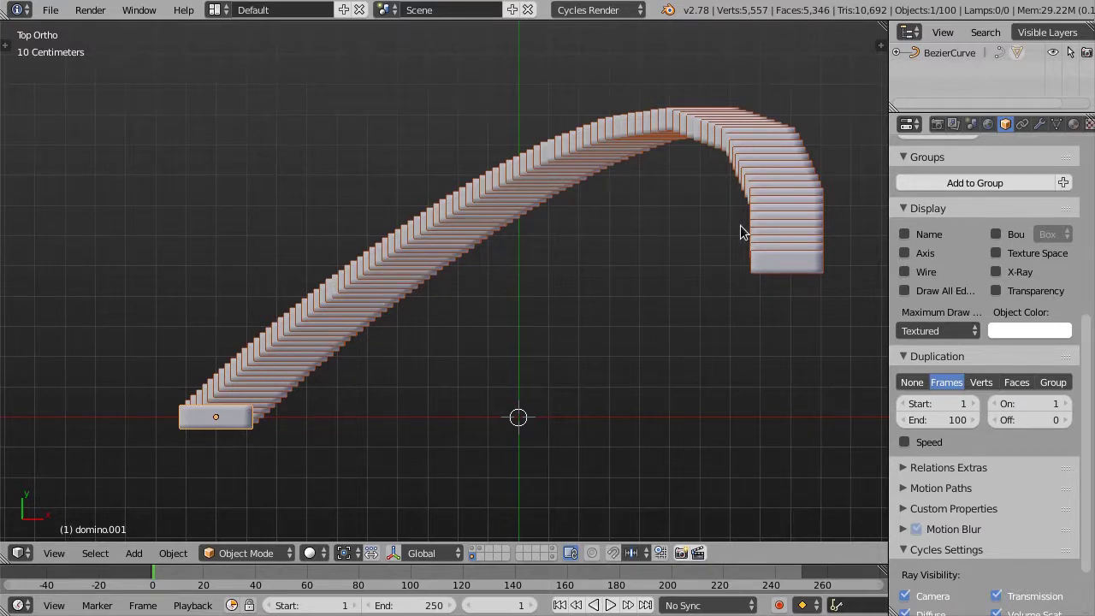
Enable Follow under BezierCurve's Path Animation, then reselect the domino
left_click(947, 55)
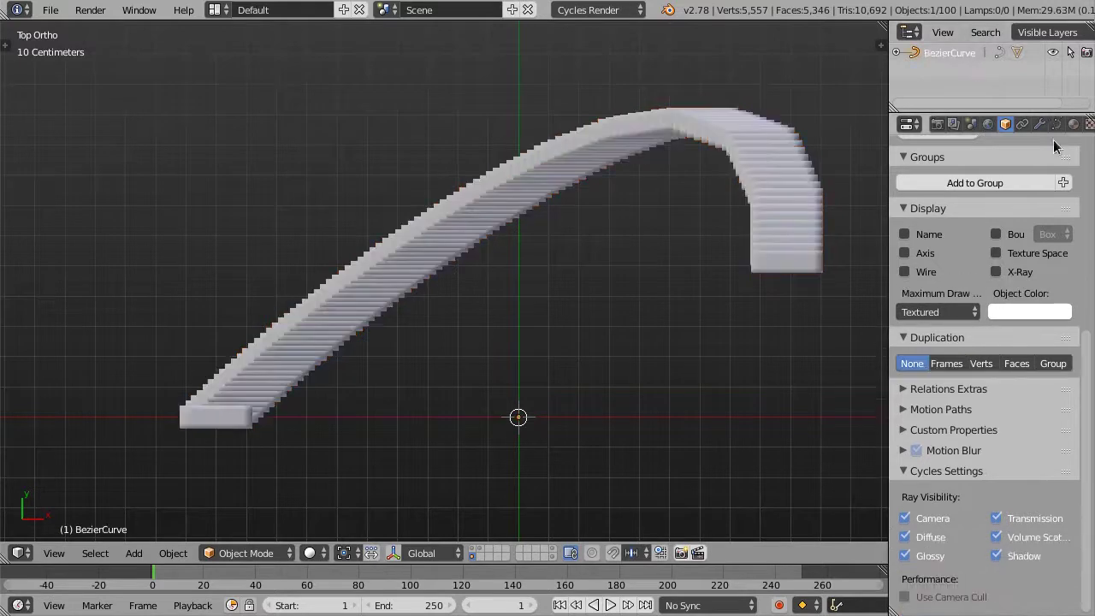
left_click(1056, 125)
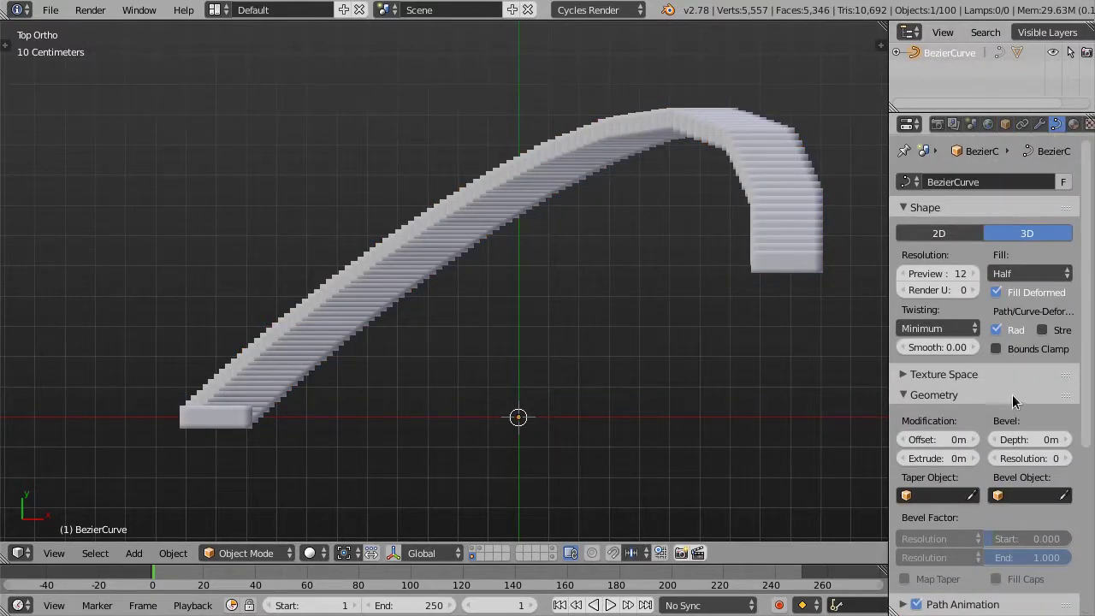
scroll(1012, 394, "down", 1)
scroll(990, 409, "down", 4)
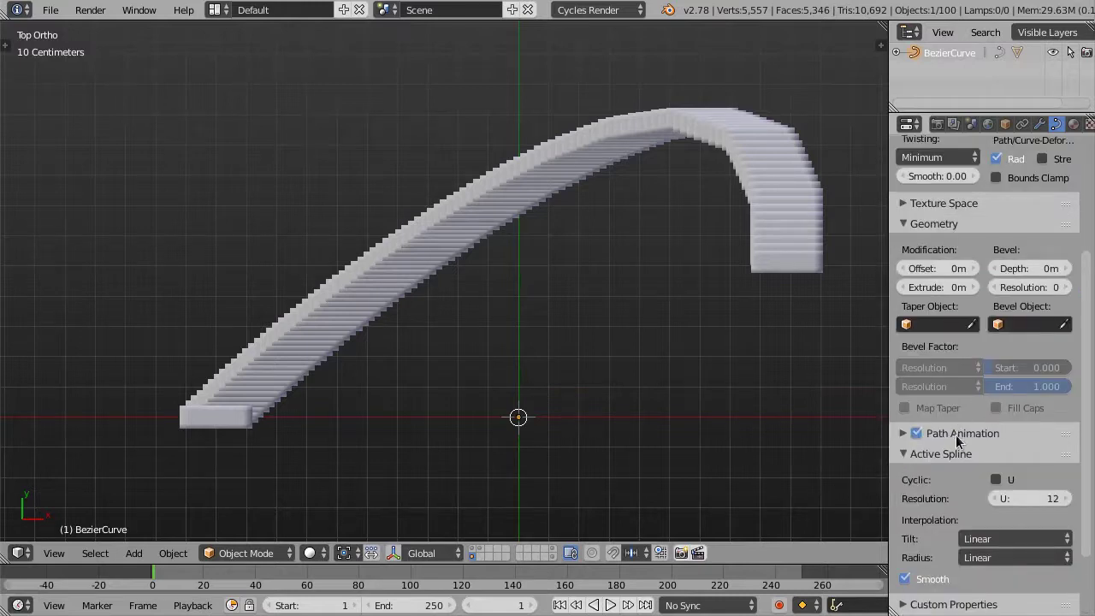
left_click(903, 434)
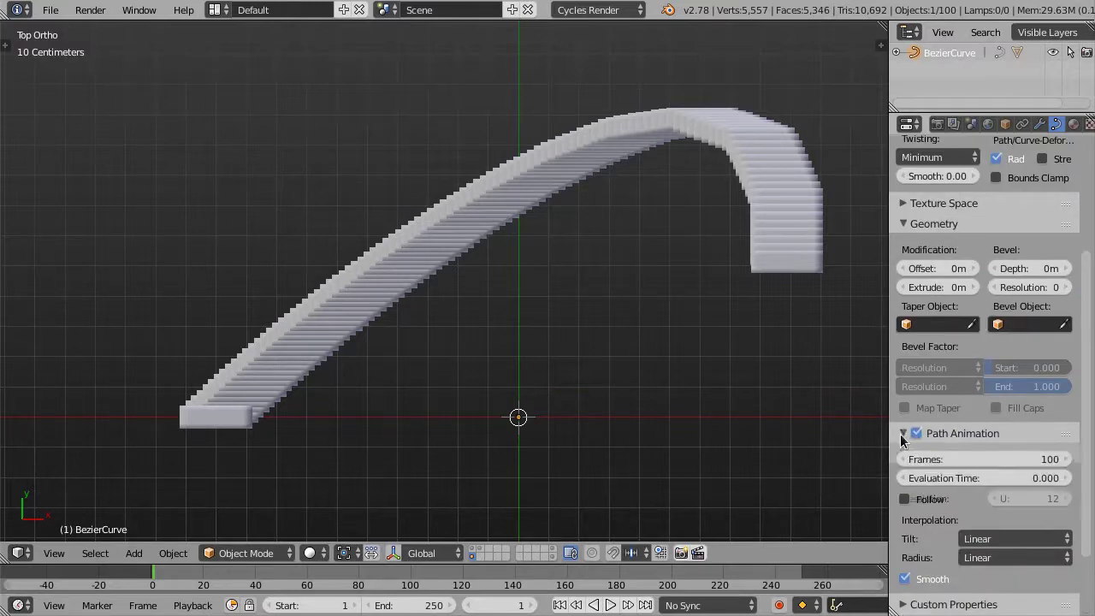
left_click(905, 501)
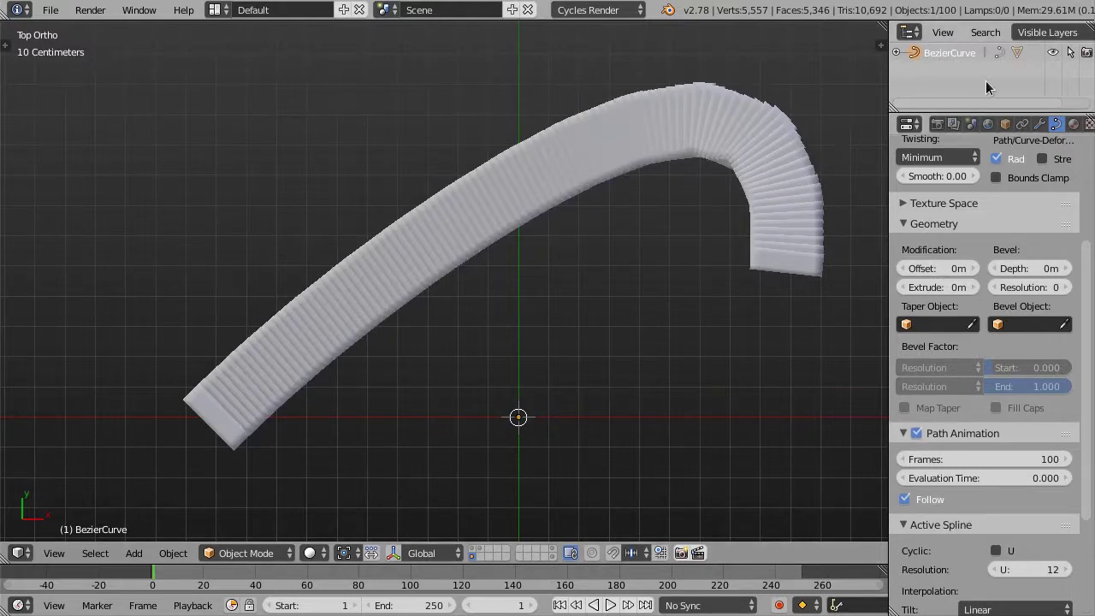
right_click(244, 443)
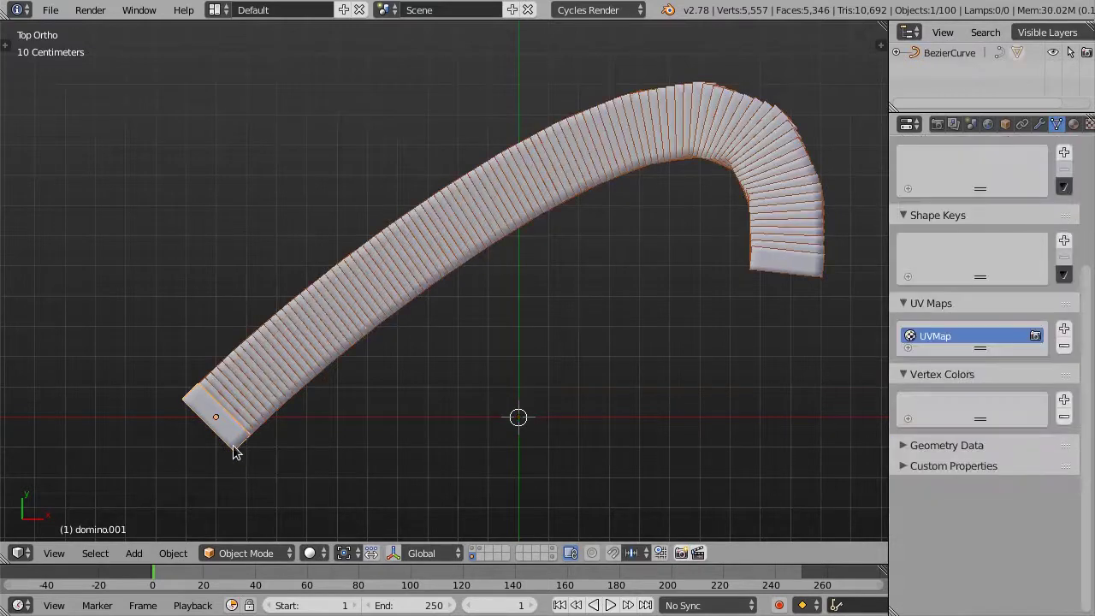
Set the domino's Frames duplication Off to 6 and Start to 7
left_click(1007, 125)
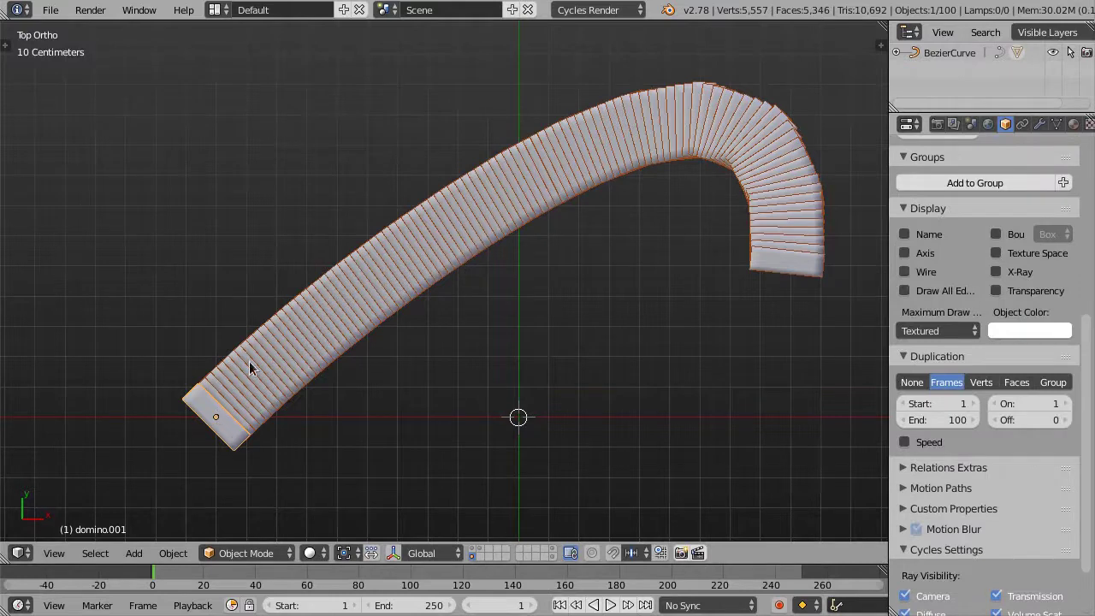
left_click(1031, 420)
left_click_drag(1031, 420, 1054, 420)
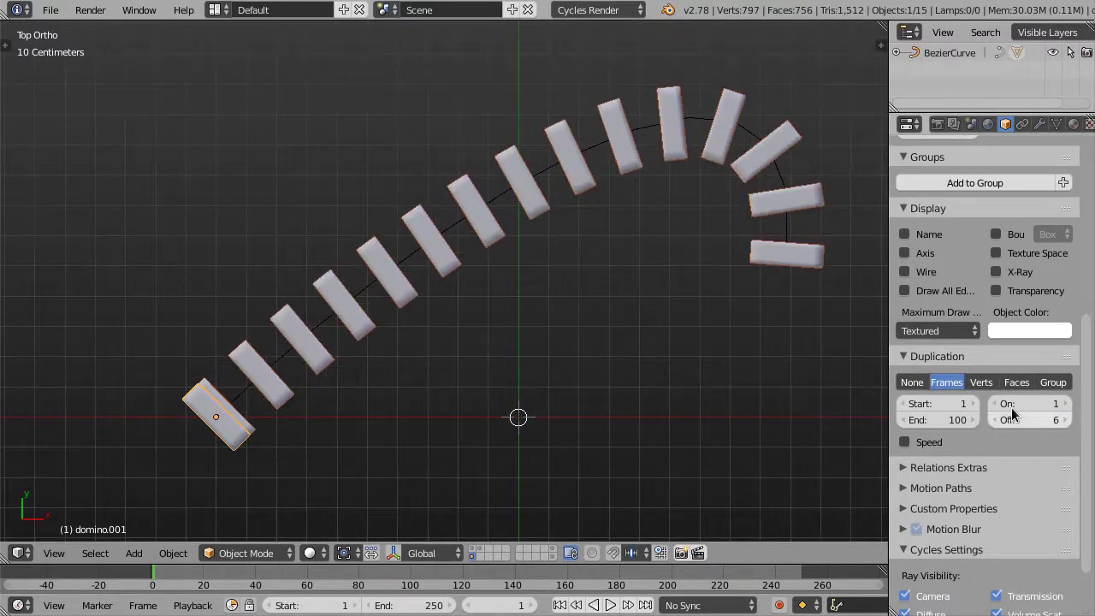
middle_click_drag(290, 401, 327, 361, "shift")
scroll(327, 357, "up", 2)
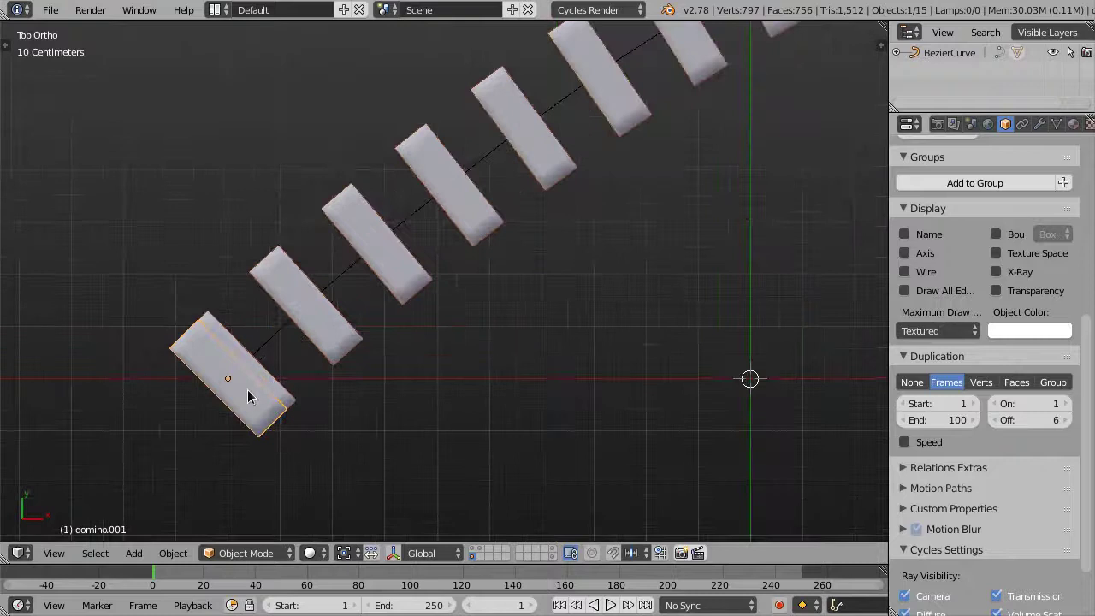
scroll(248, 374, "up", 3)
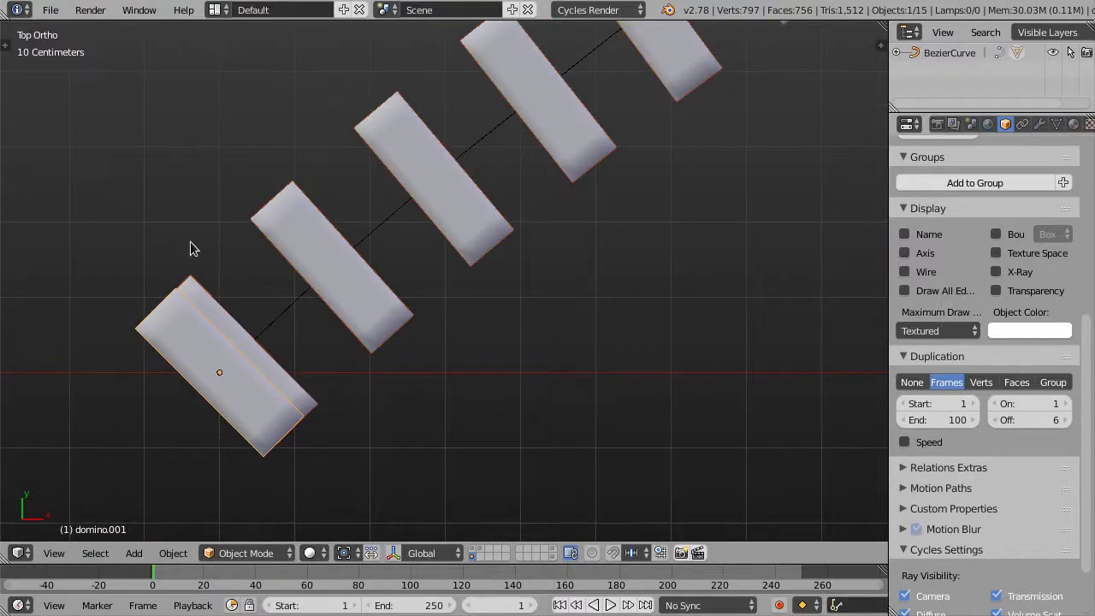
scroll(196, 345, "down", 3)
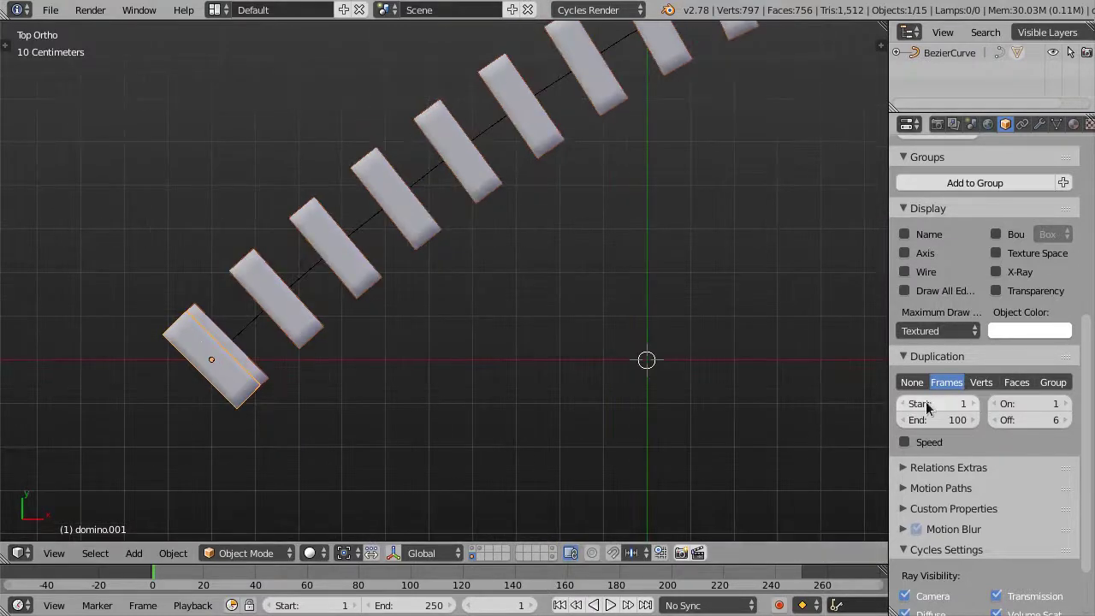
mouse_move(941, 403)
left_mouse_down()
mouse_move(967, 403)
mouse_move(956, 402)
left_mouse_up()
scroll(379, 251, "down", 3)
scroll(445, 244, "down", 2)
scroll(406, 260, "up", 2)
scroll(457, 294, "up", 1)
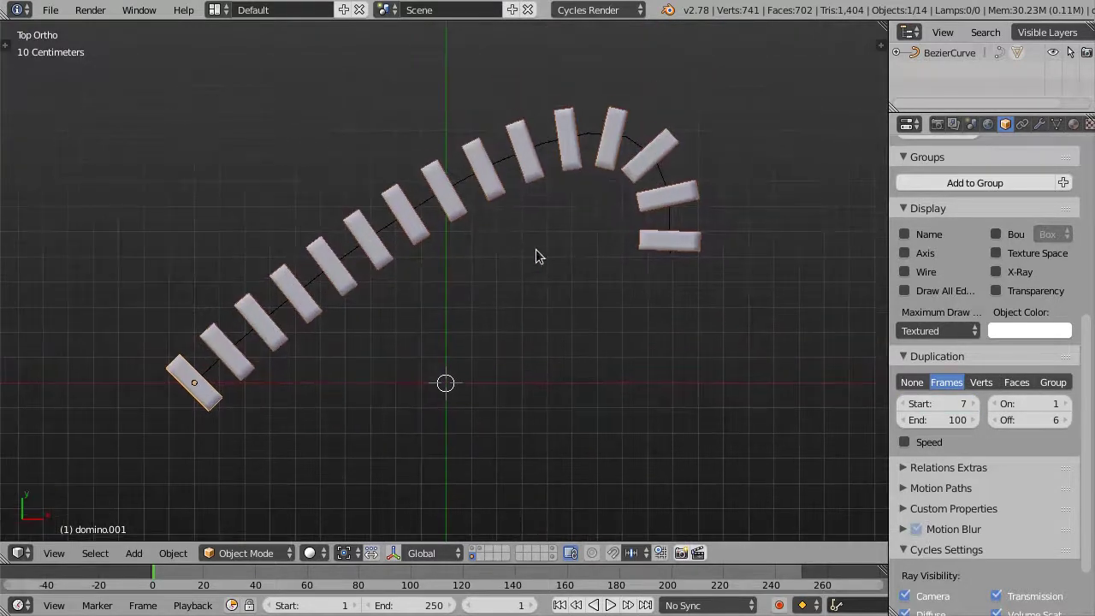
Move BezierCurve's end point out to the right in Edit Mode to lengthen the arch
right_click(669, 222)
key("Tab")
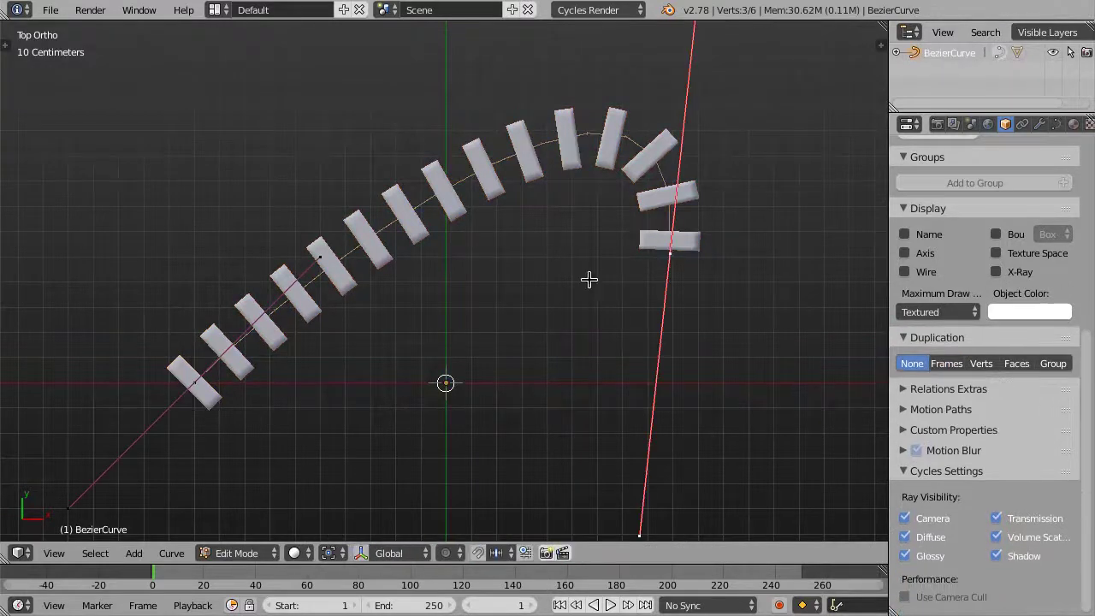
scroll(481, 282, "down", 2)
key("g")
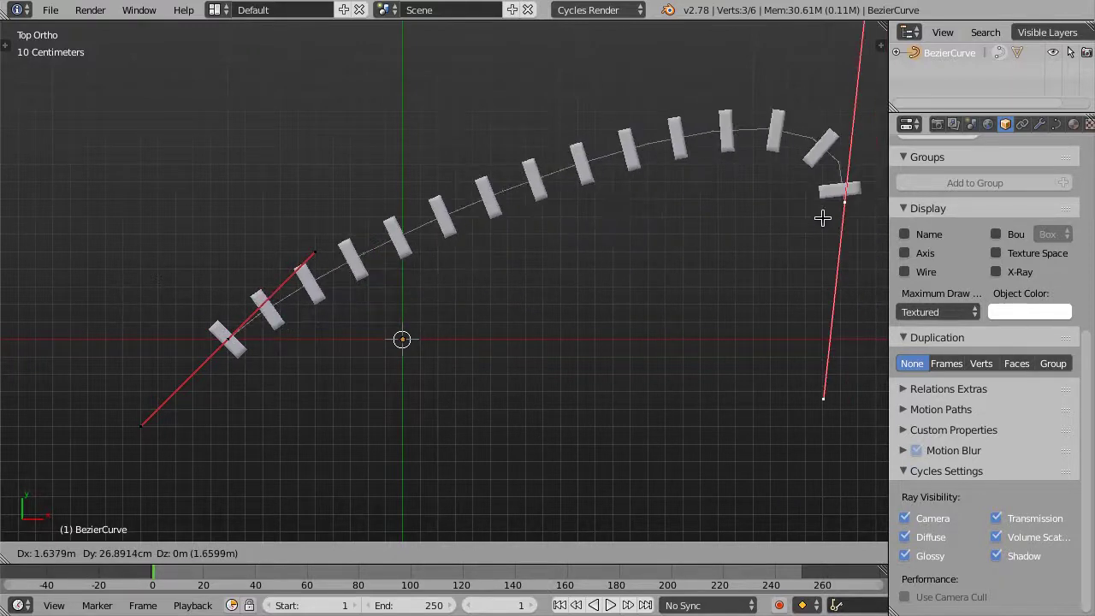
left_click(850, 208)
key("Tab")
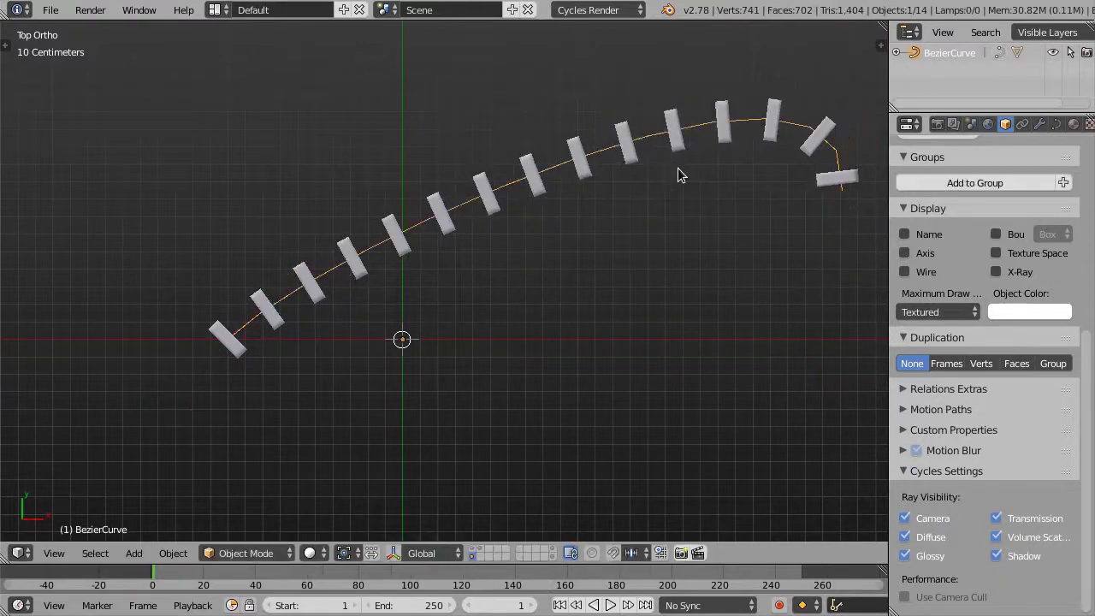
Tighten the domino spacing with duplication Off 3 and Start 4
right_click(684, 153)
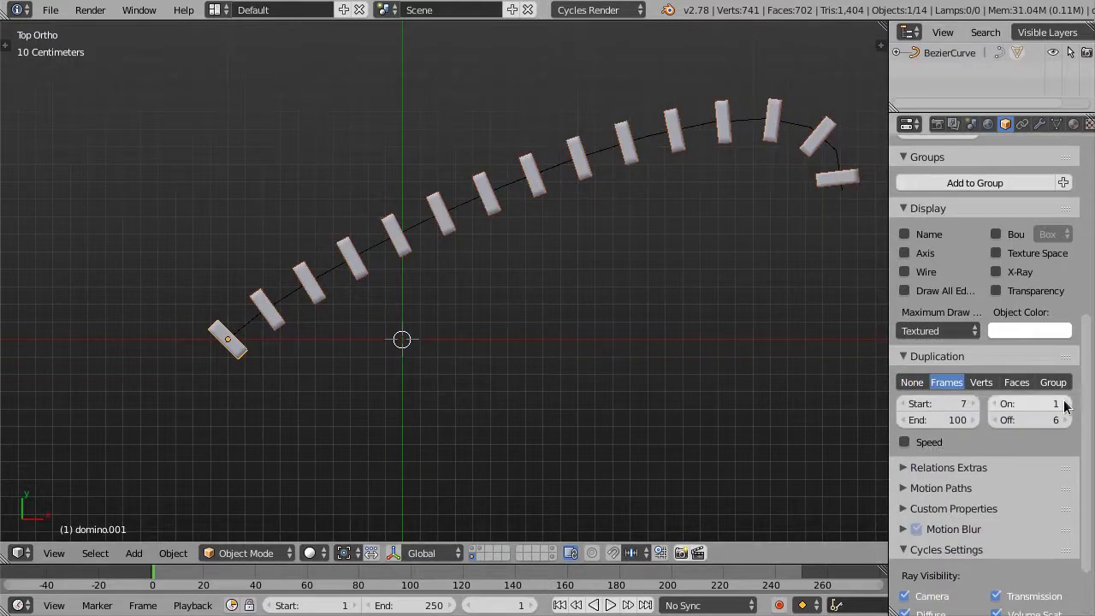
mouse_move(1031, 430)
left_mouse_down()
mouse_move(1052, 429)
mouse_move(1022, 420)
left_mouse_up()
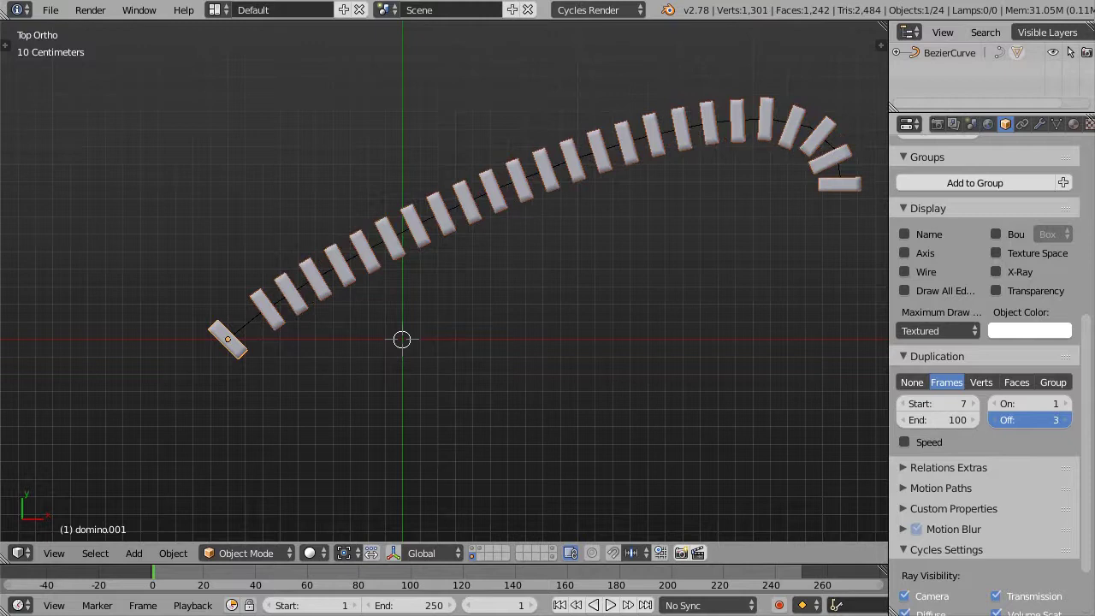
left_click_drag(941, 403, 926, 403)
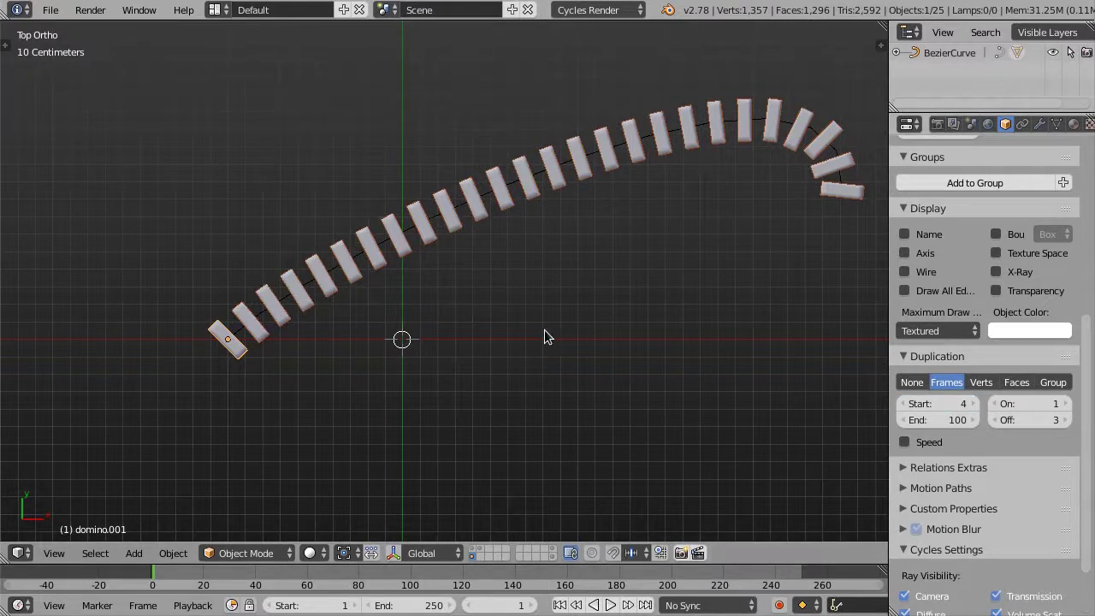
scroll(471, 267, "down", 2)
scroll(670, 284, "up", 1)
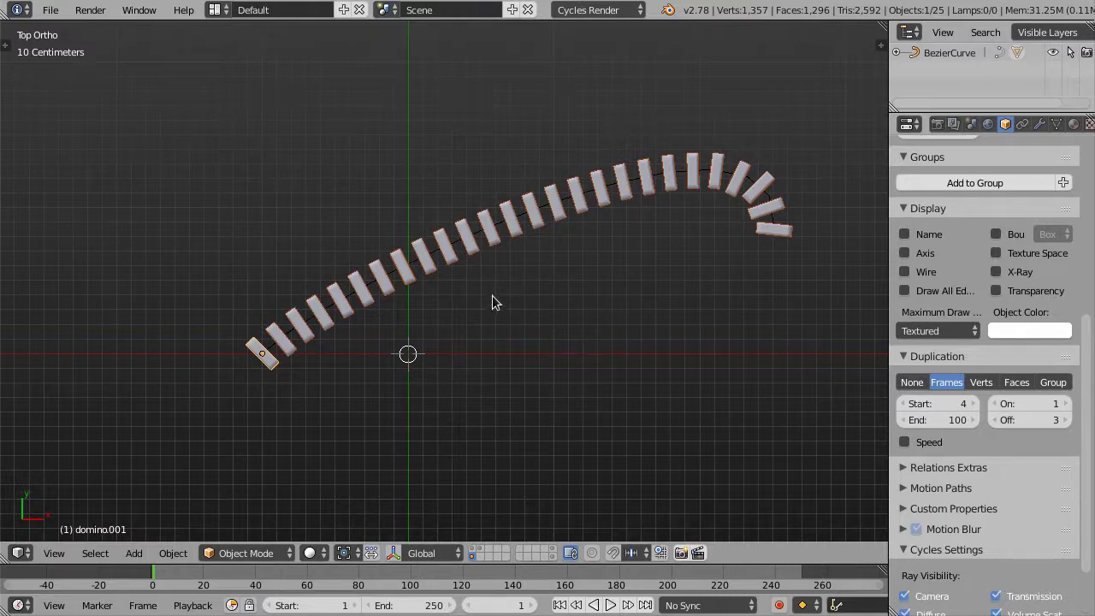
scroll(473, 296, "up", 1)
scroll(474, 296, "down", 2)
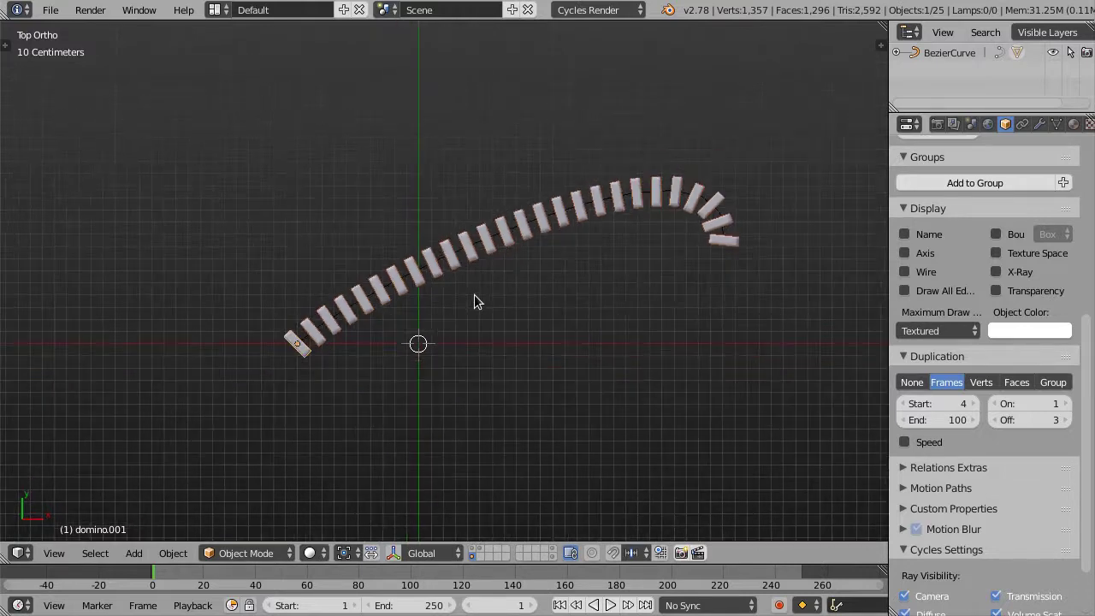
mouse_move(485, 319)
middle_mouse_down()
mouse_move(443, 287)
mouse_move(450, 319)
middle_mouse_up()
Select the domino track and its curve and bring up the delete prompt
key("a")
key("a")
key("a")
mouse_move(491, 307)
middle_mouse_down()
mouse_move(474, 316)
mouse_move(502, 311)
mouse_move(494, 320)
middle_mouse_up()
key("x")
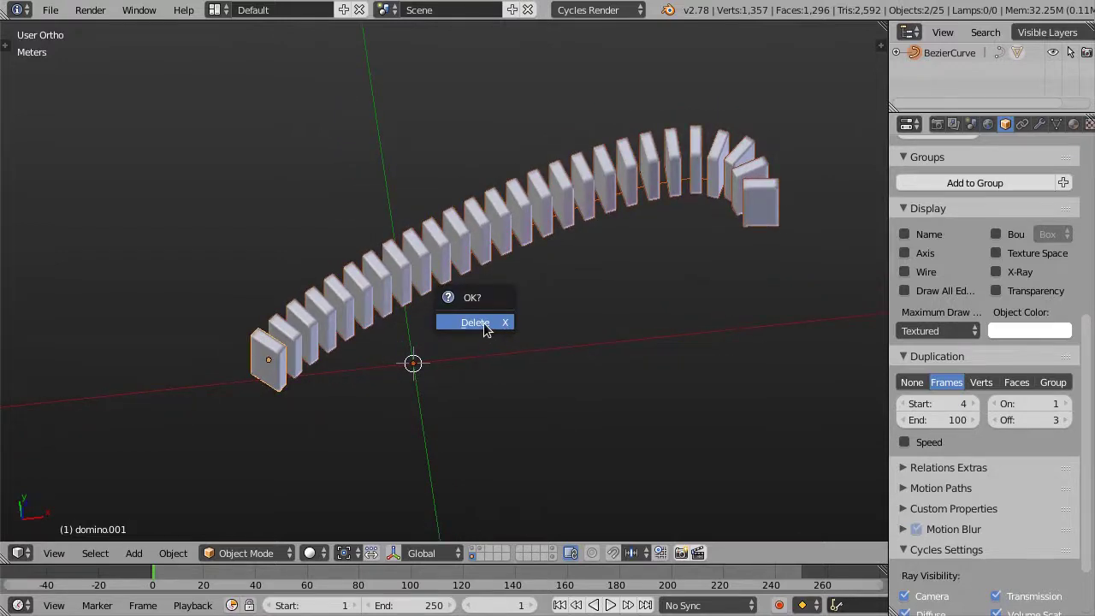
Delete the curved domino track and re-enable the layers holding the single domino and the stairs
left_click(493, 323)
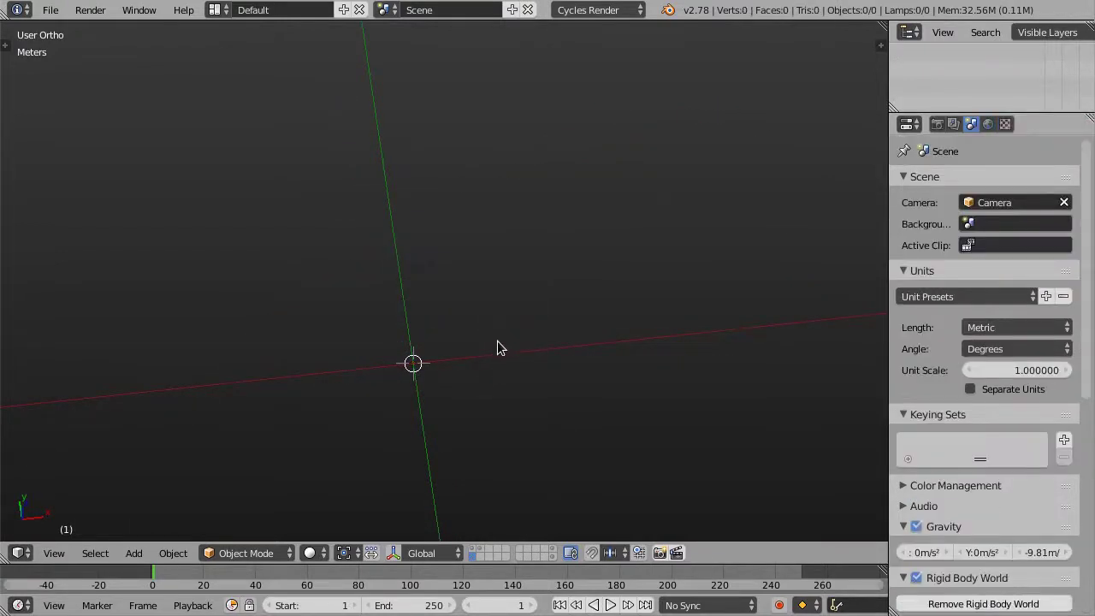
left_click(483, 554)
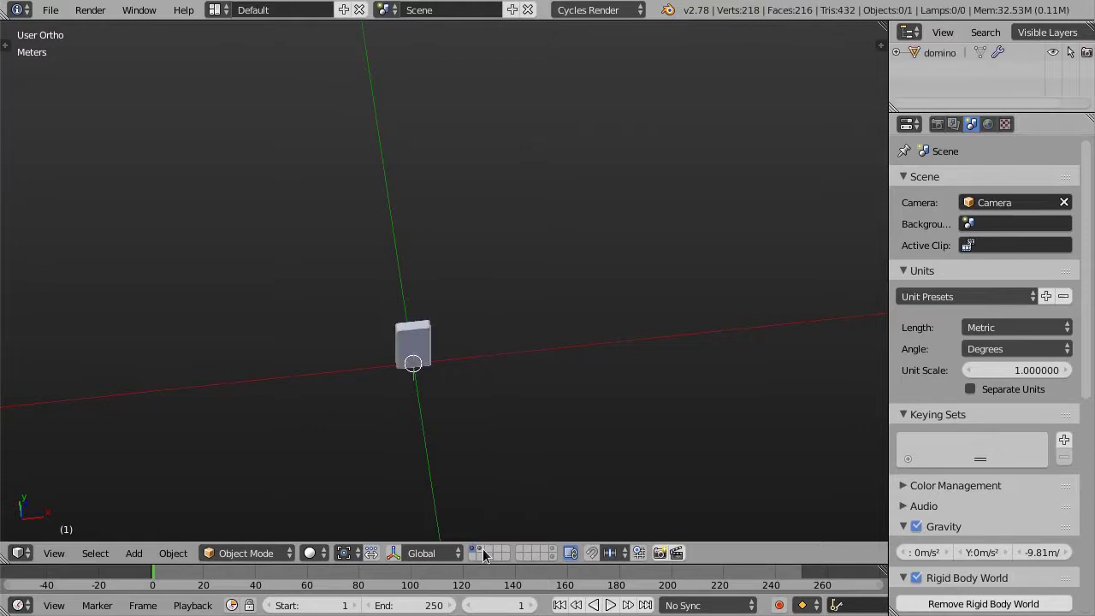
left_click(481, 553, "shift")
Switch to top view and select the lone domino in the Outliner
key("KP_7")
scroll(376, 364, "down", 2)
scroll(376, 365, "up", 2)
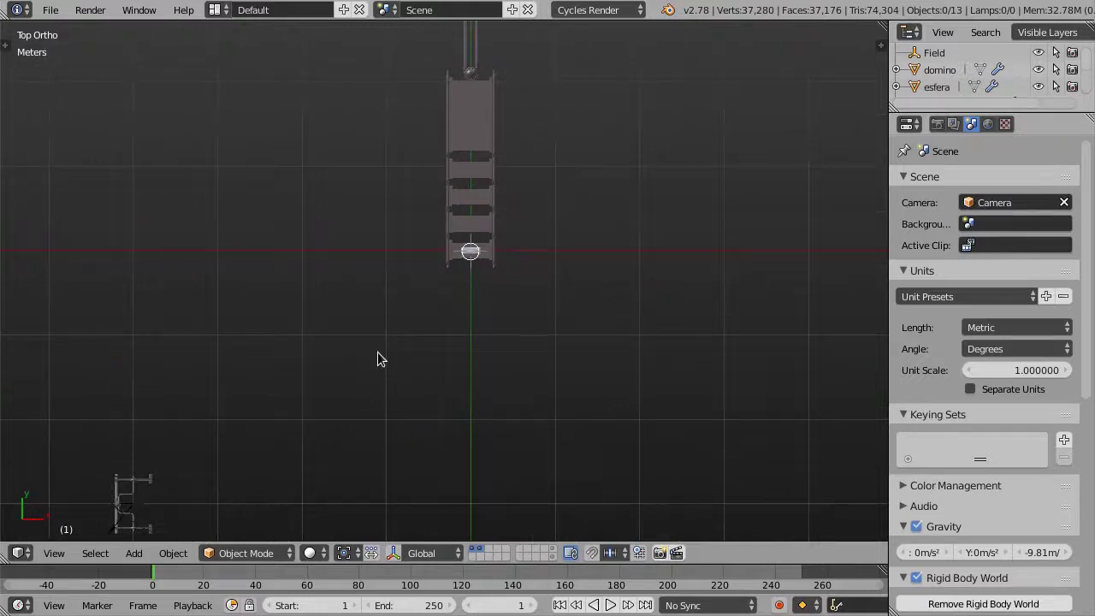
scroll(379, 359, "down", 1)
scroll(451, 274, "up", 1)
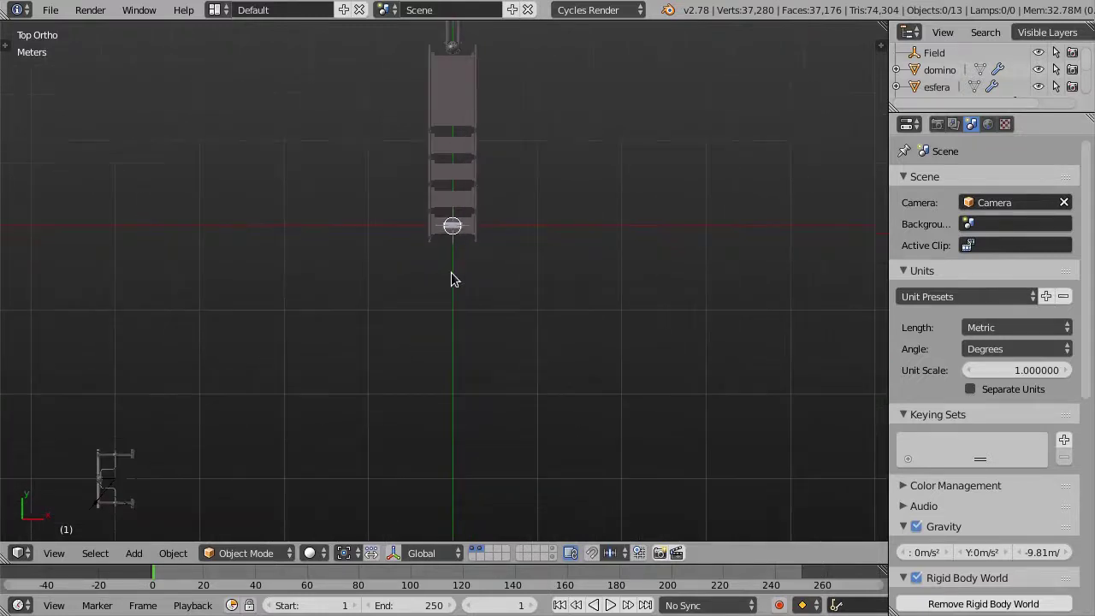
left_click(941, 71)
scroll(437, 274, "up", 1)
Move the lone domino to the right, below the stairs
key("g")
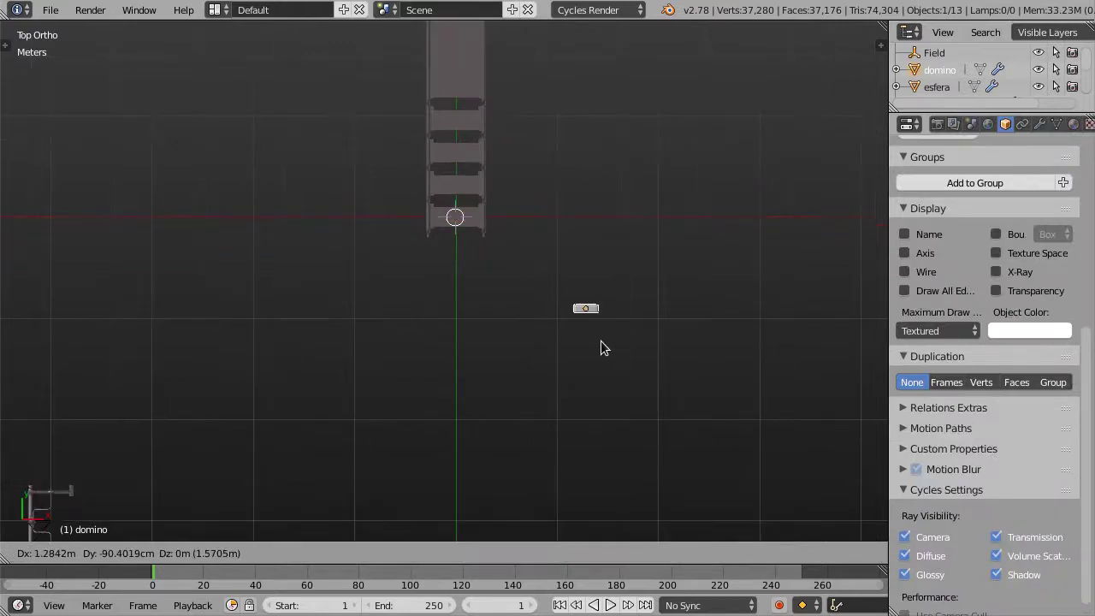
left_click(637, 383)
scroll(519, 329, "down", 2)
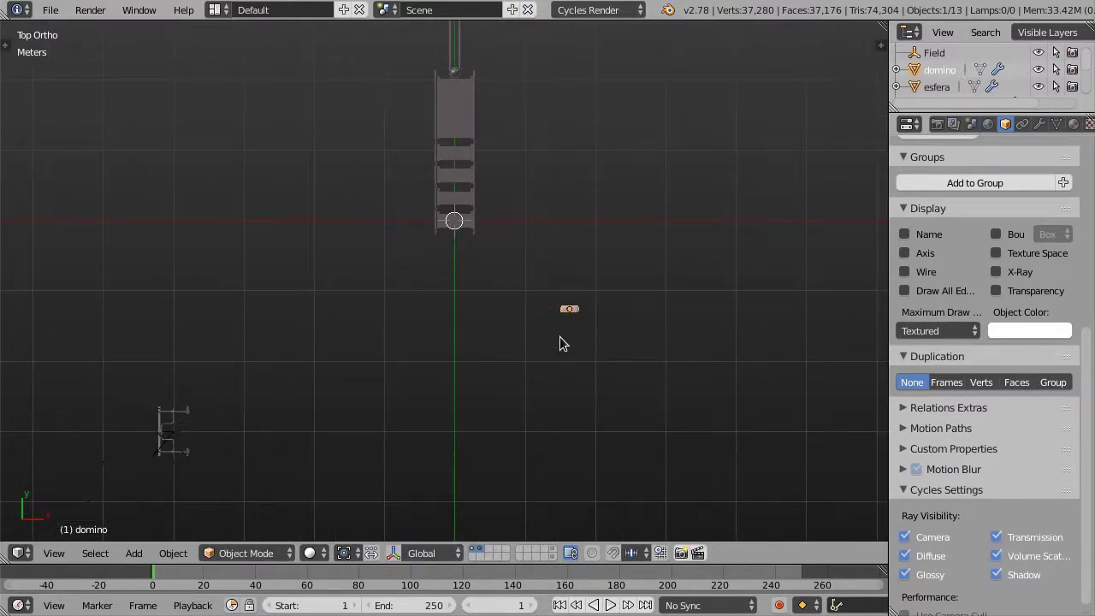
mouse_move(555, 351)
middle_mouse_down()
mouse_move(609, 338)
mouse_move(599, 383)
middle_mouse_up()
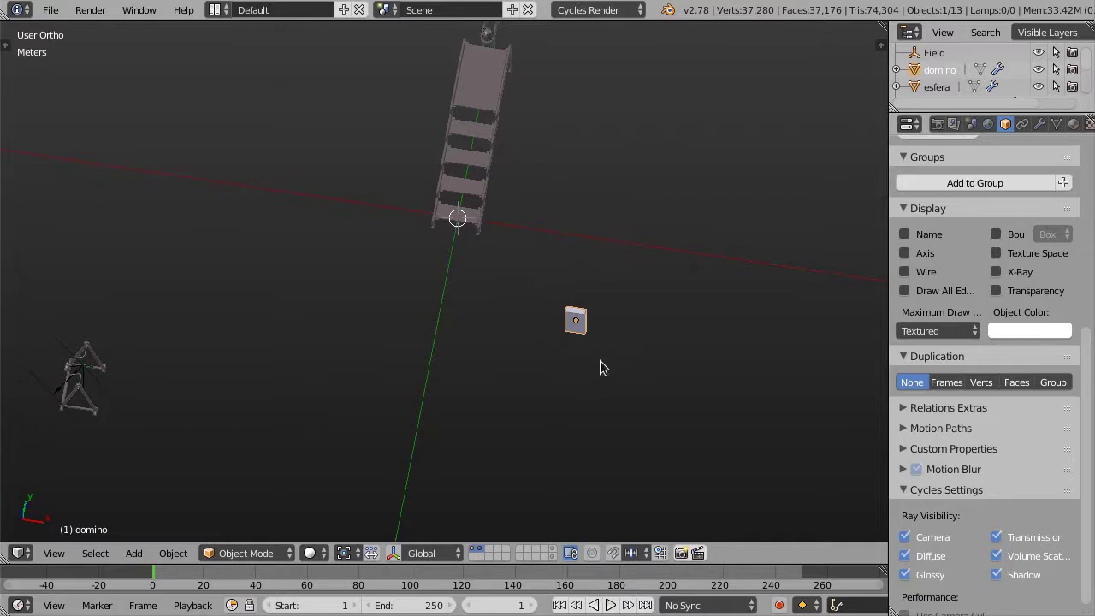
Snap the 3D cursor to the selected domino and return to top view
key("shift+s")
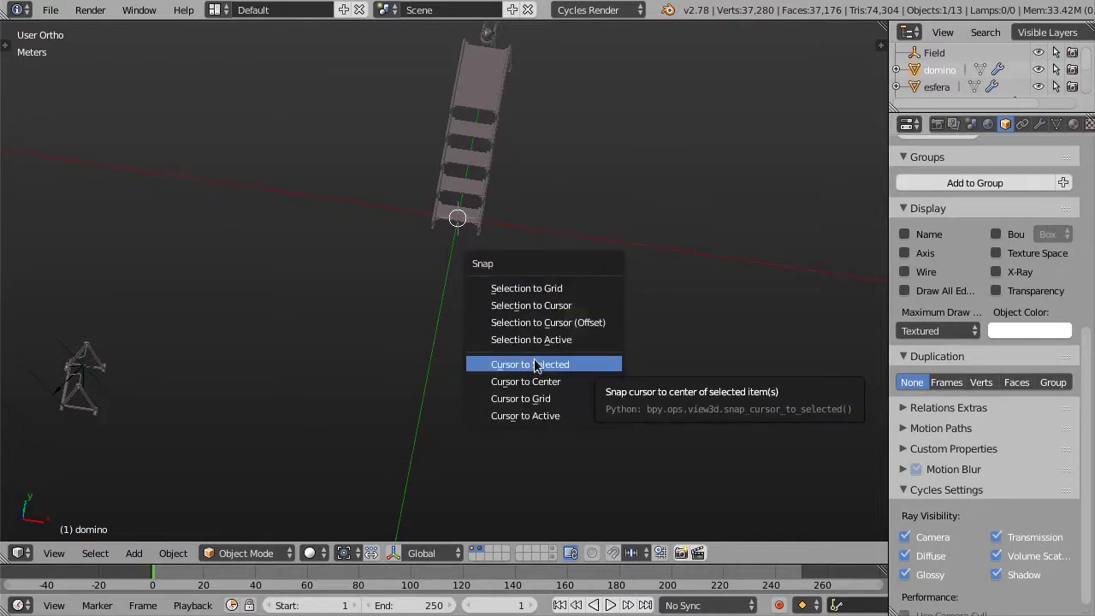
left_click(579, 368)
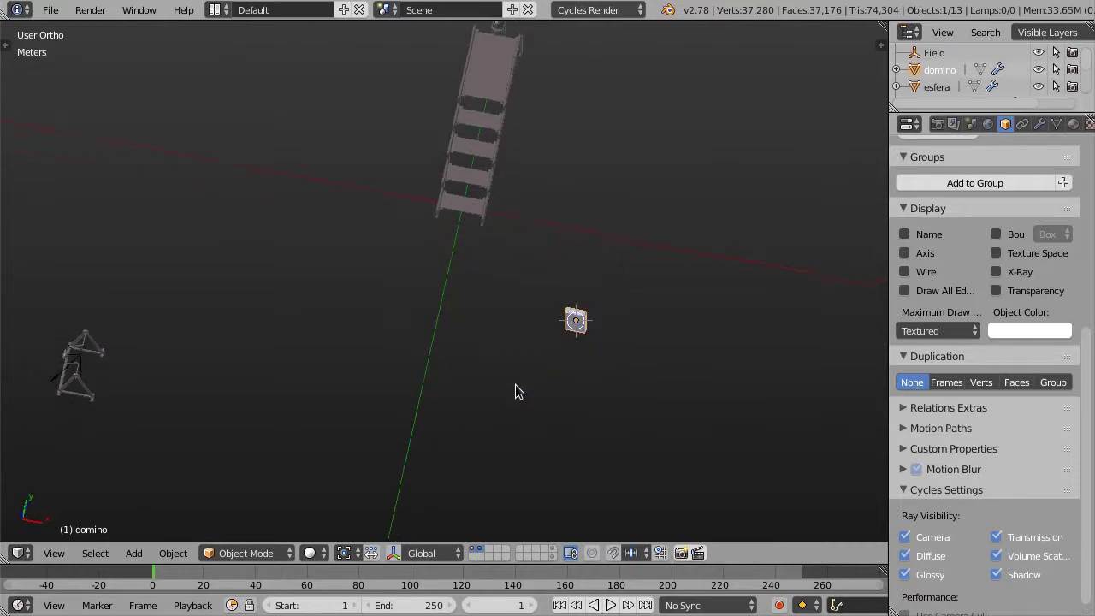
key("KP_7")
key("shift+a")
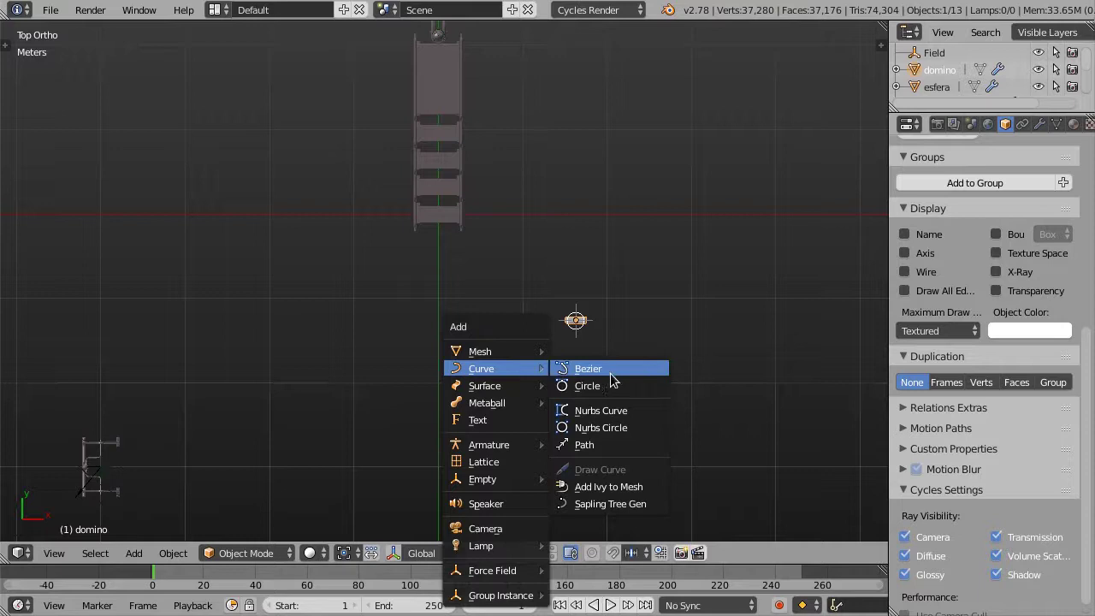
Add a Bezier curve and place its lower-left endpoint with a long, exactly horizontal handle (S Y 0)
left_click(610, 376)
mouse_move(505, 357)
middle_mouse_down("shift")
mouse_move(555, 333)
mouse_move(609, 341)
middle_mouse_up("shift")
key("Tab")
key("g")
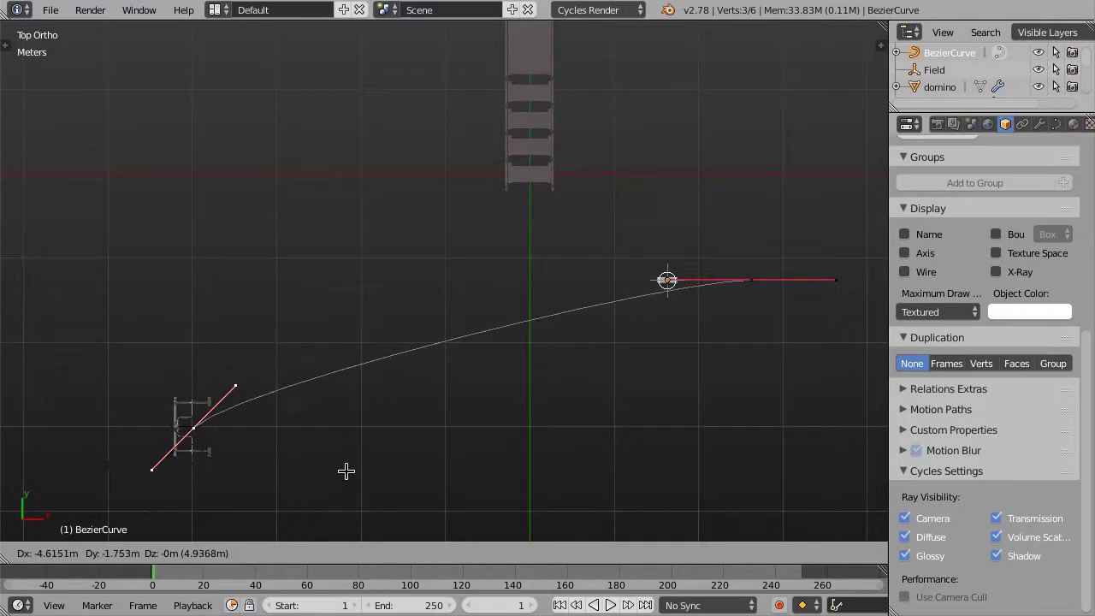
left_click(345, 471)
middle_click_drag(392, 407, 451, 350, "shift")
key("r")
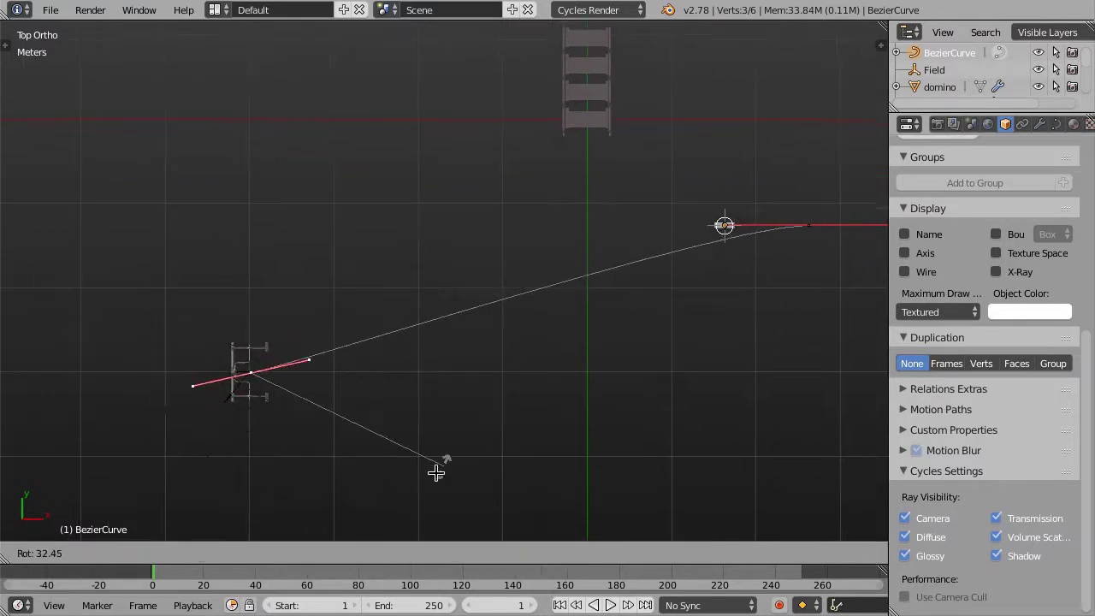
left_click(426, 441)
key("s")
key("y")
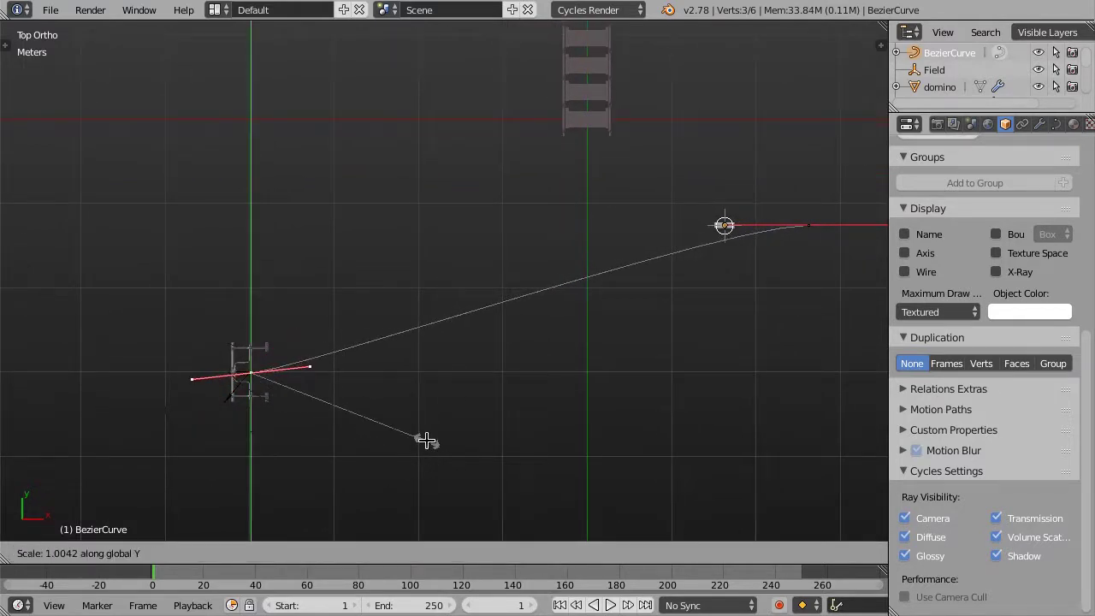
key("0")
key("Return")
key("s")
left_click(513, 422)
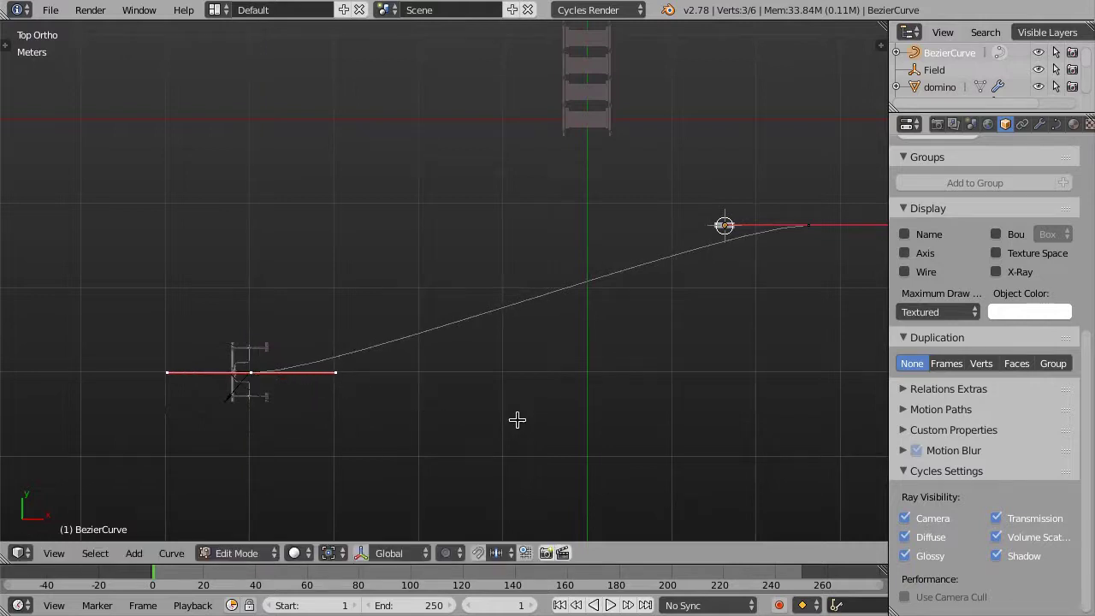
Move the other endpoint to the foot of the stairs with a long, exactly vertical handle (S X 0)
key("g")
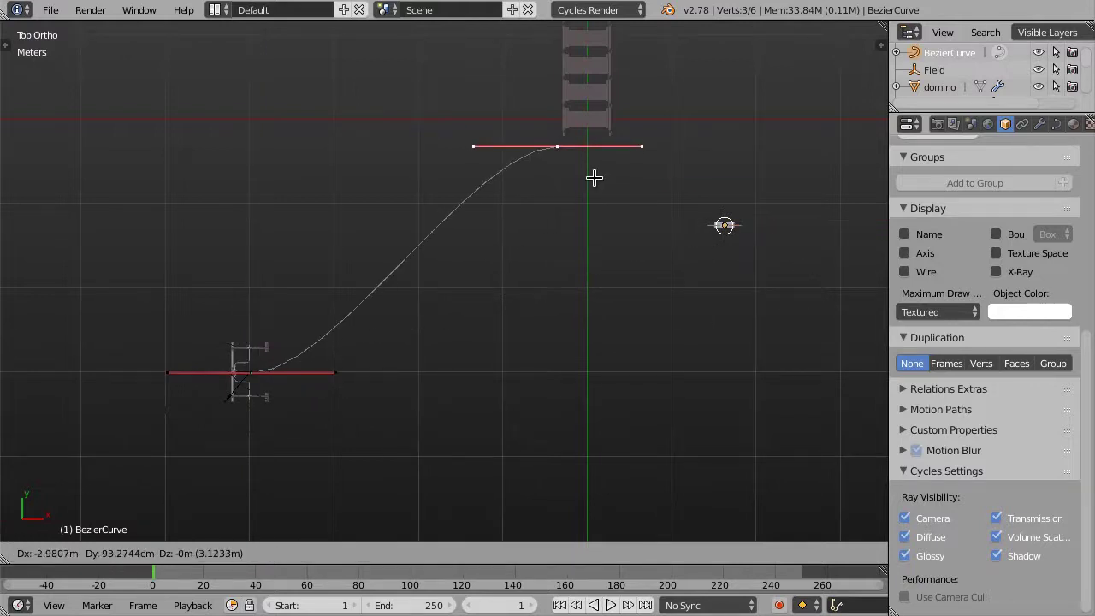
left_click(636, 159)
key("r")
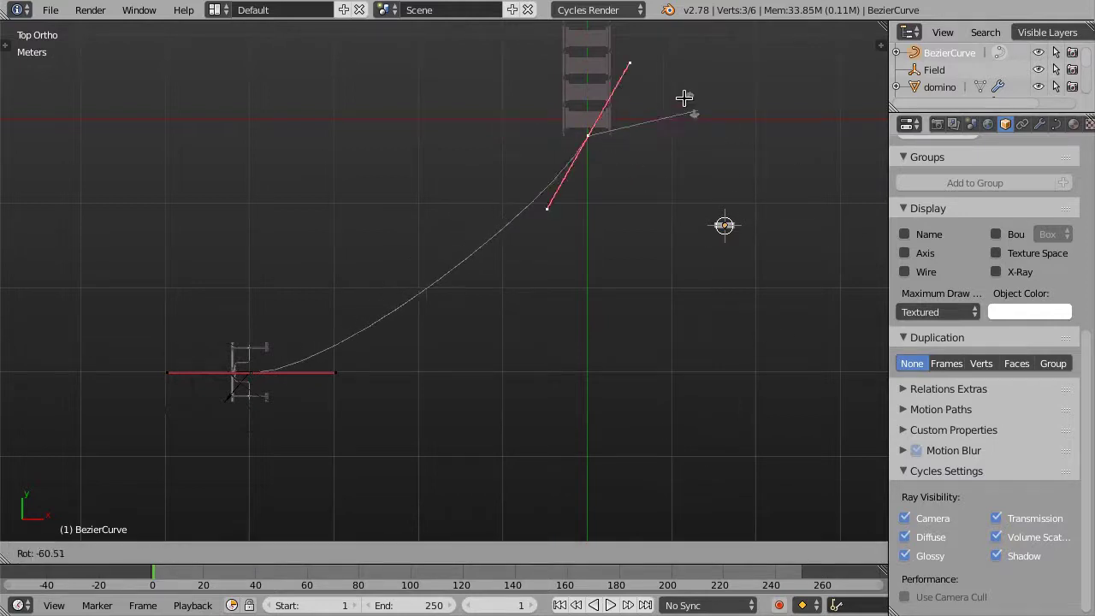
left_click(688, 197)
key("s")
key("x")
key("0")
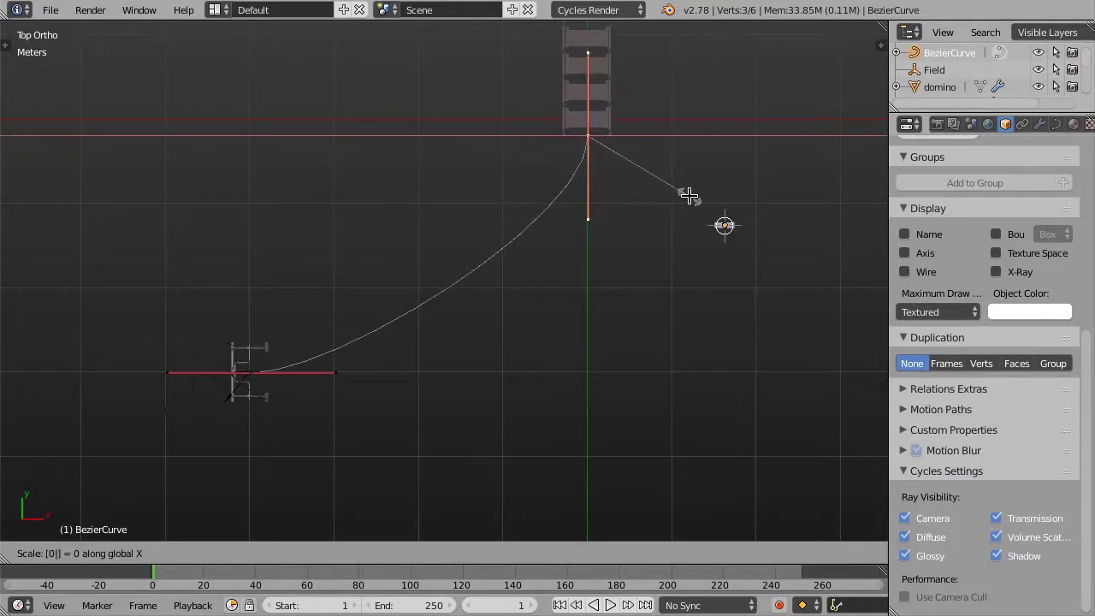
key("Return")
key("g")
key("x")
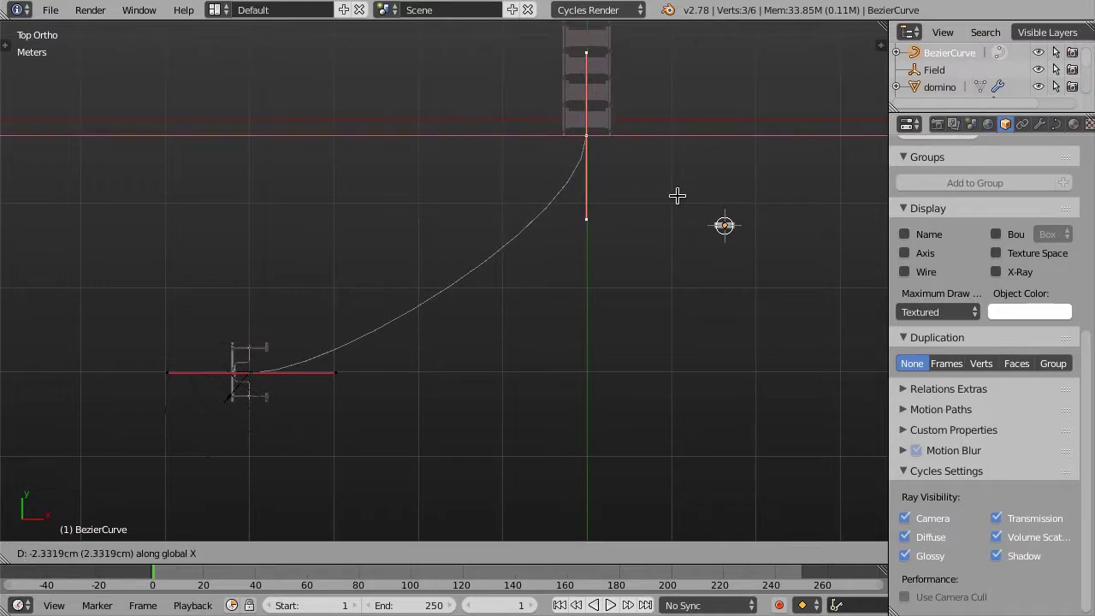
right_click(684, 195)
key("s")
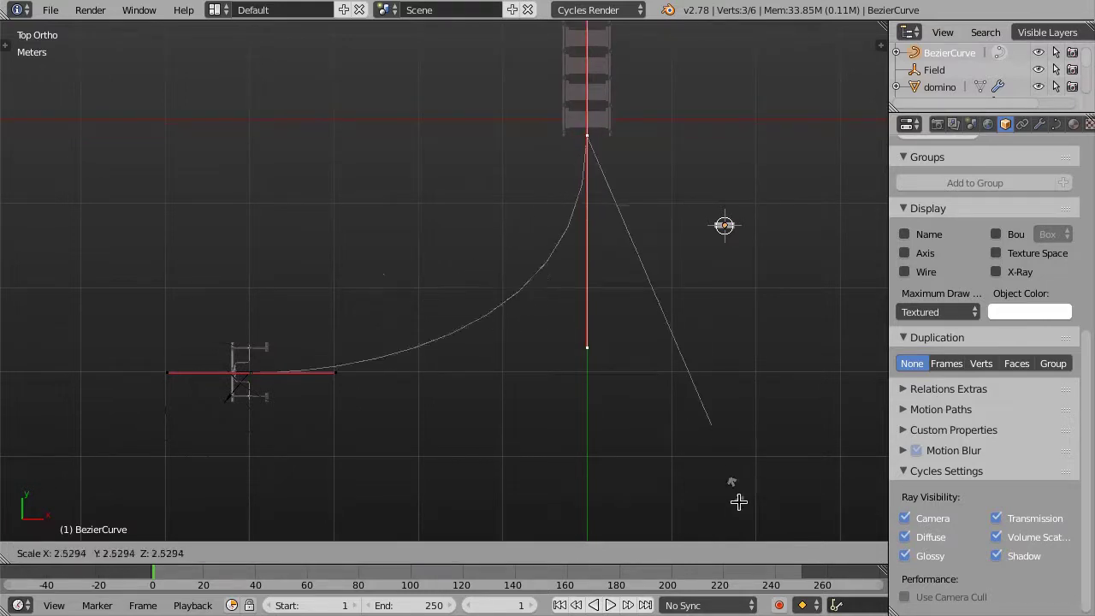
left_click(722, 458)
Lengthen the lower-left point's handle and leave Edit Mode
right_click(235, 374)
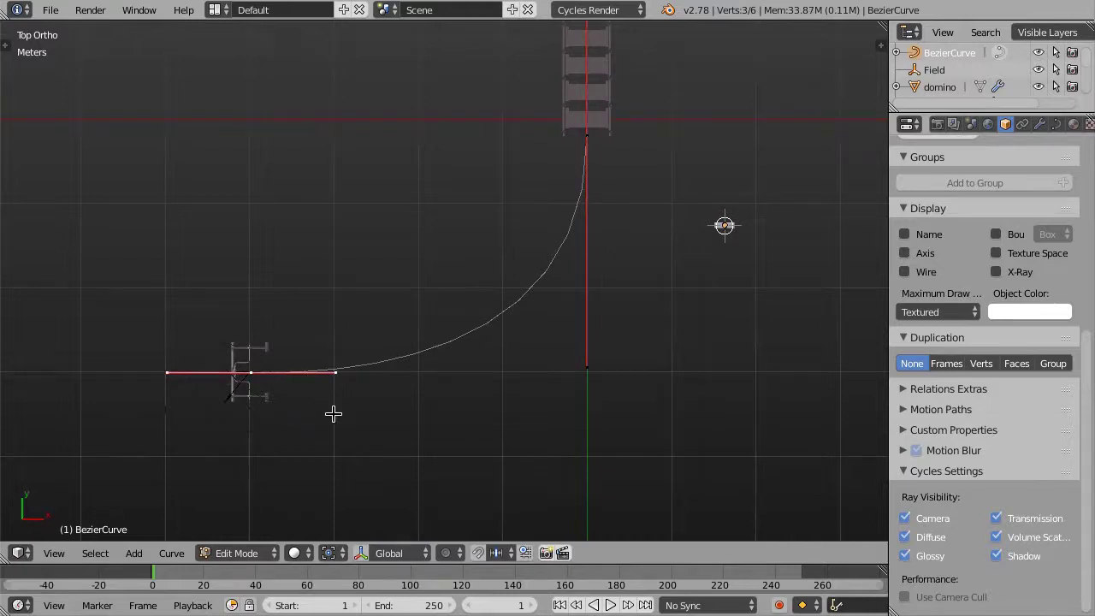
key("s")
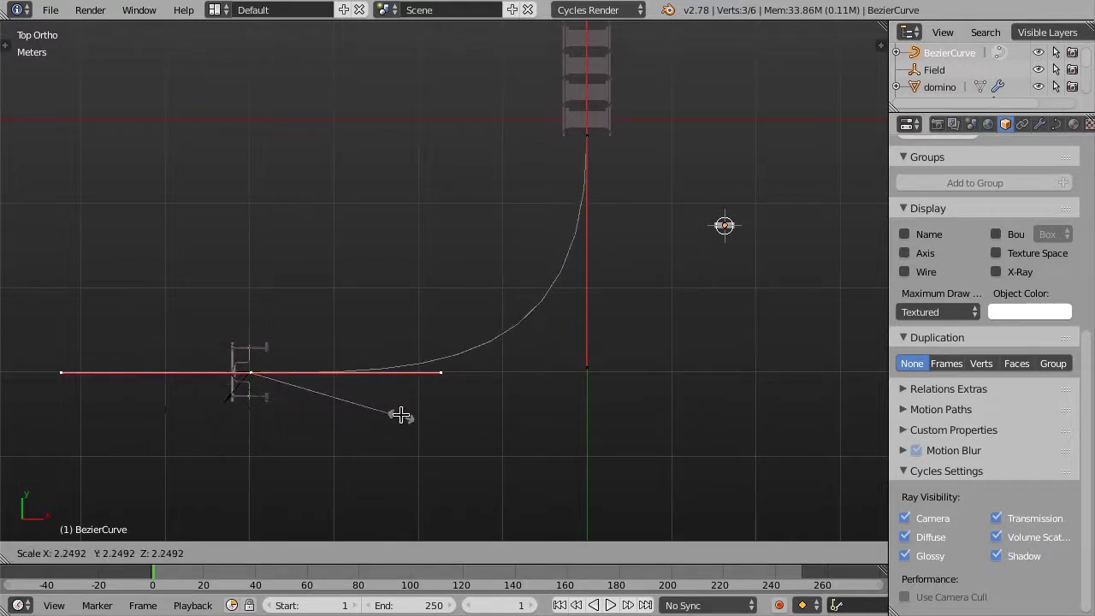
left_click(400, 414)
key("Tab")
scroll(425, 359, "up", 1)
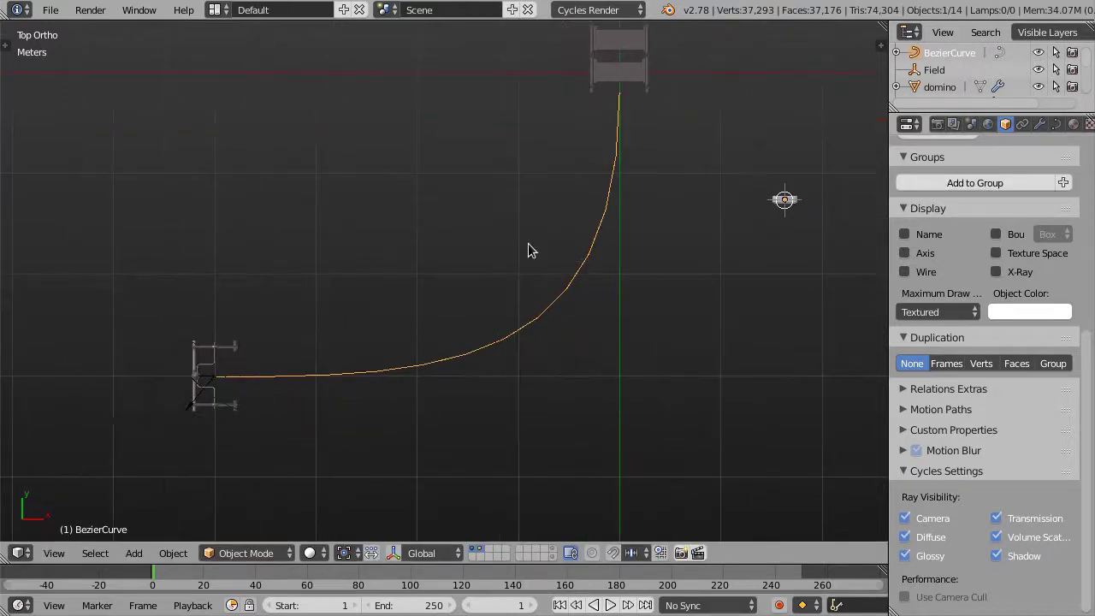
Add a plane at the 3D cursor on the domino and start shrinking it in Edit Mode
middle_click_drag(692, 271, 522, 296, "shift")
scroll(615, 253, "up", 1)
key("shift+a")
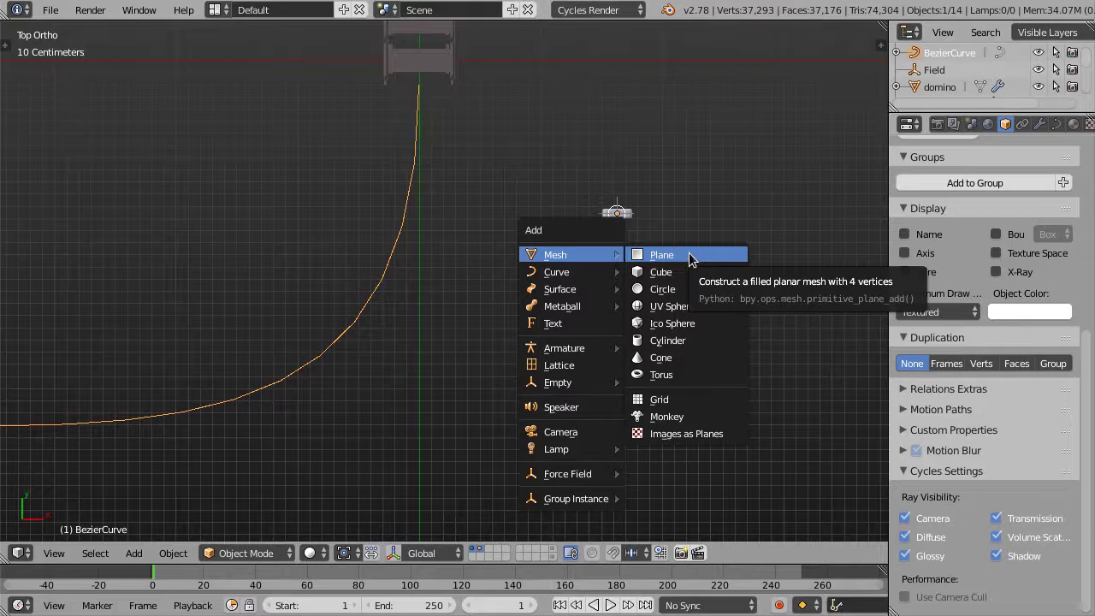
left_click(690, 258)
scroll(588, 232, "down", 1)
key("Tab")
key("s")
left_click(694, 295)
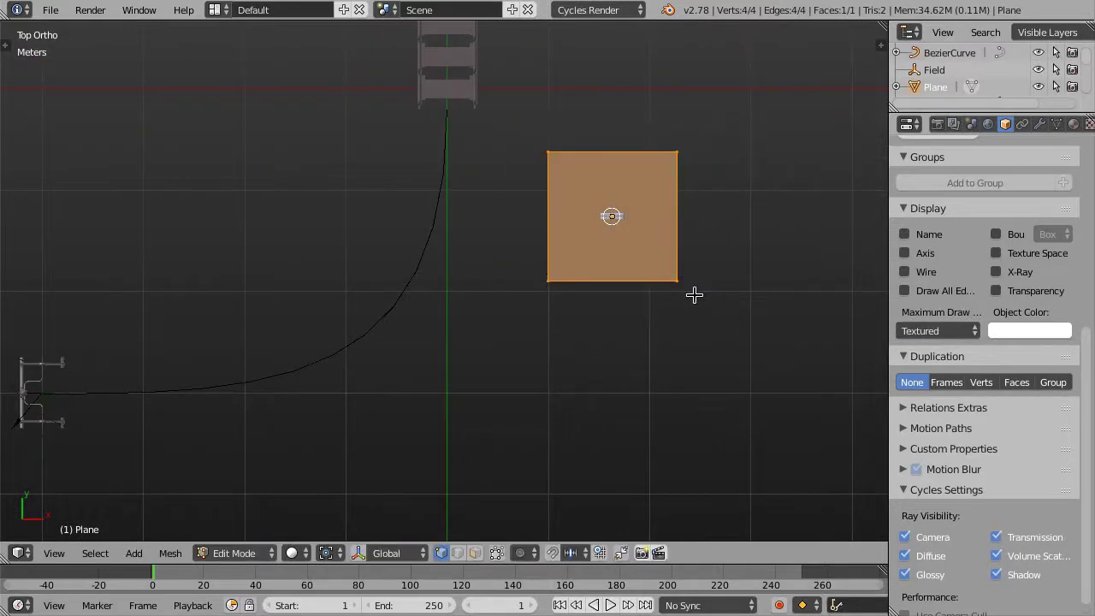
scroll(659, 333, "up", 3)
Rescale the plane repeatedly until it is just larger than the domino
key("s")
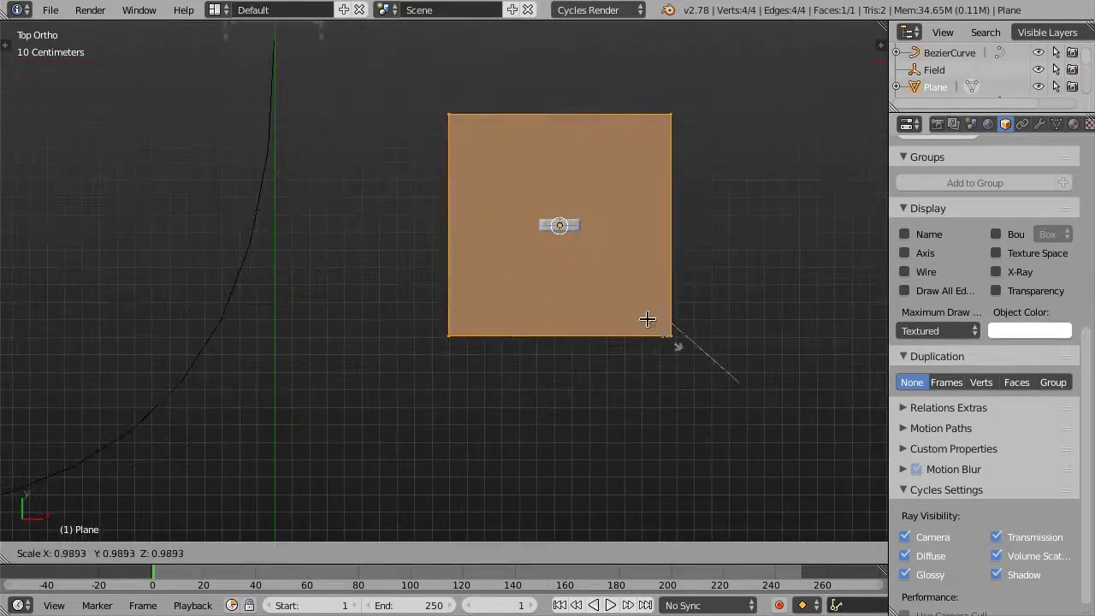
left_click(628, 314)
key("s")
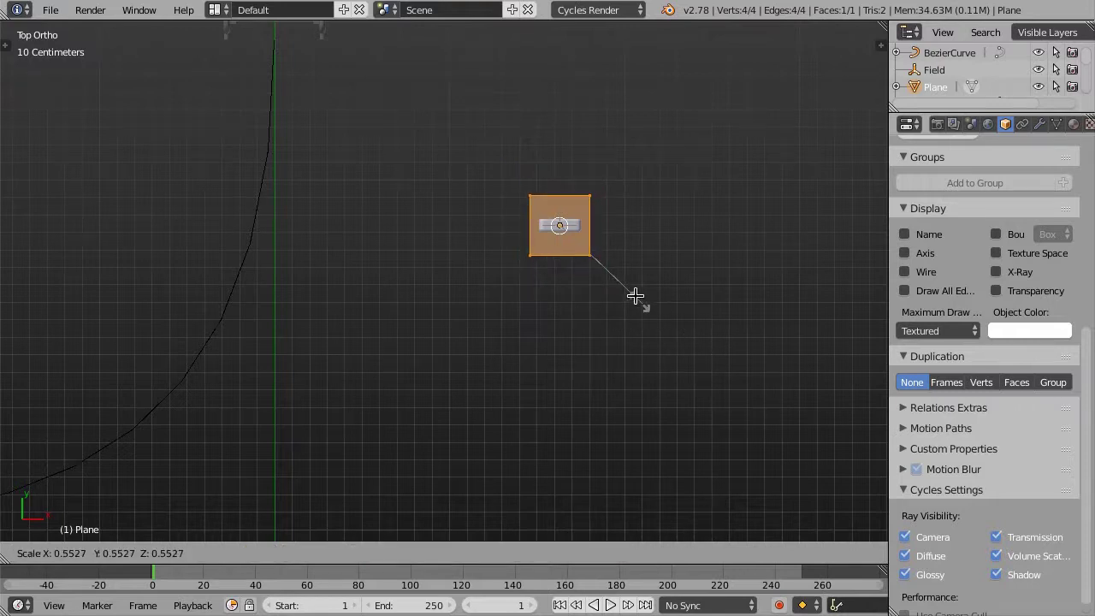
left_click(635, 296)
scroll(547, 291, "up", 2)
key("s")
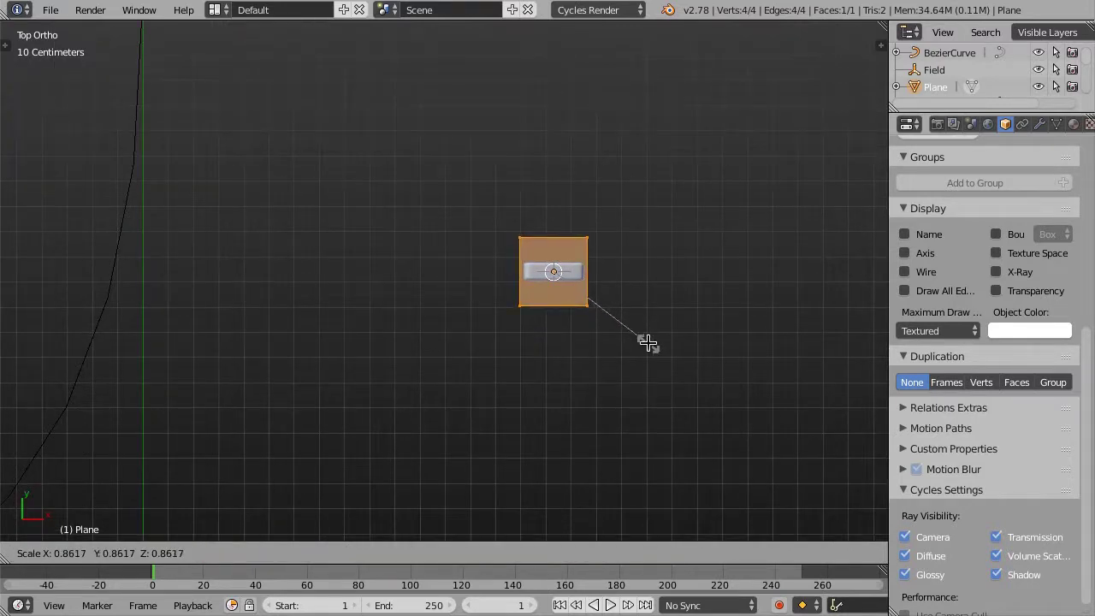
left_click(647, 342)
scroll(553, 249, "up", 3)
scroll(555, 262, "down", 1)
scroll(557, 262, "down", 1)
key("s")
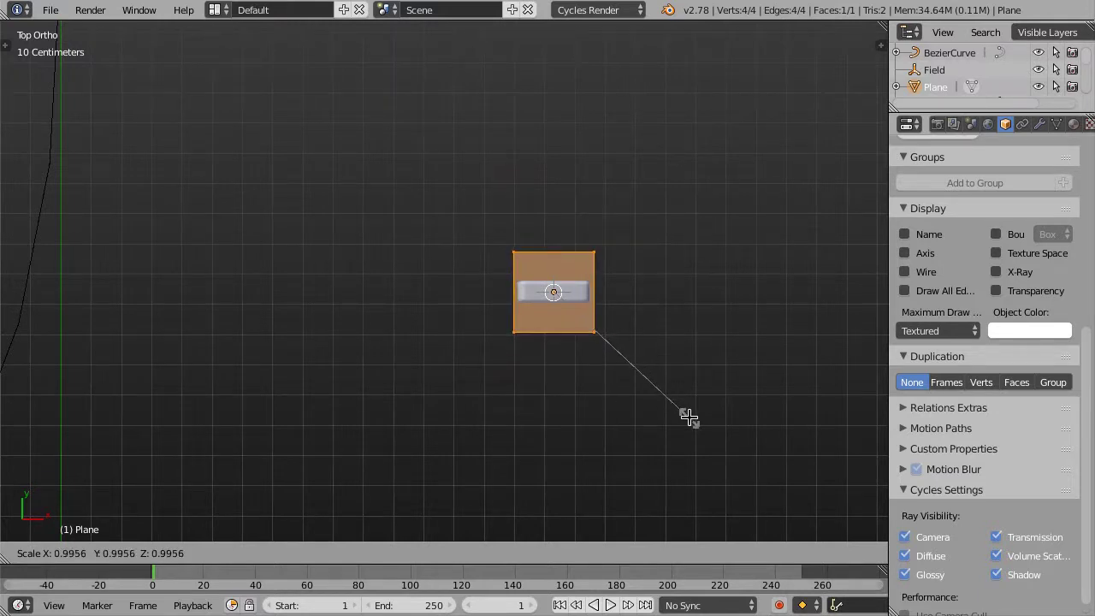
left_click(680, 406)
scroll(560, 310, "up", 3)
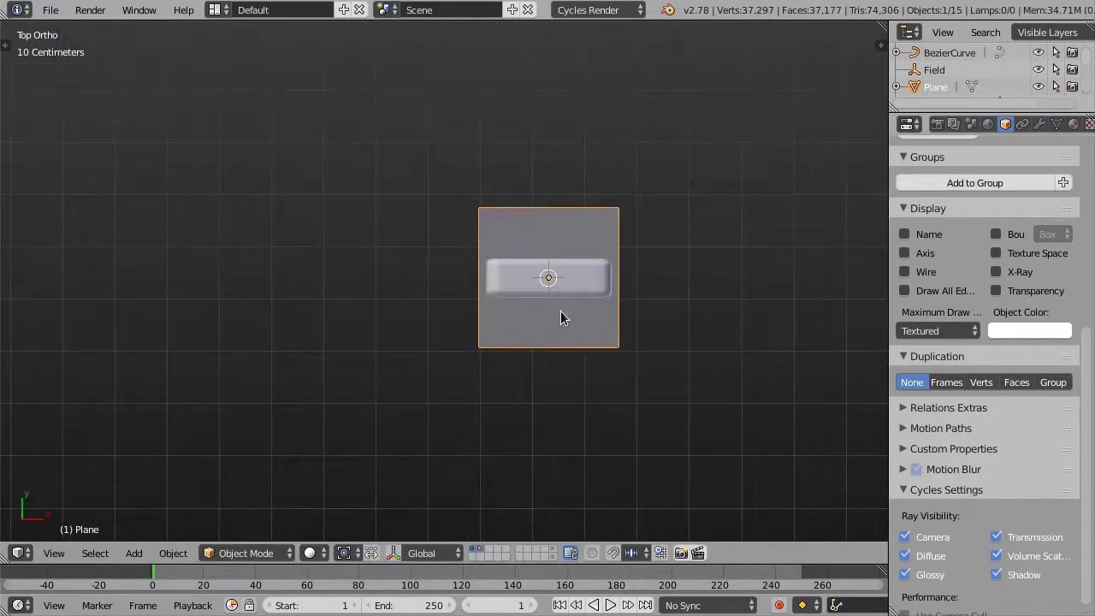
scroll(548, 313, "down", 5)
scroll(530, 299, "down", 2)
scroll(543, 281, "down", 2)
scroll(582, 274, "up", 2)
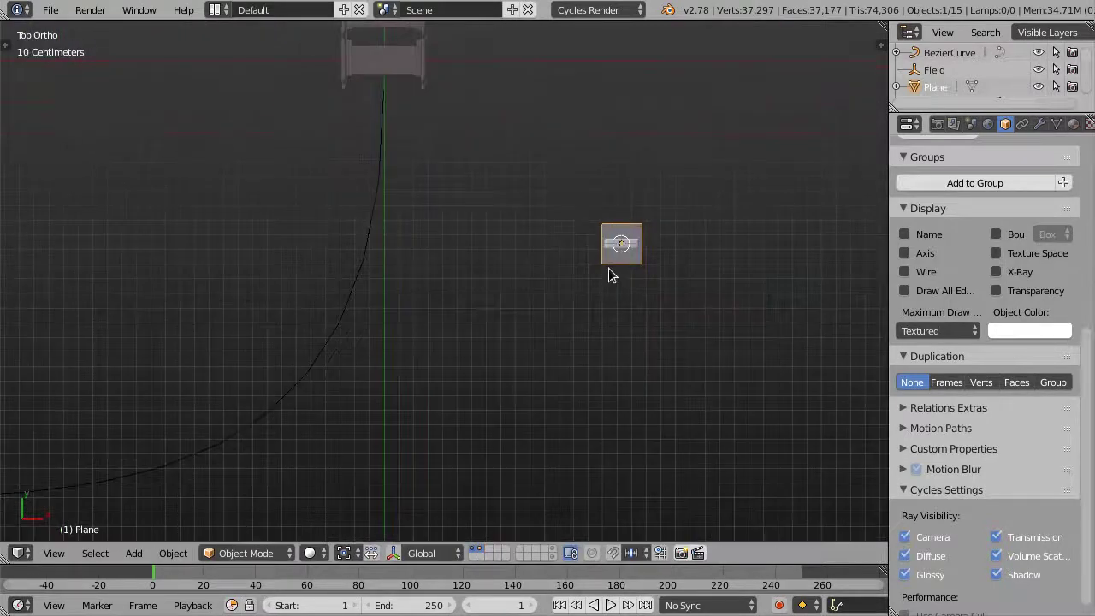
Give the plane an Array modifier with Fit Type Fit Curve set to BezierCurve
left_click(1038, 124)
left_click(981, 161)
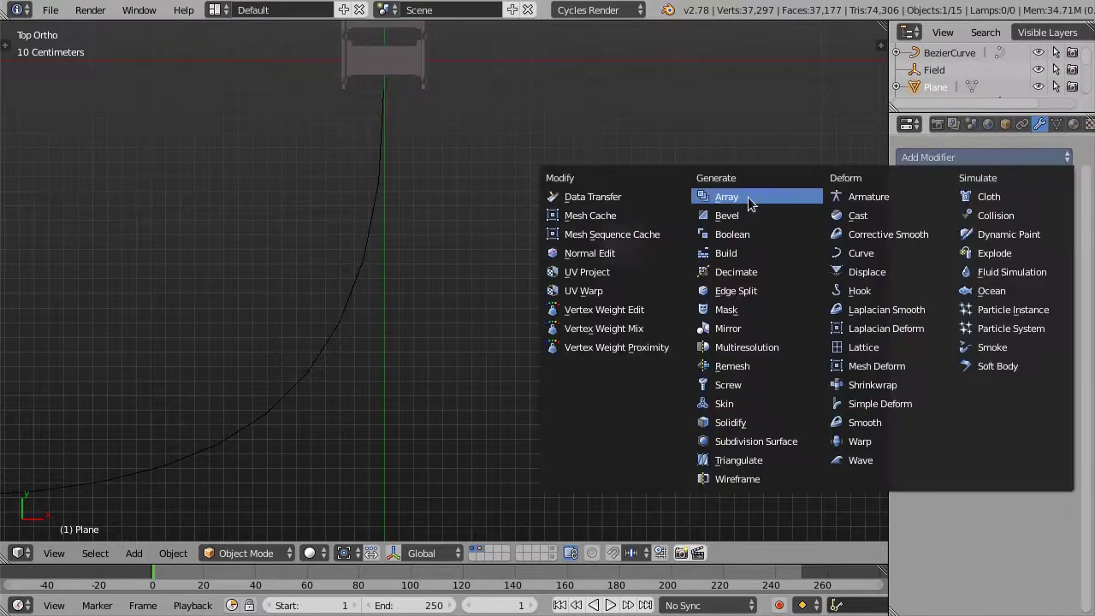
left_click(748, 197)
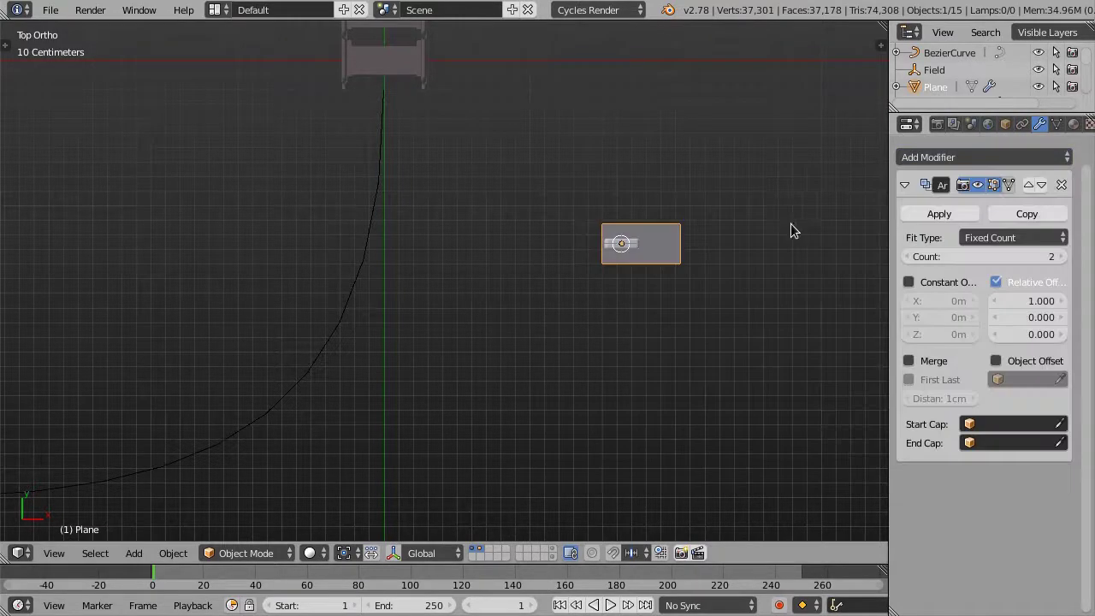
left_click(1020, 235)
left_click(1060, 256)
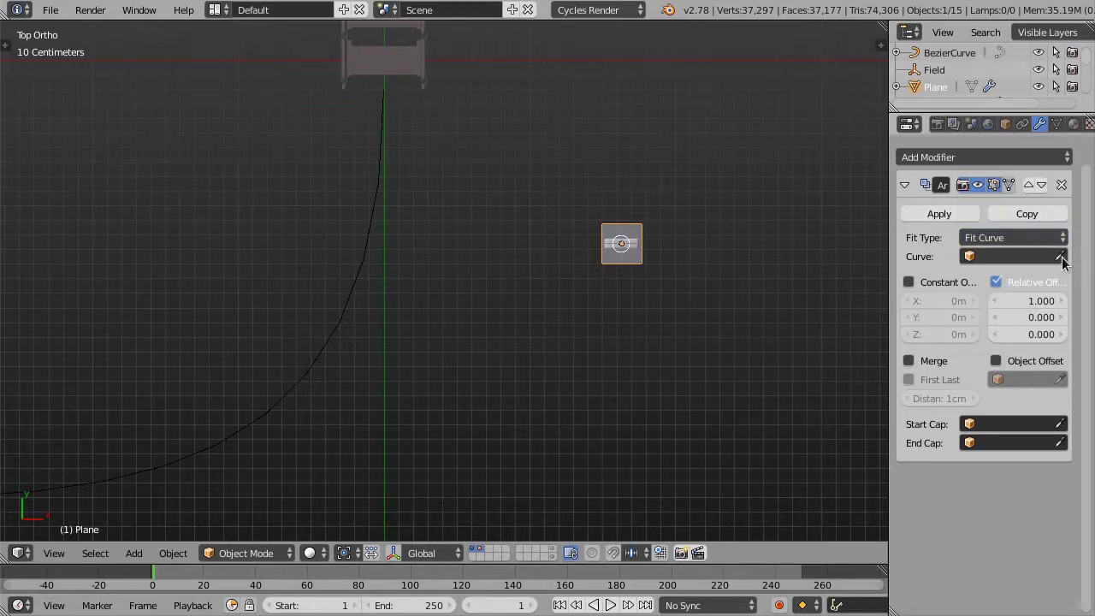
left_click(347, 316)
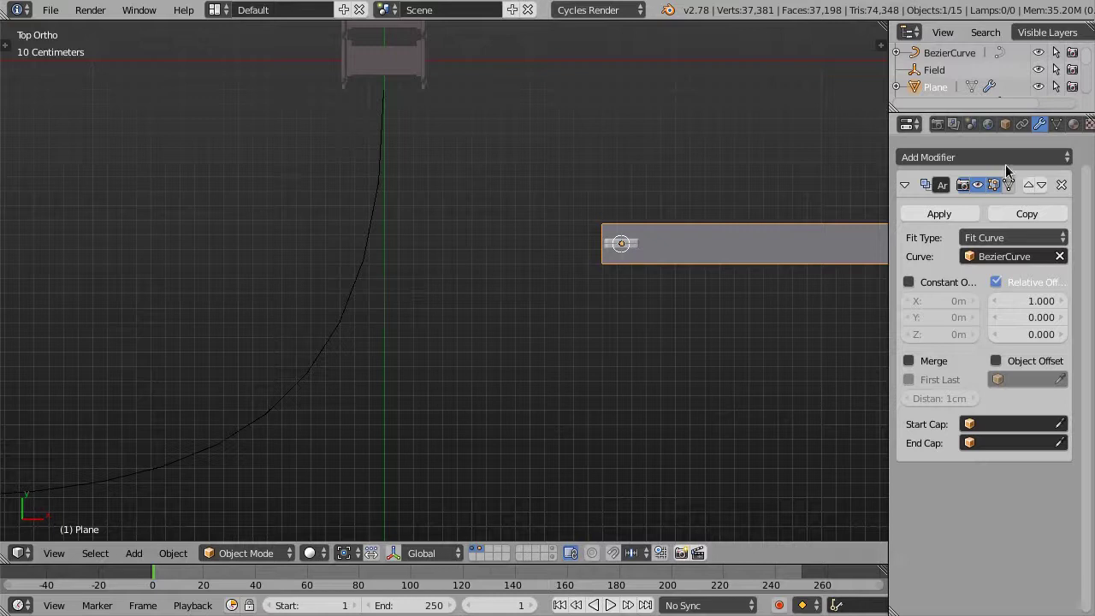
Add a Curve modifier with BezierCurve as the deforming object
left_click(1010, 161)
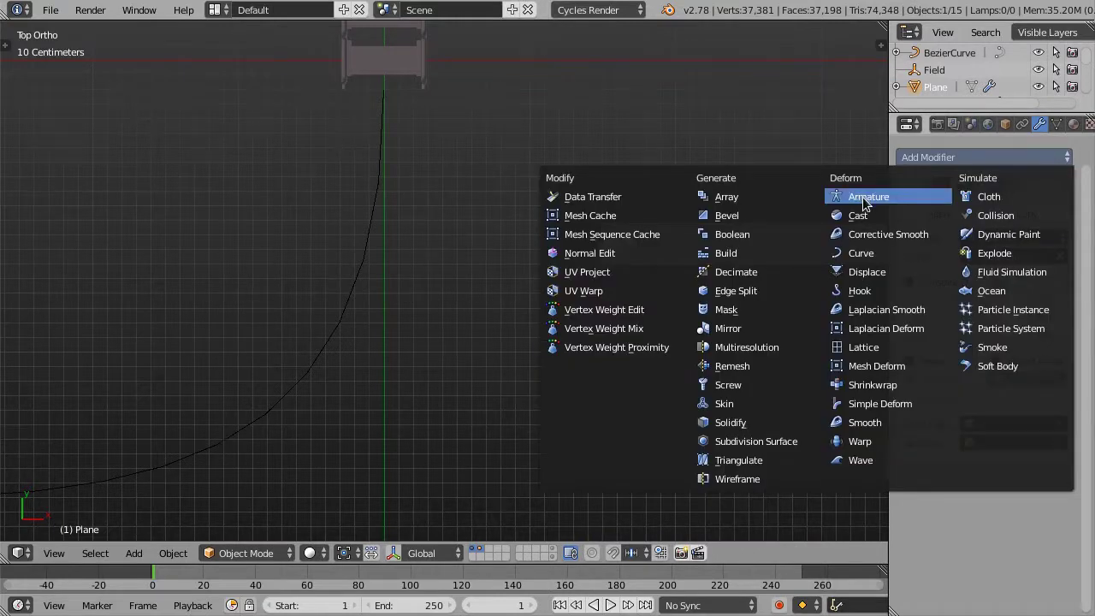
left_click(891, 259)
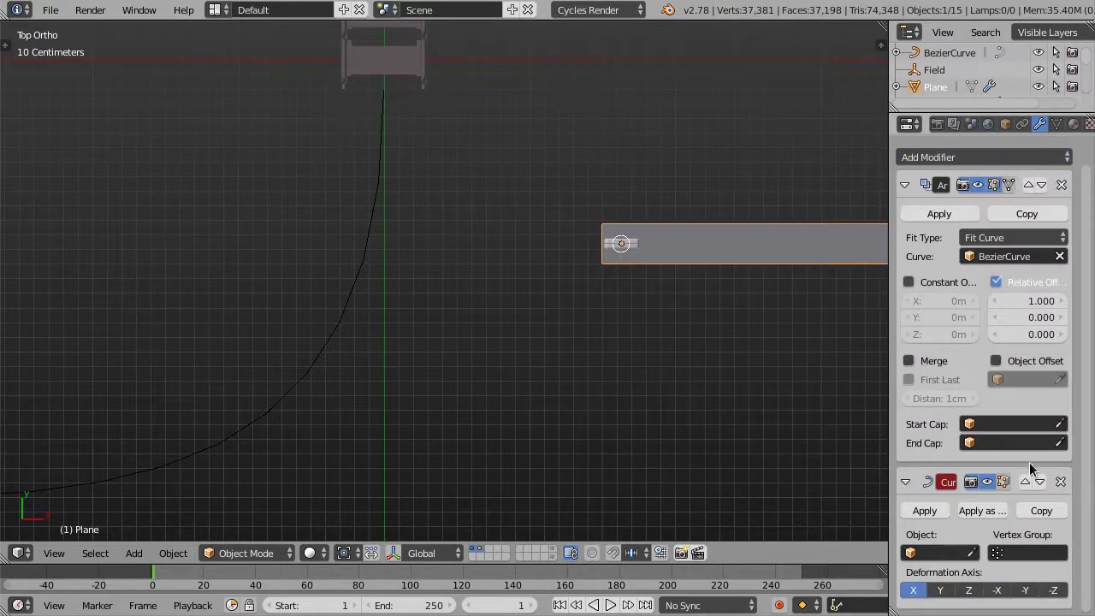
left_click(975, 552)
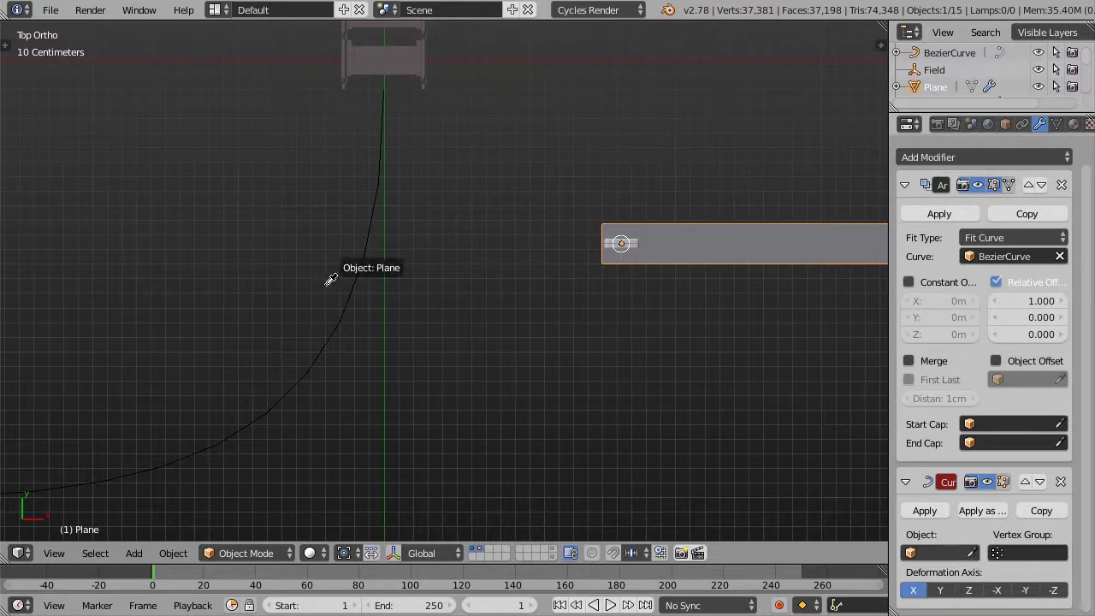
left_click(359, 299)
mouse_move(361, 297)
middle_mouse_down("shift")
mouse_move(434, 344)
mouse_move(568, 350)
middle_mouse_up("shift")
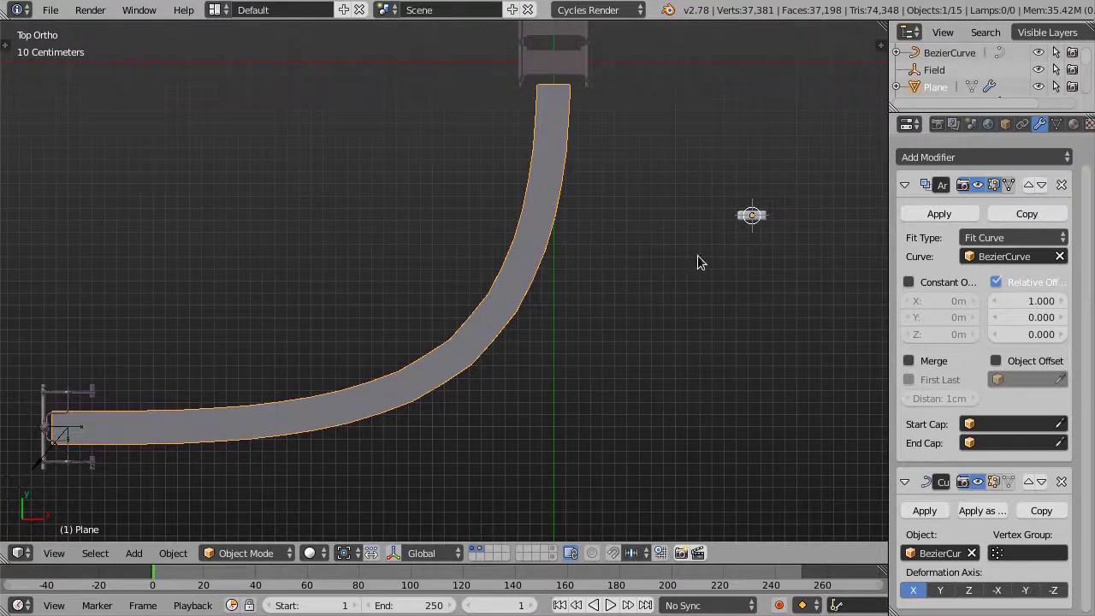
right_click(764, 235)
mouse_move(732, 257)
middle_mouse_down()
mouse_move(663, 330)
mouse_move(615, 255)
mouse_move(414, 173)
mouse_move(520, 220)
middle_mouse_up()
Parent the domino to the plane strip with Ctrl+P > Object
left_click(543, 221, "shift")
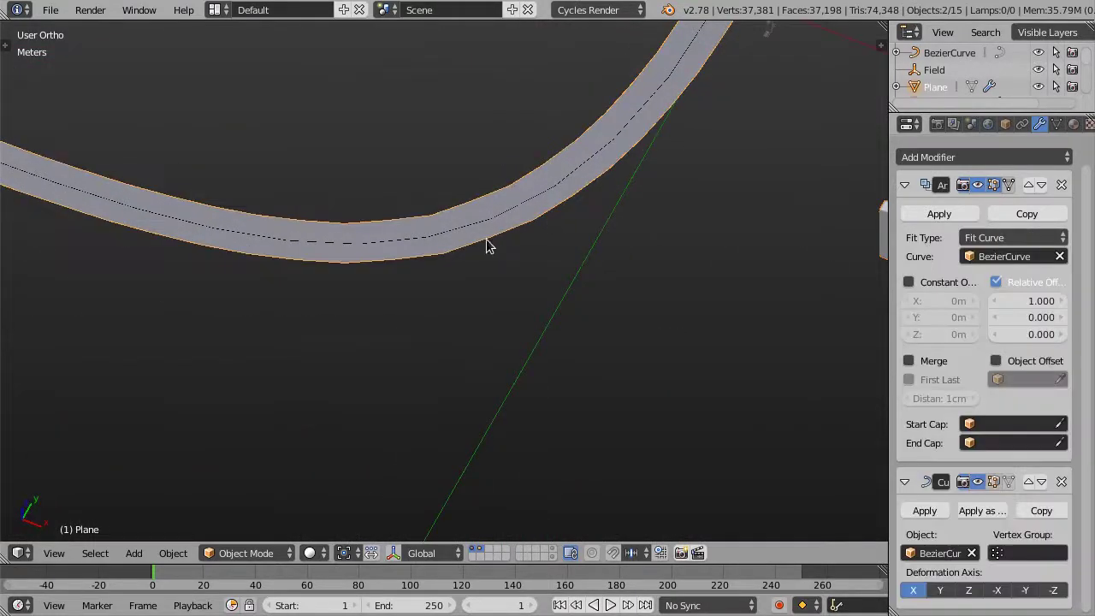
scroll(493, 249, "down", 5)
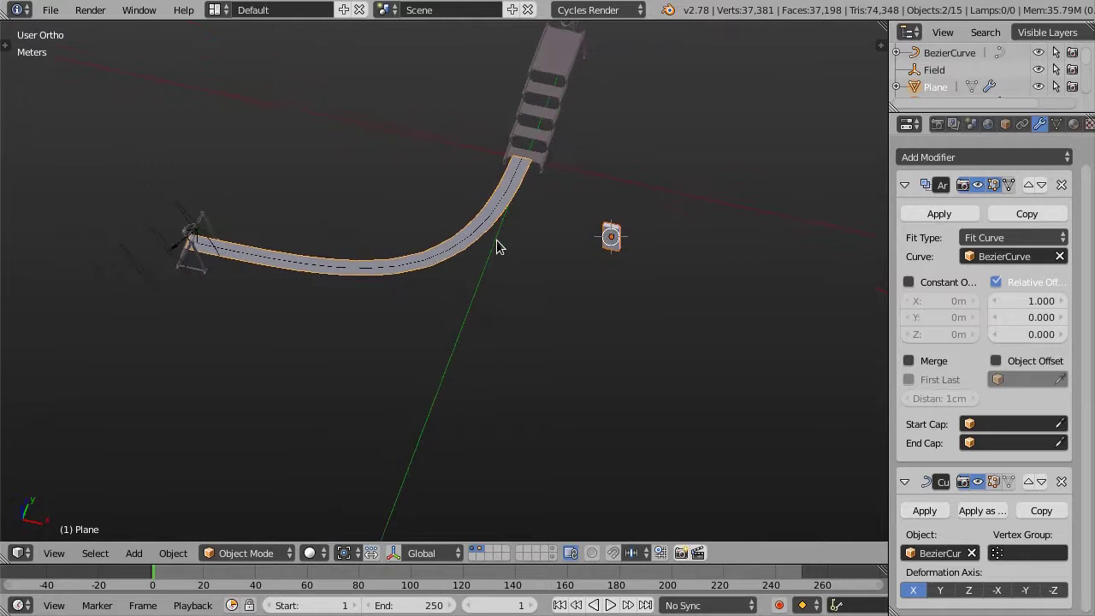
middle_click_drag(499, 246, 574, 281)
key("ctrl+p")
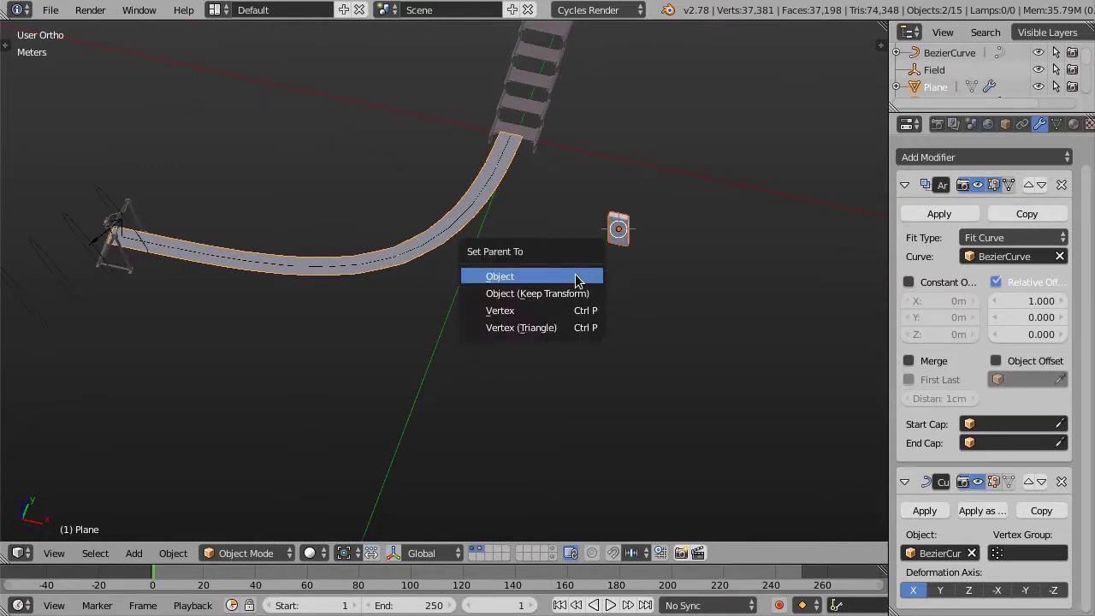
left_click(556, 279)
middle_click_drag(554, 276, 432, 270)
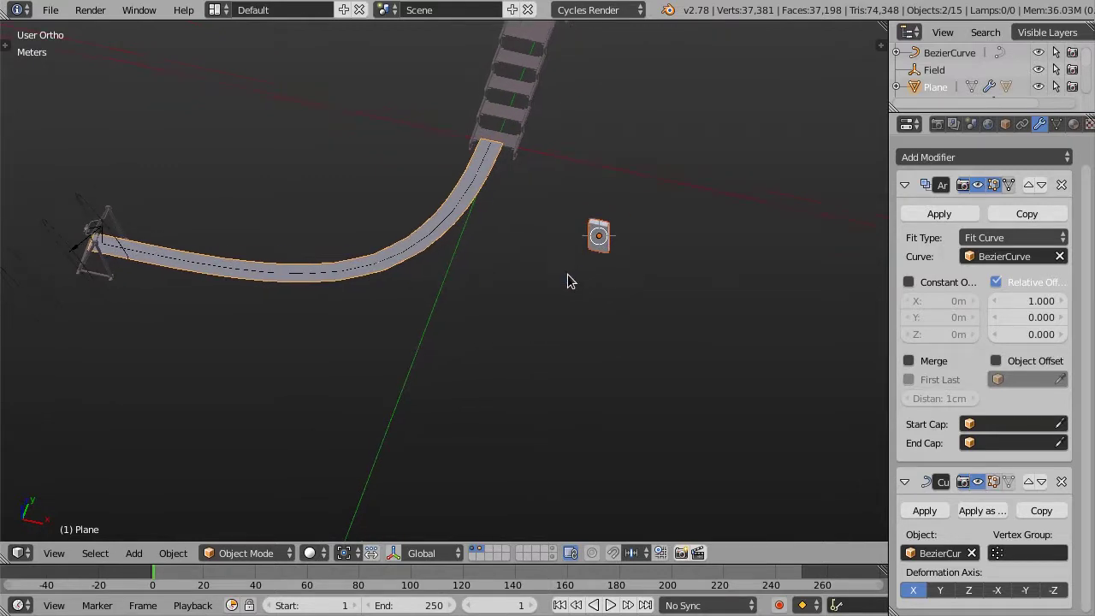
Set the plane's Duplication to Faces so dominoes line the curved strip
right_click(596, 237, "shift")
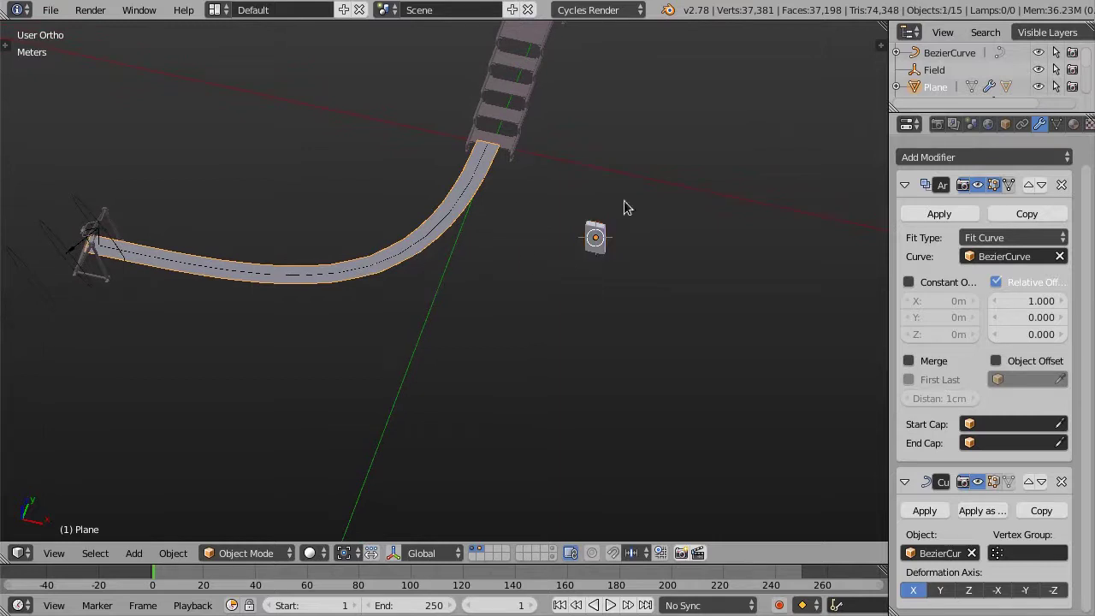
left_click(1006, 125)
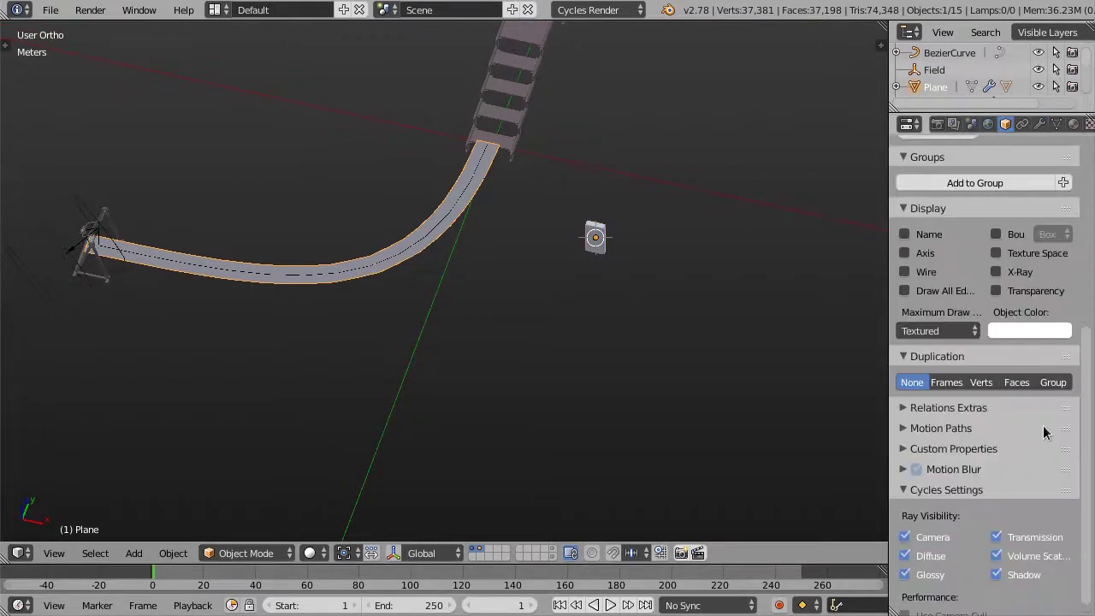
left_click(1017, 383)
mouse_move(342, 286)
middle_mouse_down()
mouse_move(462, 320)
mouse_move(329, 305)
mouse_move(420, 302)
mouse_move(415, 316)
mouse_move(428, 282)
mouse_move(391, 313)
mouse_move(469, 276)
mouse_move(378, 283)
mouse_move(403, 279)
middle_mouse_up()
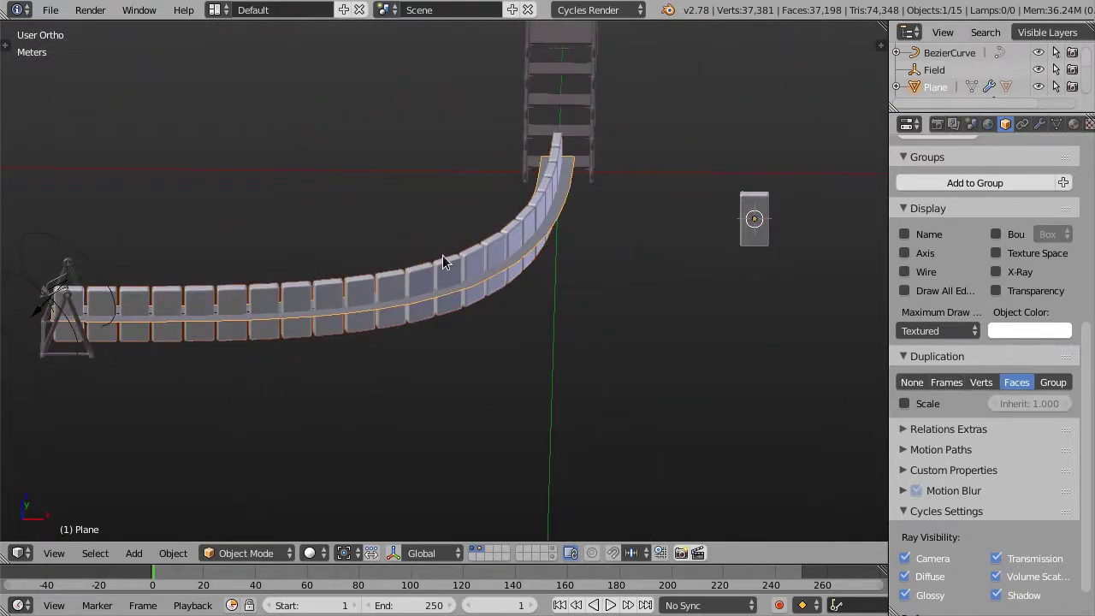
mouse_move(501, 268)
middle_mouse_down()
mouse_move(455, 296)
mouse_move(527, 349)
middle_mouse_up()
Rotate the plane's faces -90° about Z so the dominoes stand crosswise
key("Tab")
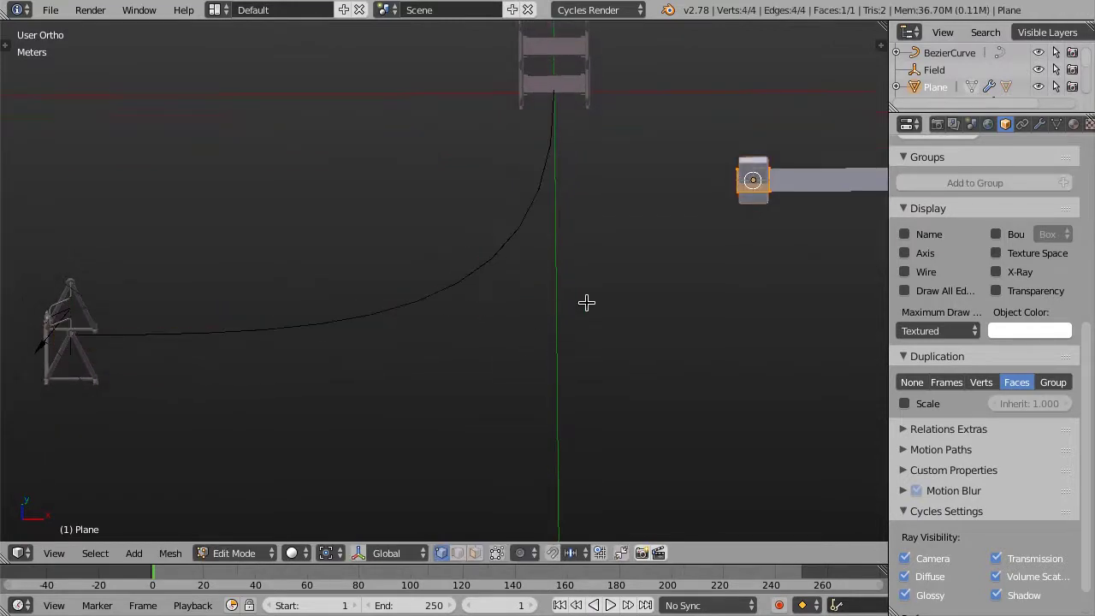
scroll(599, 301, "down", 3, "ctrl")
key("r")
key("z")
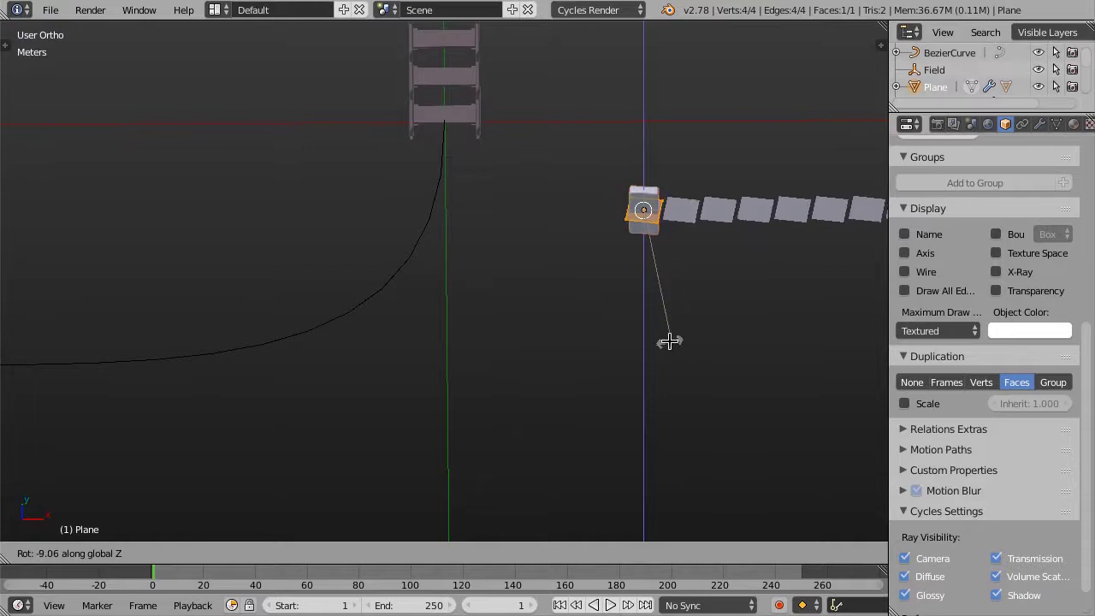
type("-90")
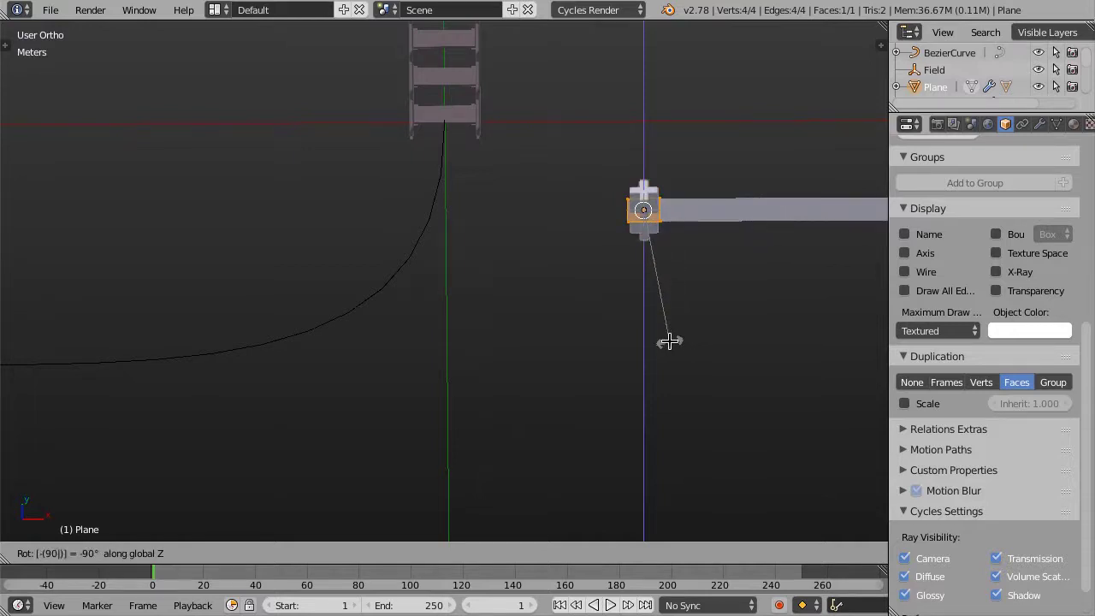
key("Return")
key("Tab")
Draw a render border around the middle dominoes
mouse_move(669, 341)
middle_mouse_down()
mouse_move(425, 341)
mouse_move(448, 262)
mouse_move(488, 300)
mouse_move(505, 284)
mouse_move(467, 276)
middle_mouse_up()
scroll(467, 276, "up", 1)
key("b")
left_click_drag(338, 217, 532, 325)
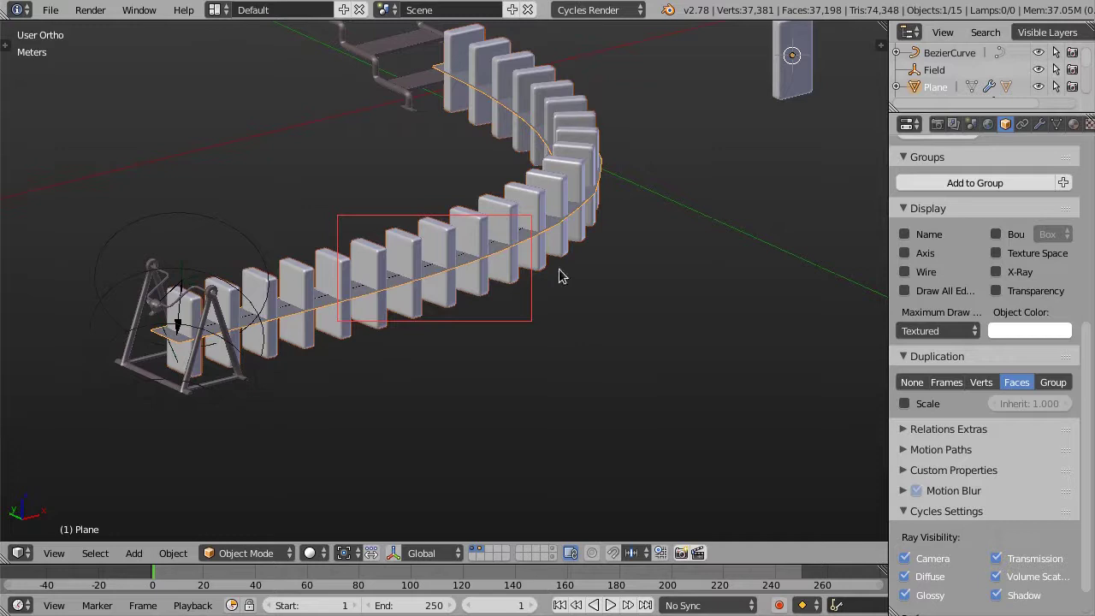
Check the middle dominoes in rendered shading, then go back to solid shading and clear the render border
key("shift+z")
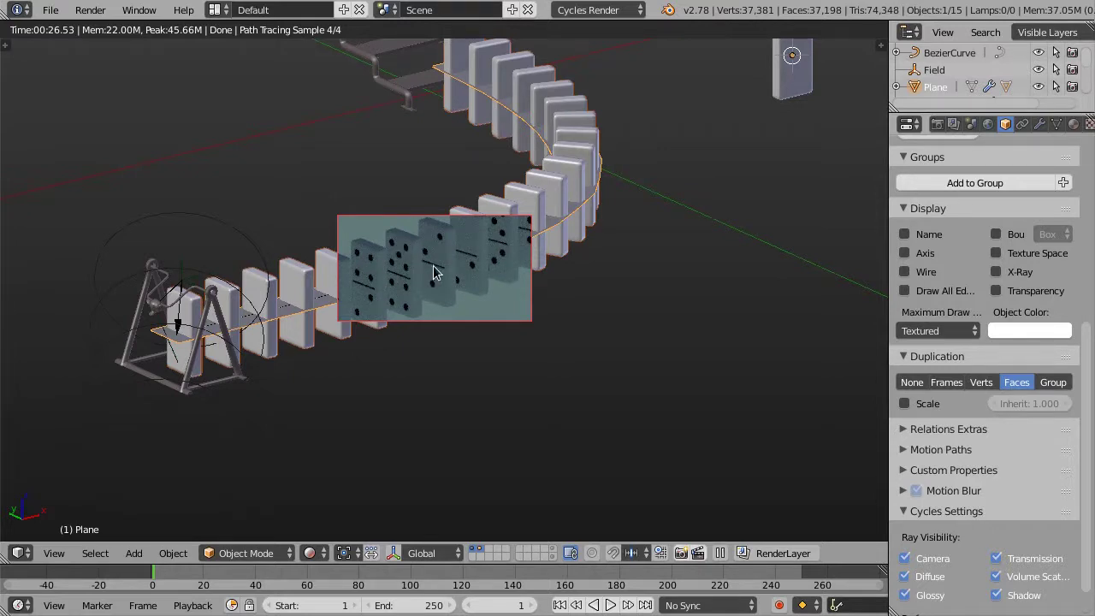
key("shift+z")
key("ctrl+alt+b")
mouse_move(390, 269)
middle_mouse_down()
mouse_move(346, 284)
mouse_move(389, 280)
middle_mouse_up()
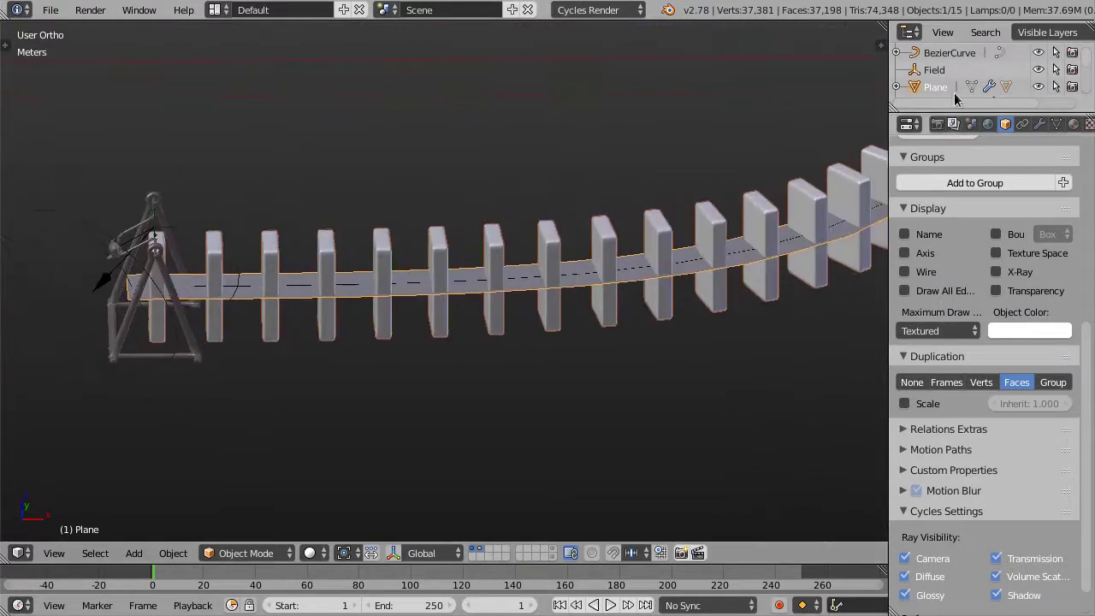
Select BezierCurve and move its selected points along X in Edit Mode
left_click(950, 53)
scroll(94, 291, "up", 5)
key("Tab")
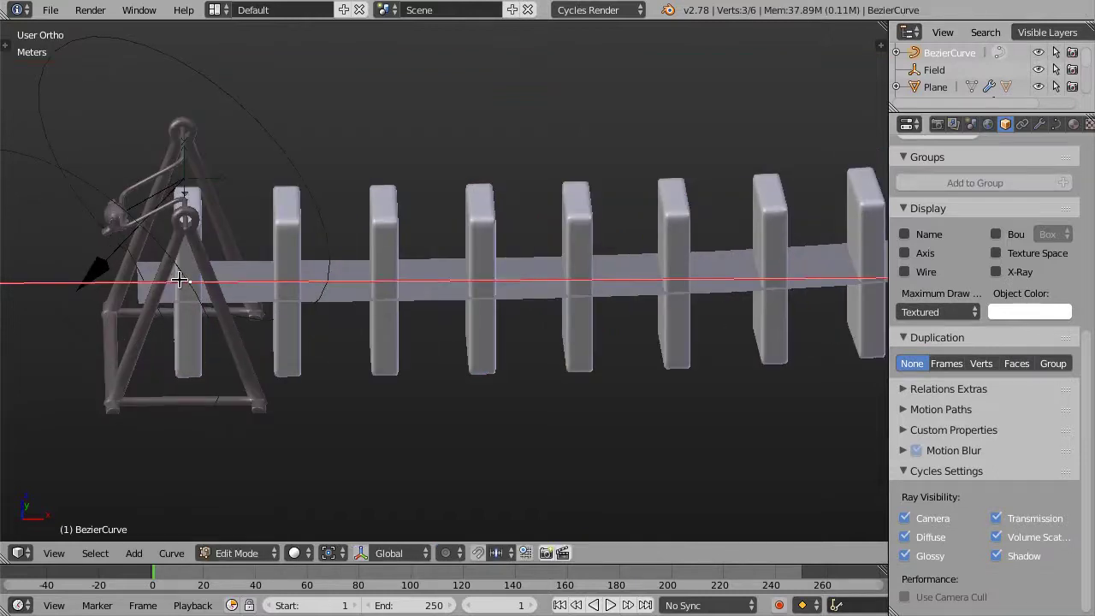
key("g")
key("x")
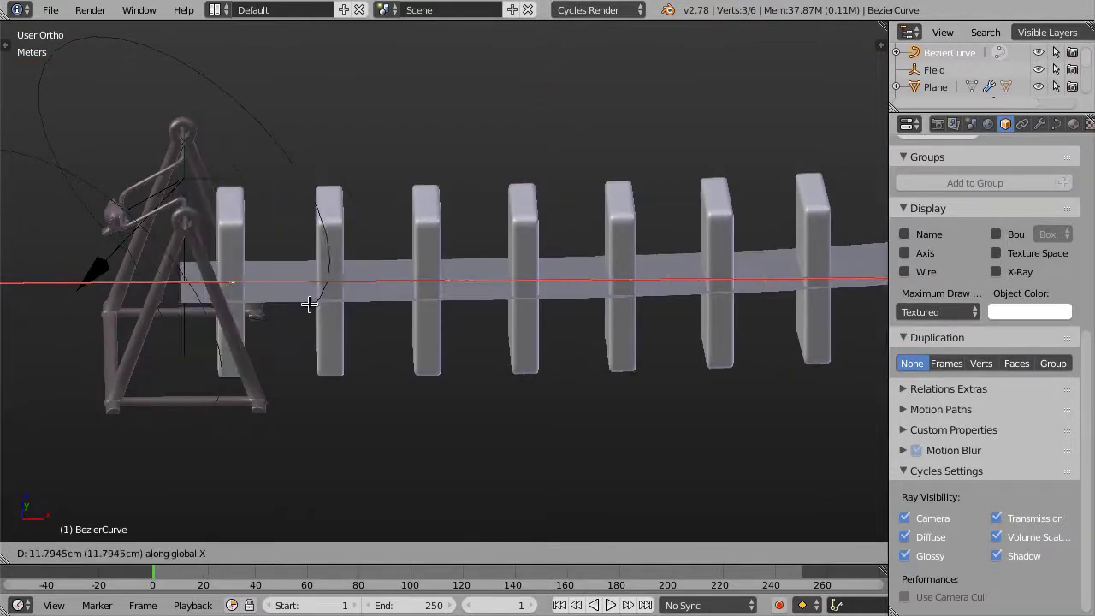
left_click(309, 304)
mouse_move(305, 302)
middle_mouse_down()
mouse_move(273, 349)
mouse_move(262, 320)
mouse_move(275, 325)
mouse_move(272, 344)
mouse_move(464, 314)
middle_mouse_up()
mouse_move(610, 311)
middle_mouse_down()
mouse_move(504, 352)
mouse_move(487, 340)
mouse_move(545, 309)
middle_mouse_up()
scroll(590, 314, "up", 2)
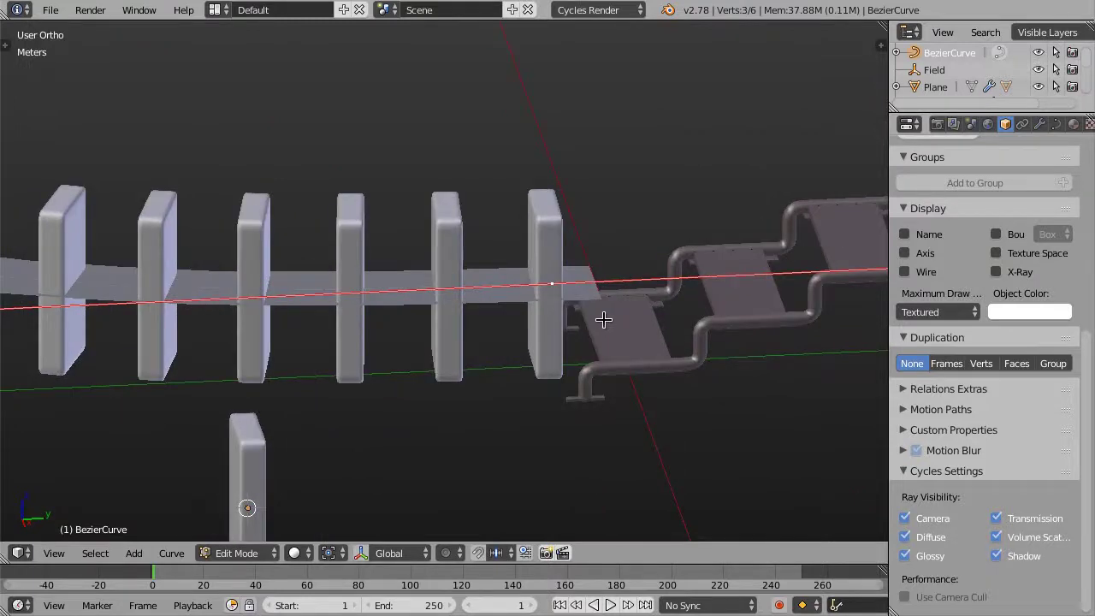
Shift the curve points along Y and rescale them so the row reaches the stairs
key("g")
key("y")
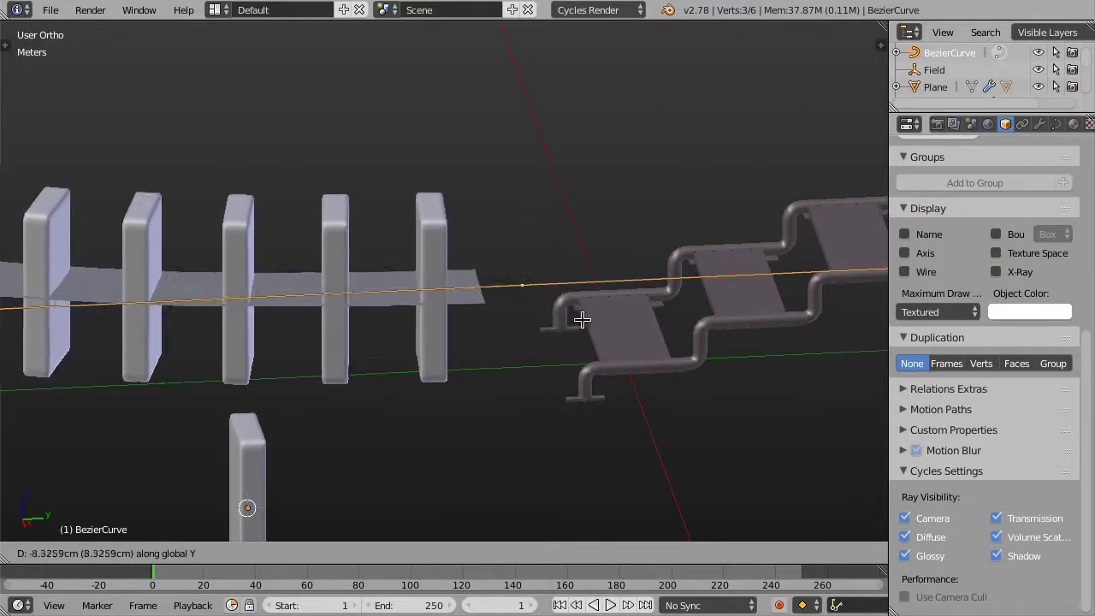
key("s")
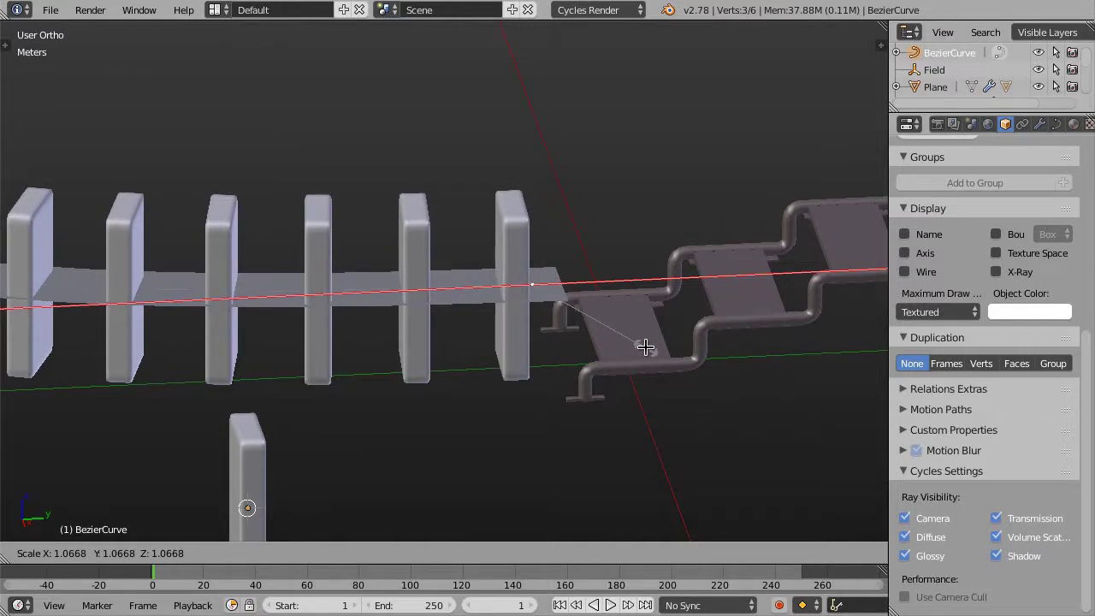
left_click(646, 345)
mouse_move(464, 371)
middle_mouse_down()
mouse_move(434, 362)
mouse_move(465, 356)
middle_mouse_up()
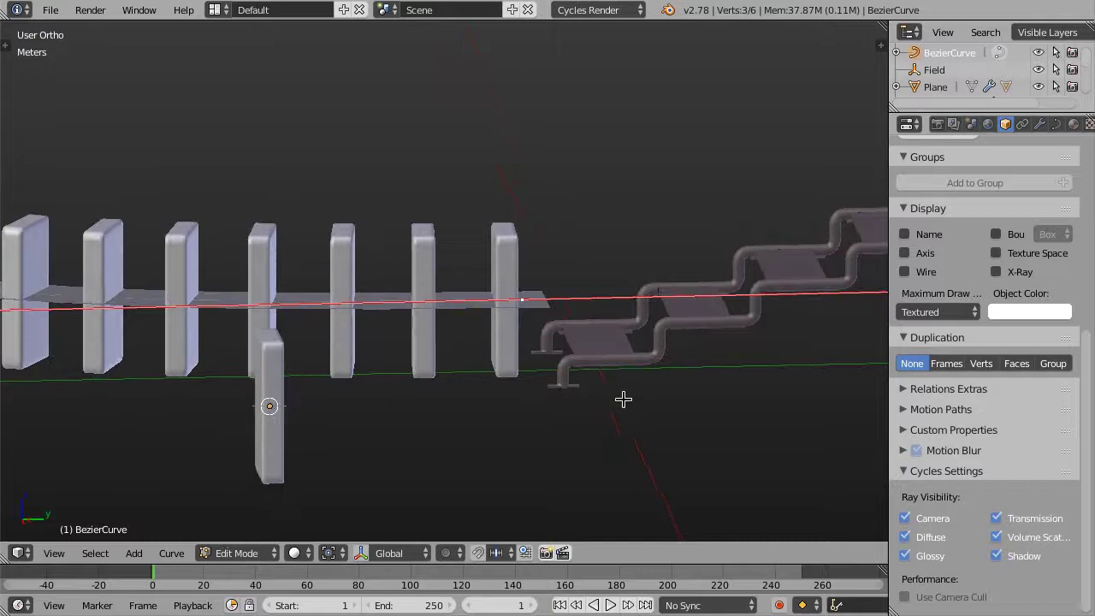
key("s")
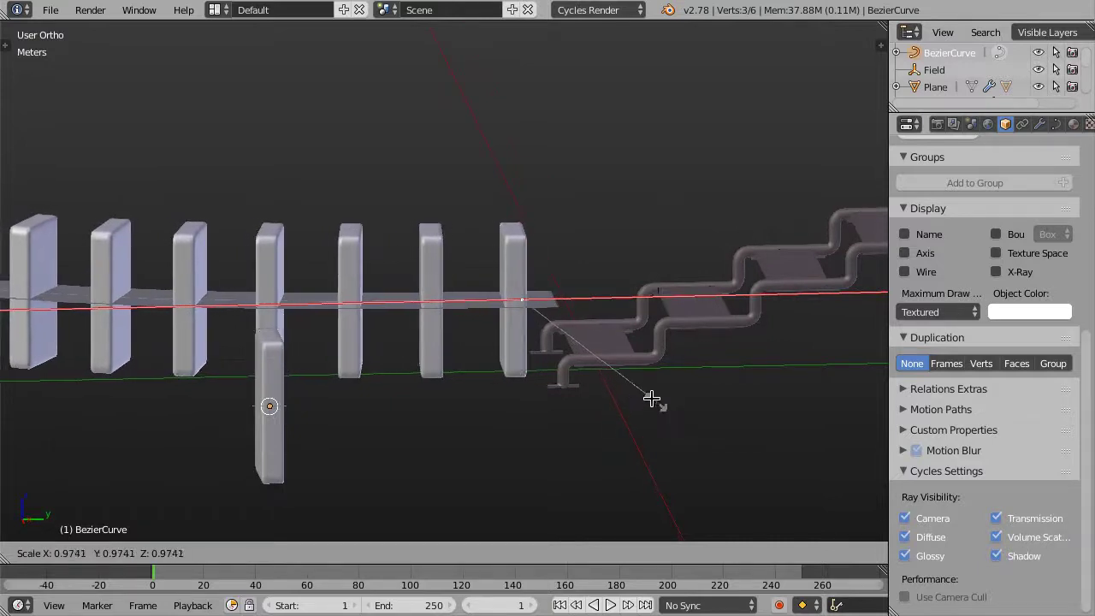
left_click(648, 394)
mouse_move(648, 394)
middle_mouse_down()
mouse_move(392, 343)
mouse_move(362, 367)
mouse_move(440, 366)
mouse_move(491, 317)
mouse_move(422, 342)
middle_mouse_up()
key("Tab")
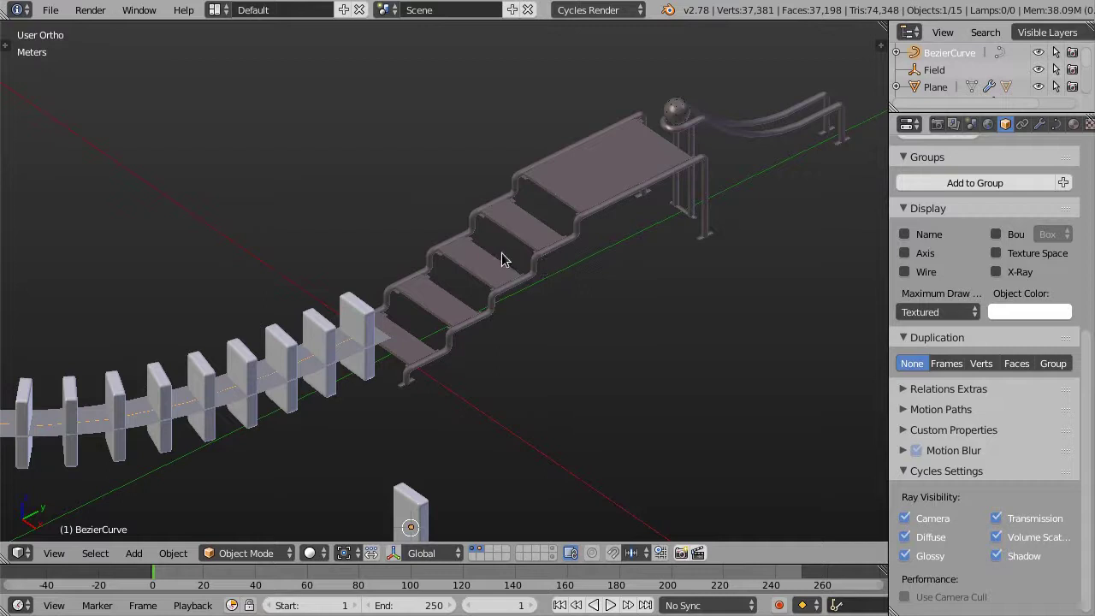
Orbit around the stairs and domino row, then switch to Top Ortho view
mouse_move(471, 311)
middle_mouse_down()
mouse_move(454, 313)
mouse_move(505, 286)
mouse_move(508, 325)
middle_mouse_up()
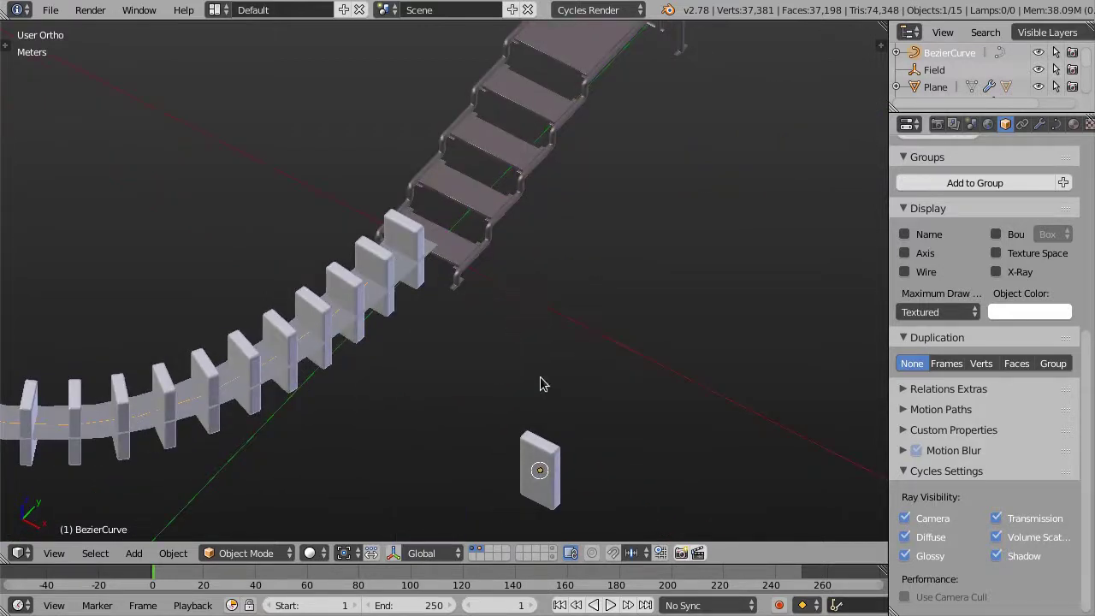
middle_click_drag(547, 241, 509, 281)
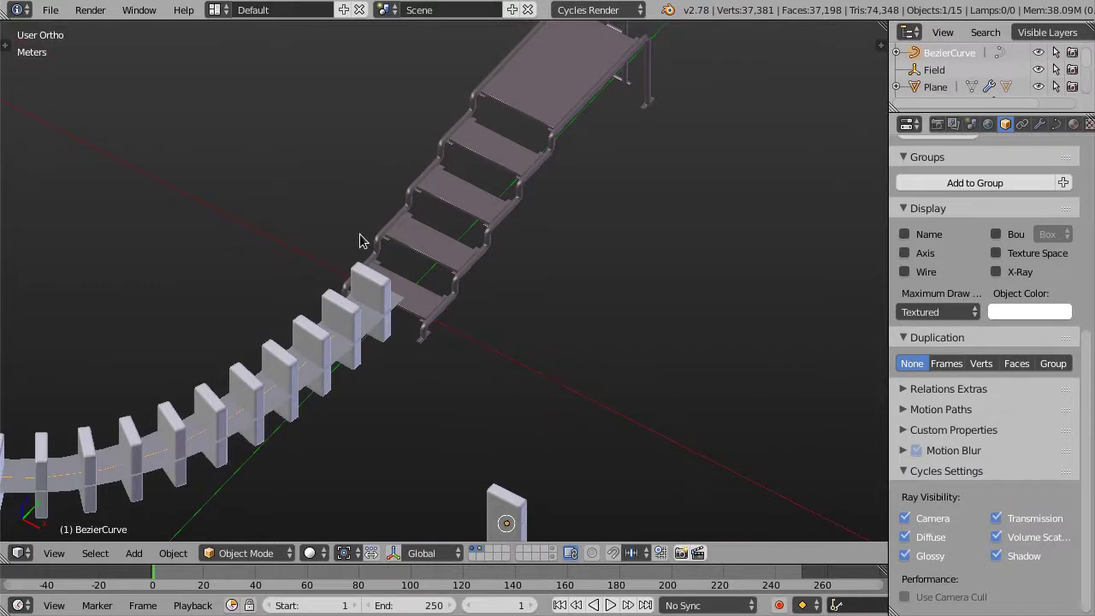
scroll(369, 310, "down", 3)
mouse_move(465, 339)
middle_mouse_down()
mouse_move(448, 296)
mouse_move(461, 313)
mouse_move(628, 223)
mouse_move(659, 172)
mouse_move(513, 257)
middle_mouse_up()
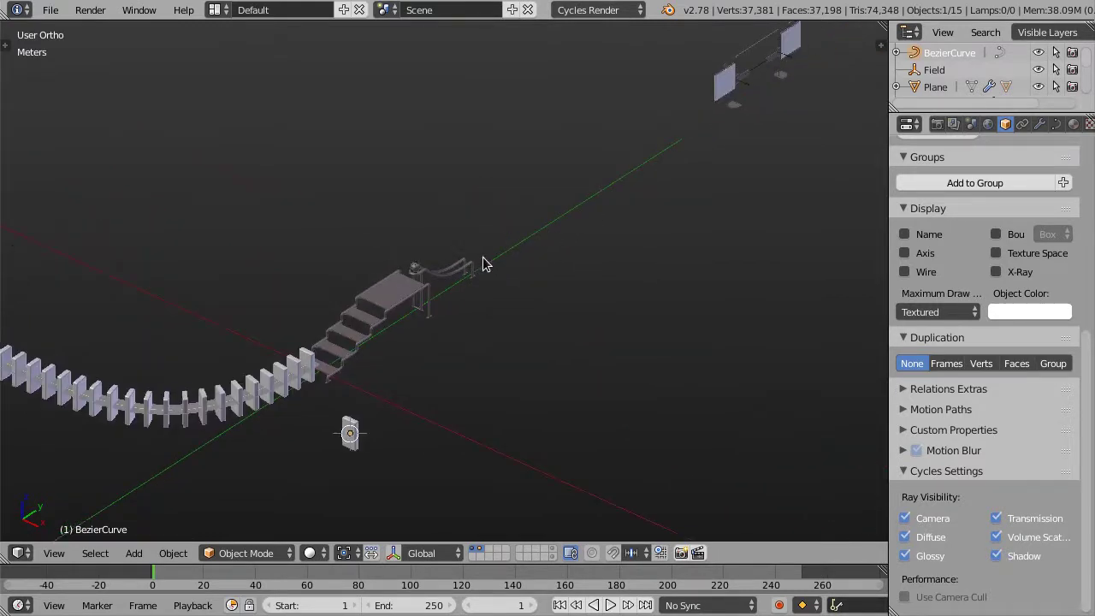
middle_click_drag(507, 257, 466, 304)
key("KP_7")
scroll(462, 306, "up", 2)
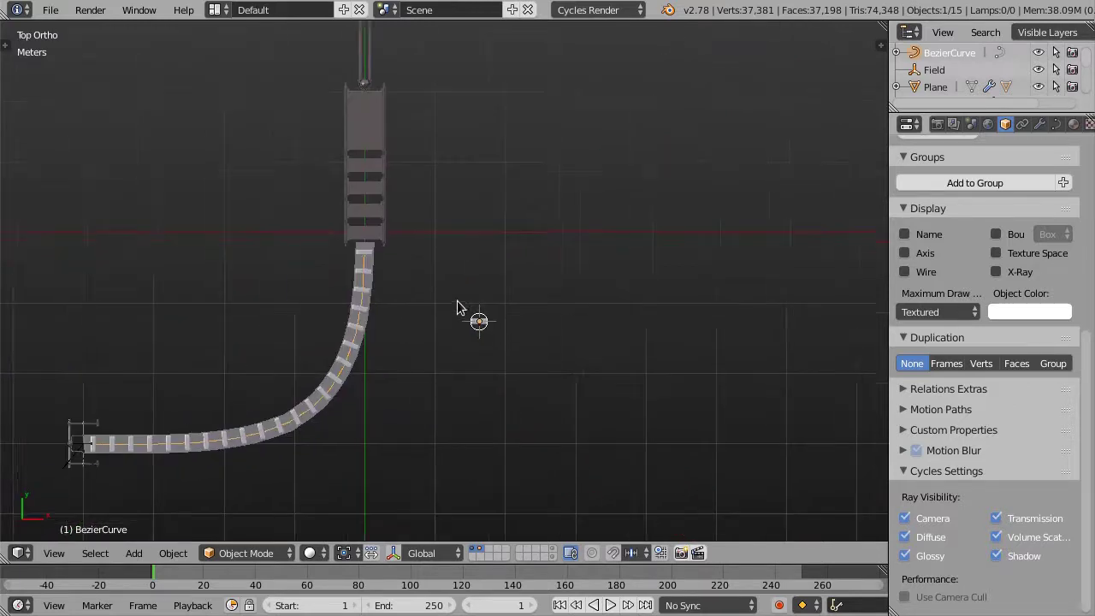
scroll(428, 310, "up", 2)
Deselect everything and box-select the curved domino track together with its Bezier curve
key("a")
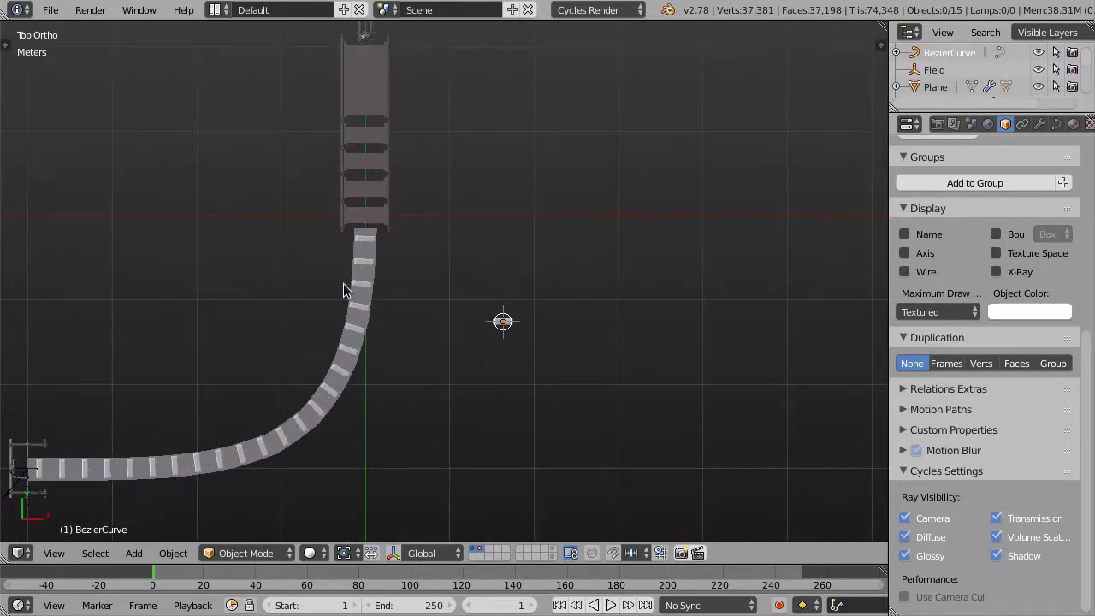
key("b")
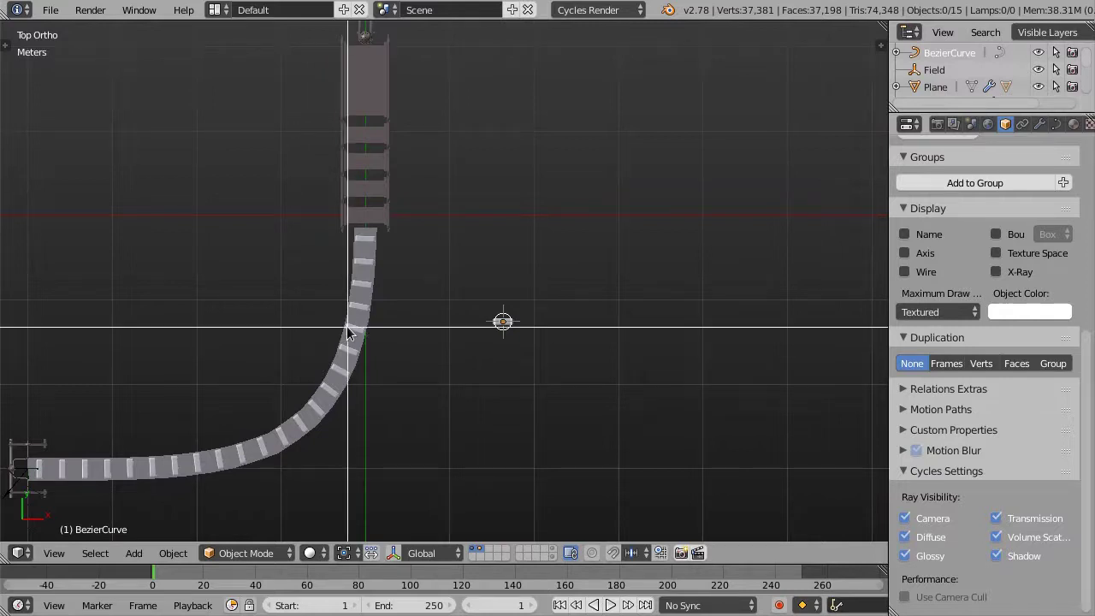
left_click_drag(279, 294, 523, 368)
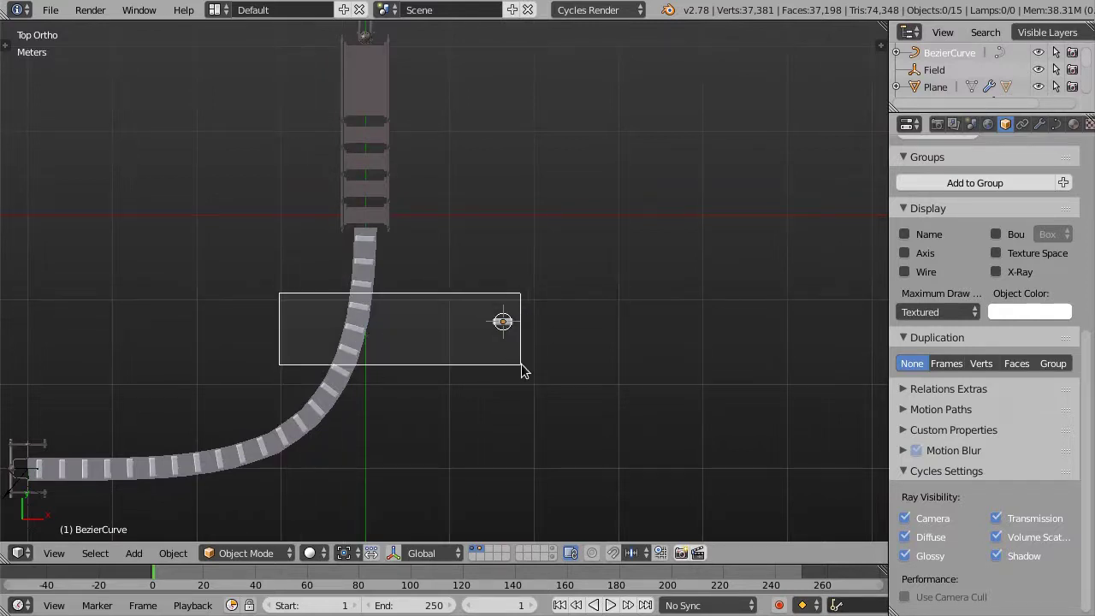
scroll(430, 325, "up", 1, "shift")
scroll(429, 325, "up", 1, "shift")
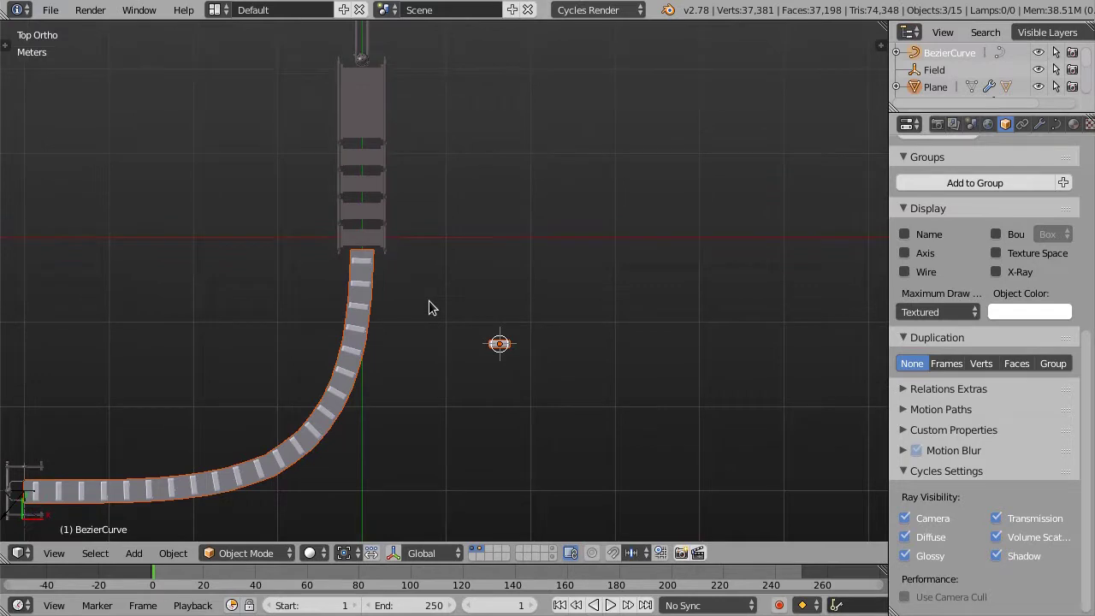
scroll(429, 296, "left", 2, "ctrl")
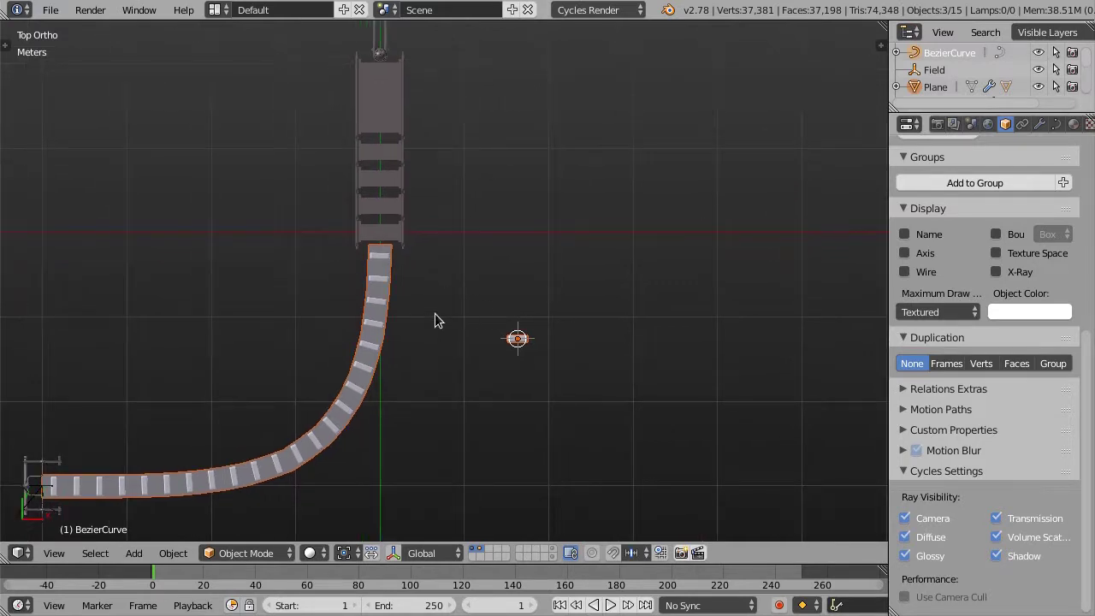
key("shift+d")
Slide the duplicated track along X and place it just right of the original
key("x")
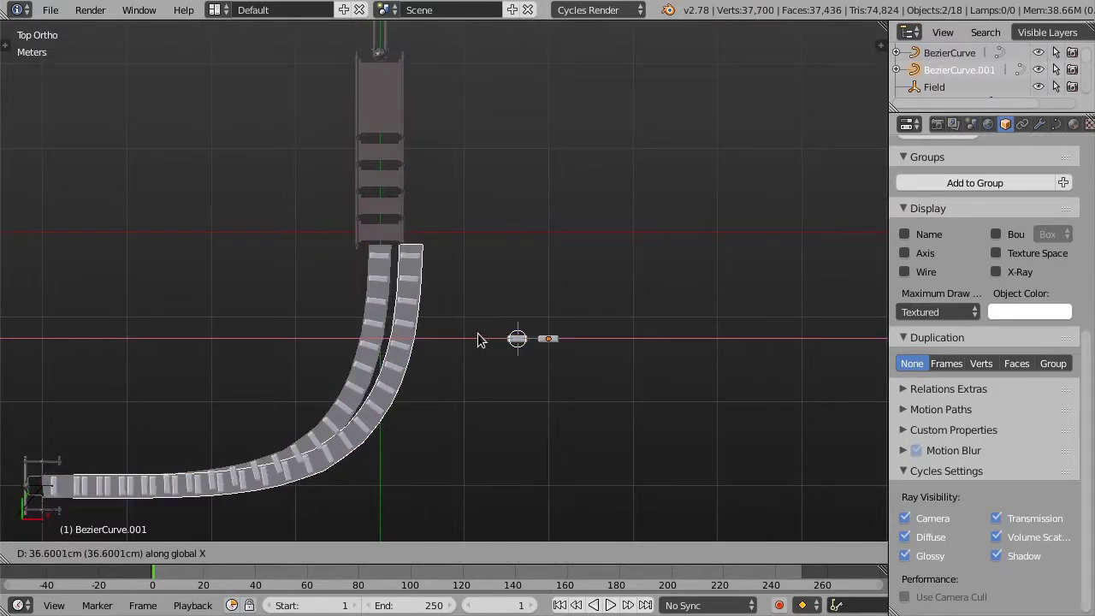
left_click(484, 340)
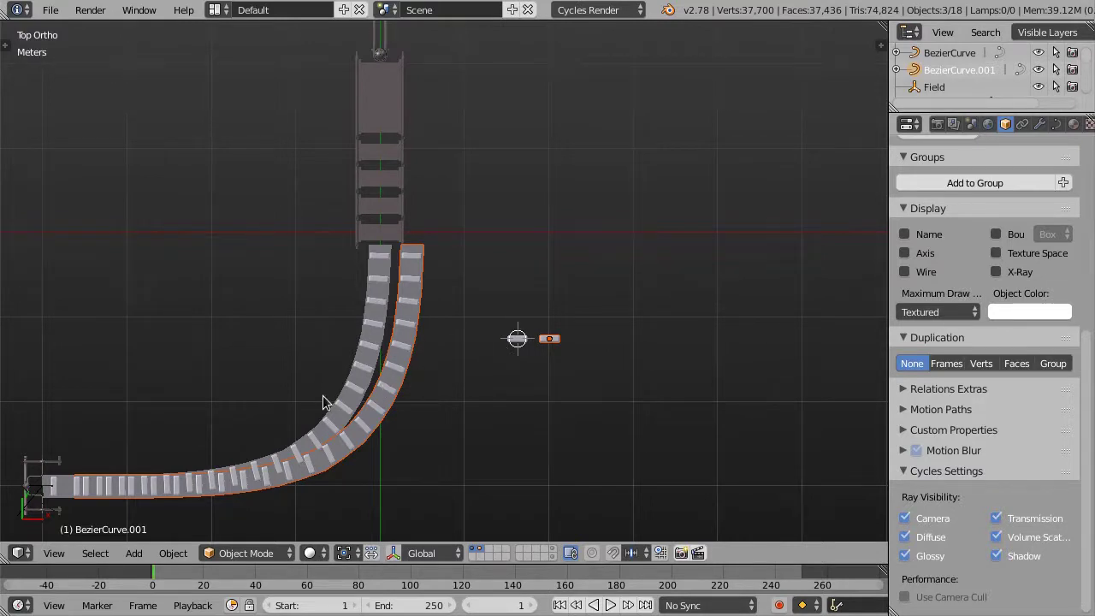
scroll(368, 376, "up", 1)
scroll(410, 338, "up", 1)
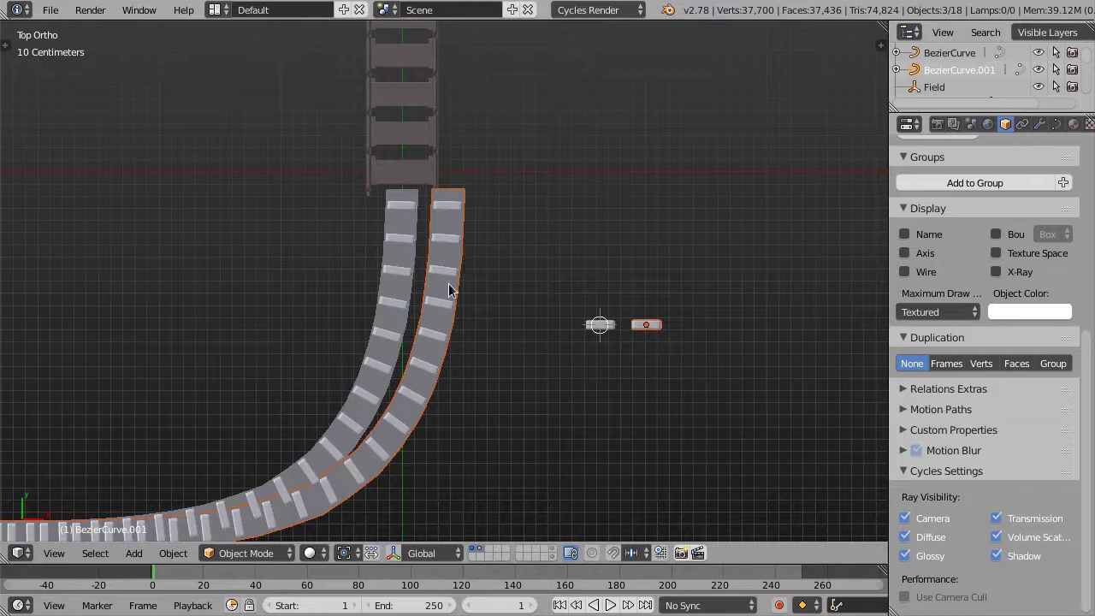
scroll(541, 328, "down", 1)
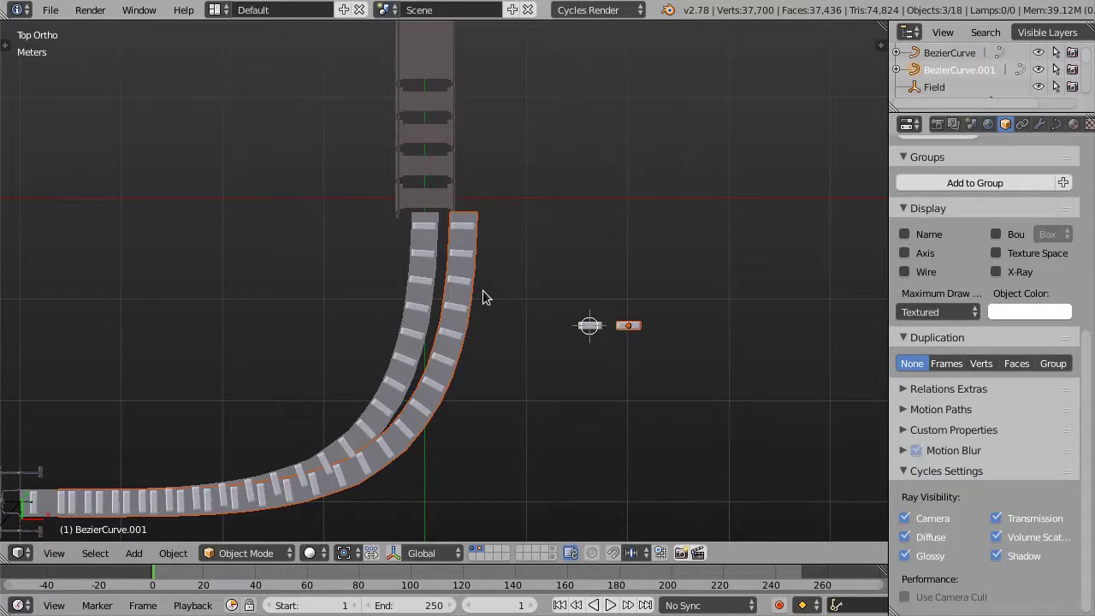
Select only the copied curve, BezierCurve.001, in the outliner
middle_click_drag(484, 297, 472, 309, "shift")
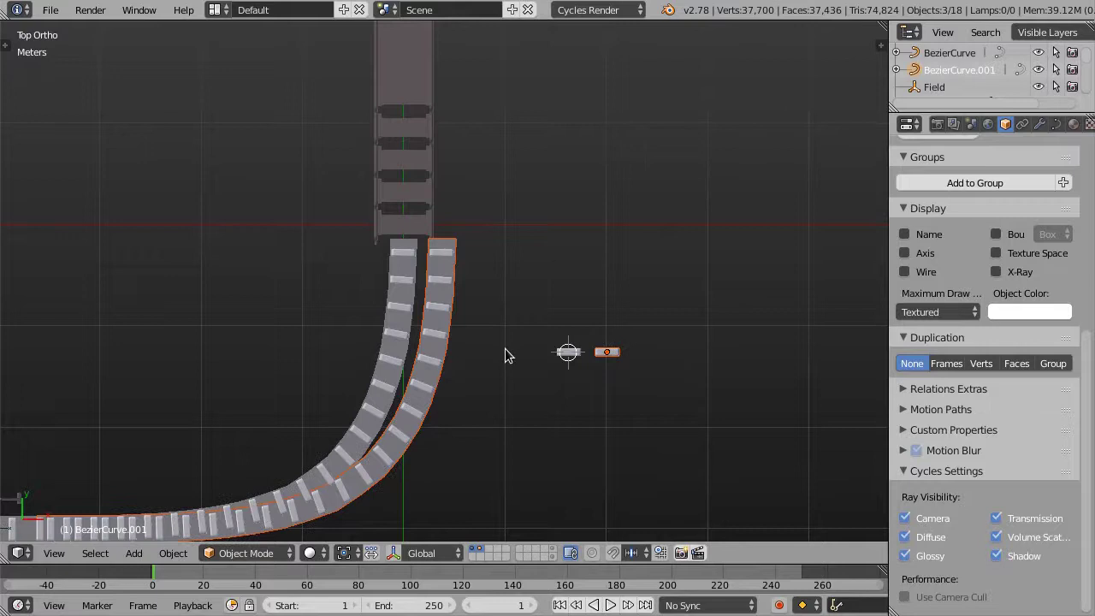
scroll(458, 328, "down", 1)
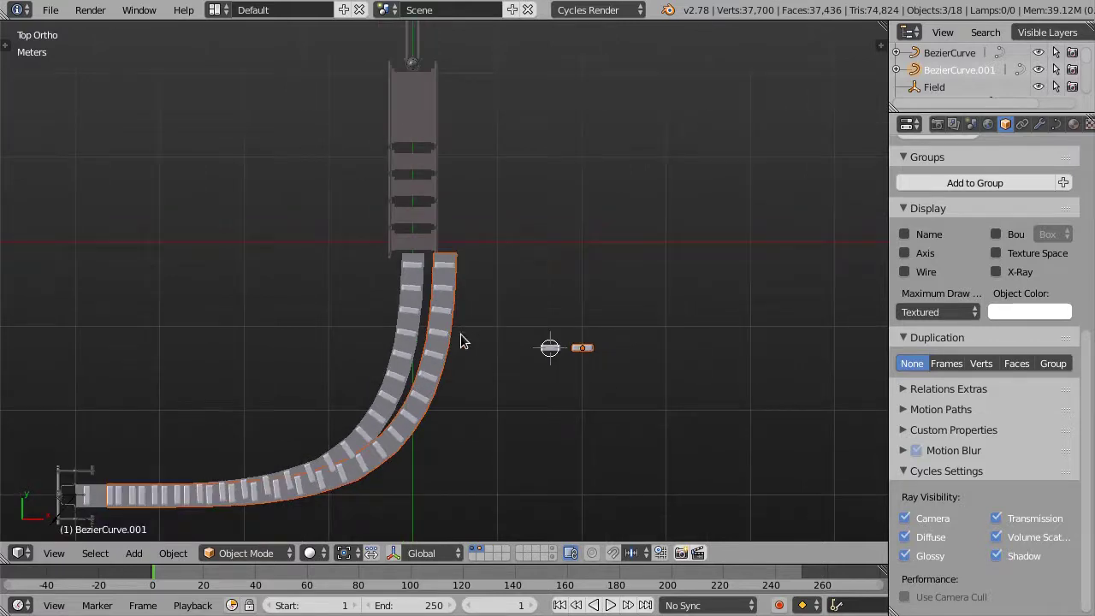
scroll(461, 334, "down", 1)
left_click(952, 69)
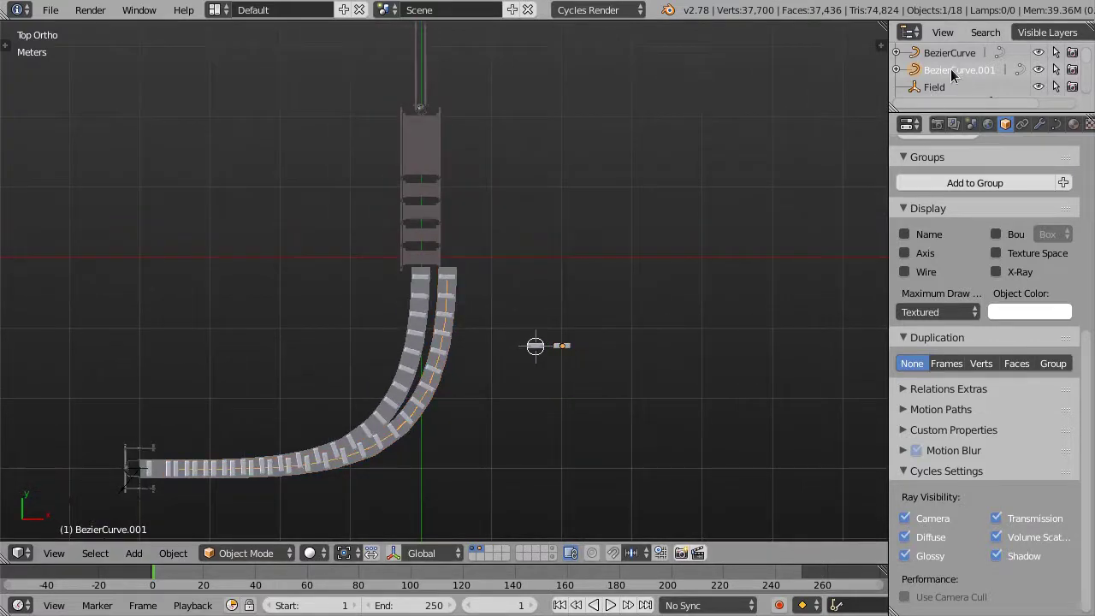
scroll(433, 332, "up", 1)
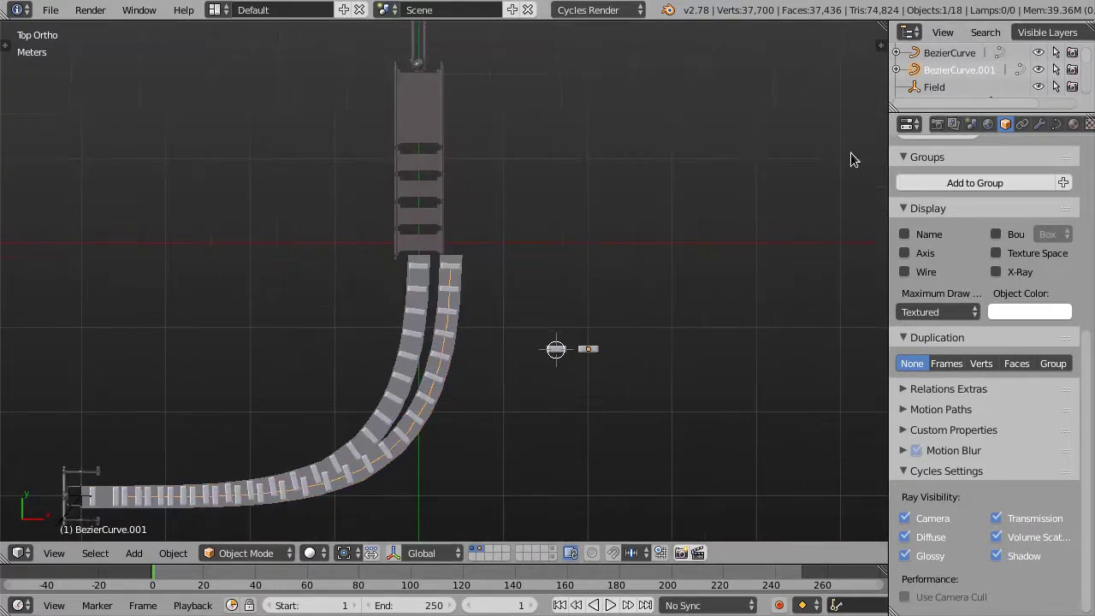
In the Curve Data tab, make the copy's curve data single-user as BezierCurve.002
left_click(1057, 124)
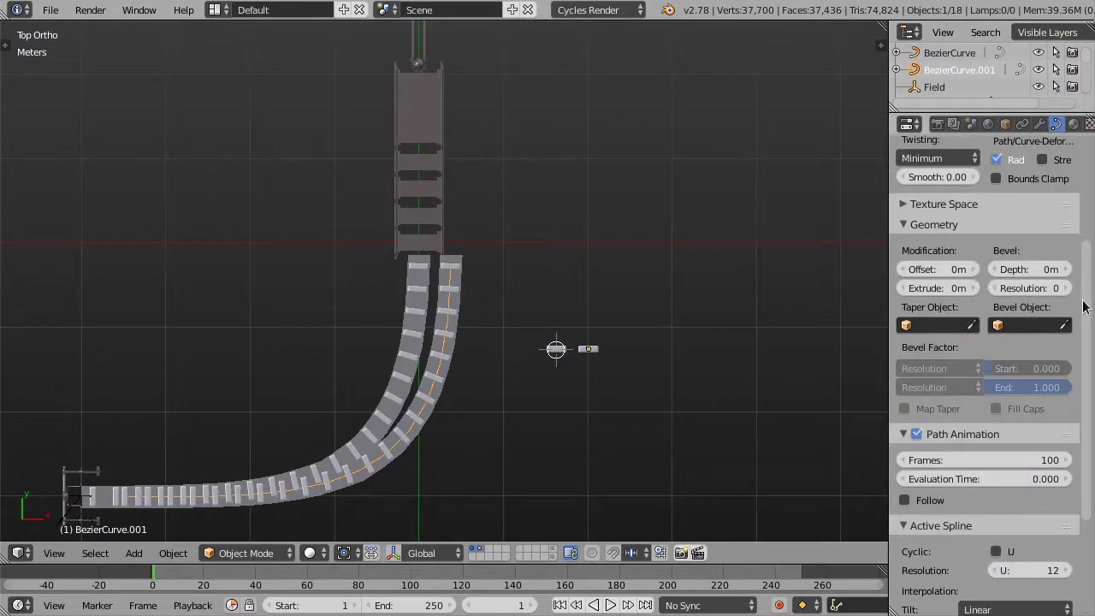
left_click_drag(1084, 307, 1092, 164)
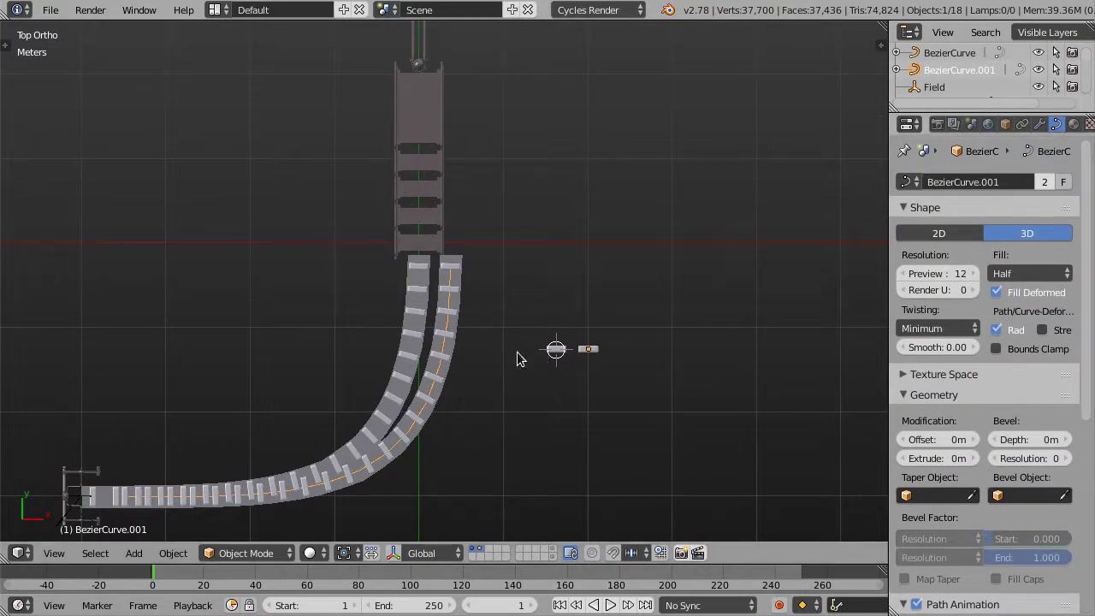
key("Tab")
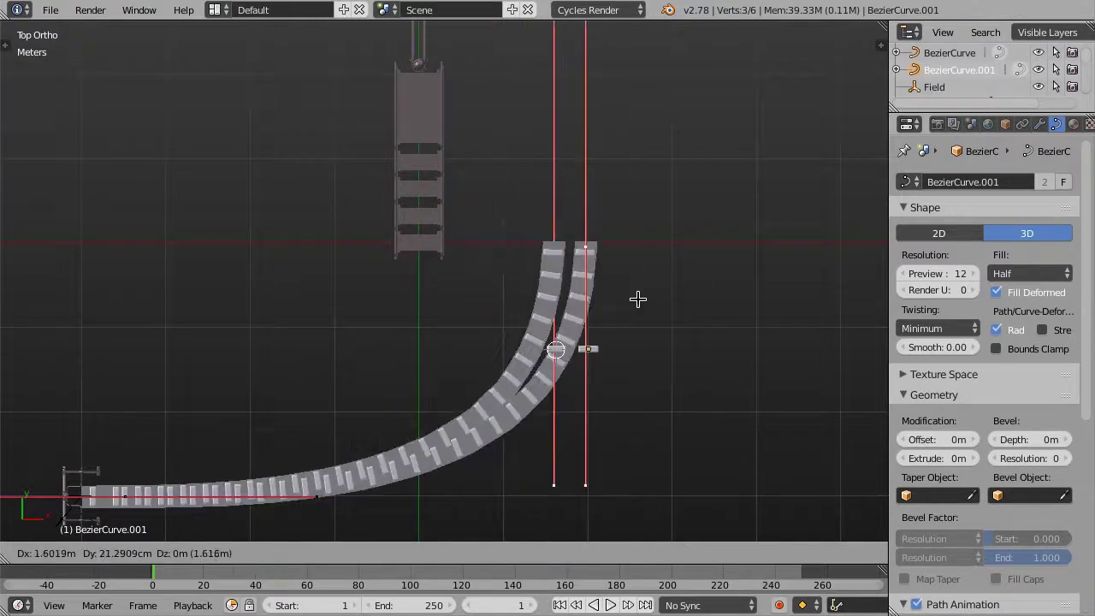
left_click(475, 308)
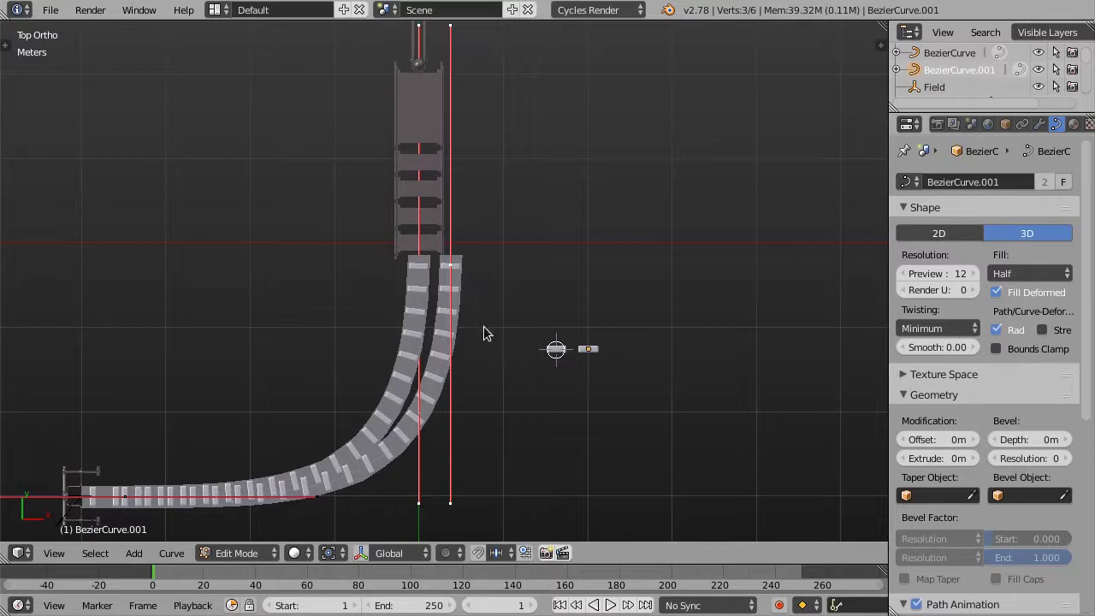
key("Tab")
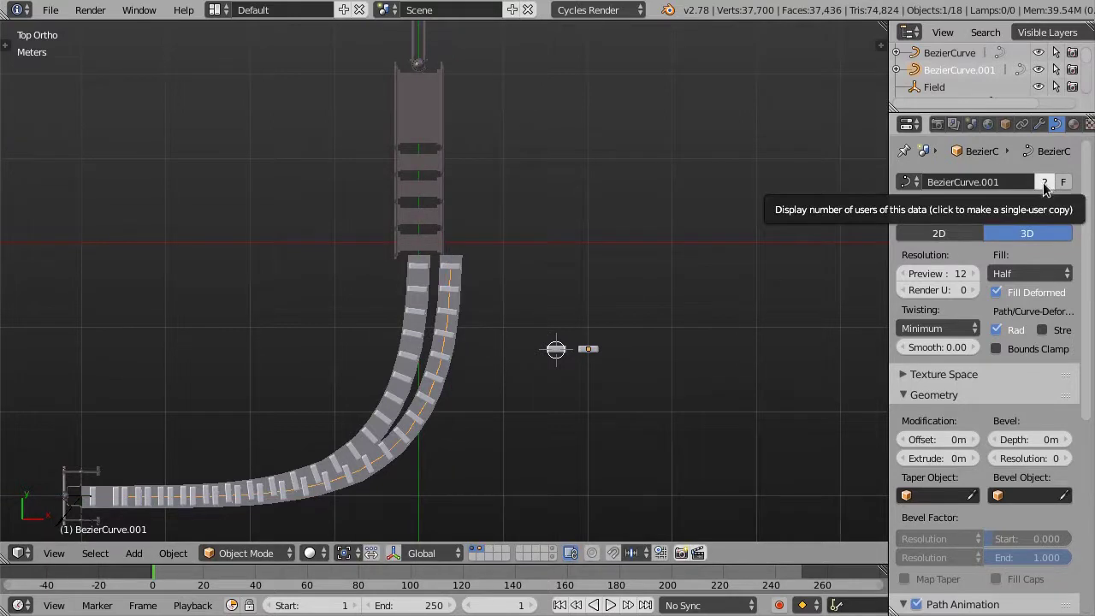
left_click(1044, 182)
middle_click_drag(485, 329, 572, 339, "shift")
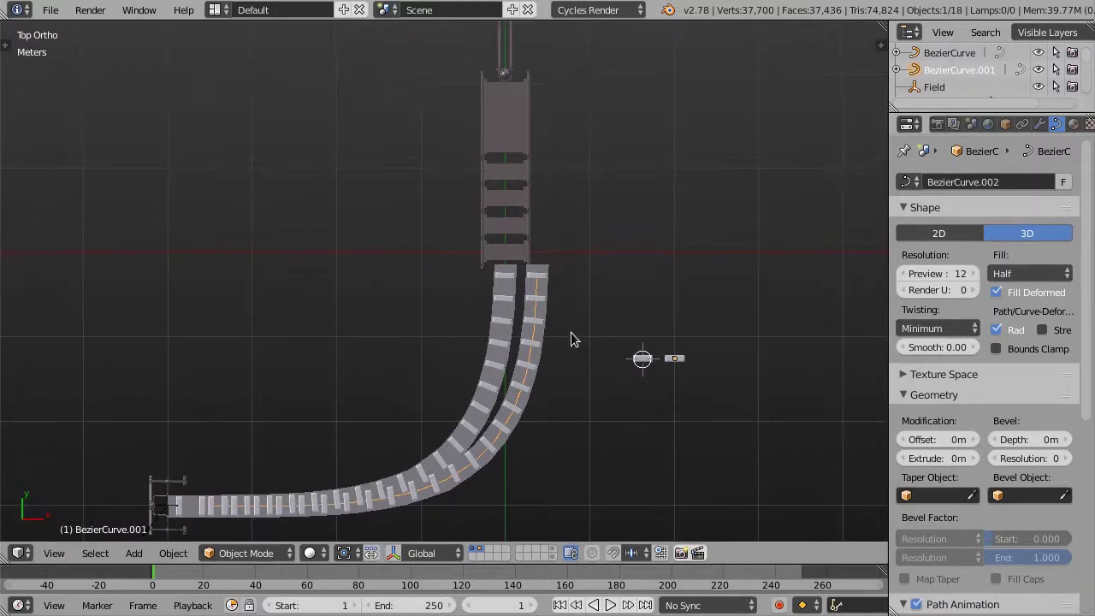
key("Tab")
Move the copied curve into place and scale it down
key("g")
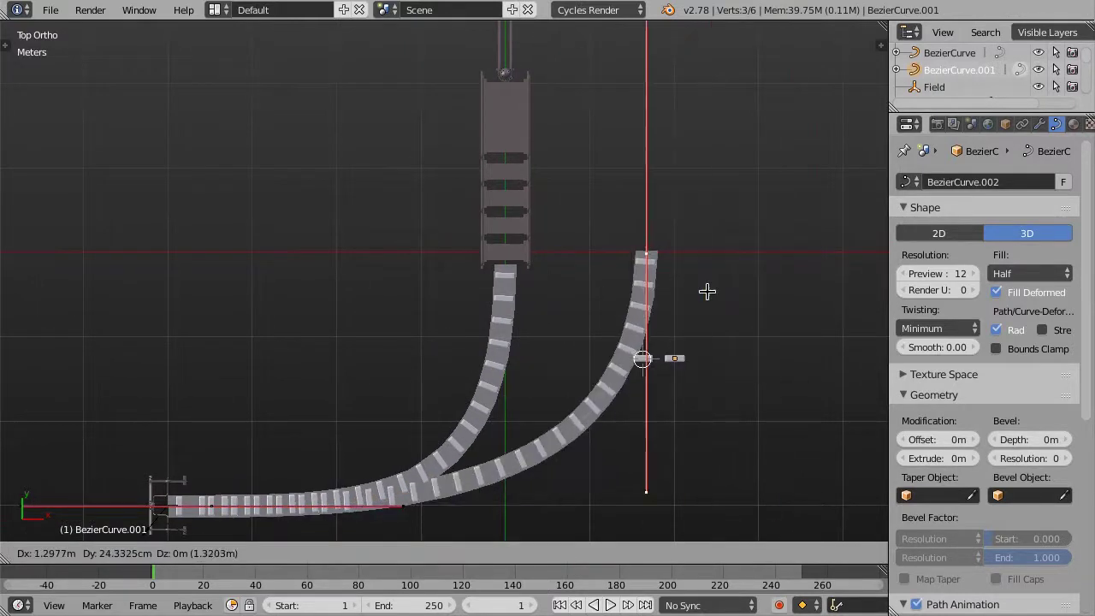
key("Escape")
scroll(621, 288, "down", 3)
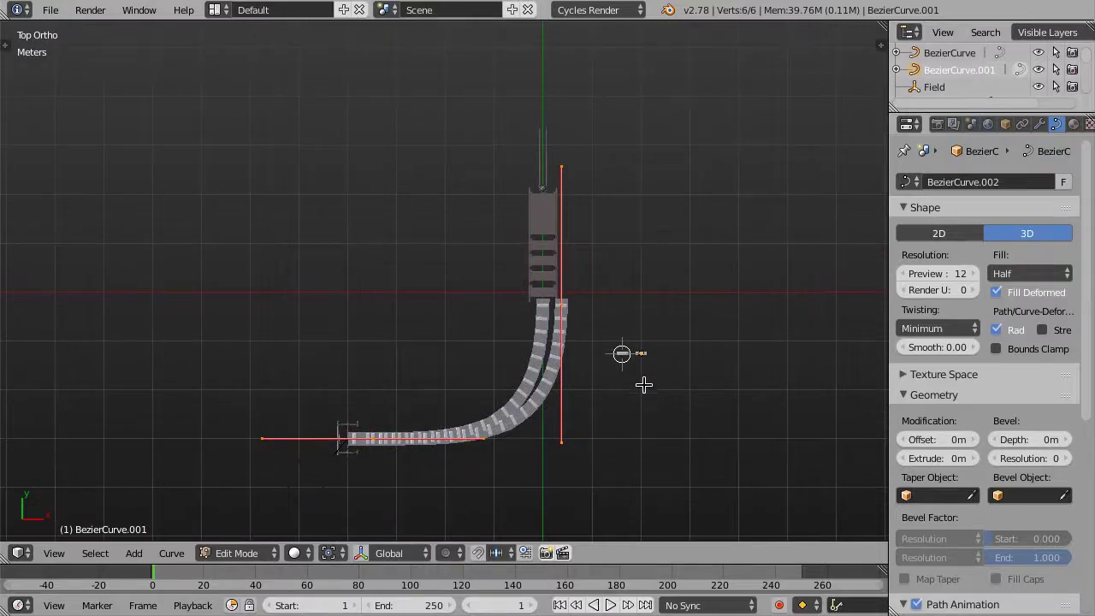
key("g")
left_click(664, 157)
middle_click_drag(665, 157, 625, 369, "shift")
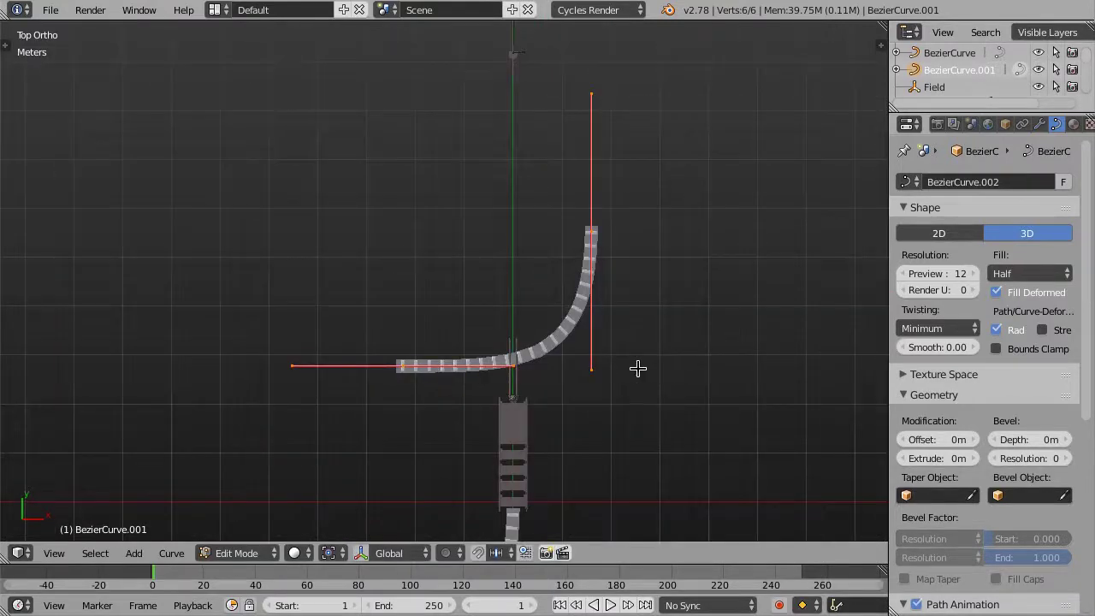
key("s")
left_click(580, 364)
scroll(417, 328, "up", 2)
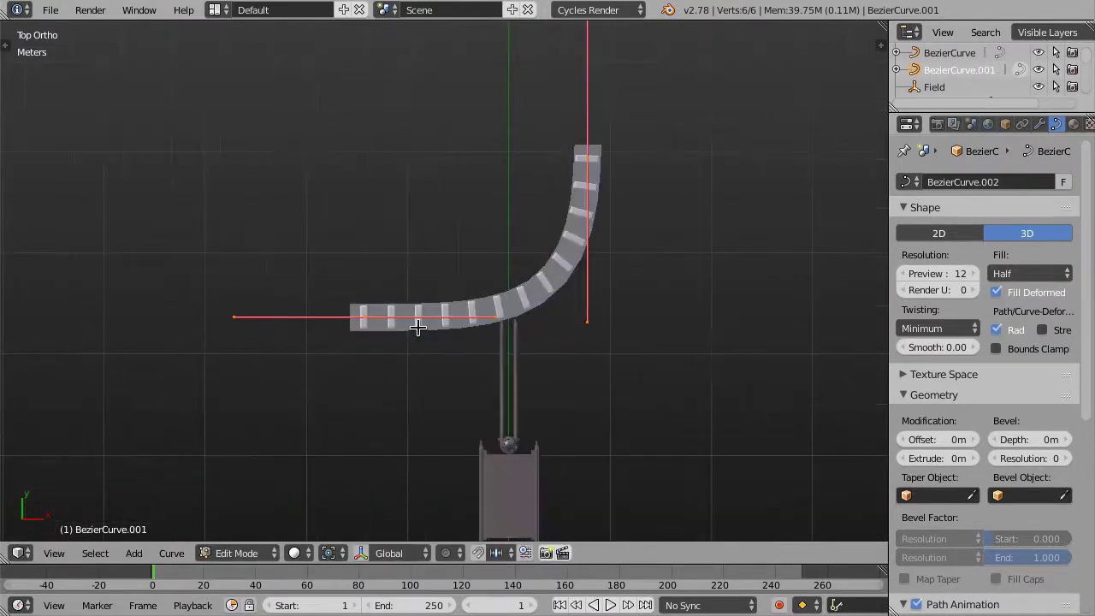
Shorten and rotate the left handle, then flatten it vertical with scale X 0
key("s")
left_click(564, 275)
key("r")
left_click(459, 159)
key("s")
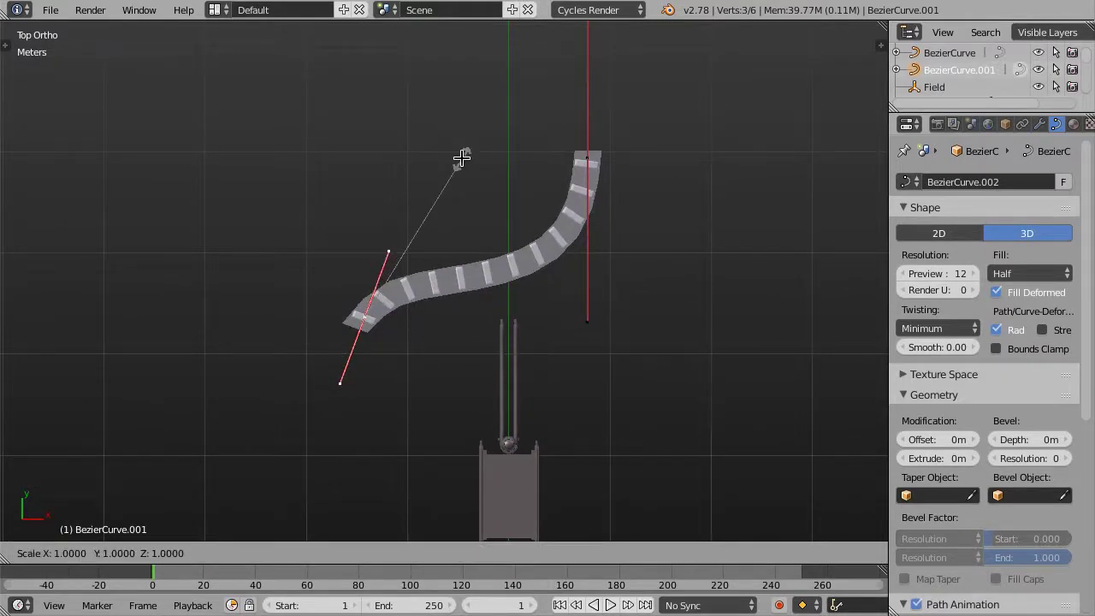
key("x")
key("0")
key("Return")
Straighten the whole curve into a vertical line with S X 0 and shift it along X
key("s")
key("x")
key("0")
key("Return")
key("g")
key("x")
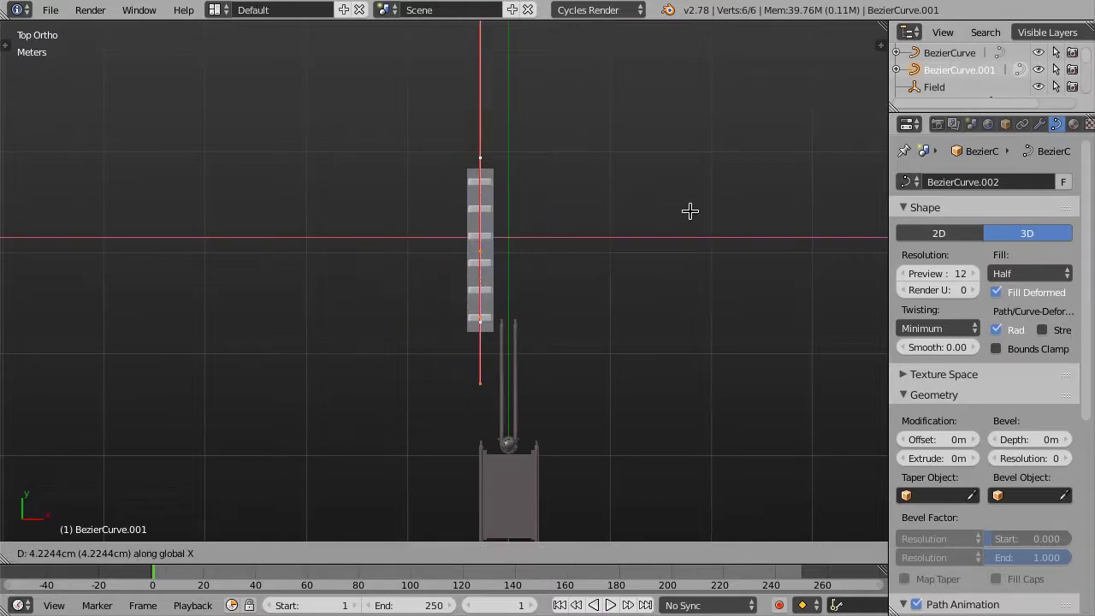
Position the straight curve with small moves along X and Y
left_click(772, 206)
key("g")
key("y")
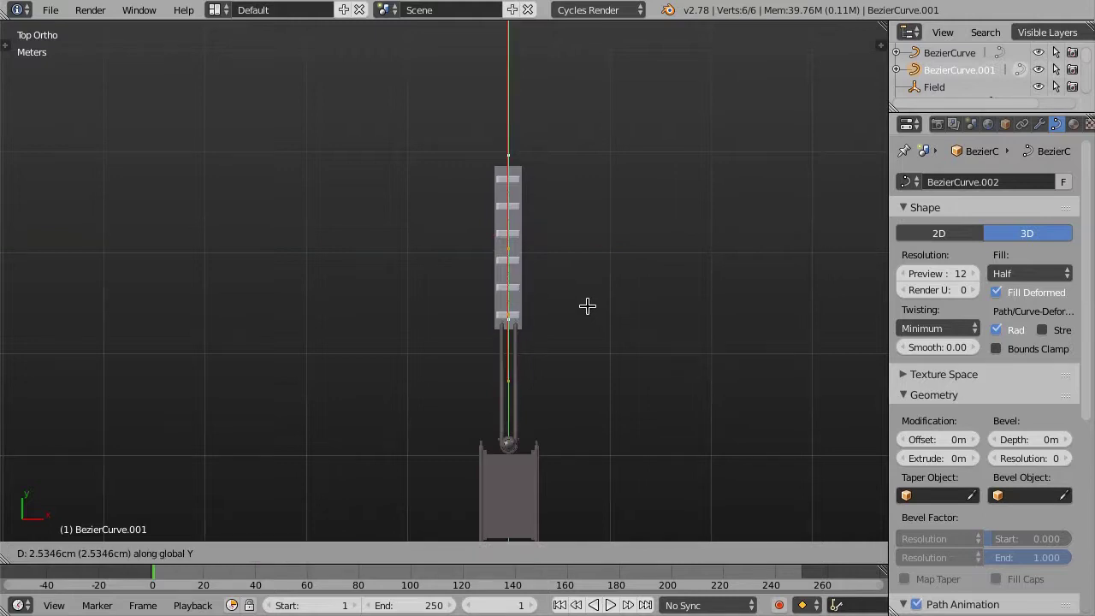
left_click(589, 291)
scroll(541, 317, "up", 1)
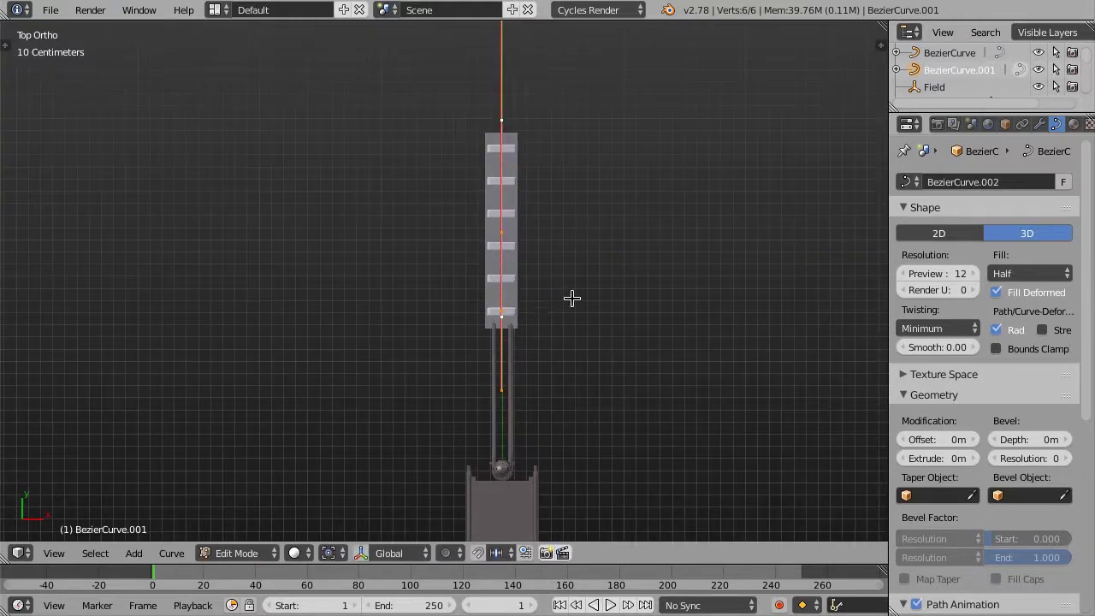
key("g")
key("x")
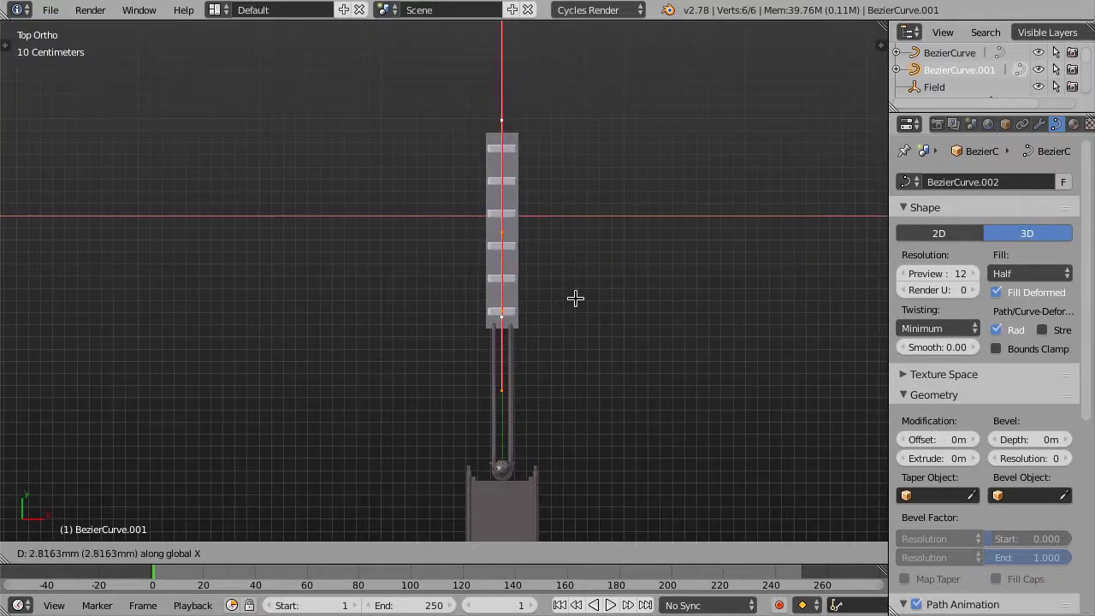
left_click(579, 296)
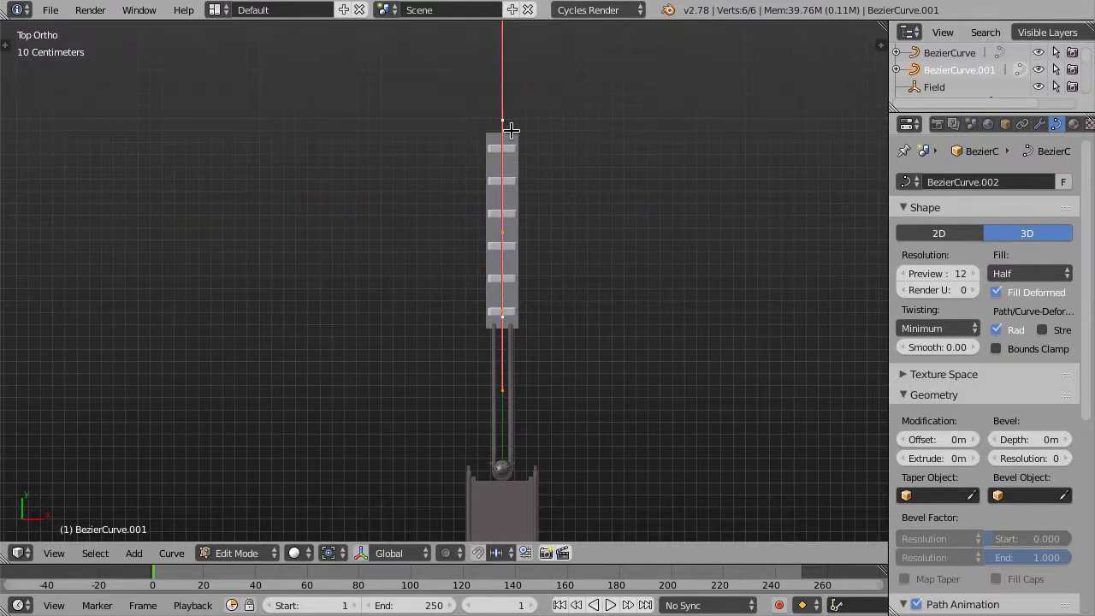
Shorten the point's handles and pull the end point down along Y
key("s")
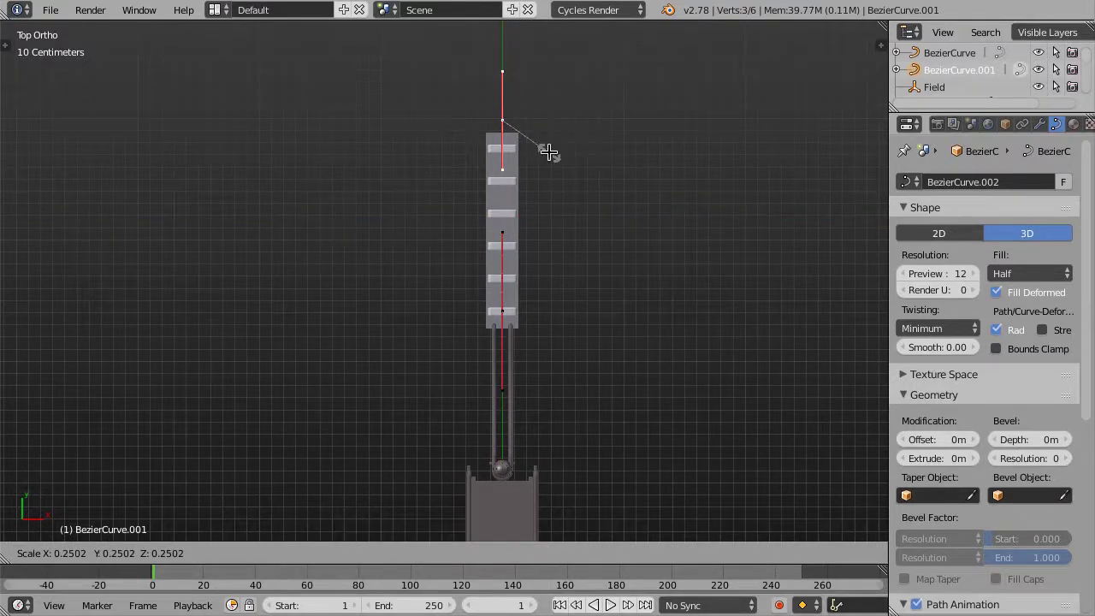
left_click(551, 171)
key("s")
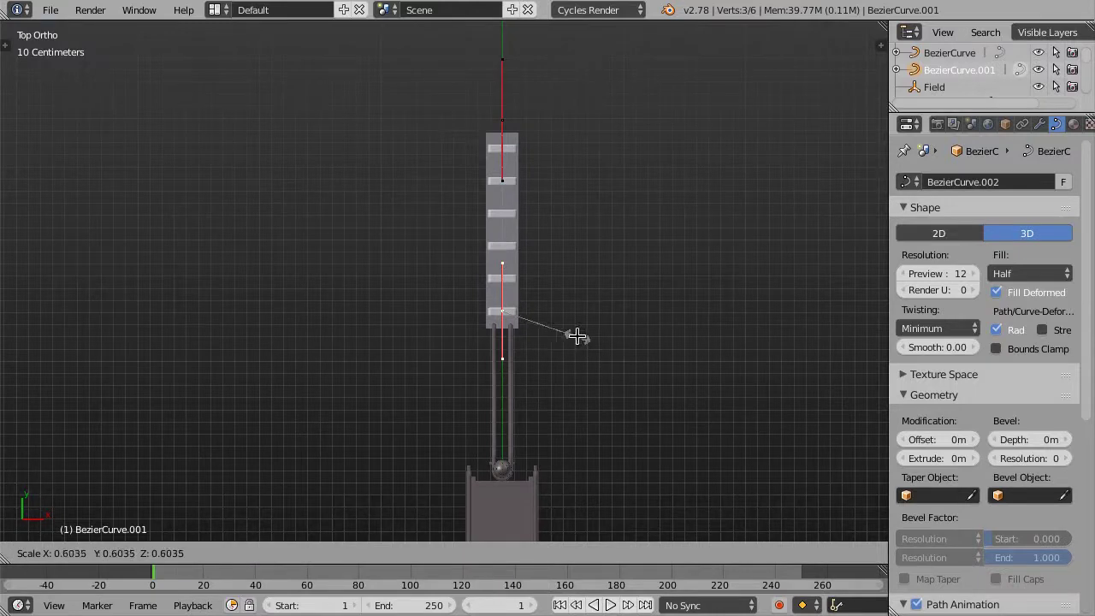
left_click(577, 336)
key("g")
key("y")
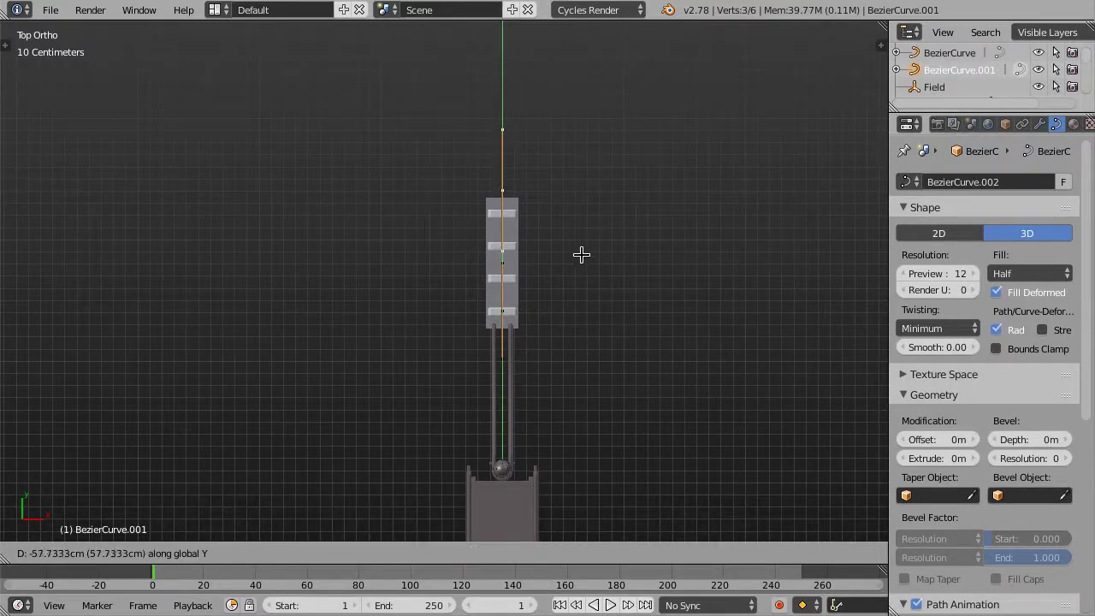
left_click(581, 254)
scroll(574, 257, "down", 2)
scroll(540, 337, "down", 2)
scroll(543, 314, "down", 2)
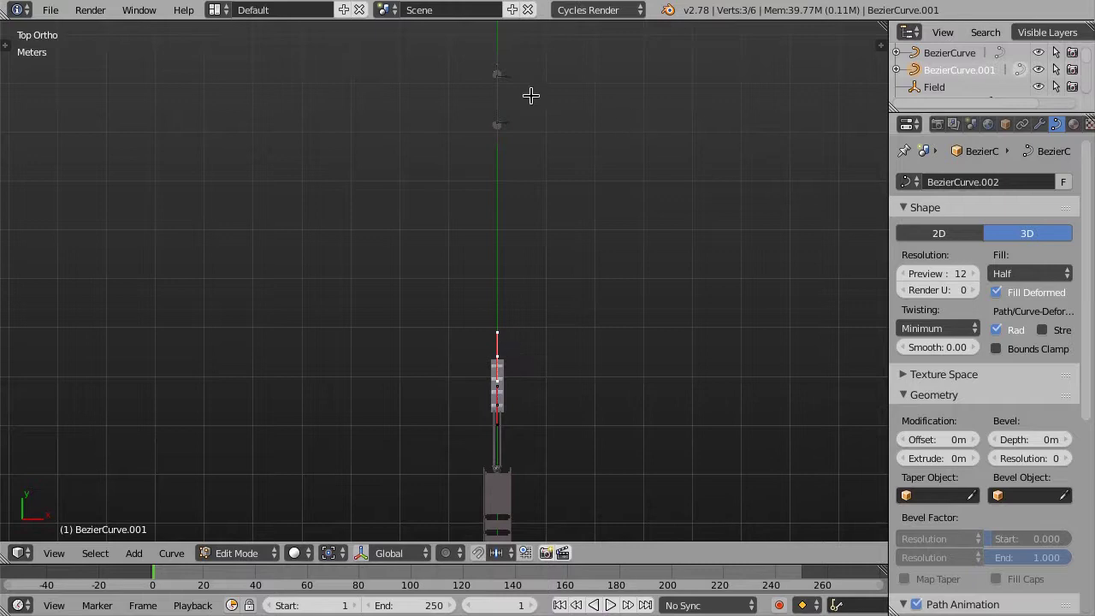
scroll(518, 291, "up", 2)
scroll(521, 316, "up", 2)
Return to Object Mode, orbit to inspect the short domino strip, then go back to Top Ortho
key("Tab")
scroll(503, 337, "up", 2)
middle_click_drag(503, 337, 428, 300)
scroll(428, 299, "down", 3)
mouse_move(345, 265)
middle_mouse_down()
mouse_move(444, 283)
mouse_move(359, 264)
mouse_move(411, 335)
mouse_move(436, 325)
middle_mouse_up()
key("KP_7")
scroll(422, 313, "down", 2)
scroll(496, 342, "down", 2)
scroll(454, 231, "down", 2)
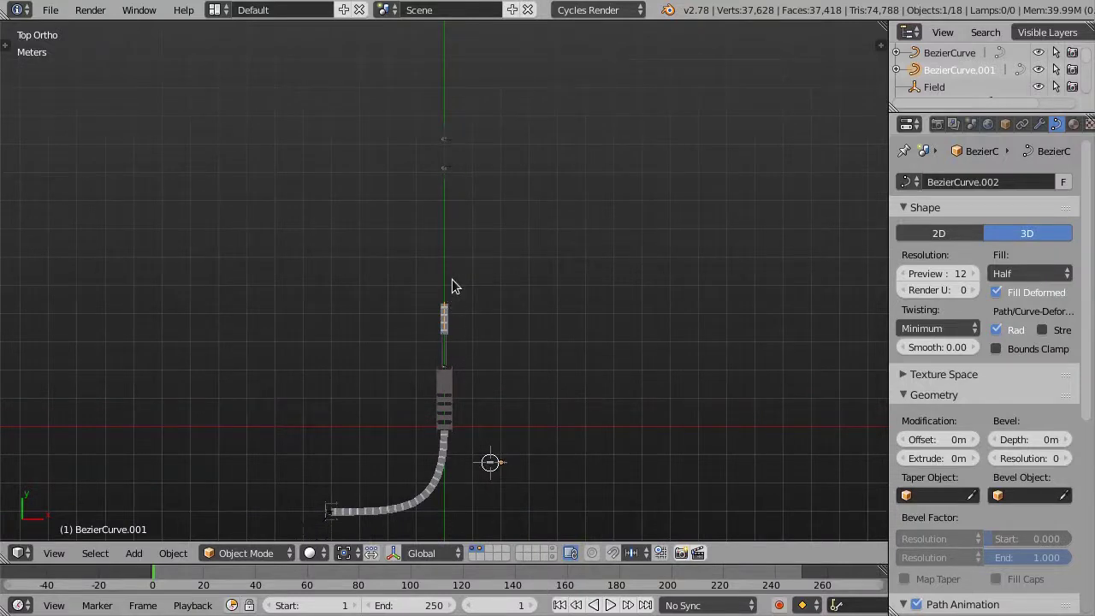
Box-select the curved track and place a duplicate 77.38 cm to the right along X
scroll(446, 345, "up", 1)
scroll(470, 374, "up", 1)
scroll(442, 372, "up", 1)
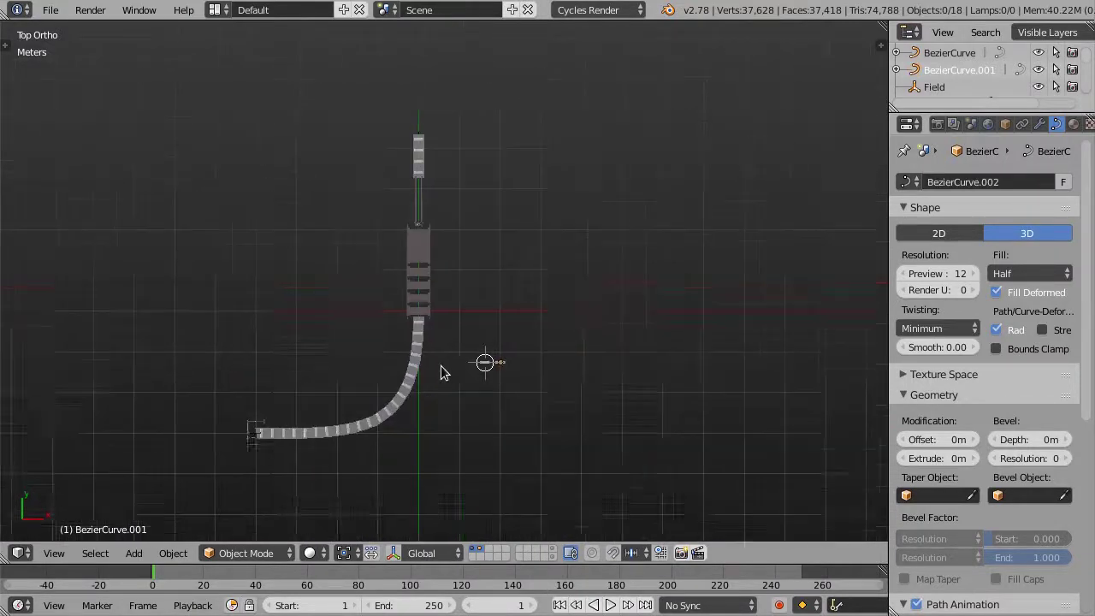
scroll(440, 373, "up", 2)
mouse_move(366, 340)
left_mouse_down()
mouse_move(506, 410)
mouse_move(470, 401)
left_mouse_up()
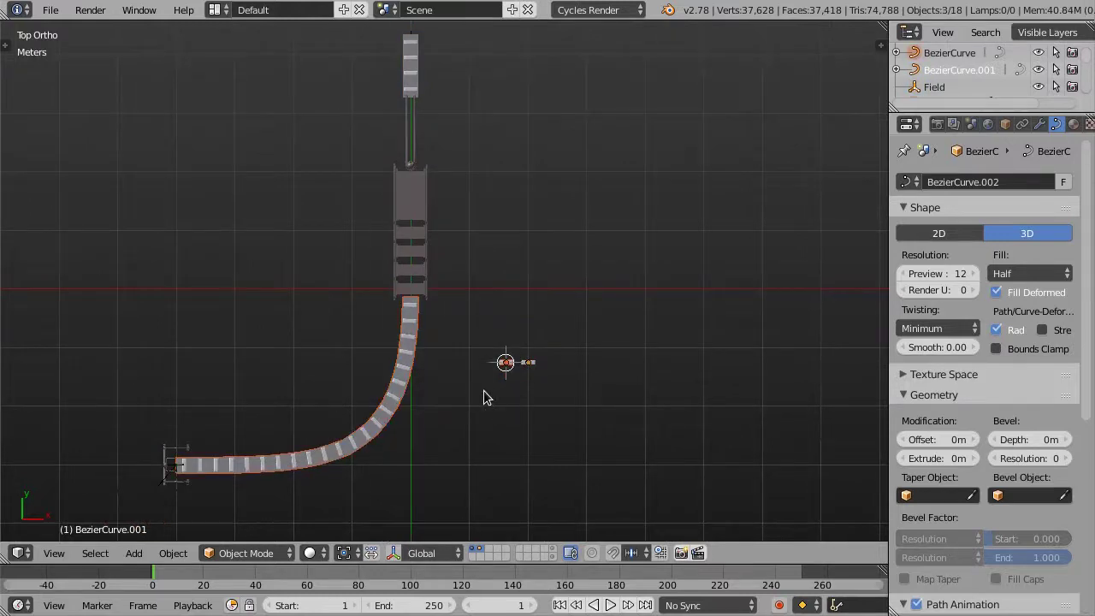
key("shift+d")
key("x")
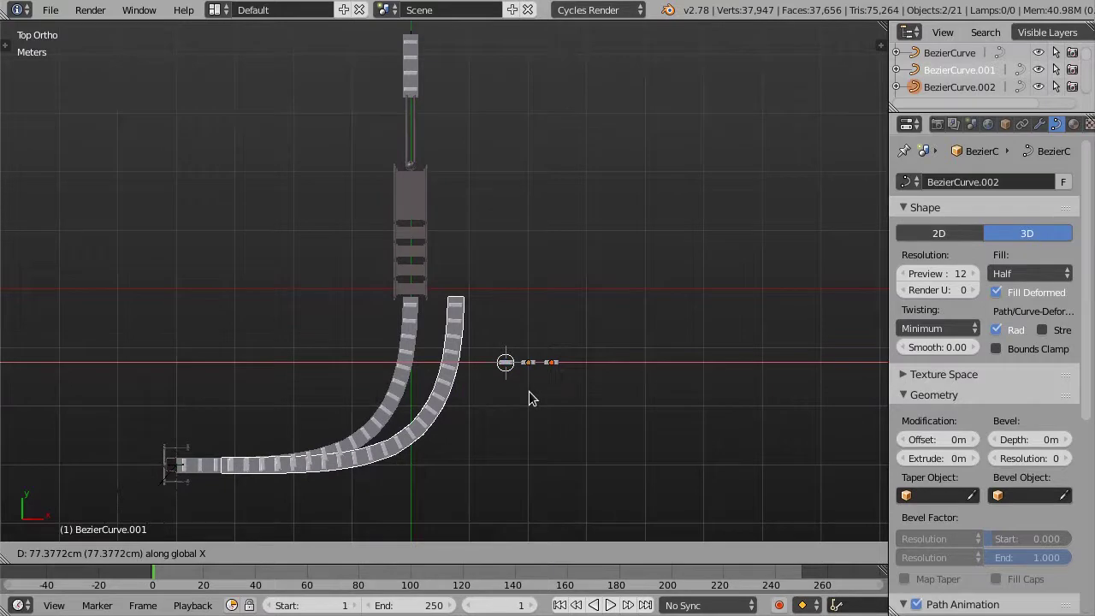
left_click(493, 384)
Select BezierCurve.002 and give it single-user curve data, BezierCurve.003
scroll(493, 383, "up", 1)
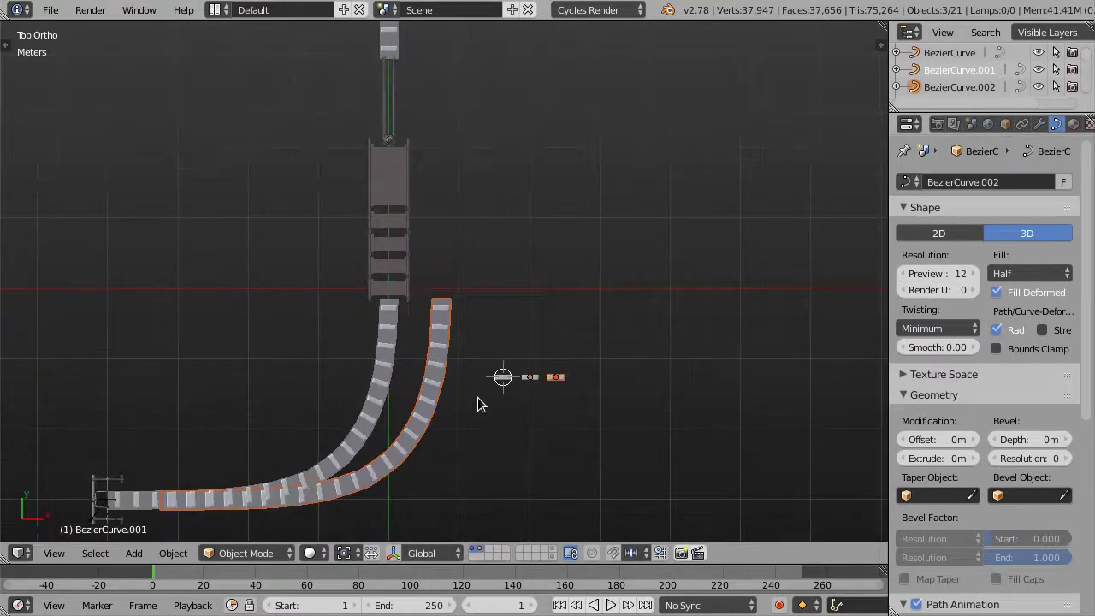
left_click(968, 83)
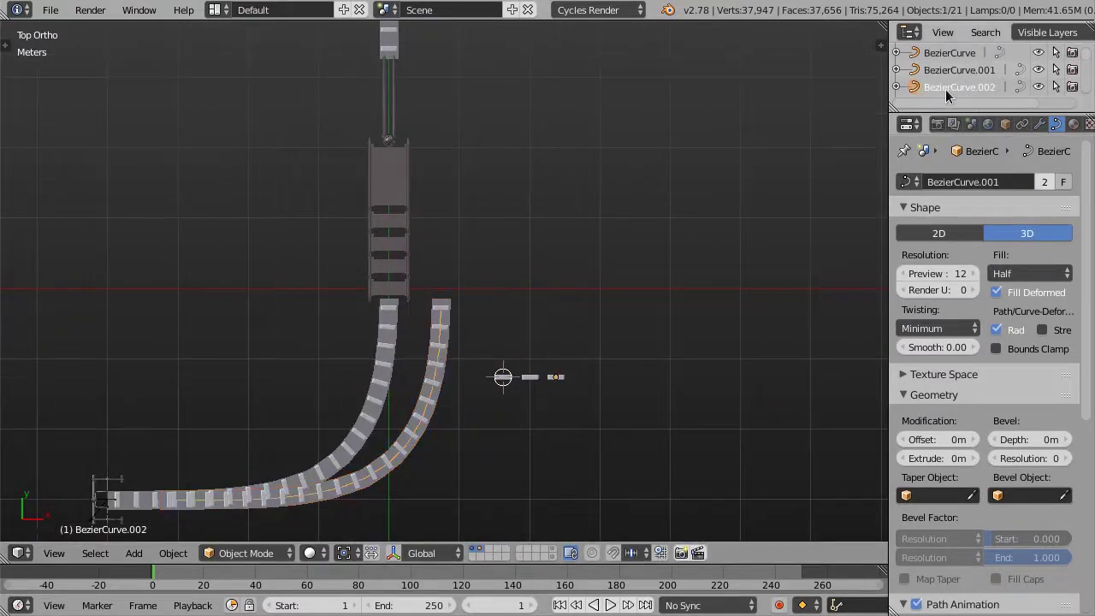
left_click(1045, 182)
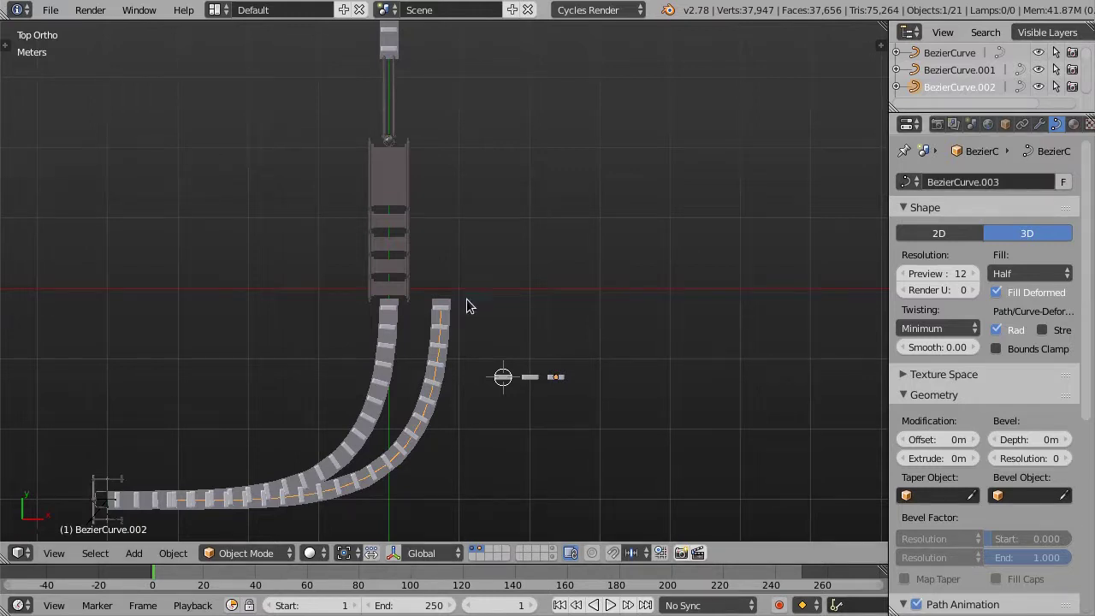
key("Tab")
scroll(506, 290, "down", 1)
Select all points of the copied curve and move it to a new position
scroll(506, 289, "up", 2, "shift")
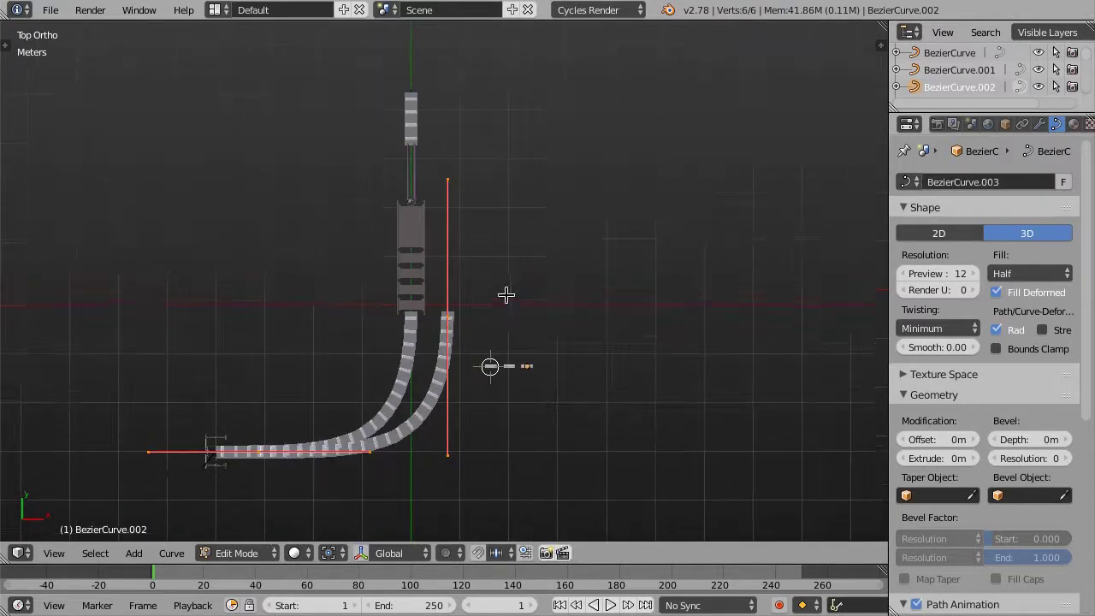
key("a")
key("g")
left_click(557, 68)
middle_click_drag(557, 68, 599, 252, "shift")
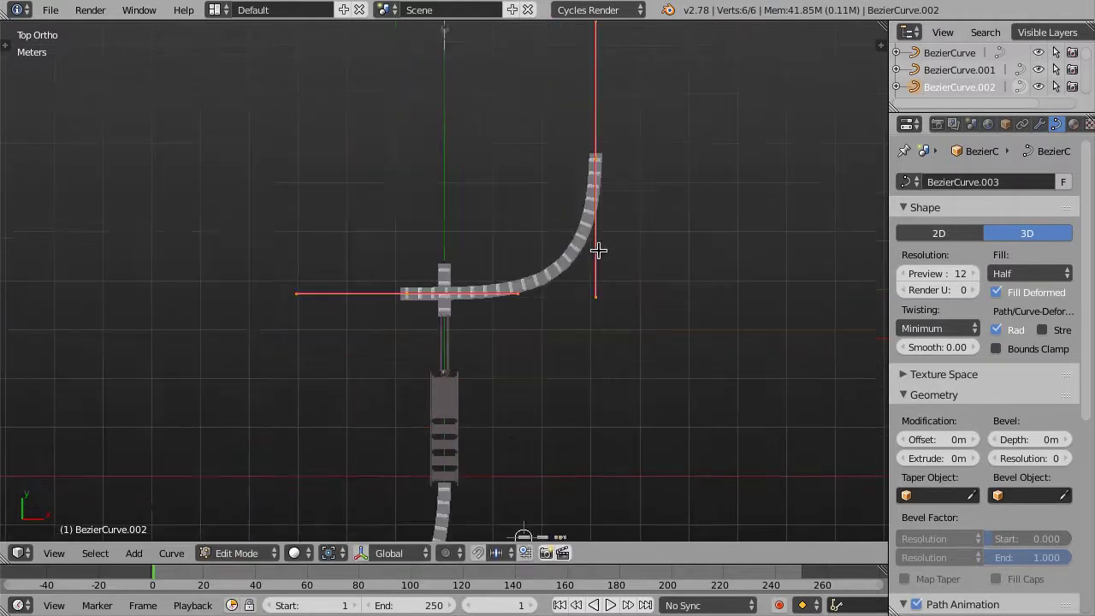
key("g")
left_click(653, 259)
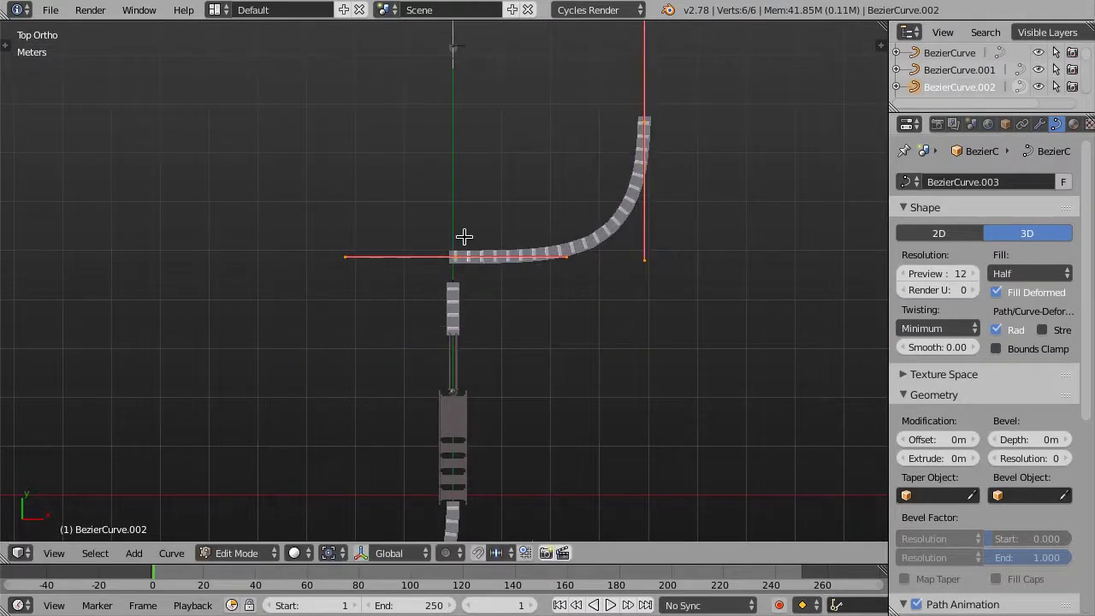
Resize and rotate the start point's handles and place it against the straight extension
right_click(462, 252)
scroll(464, 244, "up", 3)
key("s")
left_click(651, 349)
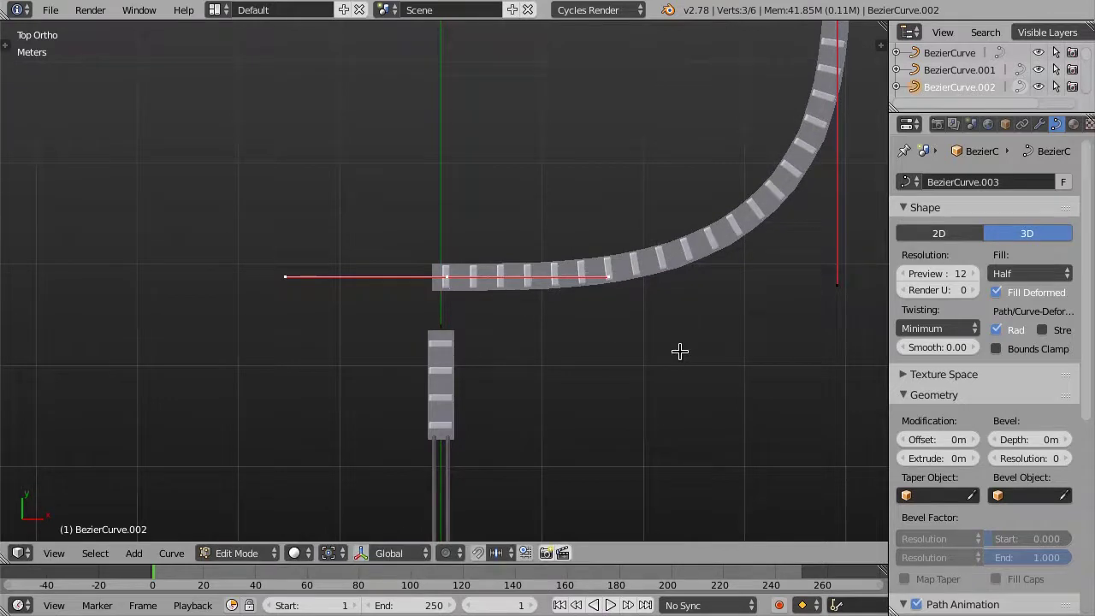
key("r")
left_click(598, 82)
scroll(598, 81, "up", 2)
key("g")
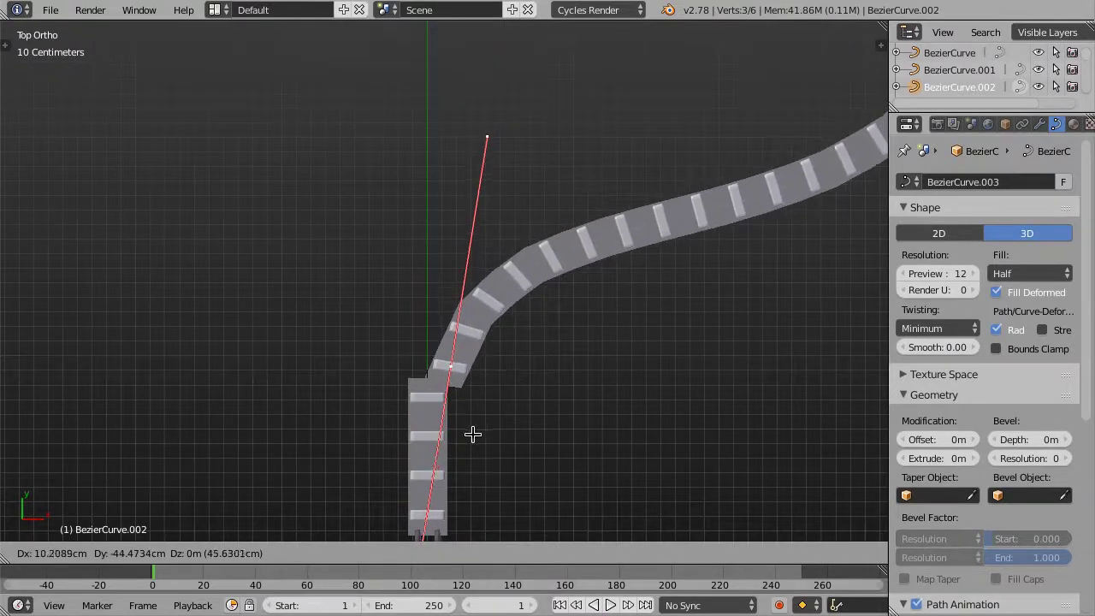
left_click(440, 416)
scroll(420, 377, "up", 4)
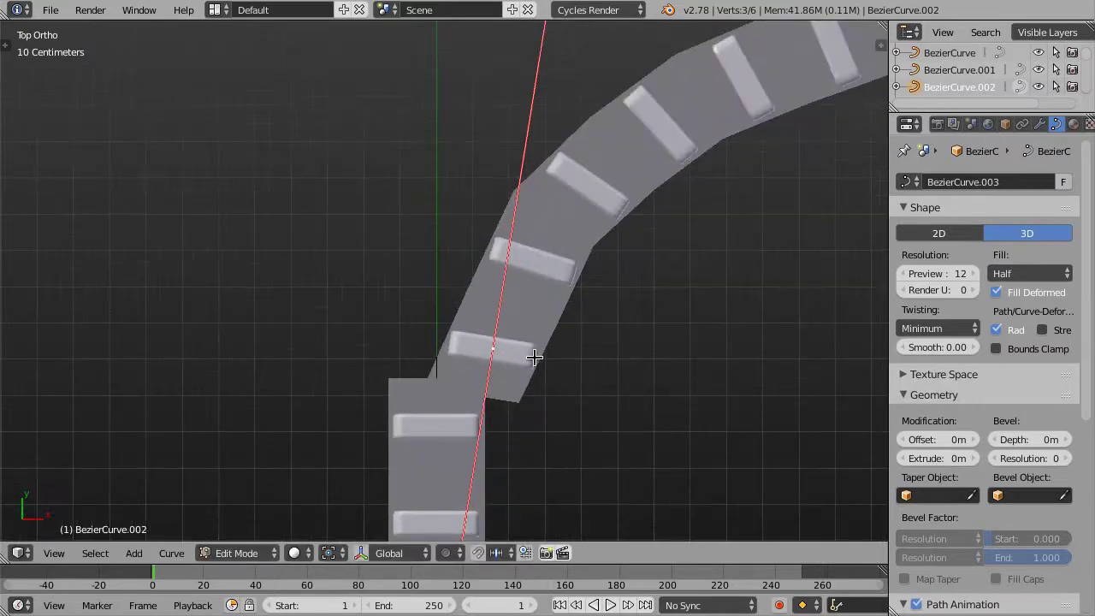
key("g")
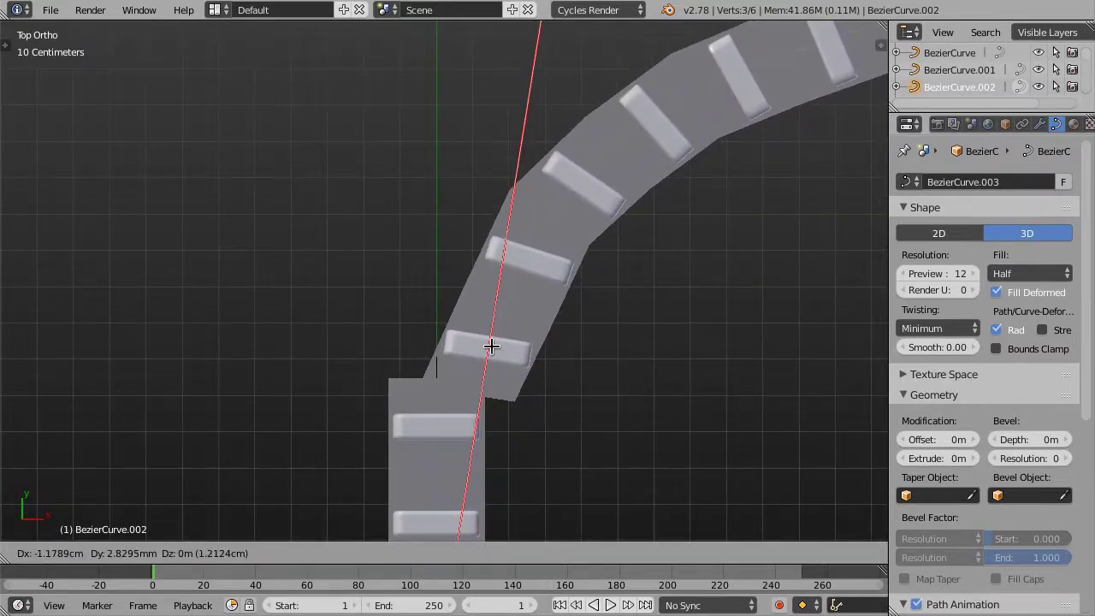
left_click(494, 346)
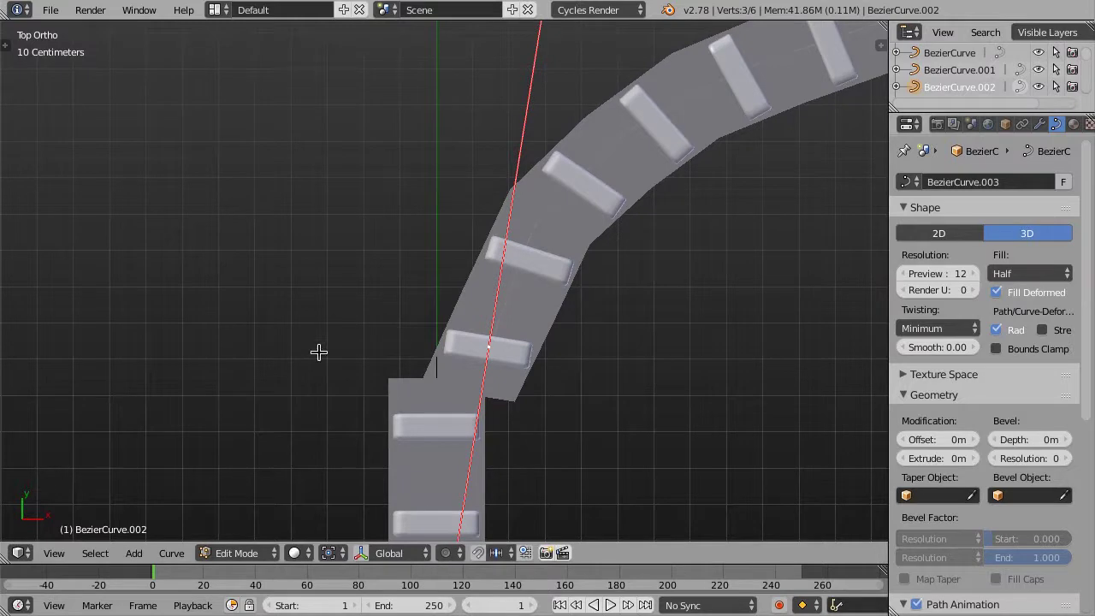
Lengthen the start handles and move the far end so the S-curve bends up right
scroll(334, 309, "down", 2)
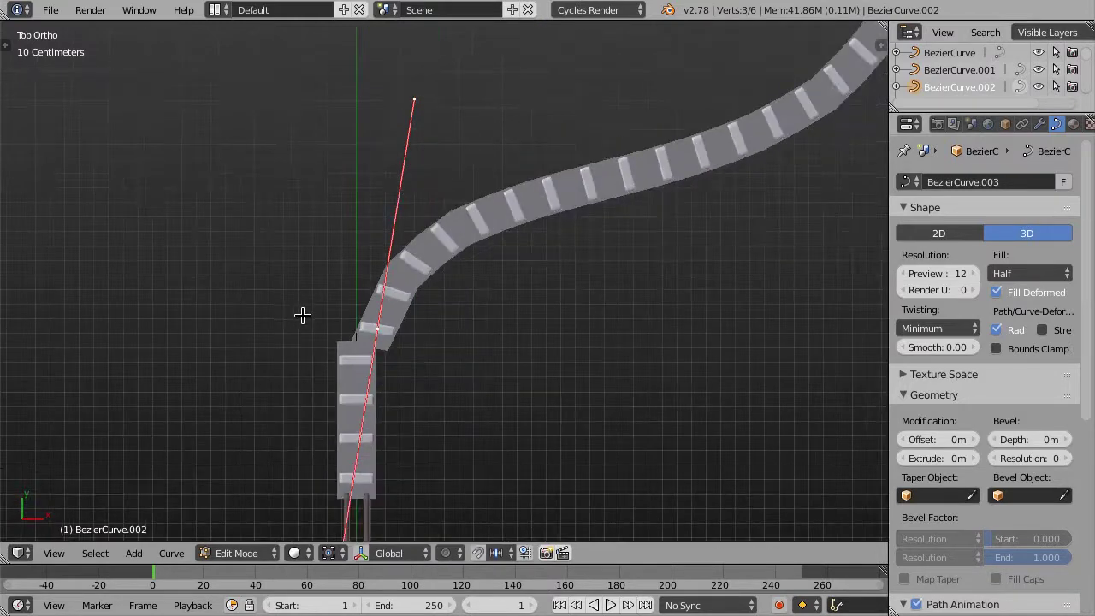
scroll(302, 314, "down", 2)
scroll(356, 306, "down", 2)
key("s")
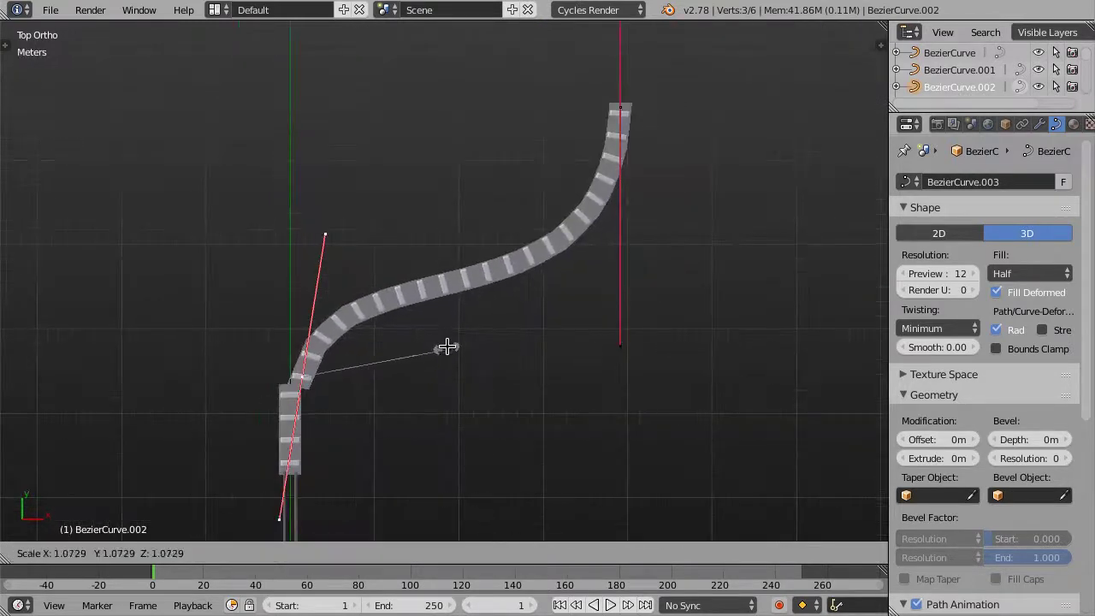
left_click(448, 340)
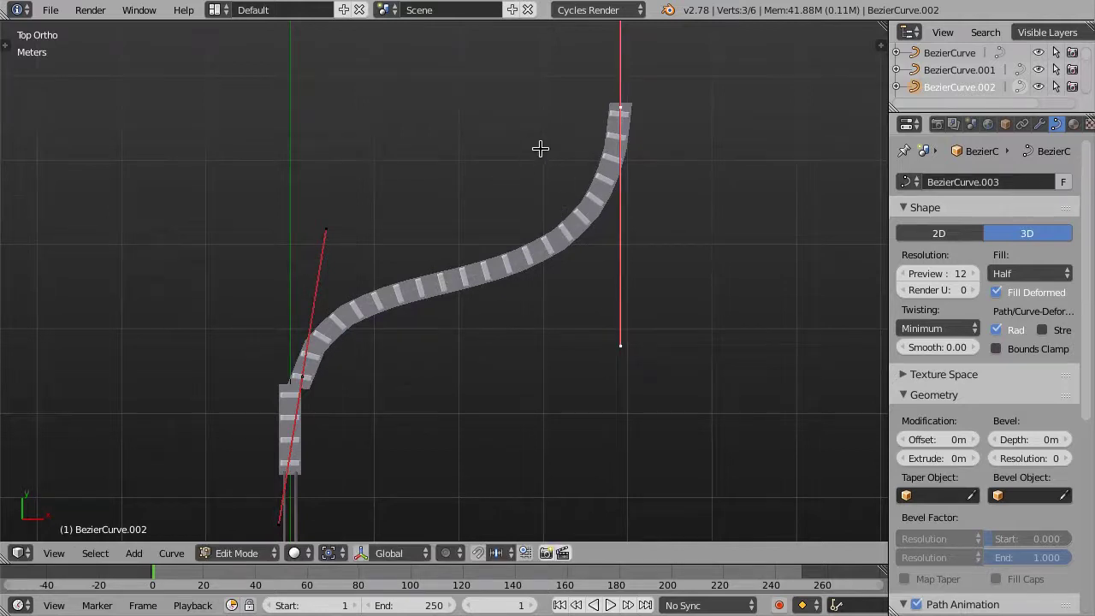
scroll(556, 223, "down", 3)
key("g")
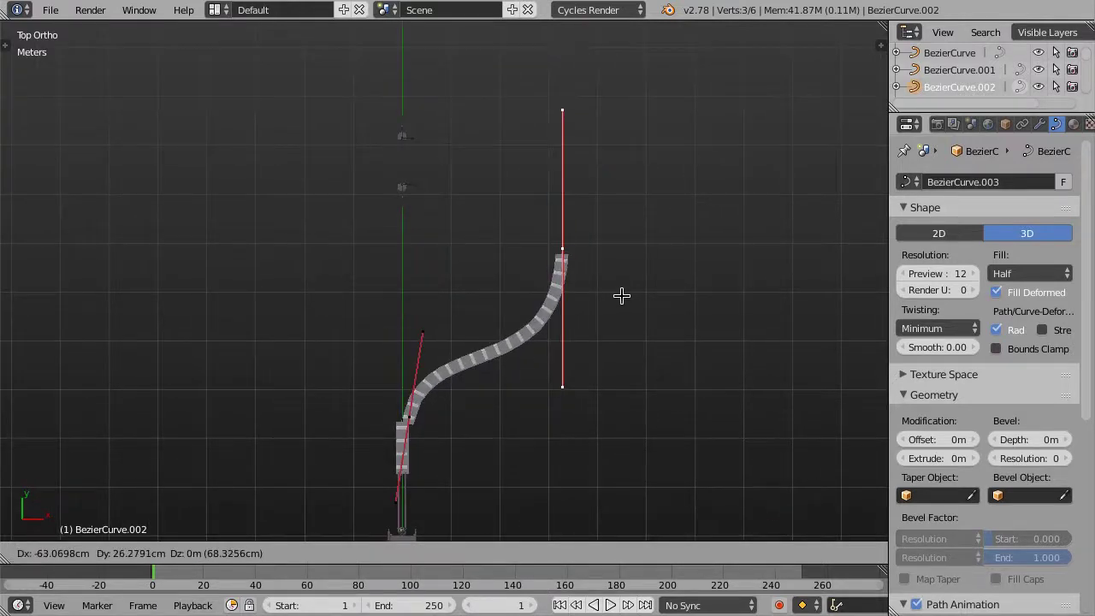
left_click(629, 278)
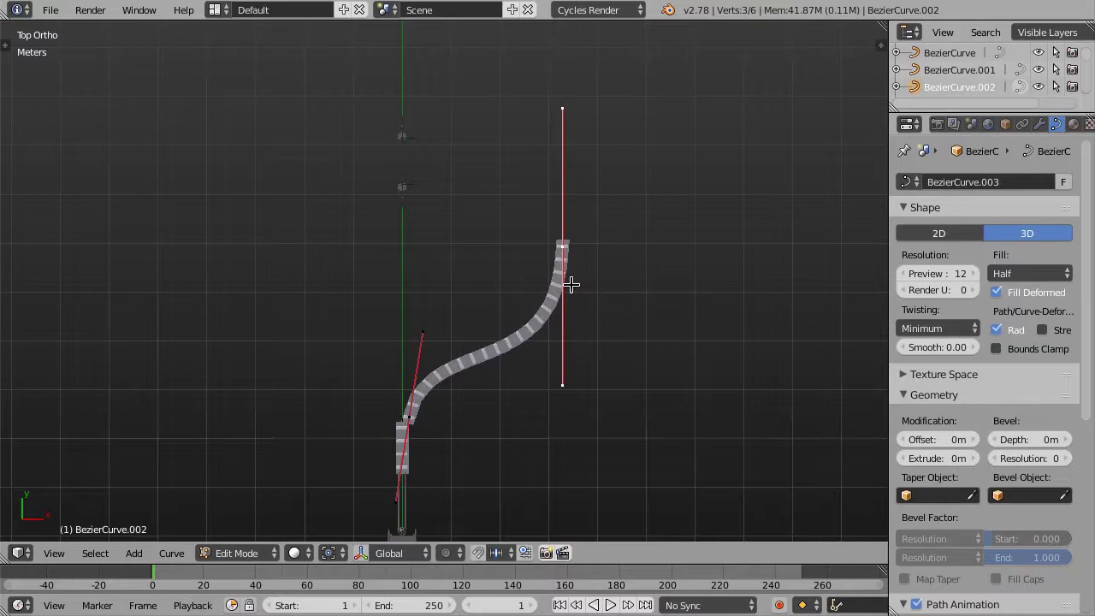
Shorten the handle at the curve's end point
scroll(577, 299, "up", 2, "ctrl")
scroll(575, 295, "up", 1, "ctrl")
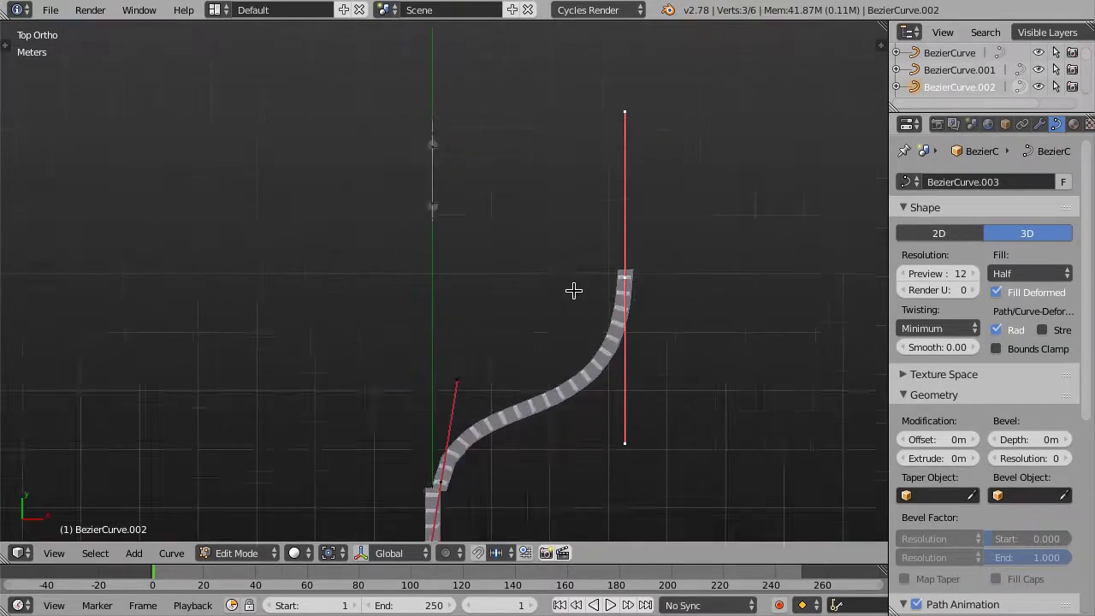
scroll(574, 291, "up", 2)
key("s")
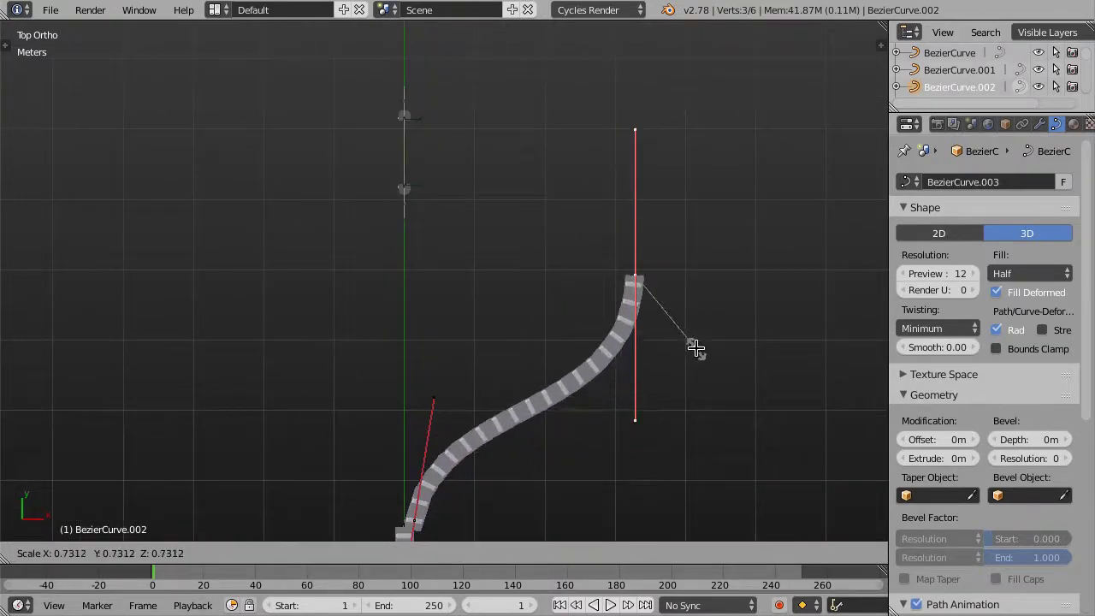
left_click(684, 353)
scroll(667, 355, "up", 1, "shift")
Extrude a new curve point up and to the left and rotate its handle
key("e")
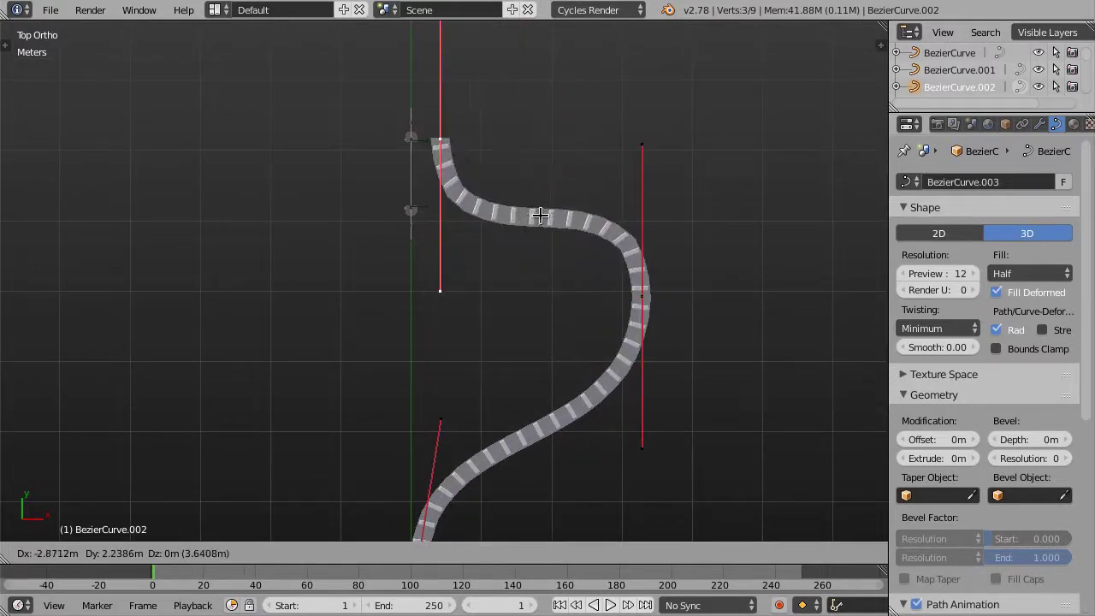
left_click(542, 234)
key("s")
key("Escape")
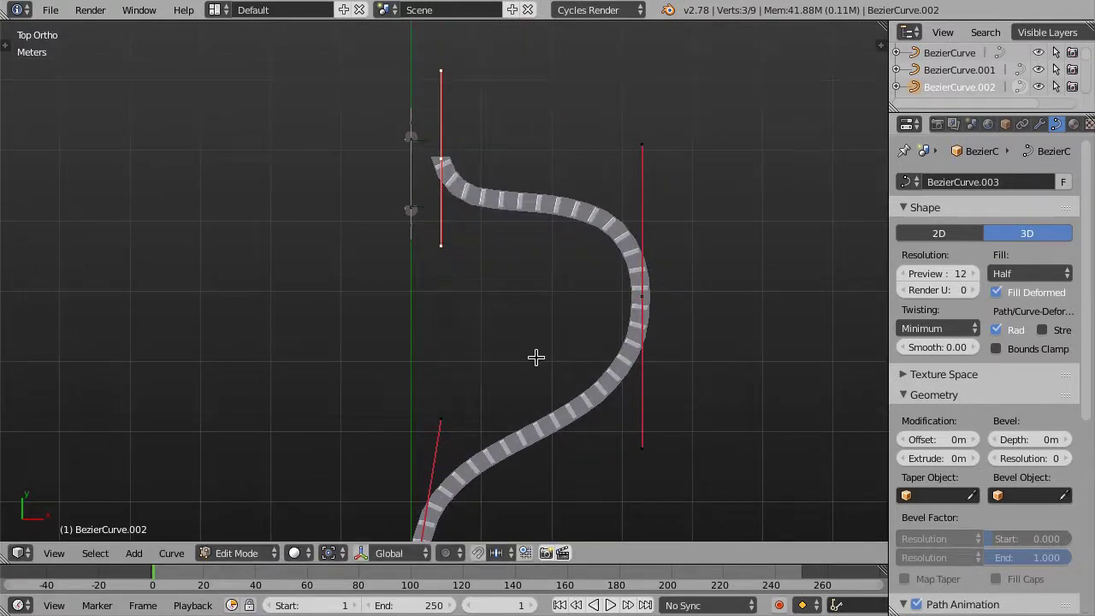
key("r")
left_click(679, 44)
Flatten the new point's handle into a horizontal line by scaling Y to 0
key("g")
key("x")
key("s")
key("y")
key("0")
key("Return")
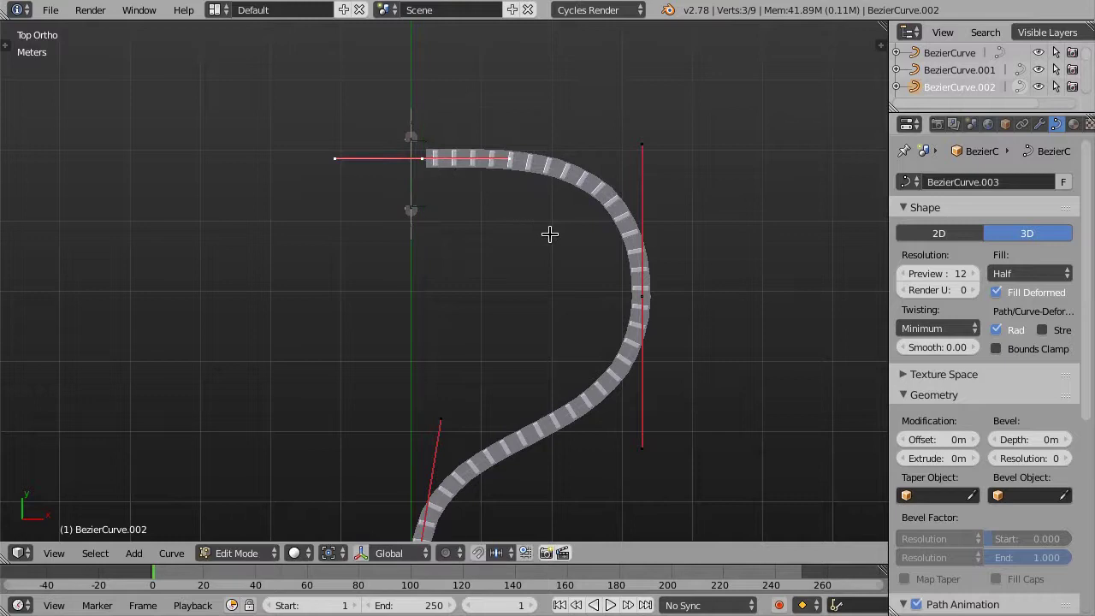
Slide the track's end further left and lengthen its handle, then orbit to check the S-shape
key("g")
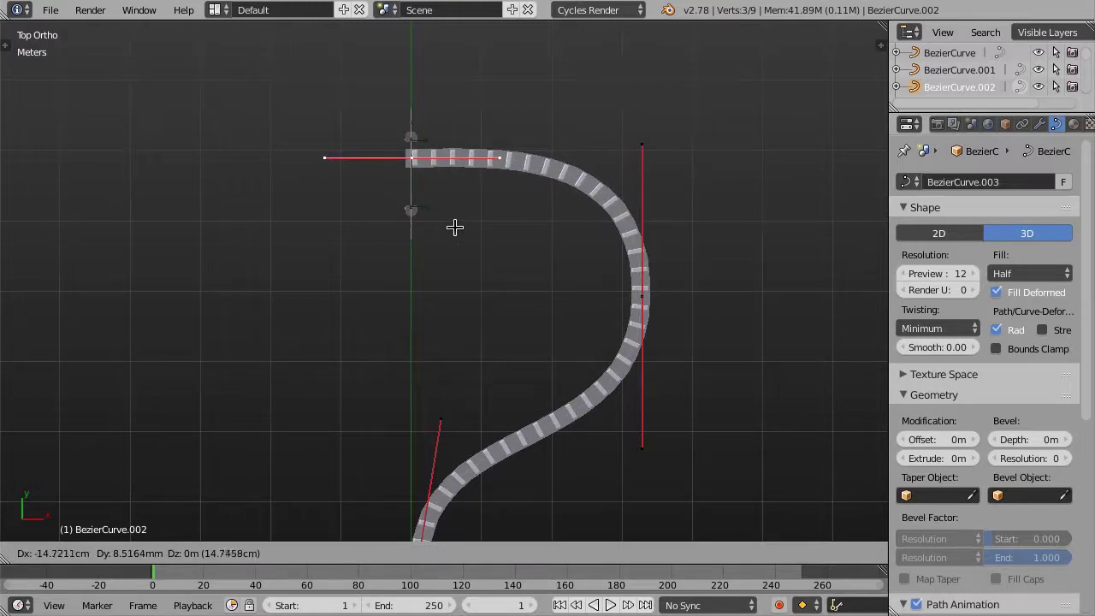
left_click(463, 224)
key("s")
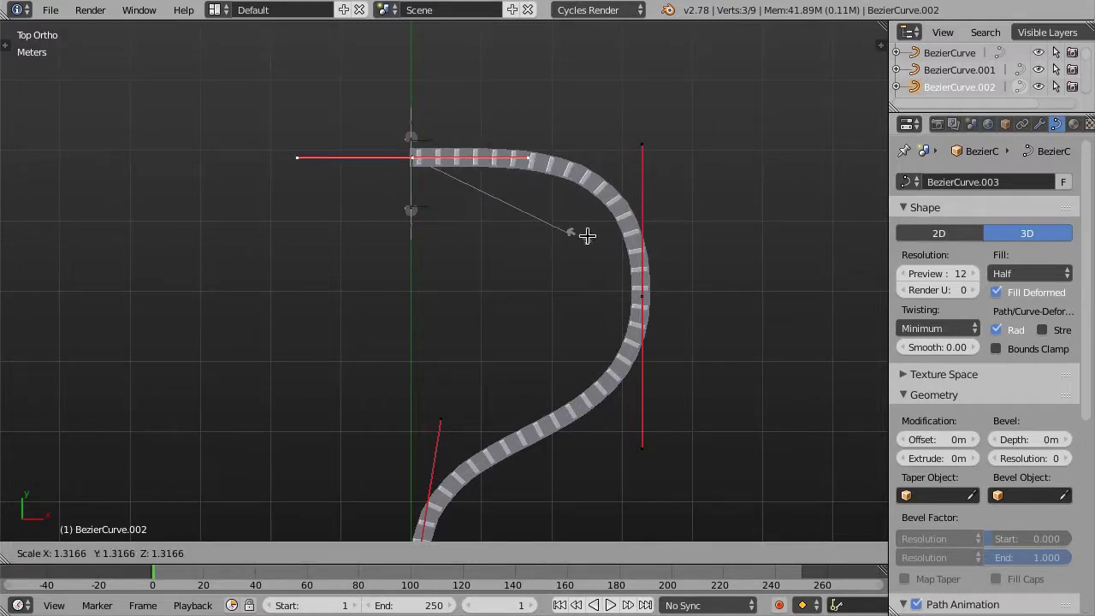
left_click(596, 238)
mouse_move(677, 294)
middle_mouse_down()
mouse_move(384, 262)
mouse_move(594, 240)
mouse_move(484, 379)
middle_mouse_up()
Shorten the middle bend's handle slightly to smooth the track
key("s")
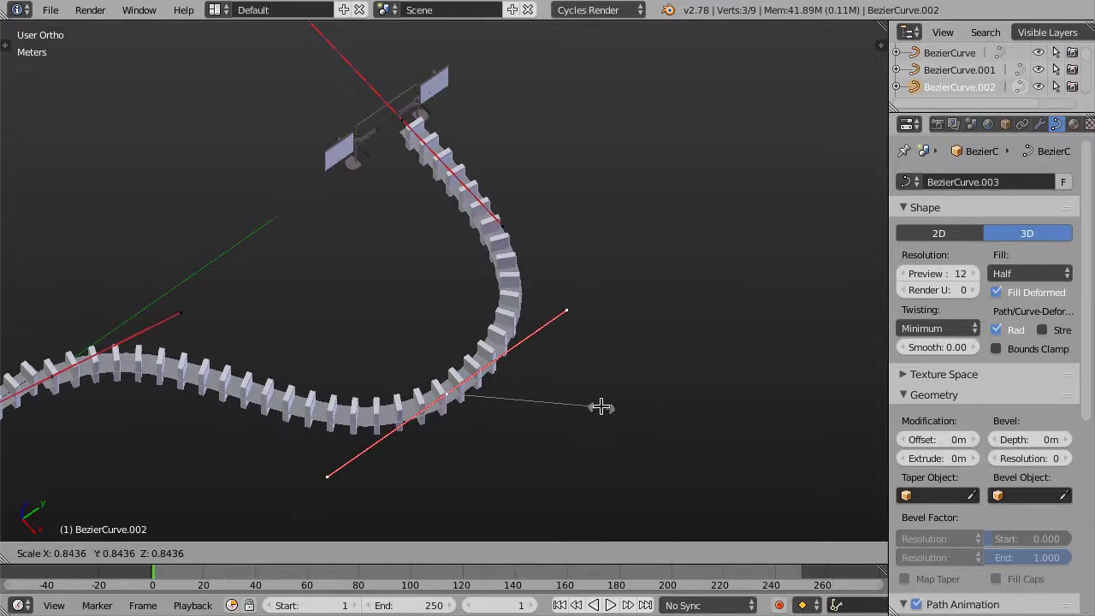
left_click(590, 406)
middle_click_drag(577, 379, 517, 364)
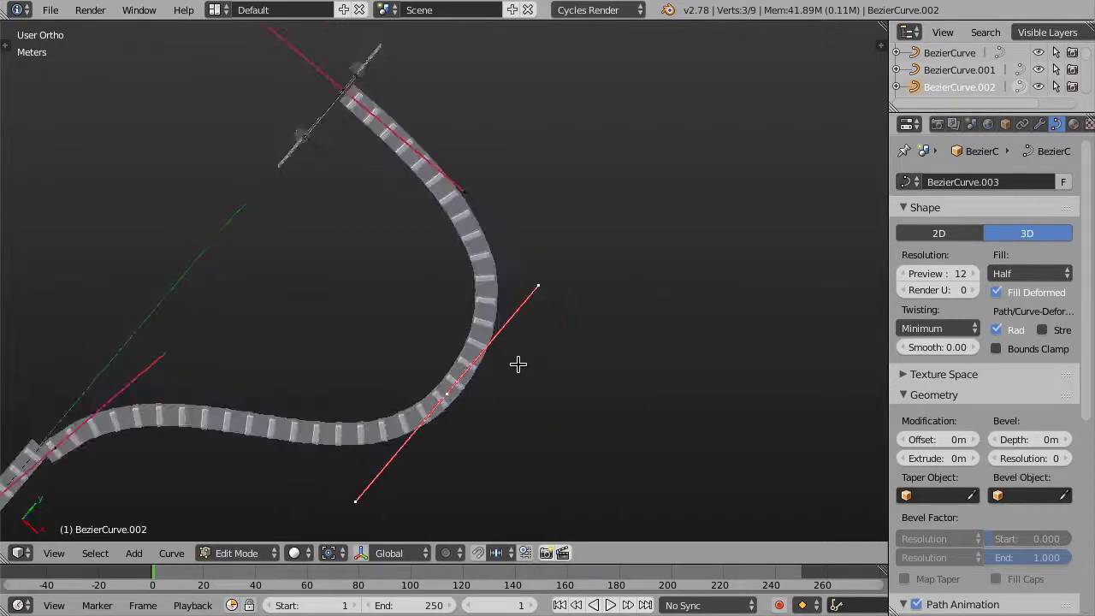
key("s")
left_click(599, 325)
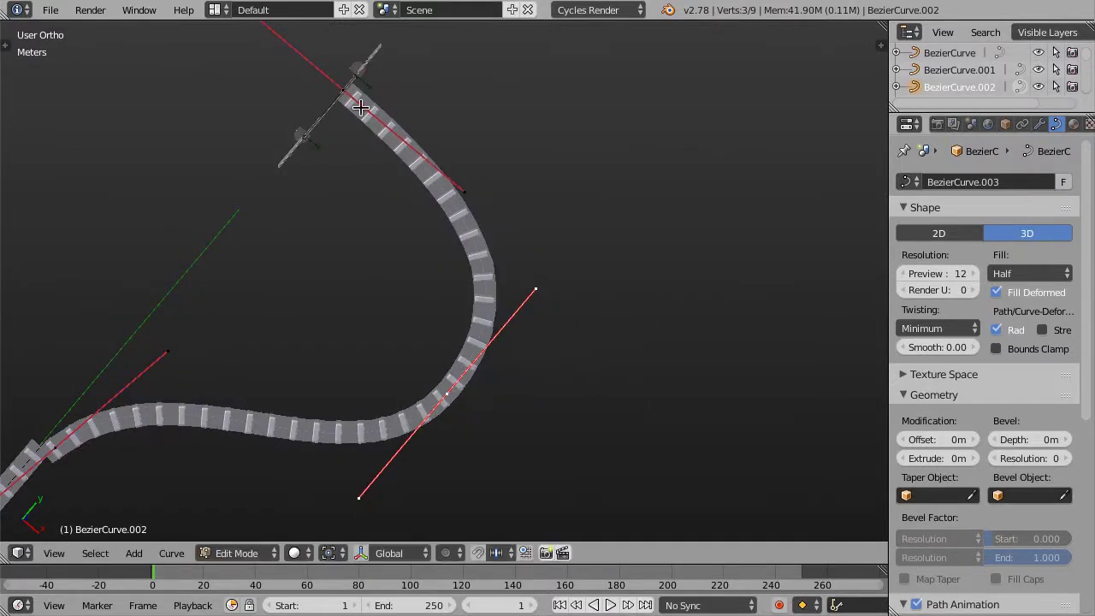
middle_click_drag(627, 232, 405, 176)
mouse_move(442, 230)
middle_mouse_down()
mouse_move(394, 220)
mouse_move(411, 269)
mouse_move(411, 252)
middle_mouse_up()
Move the track's end point along Y so the dominoes finish between the stands, then return to Object Mode
scroll(410, 248, "up", 3)
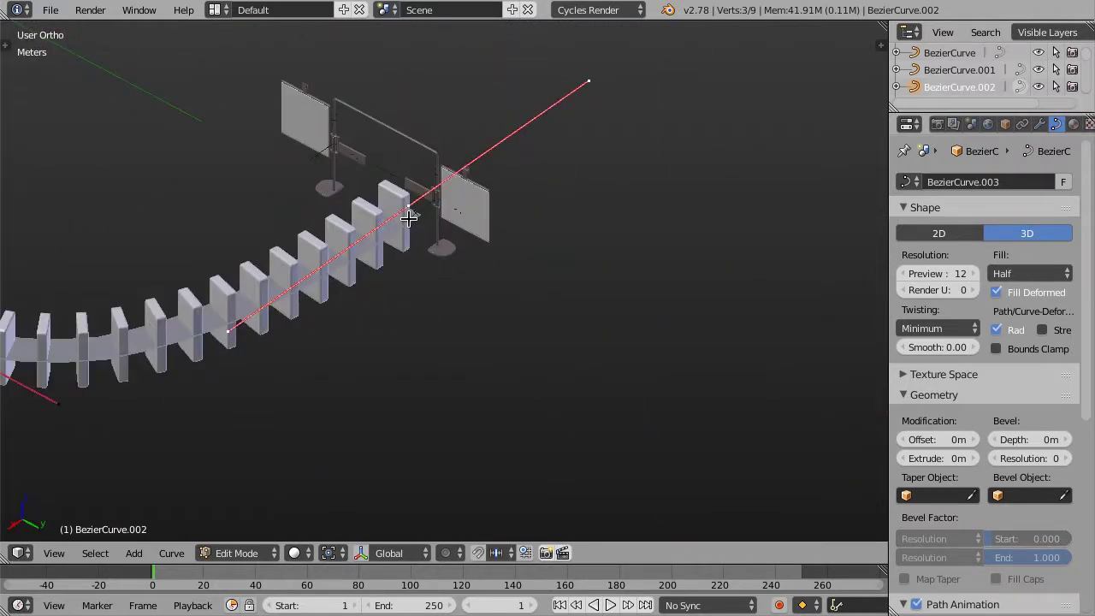
scroll(418, 214, "up", 3)
mouse_move(419, 214)
middle_mouse_down()
mouse_move(518, 191)
mouse_move(516, 214)
mouse_move(446, 141)
middle_mouse_up()
scroll(519, 100, "down", 1)
scroll(523, 205, "down", 1)
scroll(530, 311, "down", 1)
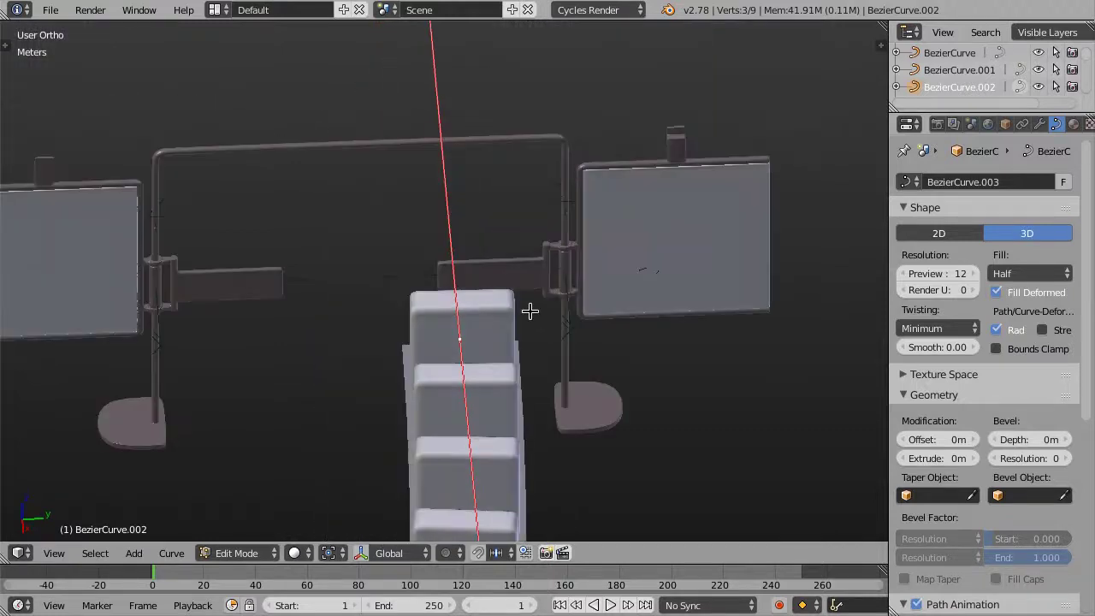
scroll(517, 311, "down", 1)
scroll(556, 320, "down", 2, "shift")
key("g")
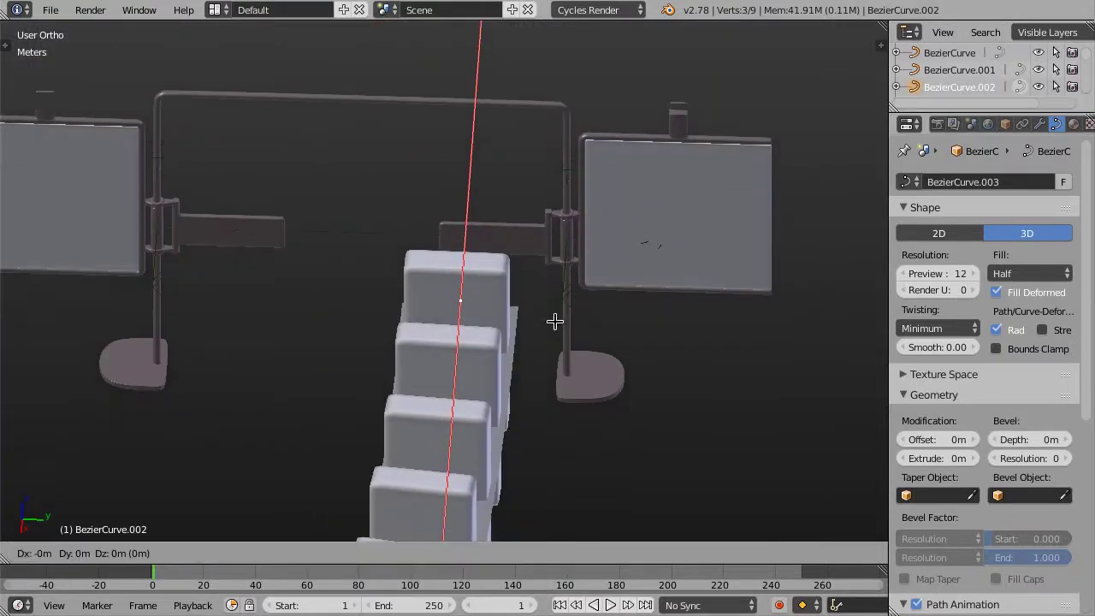
key("y")
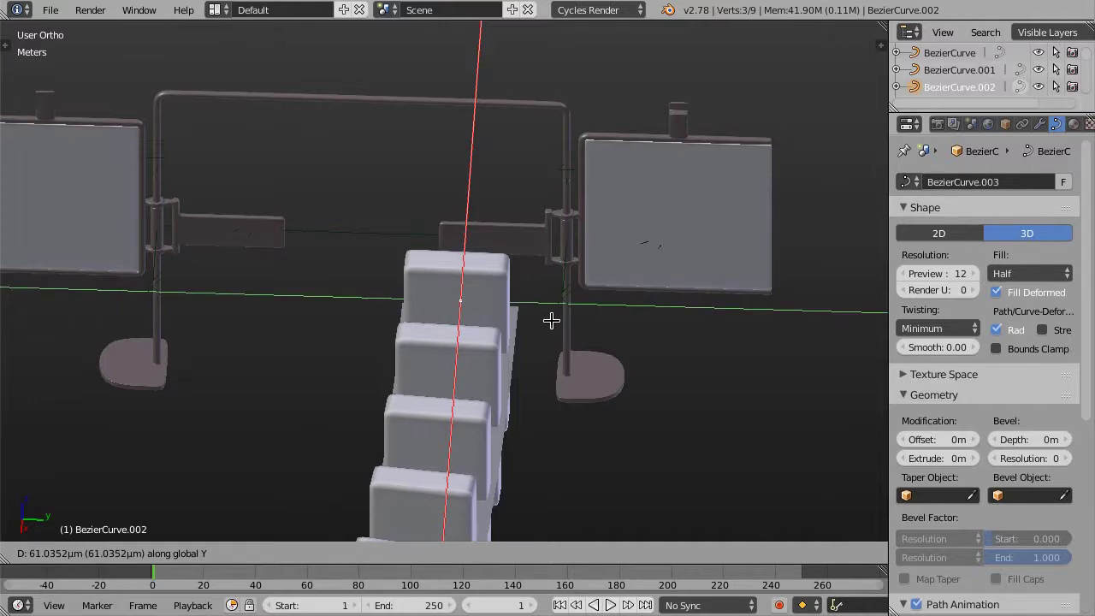
left_click(554, 318)
mouse_move(554, 318)
middle_mouse_down()
mouse_move(367, 319)
mouse_move(411, 293)
mouse_move(461, 343)
mouse_move(477, 337)
middle_mouse_up()
key("Tab")
scroll(384, 298, "down", 6)
In Top view, box-select the lower curved domino track
key("KP_7")
scroll(442, 288, "up", 2)
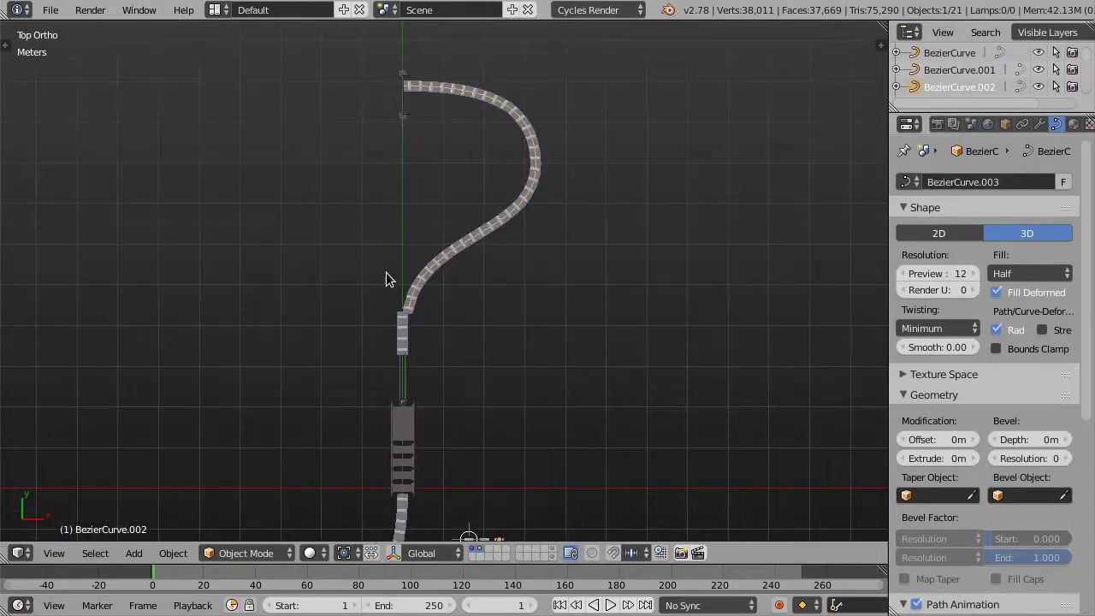
scroll(362, 259, "up", 1)
scroll(385, 296, "up", 3)
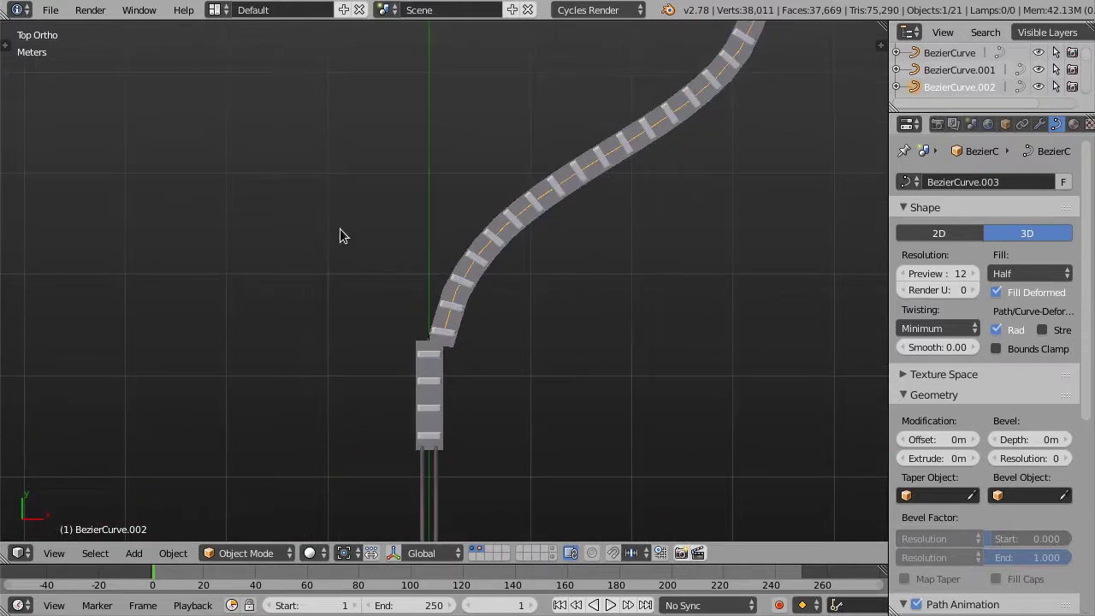
scroll(340, 236, "down", 2)
scroll(455, 196, "down", 1)
scroll(453, 311, "down", 1)
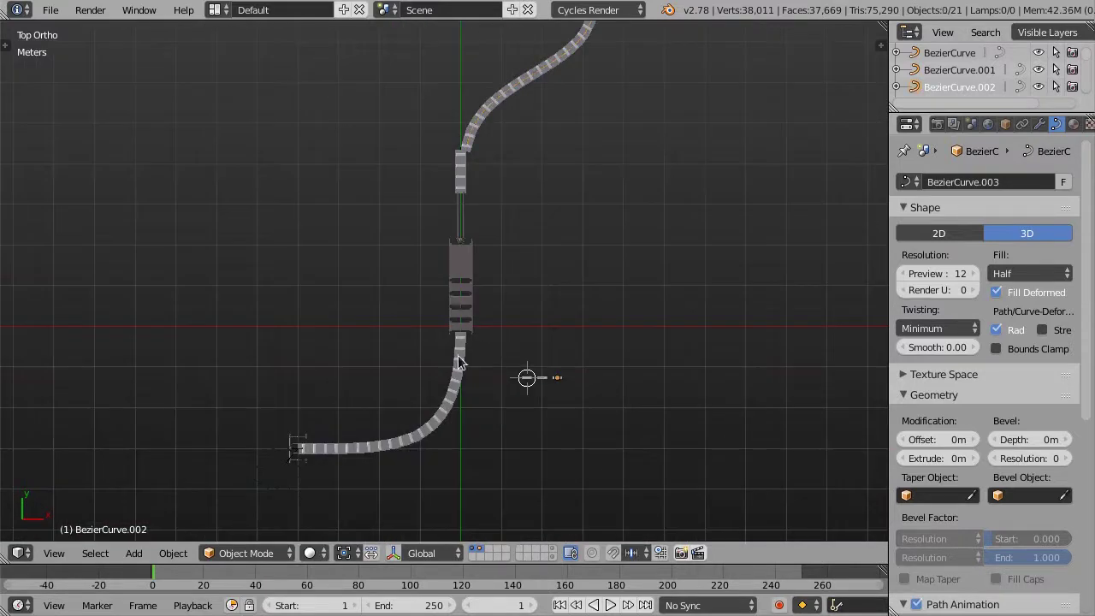
middle_click_drag(458, 361, 417, 393, "shift")
key("b")
left_click_drag(344, 378, 486, 438)
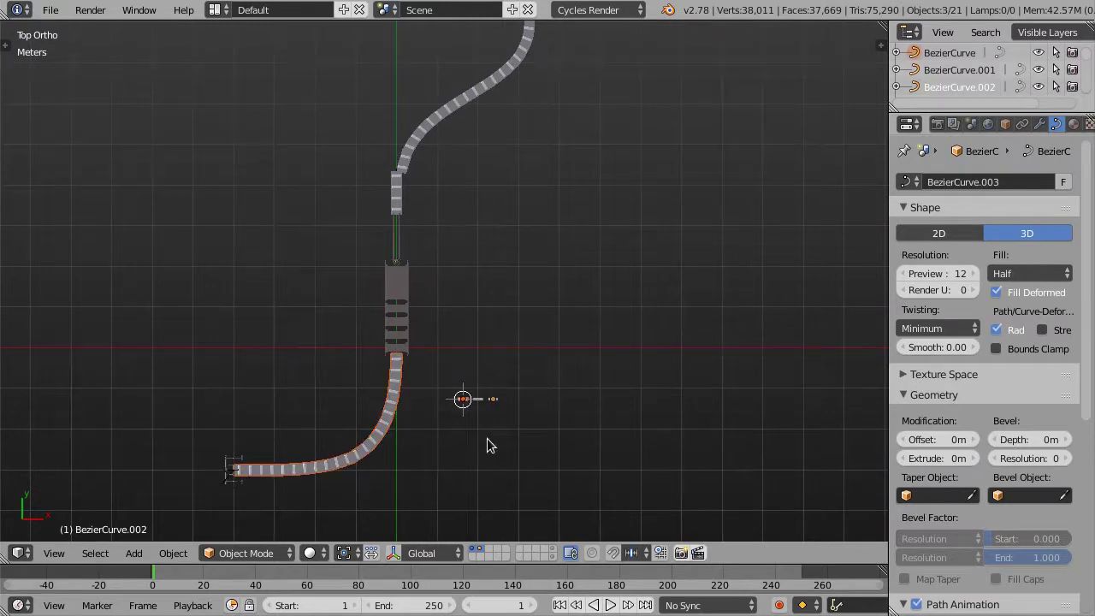
Duplicate the track, offset the copy along X beside the original, and select BezierCurve.003
key("shift+d")
key("x")
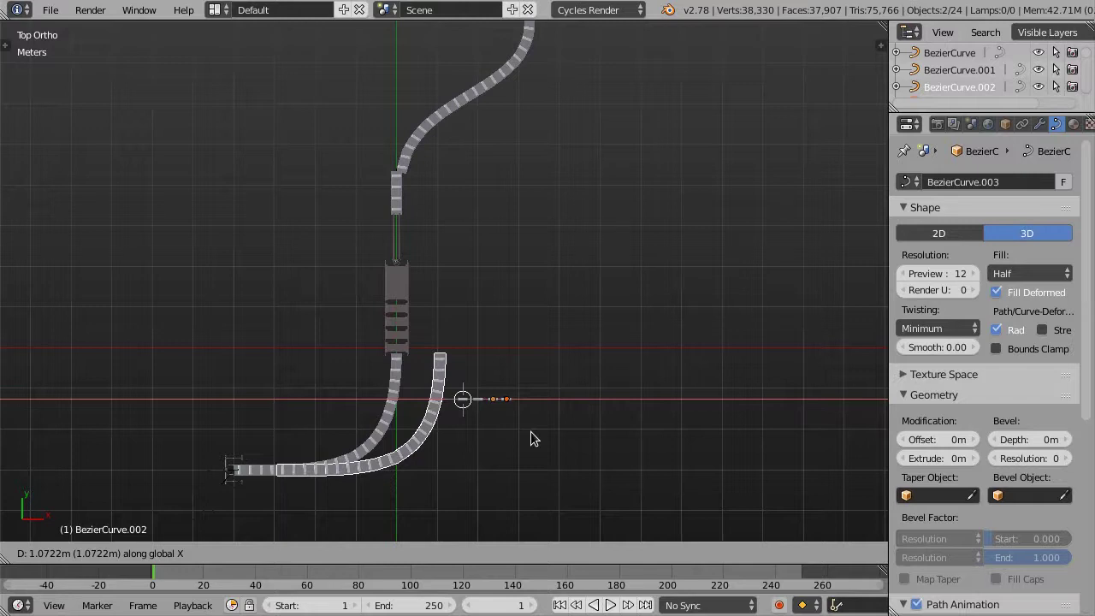
left_click(530, 431)
scroll(495, 414, "up", 6)
scroll(495, 414, "down", 3)
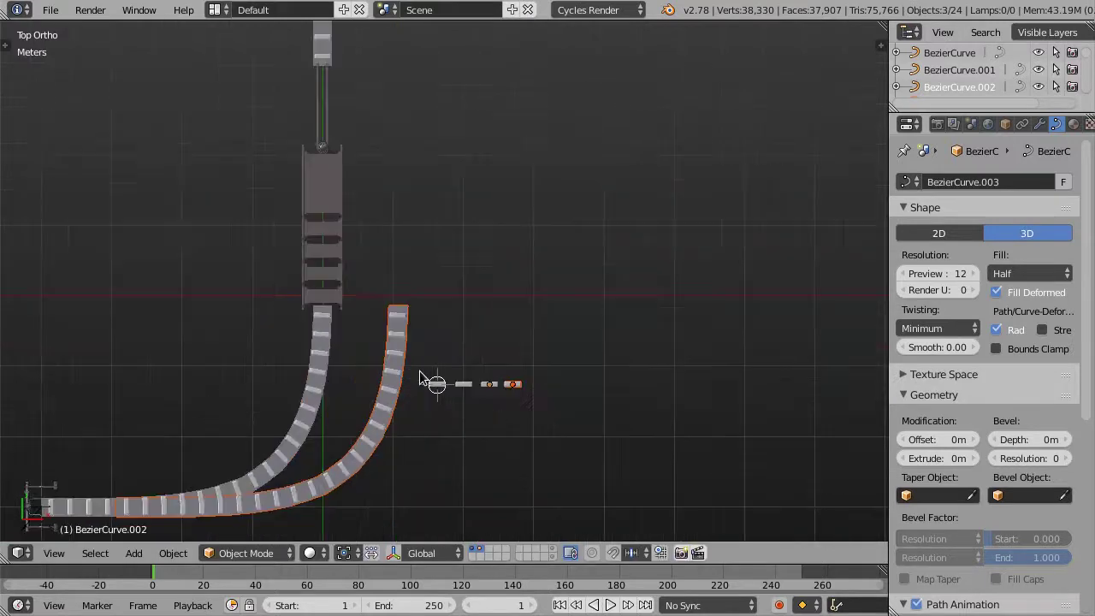
middle_click_drag(420, 377, 470, 365, "shift")
scroll(724, 186, "down", 1)
scroll(950, 74, "down", 2)
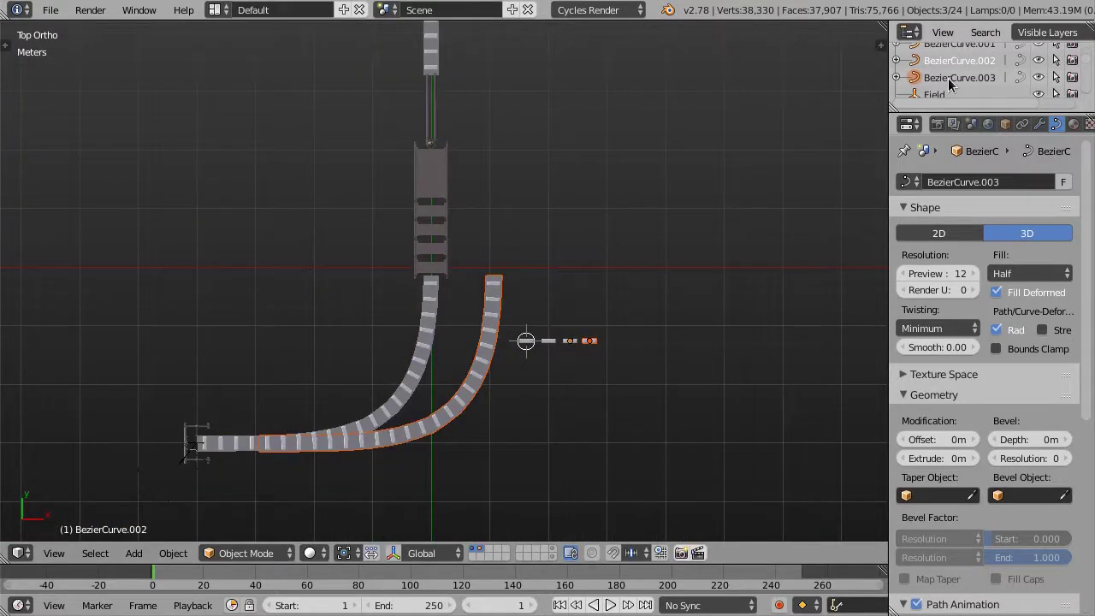
left_click(954, 77)
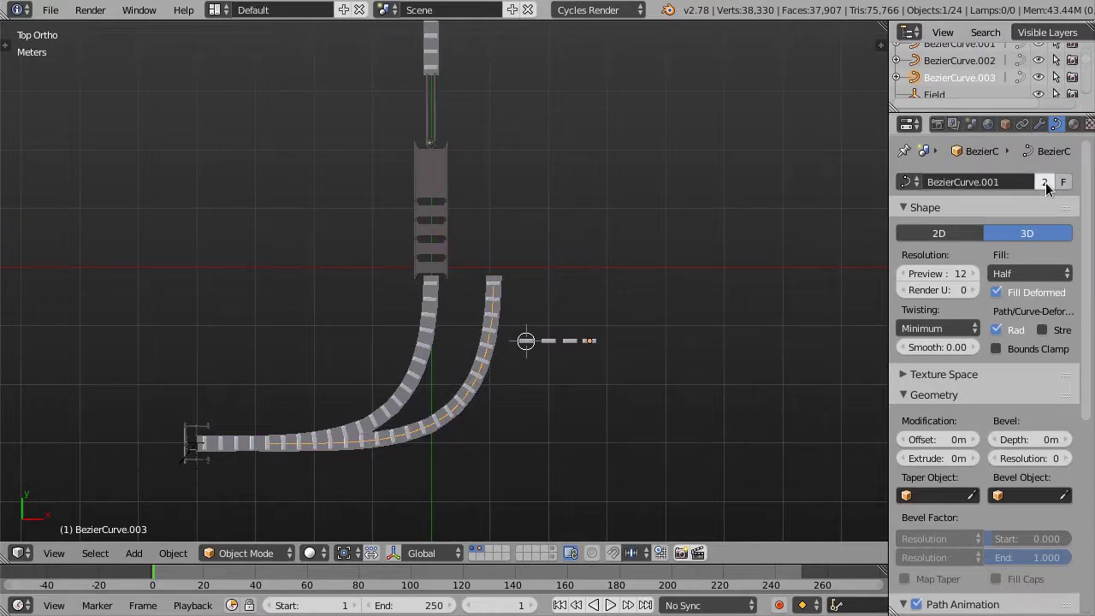
Give the copy its own curve data, BezierCurve.004, and move the curve upward
left_click(1045, 183)
key("Tab")
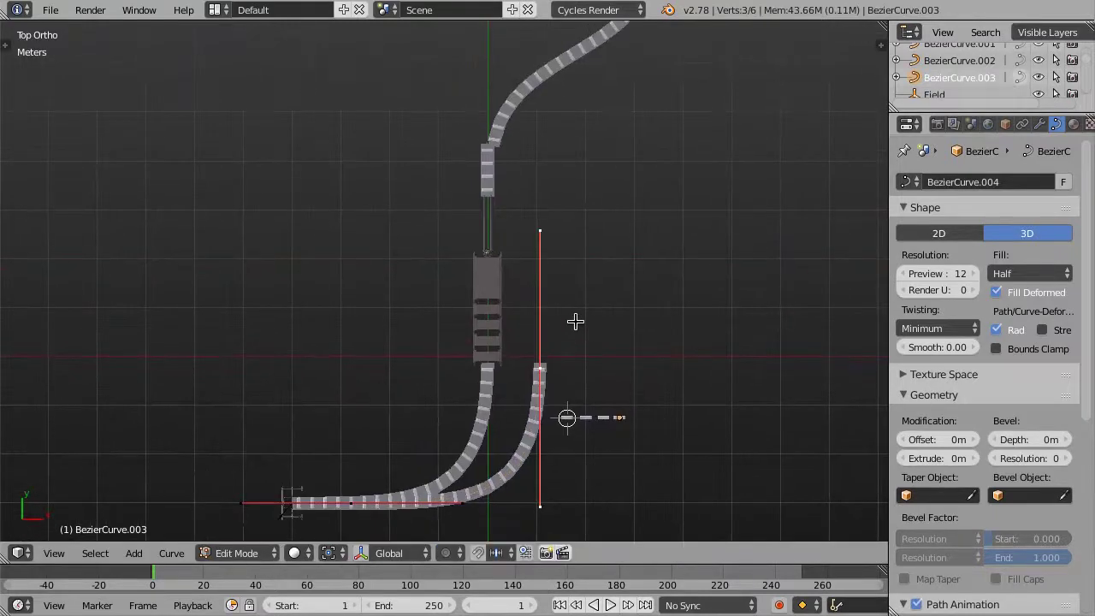
key("g")
left_click(583, 143)
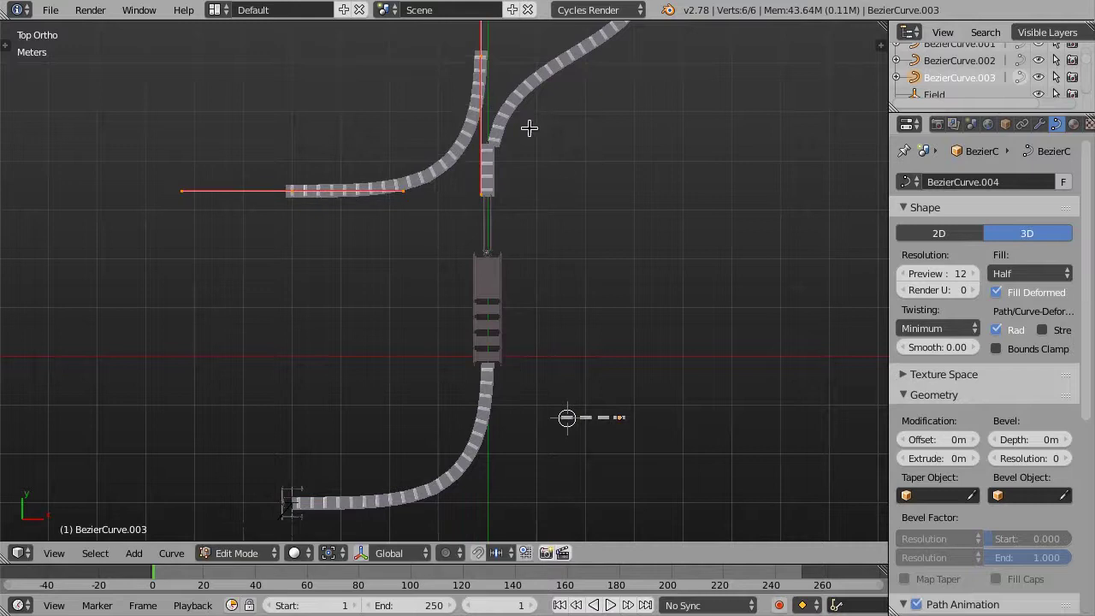
middle_click_drag(528, 128, 570, 303, "shift")
Move one control point up and left and rotate its handle to a diagonal
right_click(570, 303)
key("g")
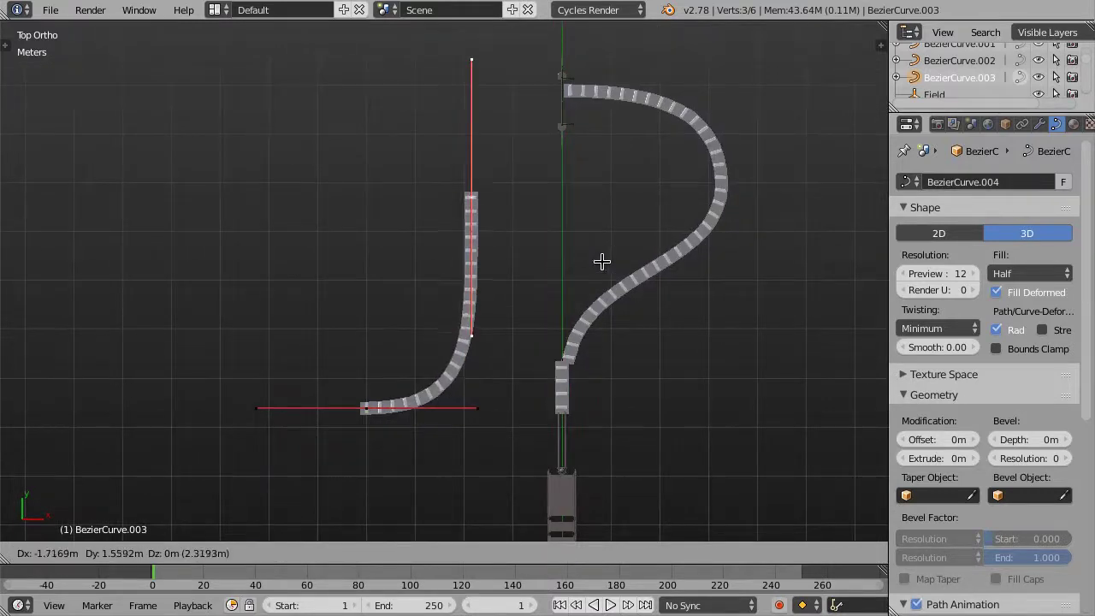
left_click(595, 255)
key("r")
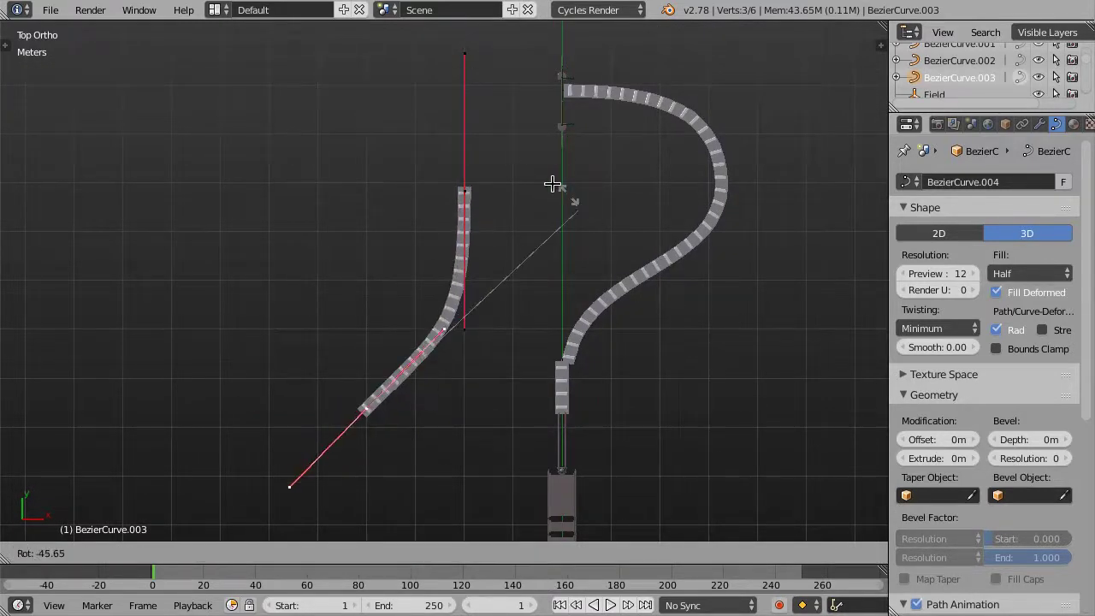
left_click(448, 151)
Bring the branch's other end down to the fork and align its handle with the trunk
key("g")
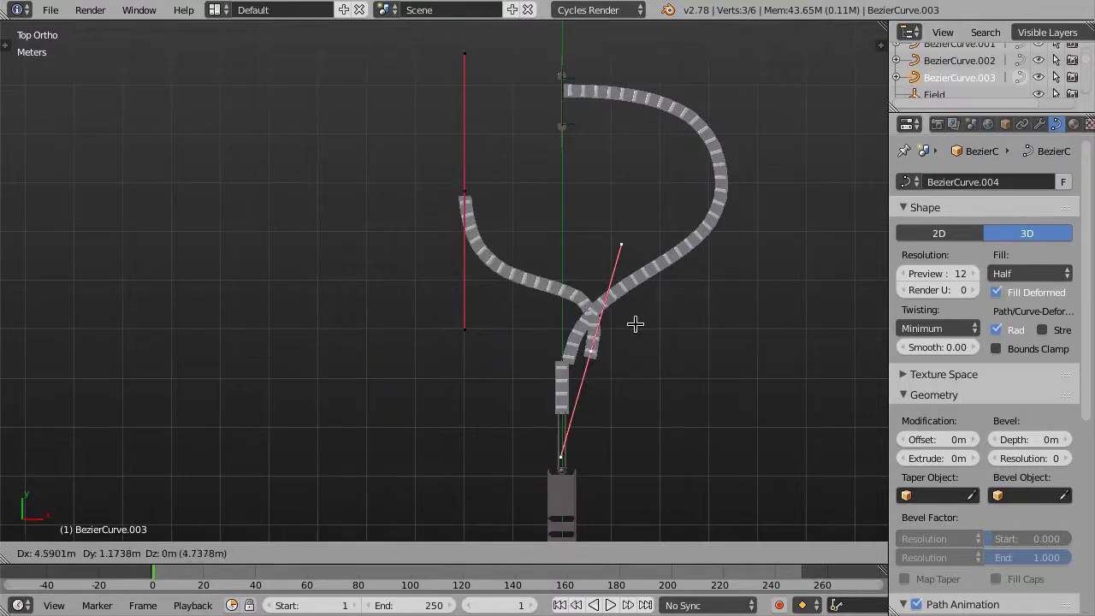
left_click_drag(668, 320, 638, 323)
key("r")
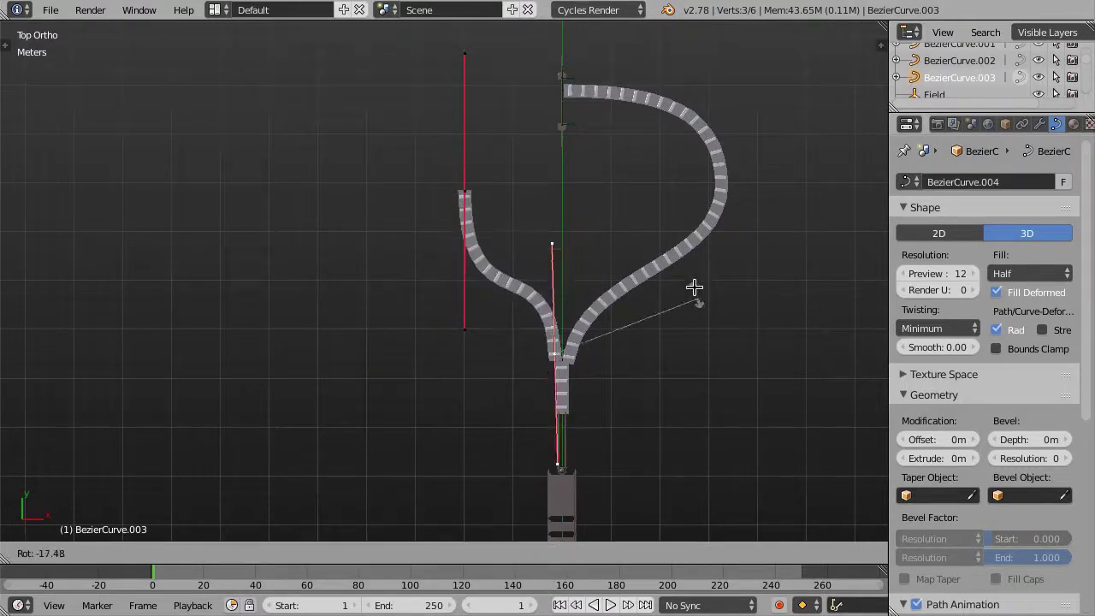
left_click(691, 288)
scroll(579, 371, "up", 3)
scroll(579, 372, "up", 3)
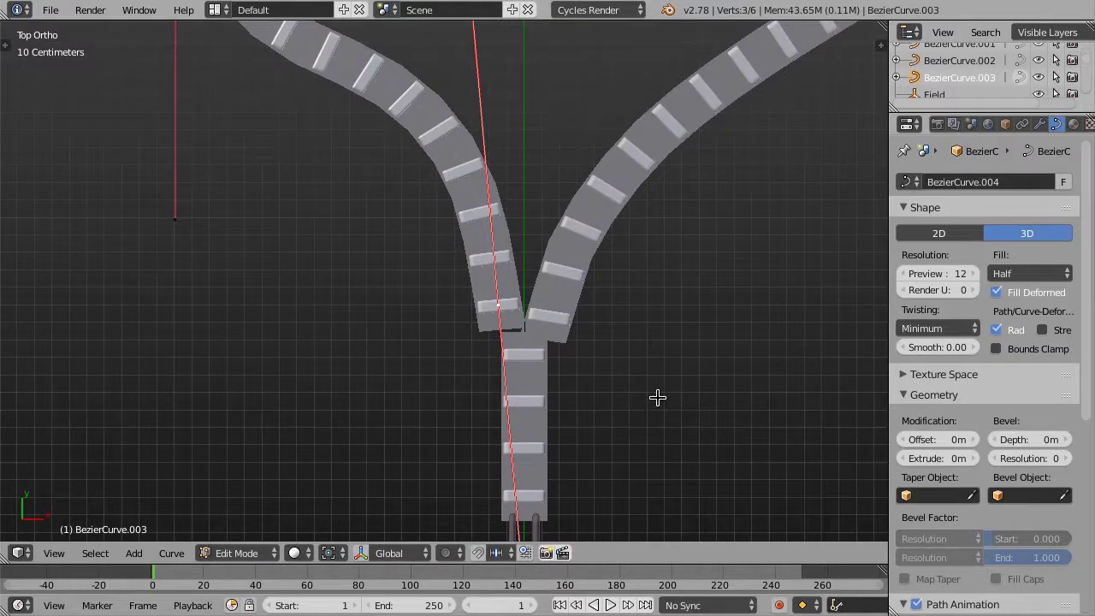
Fine-tune the junction point's position so the branch starts cleanly at the fork
key("g")
scroll(568, 398, "up", 2)
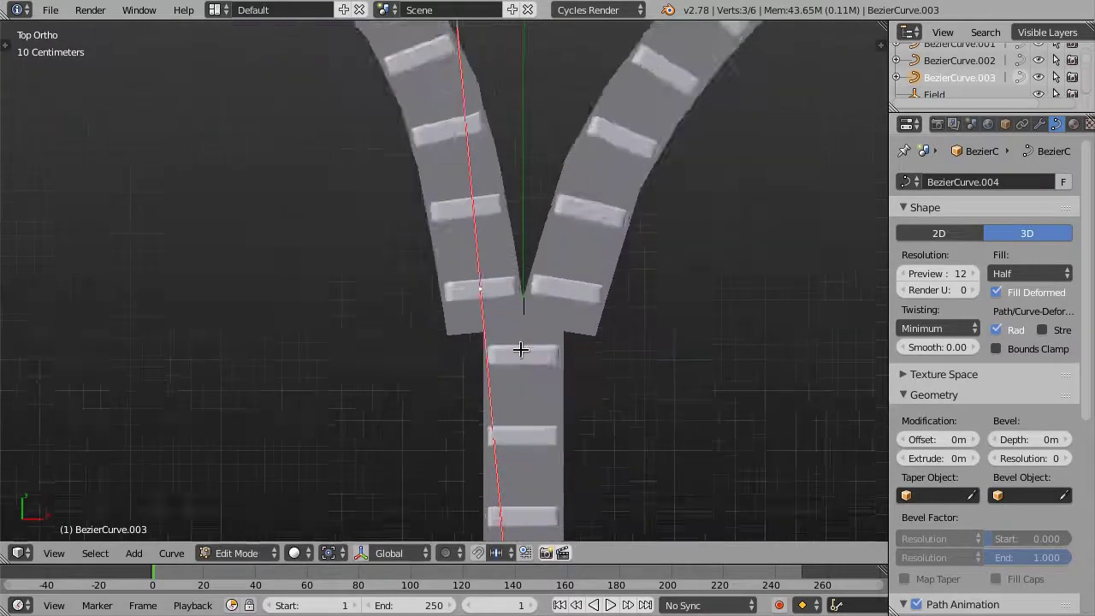
scroll(577, 329, "up", 3)
key("g")
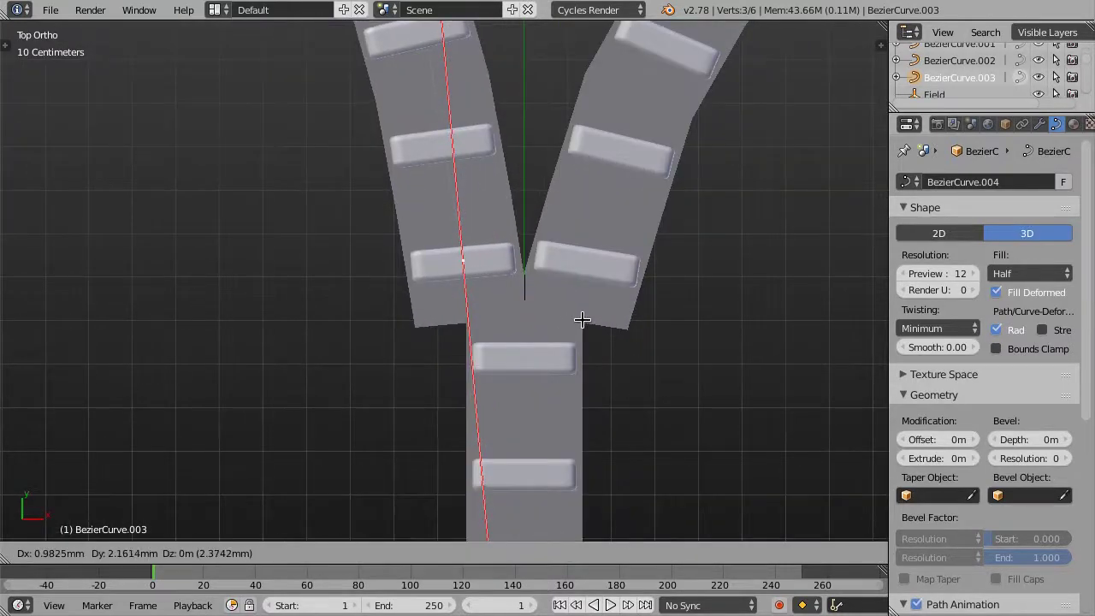
left_click(582, 320)
scroll(582, 319, "down", 6)
scroll(582, 319, "down", 3)
scroll(452, 276, "down", 1)
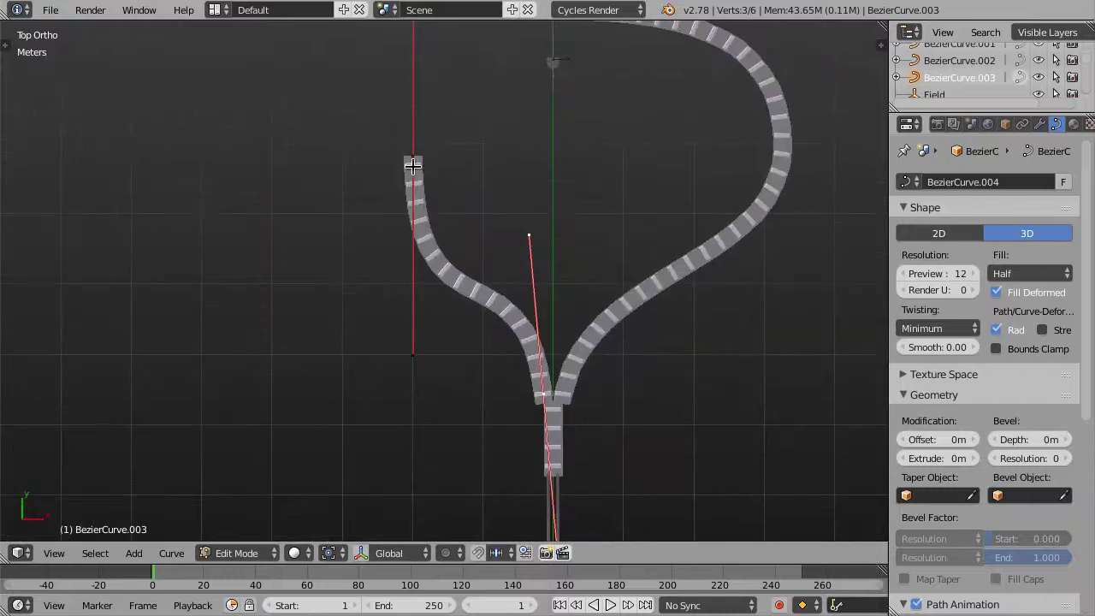
Move the branch's end handle to the left and resize it
key("g")
left_click(572, 247)
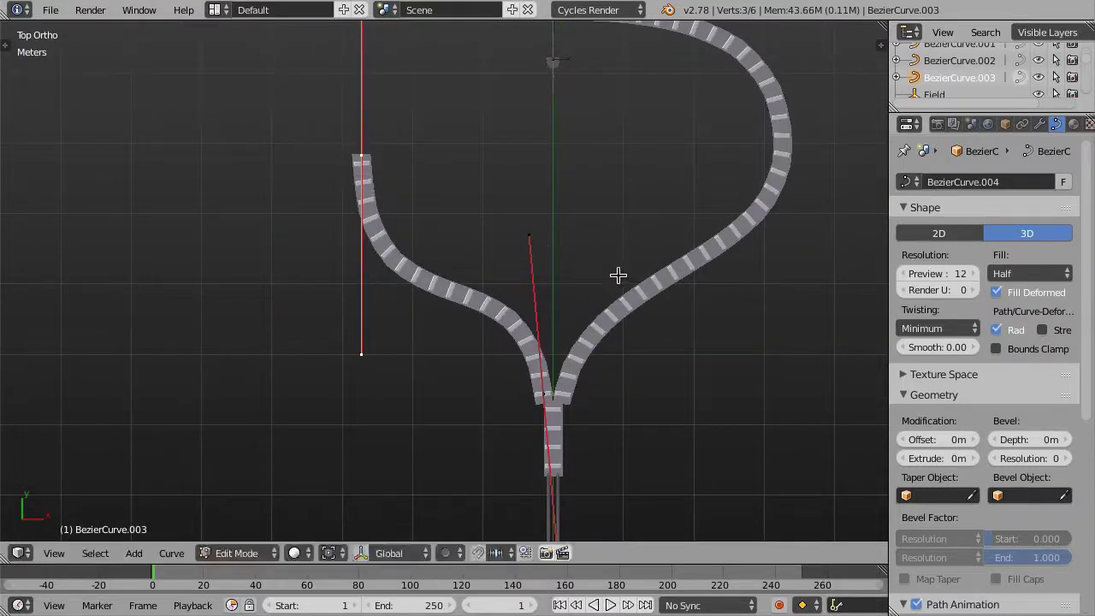
key("s")
left_click(573, 245)
middle_click_drag(557, 235, 444, 335, "shift")
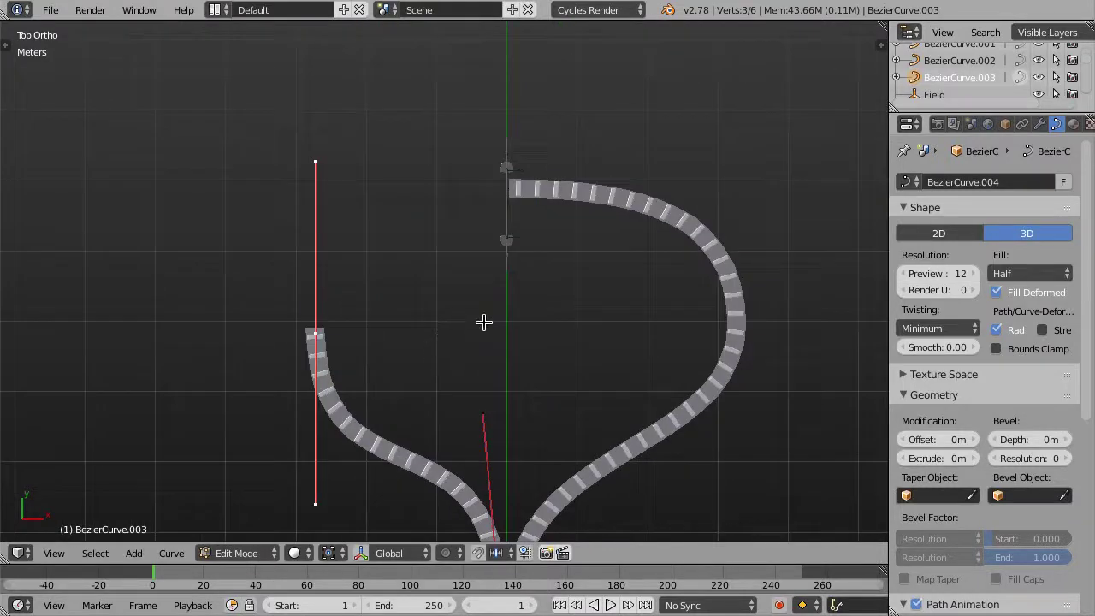
Move the upper curve point up and right, then rotate and shorten its handle to lie flatter
key("g")
left_click(599, 258)
key("r")
left_click(477, 313)
key("s")
left_click(511, 286)
key("r")
left_click(574, 343)
key("s")
left_click(574, 342)
Bring the branch end up beside the right branch and reposition the lower curve point with a shorter handle
key("g")
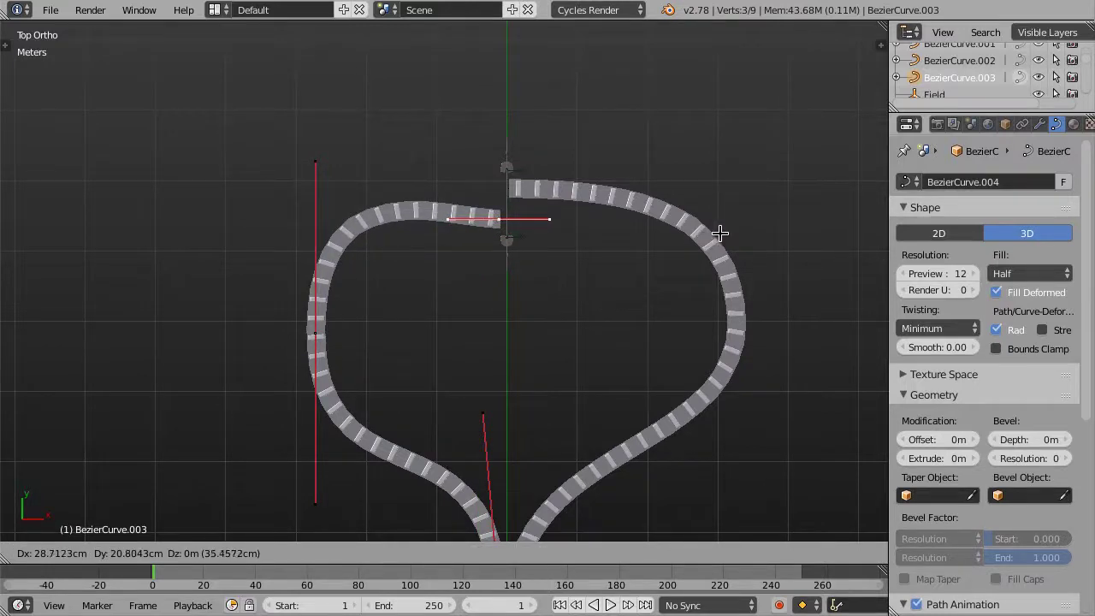
left_click(766, 231)
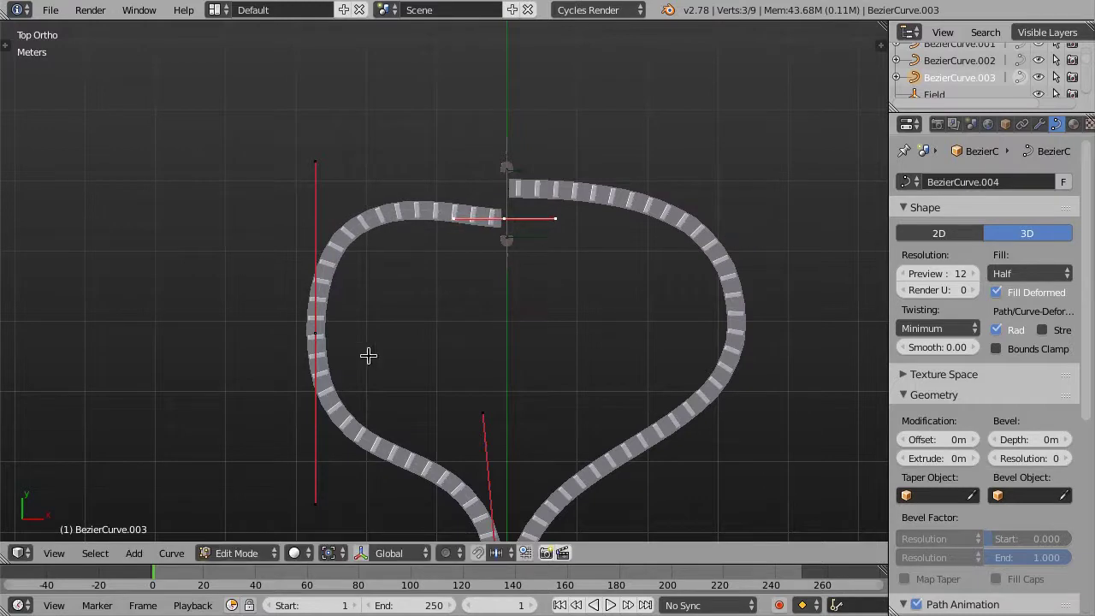
key("s")
left_click(488, 337)
key("g")
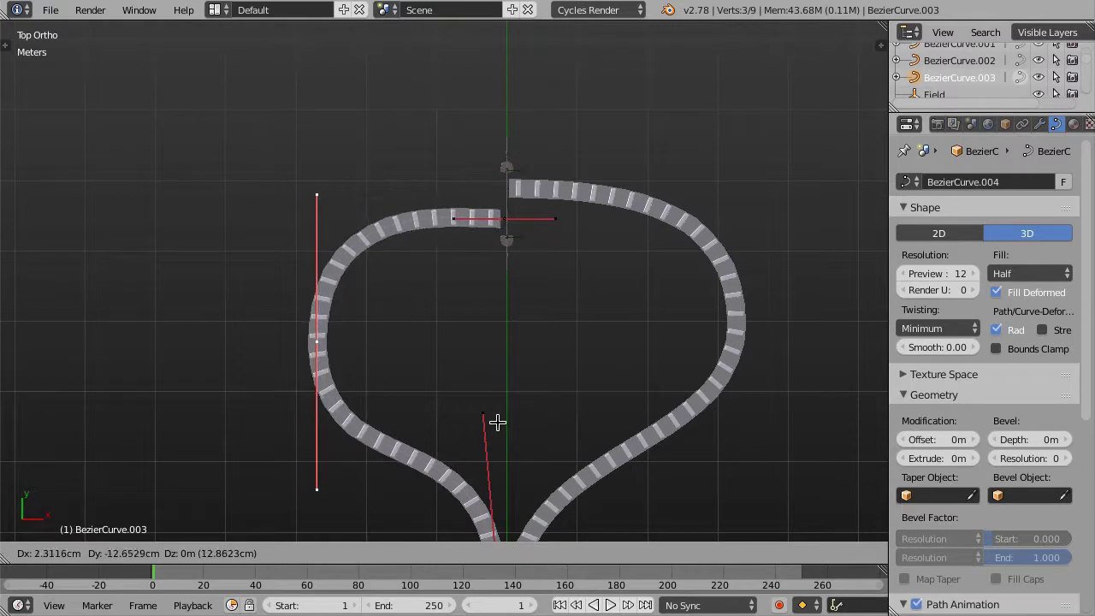
left_click(507, 445)
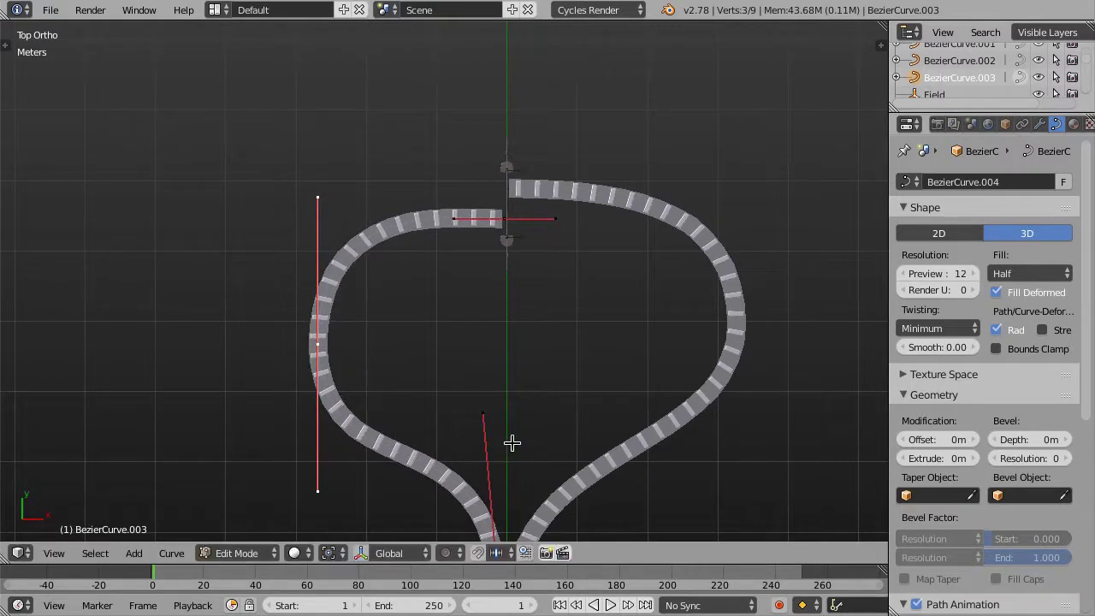
Nudge the lower curve point and shift the branch end slightly sideways
key("g")
left_click(519, 311)
scroll(508, 257, "up", 1)
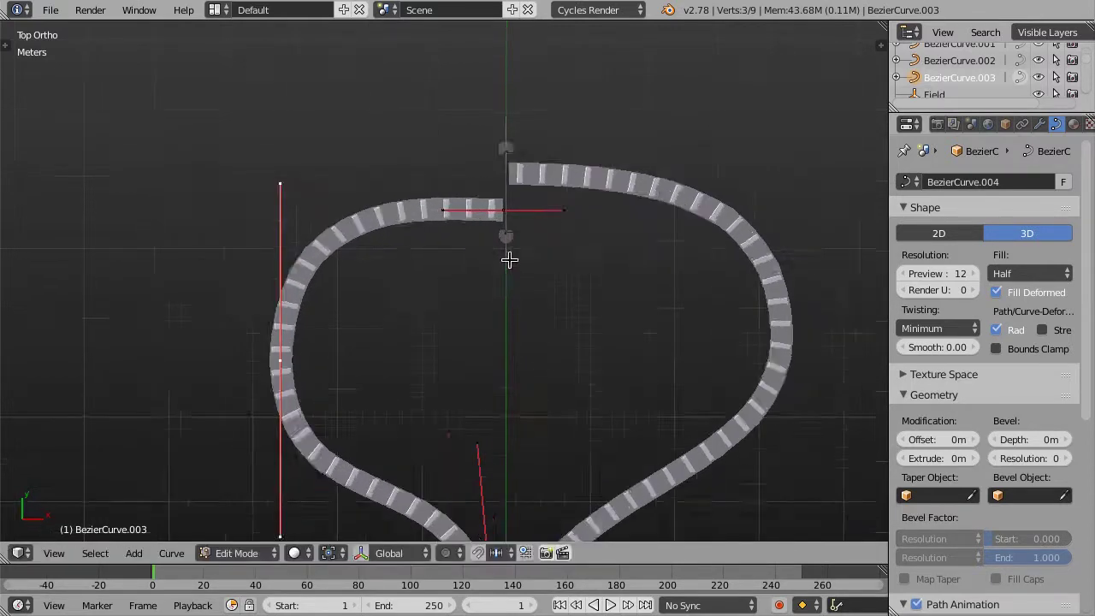
scroll(508, 257, "up", 2)
key("g")
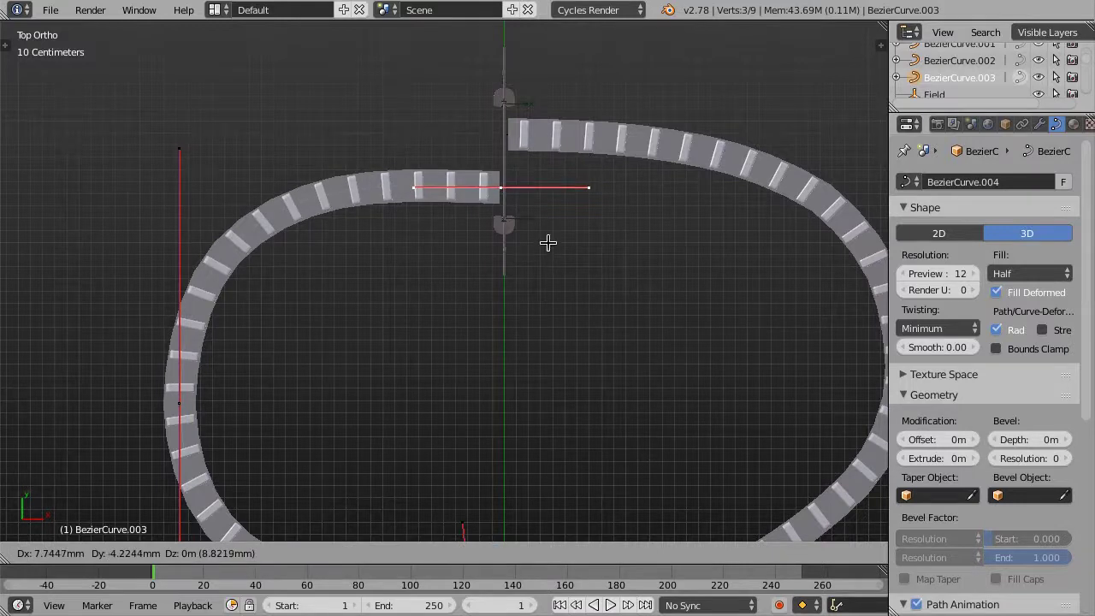
left_click(575, 247)
Orbit to inspect the heart-shaped domino loop and return to Object Mode
mouse_move(475, 332)
middle_mouse_down()
mouse_move(599, 285)
mouse_move(362, 273)
mouse_move(541, 252)
mouse_move(505, 316)
mouse_move(448, 339)
mouse_move(350, 343)
mouse_move(490, 345)
middle_mouse_up()
scroll(505, 315, "up", 2)
scroll(503, 325, "up", 2)
scroll(491, 335, "up", 2)
scroll(461, 345, "down", 3)
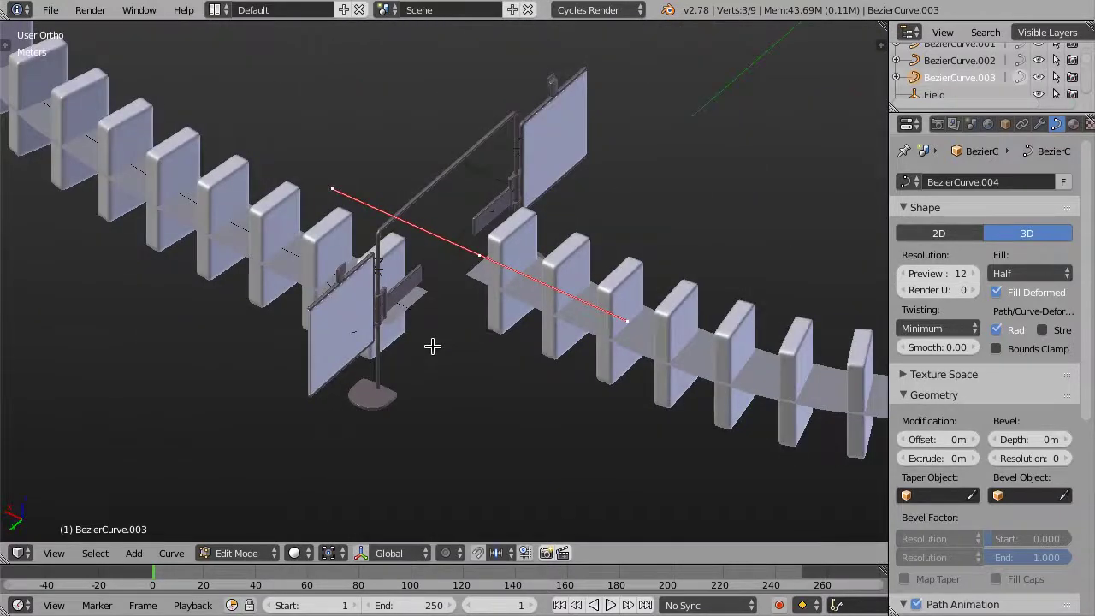
scroll(655, 325, "down", 5)
middle_click_drag(655, 325, 532, 342)
key("Tab")
scroll(574, 303, "down", 2)
mouse_move(575, 303)
middle_mouse_down()
mouse_move(385, 360)
mouse_move(288, 371)
mouse_move(489, 367)
mouse_move(403, 371)
mouse_move(466, 364)
mouse_move(535, 269)
mouse_move(527, 325)
mouse_move(229, 261)
middle_mouse_up()
Orbit around the staircase and select the first spare domino lying beside the track
scroll(379, 294, "up", 3)
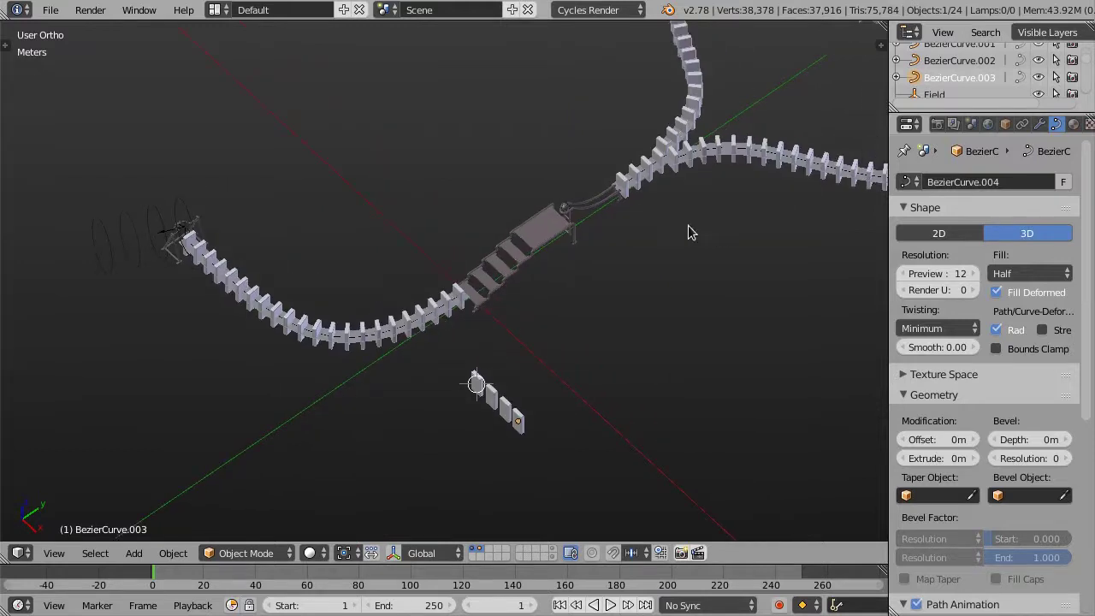
scroll(539, 306, "down", 3)
mouse_move(539, 305)
middle_mouse_down()
mouse_move(487, 305)
mouse_move(498, 294)
middle_mouse_up()
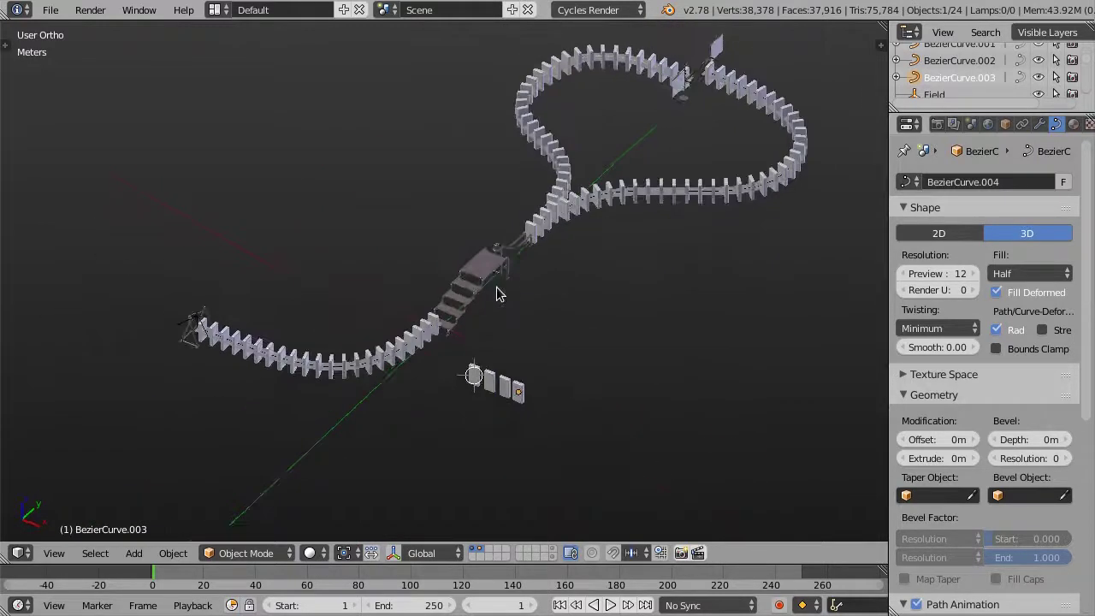
scroll(482, 339, "up", 2)
scroll(447, 254, "up", 2)
scroll(471, 242, "up", 2)
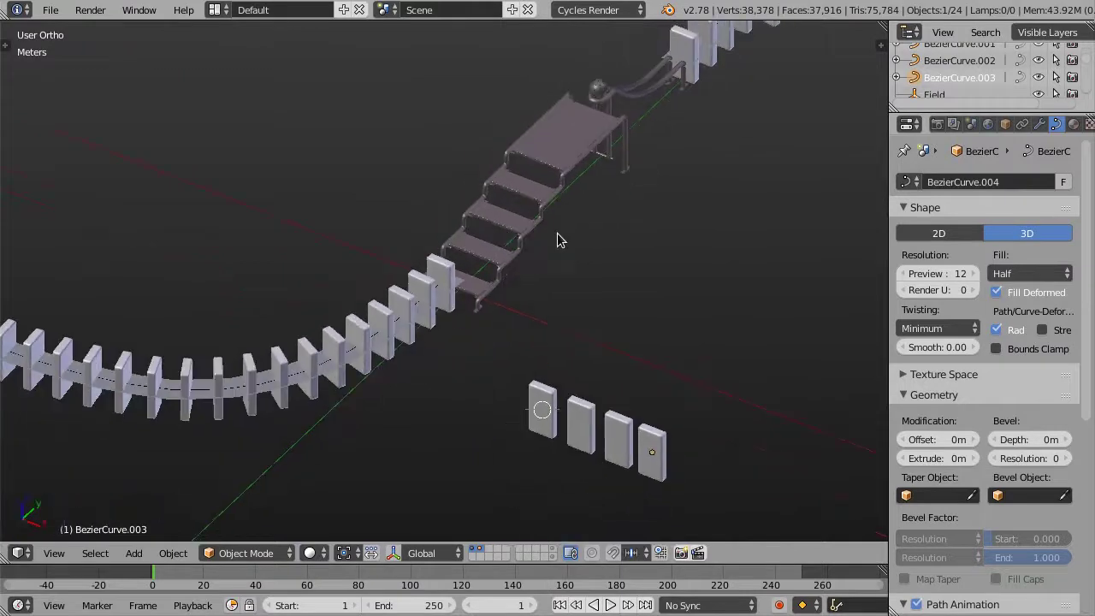
middle_click_drag(557, 240, 358, 224)
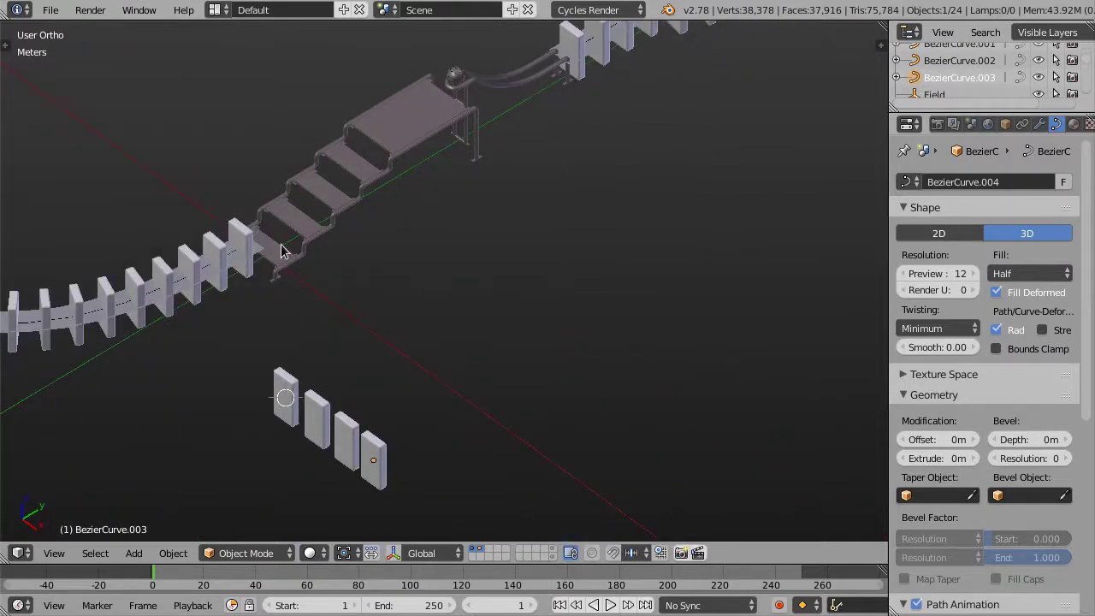
middle_click_drag(283, 250, 355, 265)
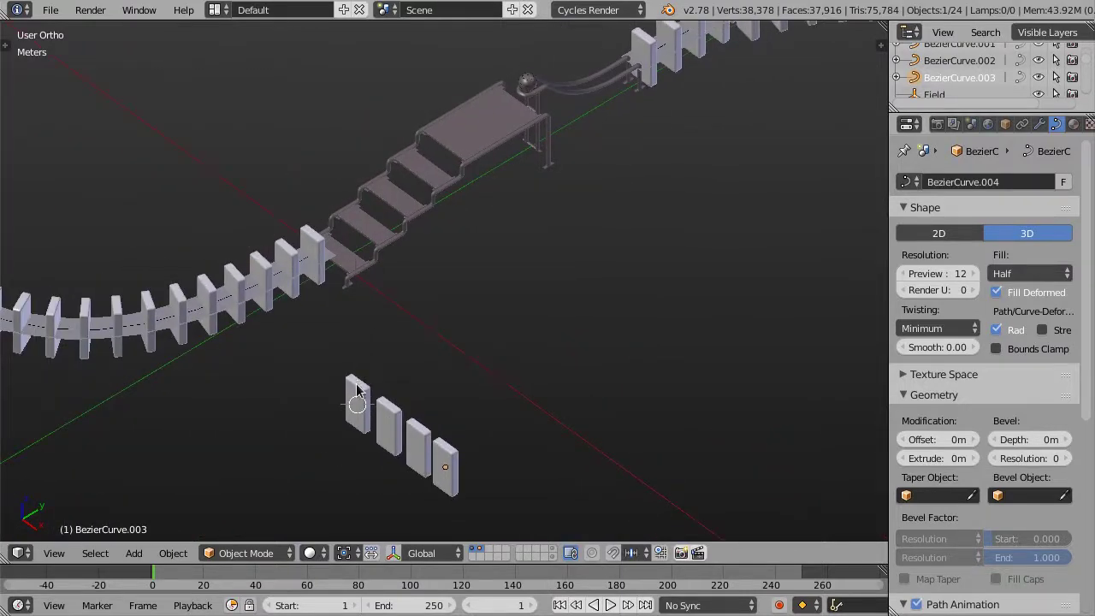
right_click(358, 389)
mouse_move(398, 342)
middle_mouse_down()
mouse_move(399, 308)
mouse_move(412, 343)
mouse_move(406, 313)
mouse_move(386, 337)
mouse_move(410, 345)
middle_mouse_up()
From the top view, duplicate the spare domino and drop the copy near the staircase
key("KP_7")
middle_click_drag(326, 305, 446, 307, "shift")
key("shift+d")
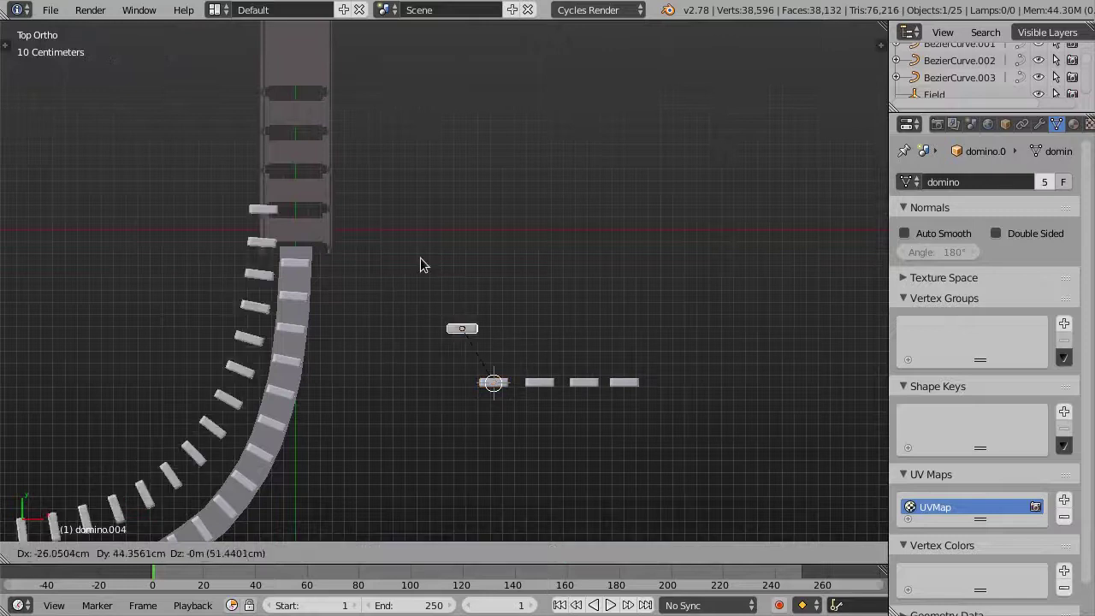
left_click(366, 256)
middle_click_drag(215, 224, 272, 225, "shift")
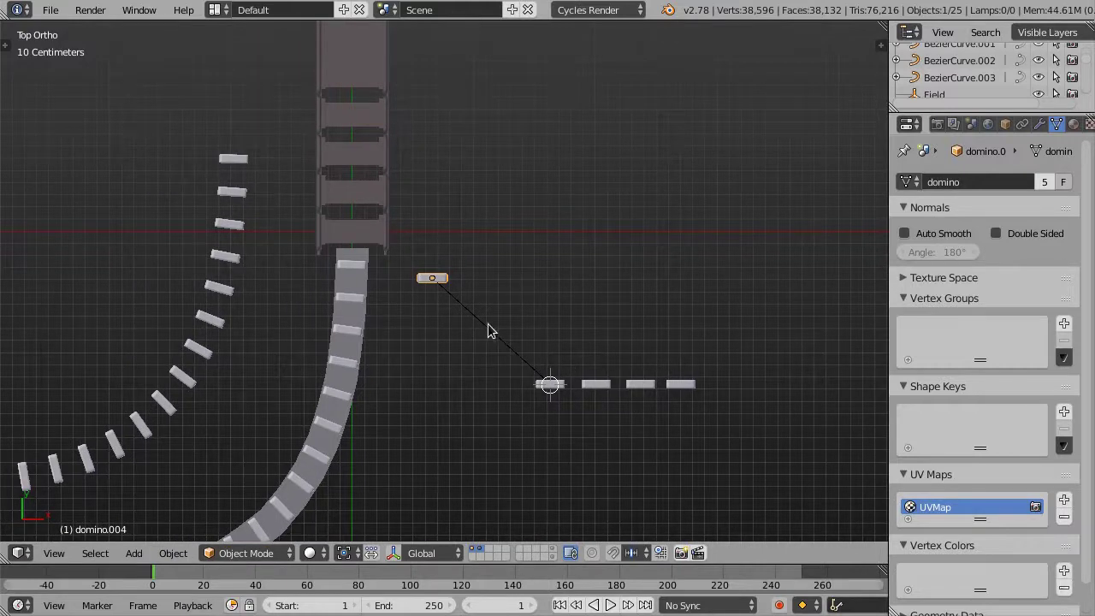
scroll(432, 332, "up", 2)
Clear the copy's parent and move it to the staircase foot, in line with the track
key("alt+p")
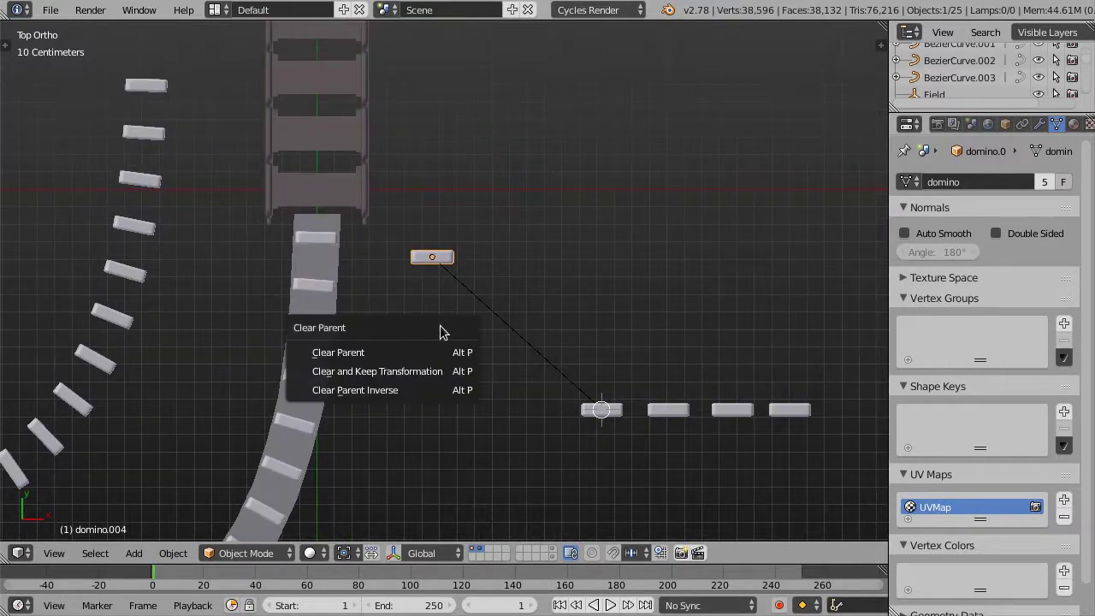
left_click(415, 352)
middle_click_drag(433, 259, 476, 289, "shift")
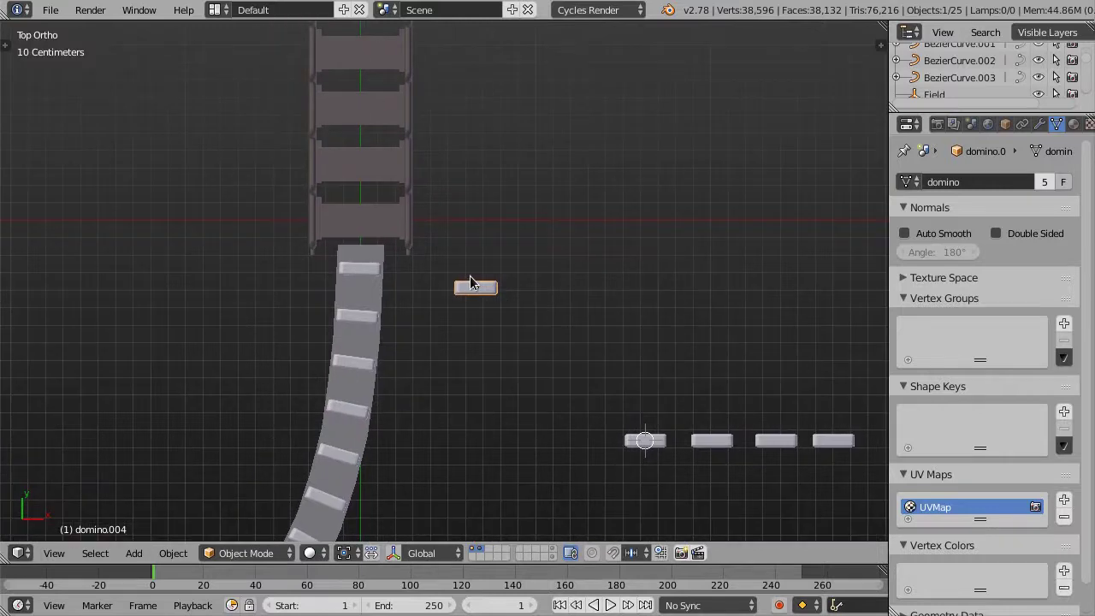
key("g")
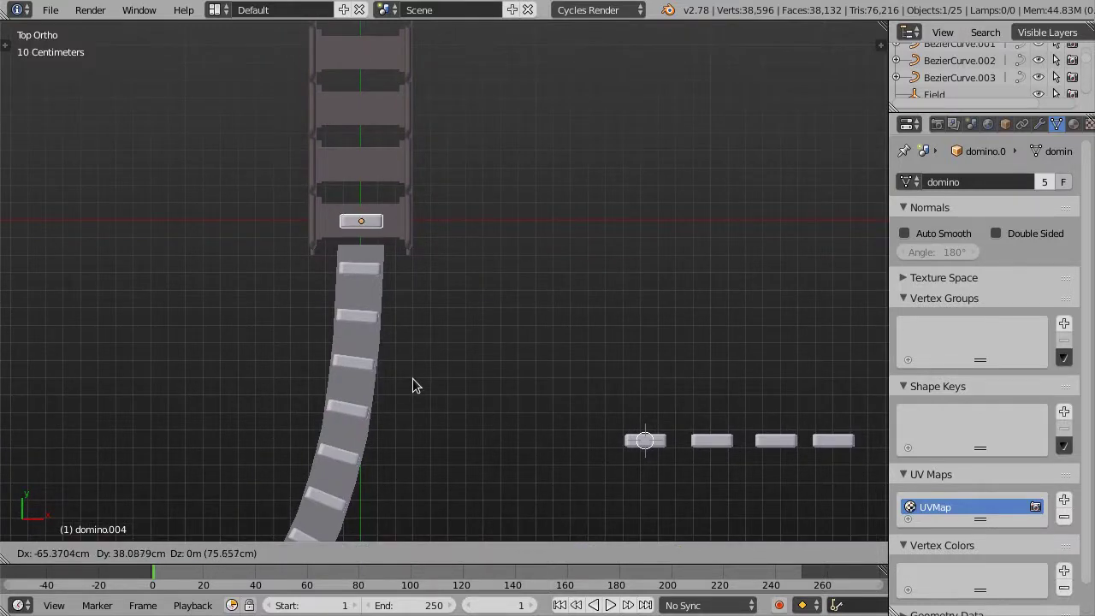
left_click(412, 385)
mouse_move(452, 262)
middle_mouse_down()
mouse_move(298, 192)
mouse_move(384, 186)
middle_mouse_up()
Set the Snap Element to Face, keeping Closest as the snap target
scroll(377, 269, "up", 3)
scroll(376, 274, "up", 2)
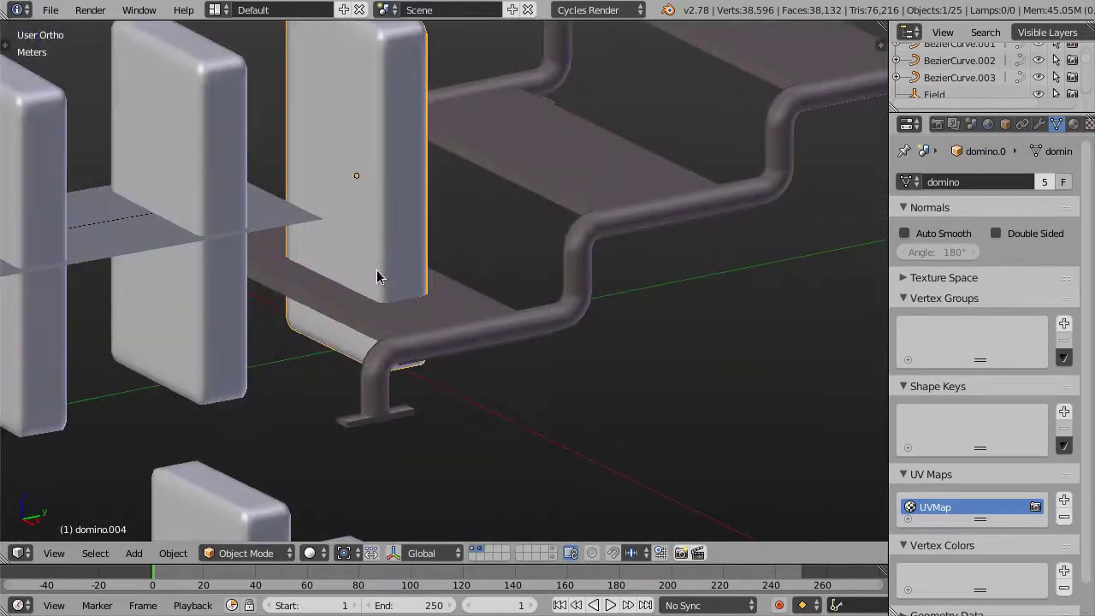
scroll(376, 270, "down", 3)
middle_click_drag(353, 272, 342, 293)
scroll(359, 298, "up", 2)
scroll(372, 299, "down", 2)
scroll(355, 295, "down", 1)
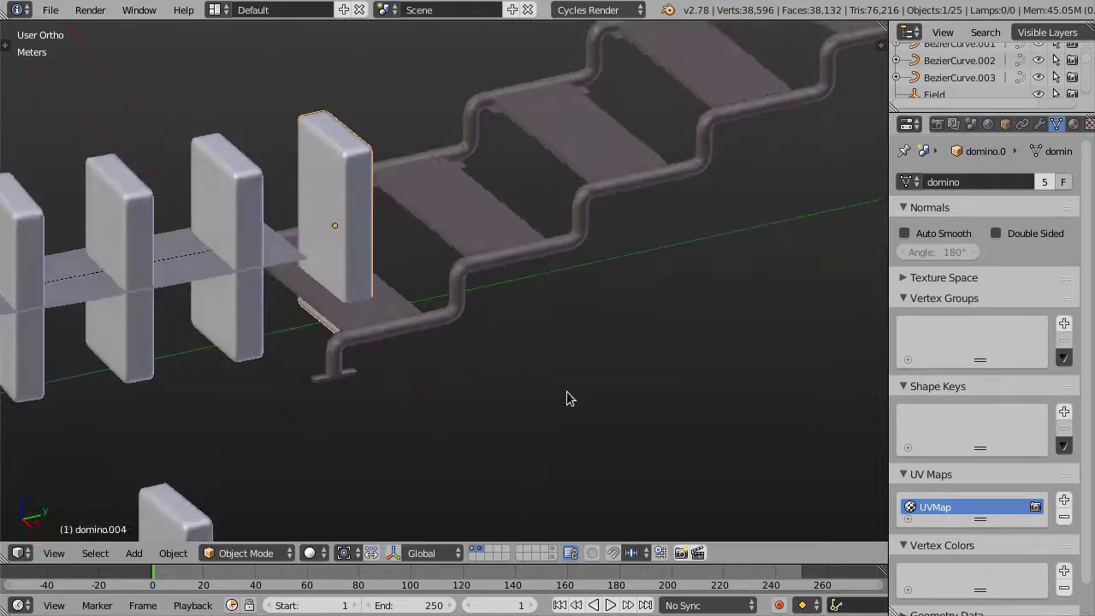
left_click(641, 555)
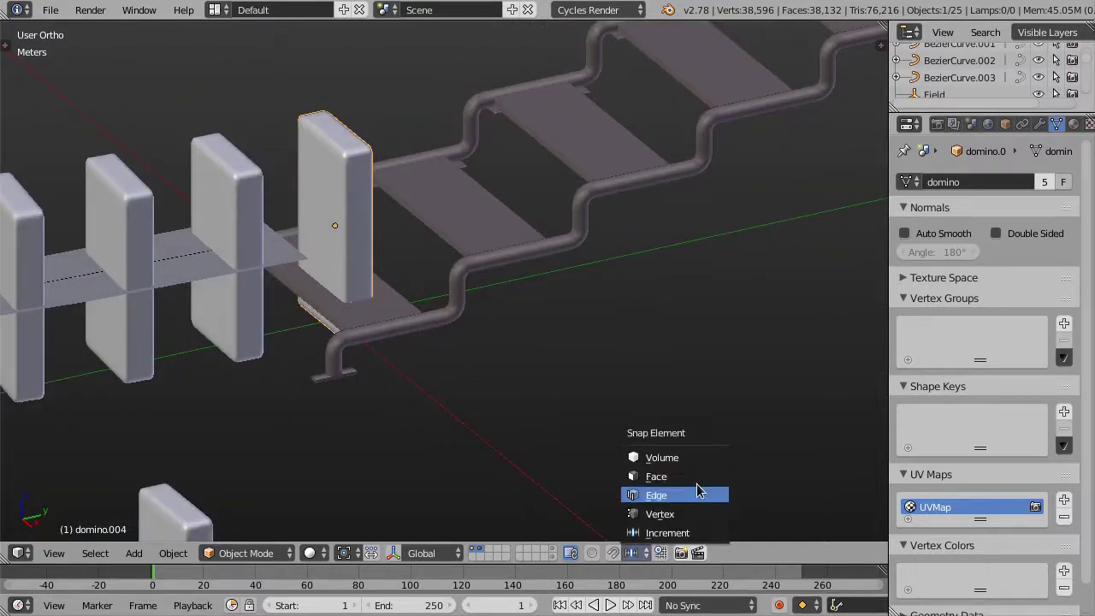
left_click(638, 555)
left_click(633, 554)
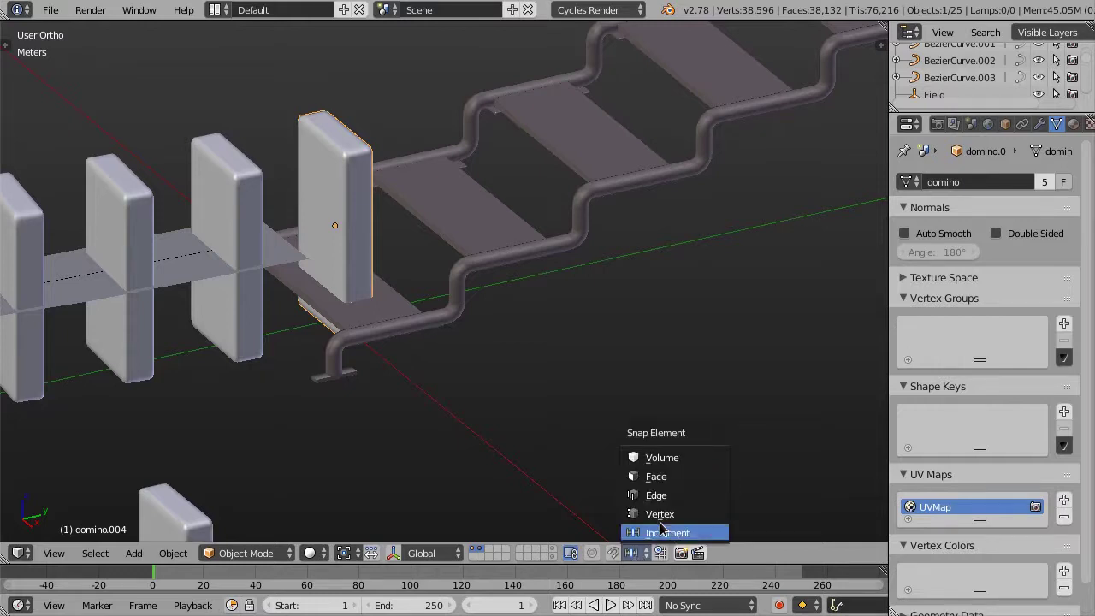
left_click(672, 477)
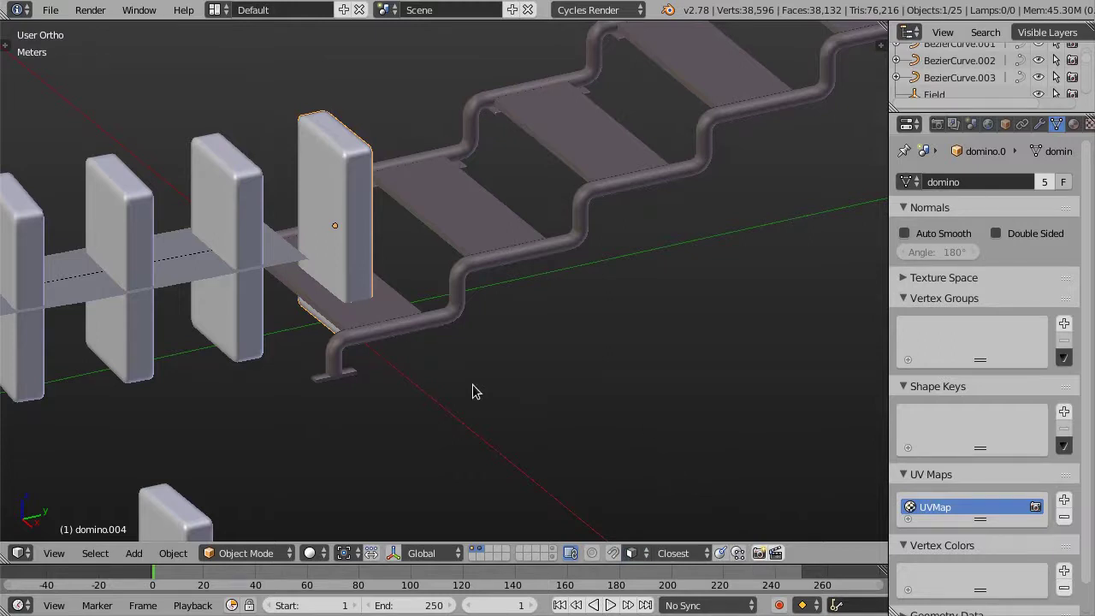
key("ctrl+shift+Tab")
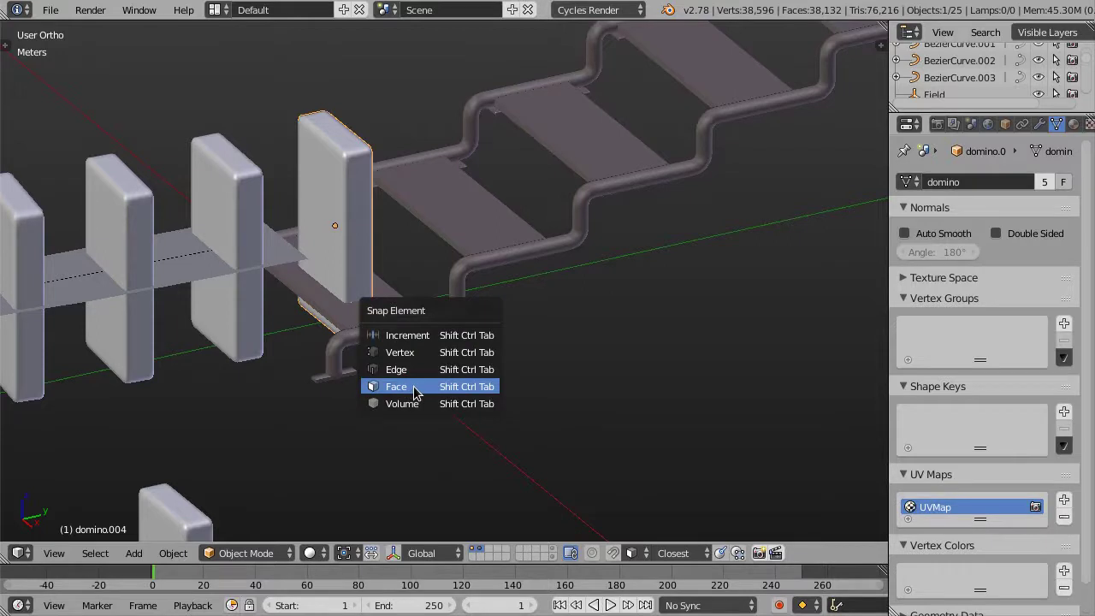
left_click(414, 392)
middle_click_drag(360, 335, 421, 353)
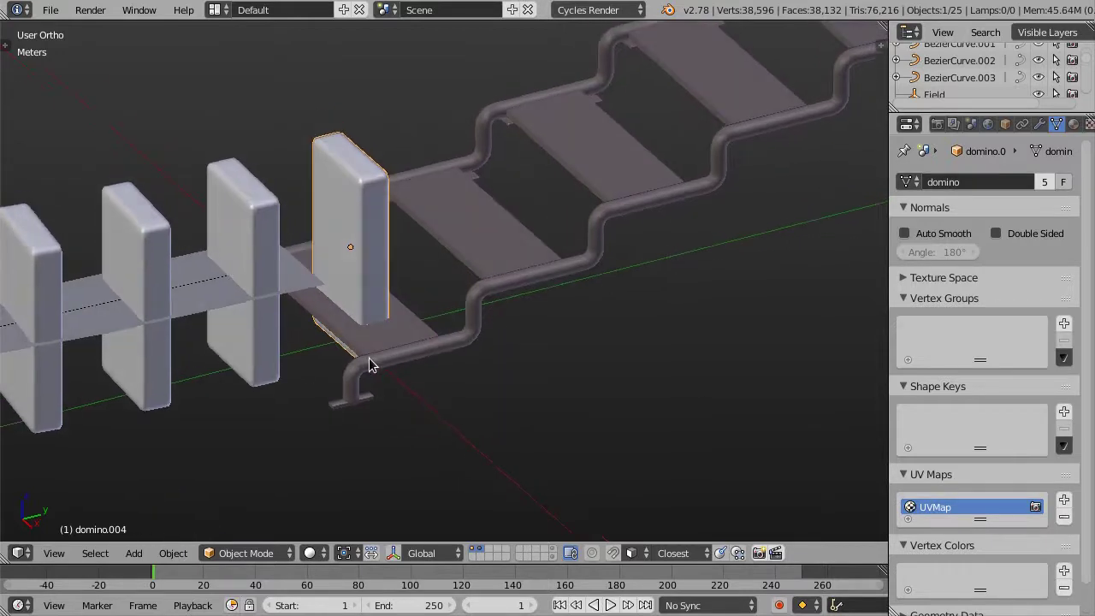
Raise Domino.004 10 cm along Z and check it against the first stair step
key("g")
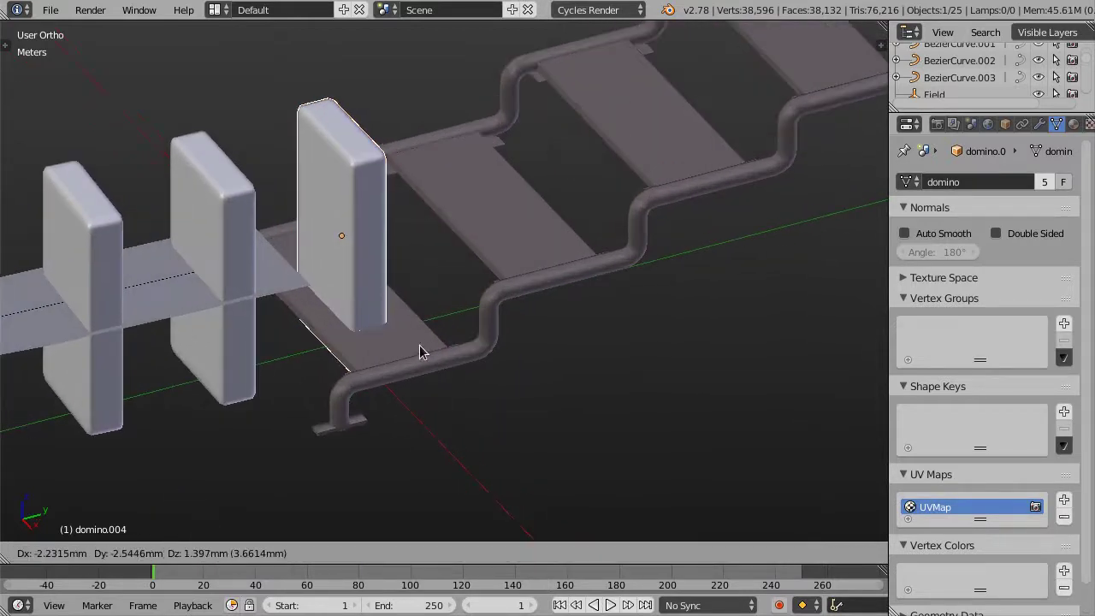
key("z")
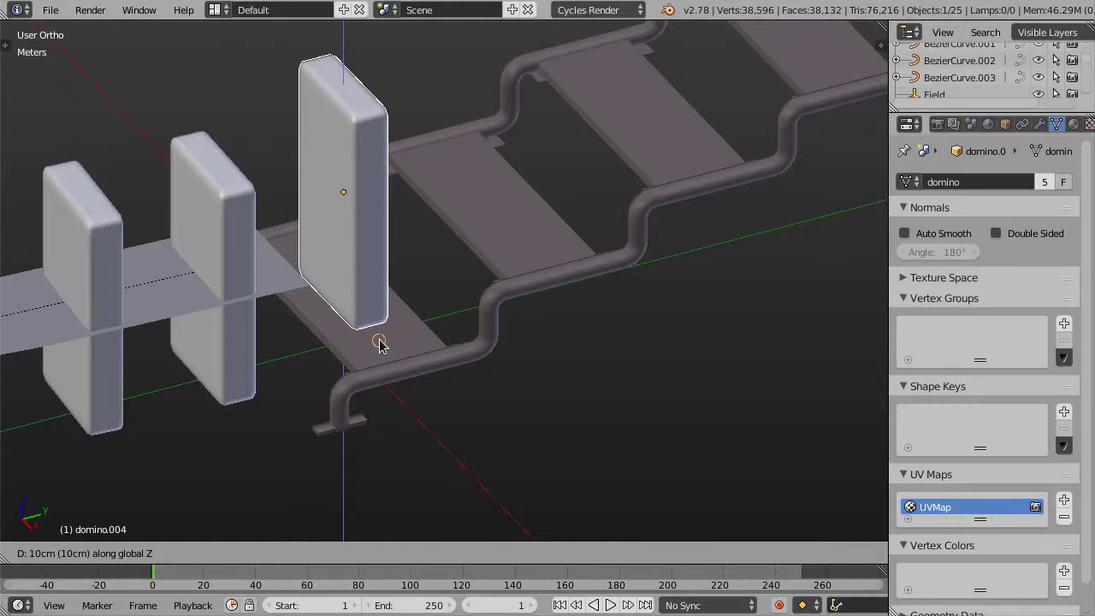
key("Return")
mouse_move(390, 340)
middle_mouse_down()
mouse_move(374, 361)
mouse_move(261, 326)
mouse_move(259, 270)
mouse_move(192, 326)
mouse_move(330, 362)
mouse_move(416, 350)
mouse_move(422, 337)
mouse_move(363, 339)
middle_mouse_up()
scroll(362, 340, "down", 2)
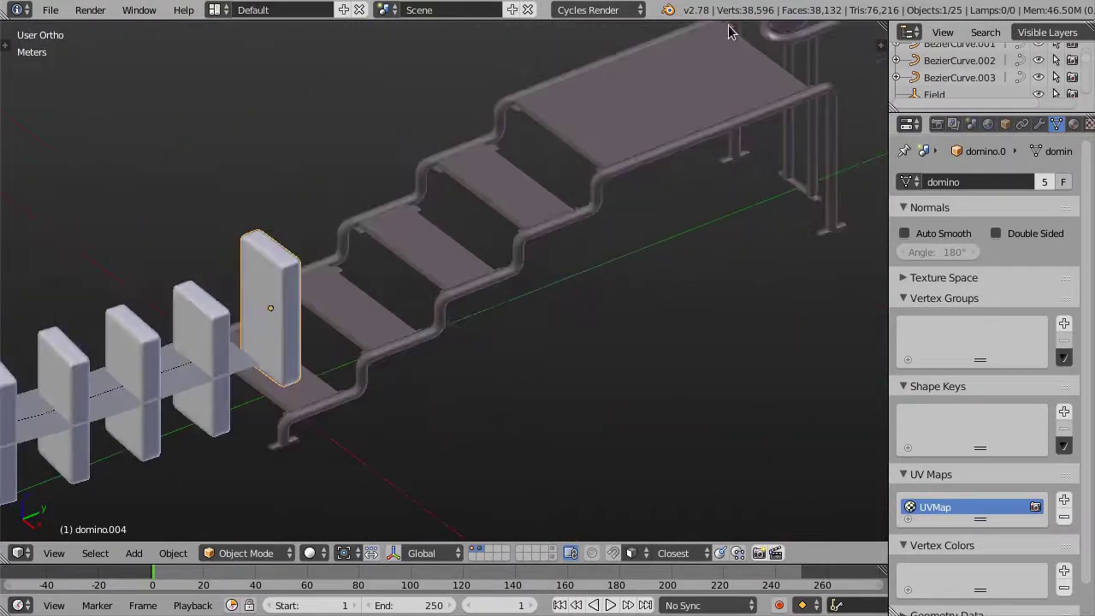
mouse_move(408, 245)
middle_mouse_down()
mouse_move(331, 288)
mouse_move(386, 249)
mouse_move(362, 281)
mouse_move(576, 147)
mouse_move(399, 222)
mouse_move(396, 254)
middle_mouse_up()
scroll(396, 254, "up", 3)
mouse_move(435, 303)
middle_mouse_down()
mouse_move(396, 290)
mouse_move(416, 334)
mouse_move(402, 306)
middle_mouse_up()
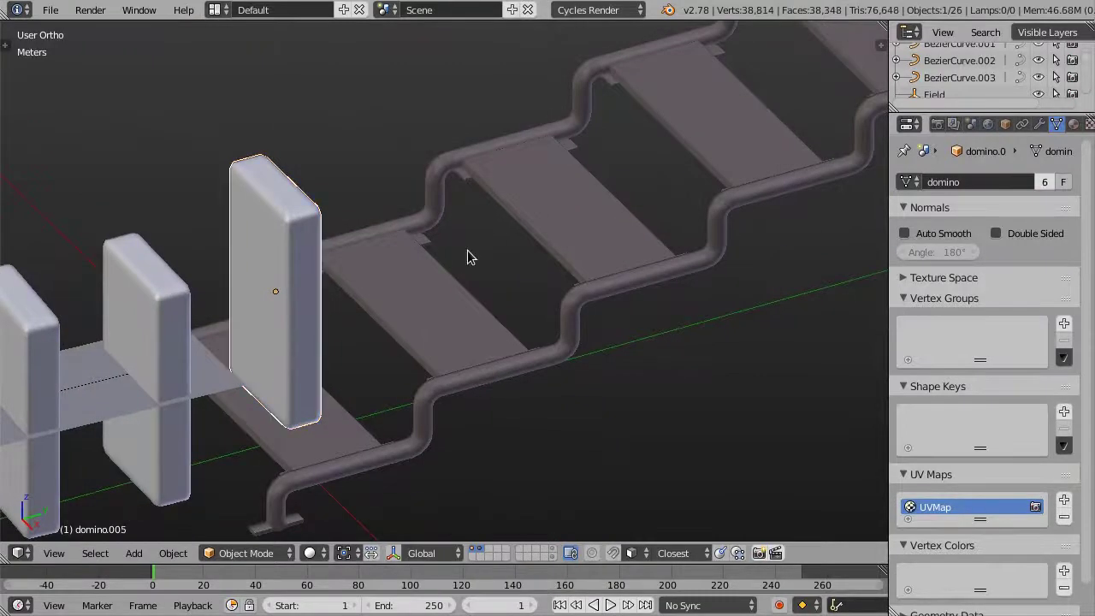
Move the domino onto the first step and a copy onto the next, with X locked
key("g")
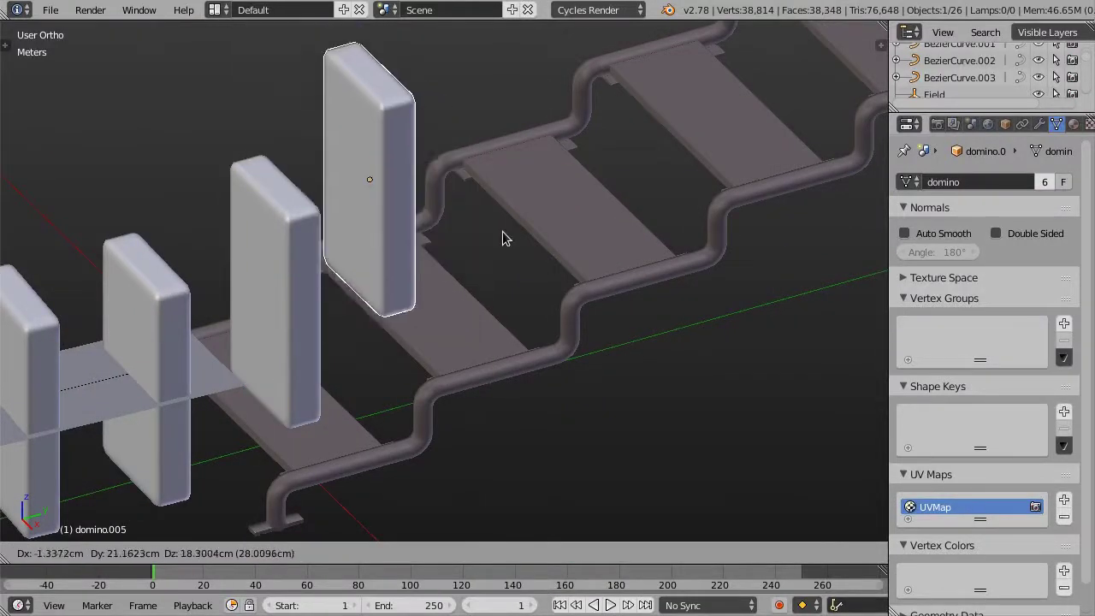
key("shift+x")
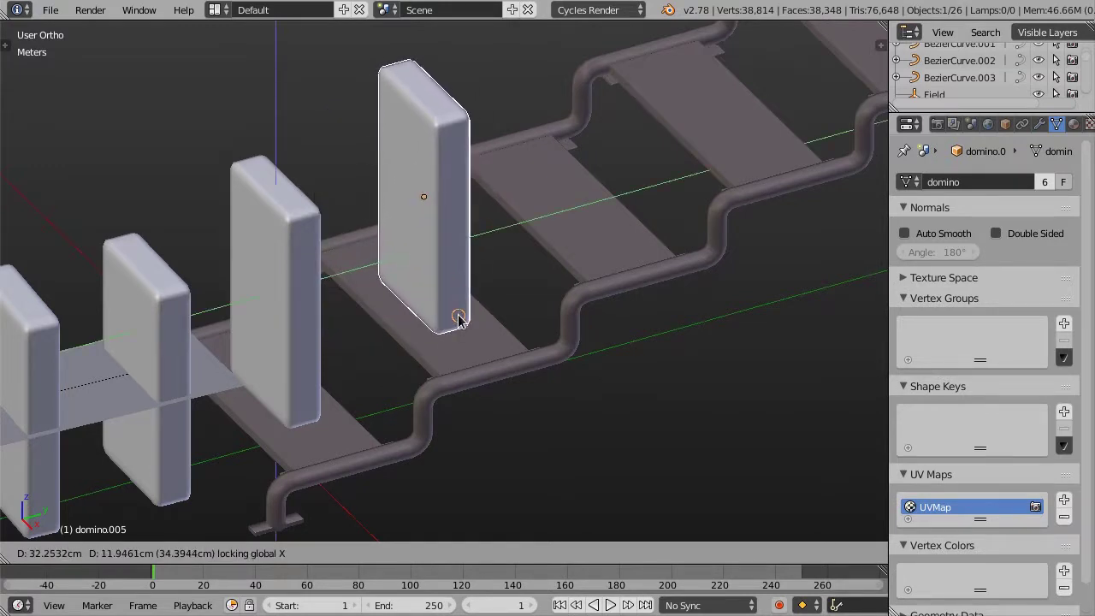
left_click(458, 318)
mouse_move(513, 327)
middle_mouse_down()
mouse_move(455, 291)
mouse_move(471, 291)
mouse_move(451, 294)
middle_mouse_up()
key("g")
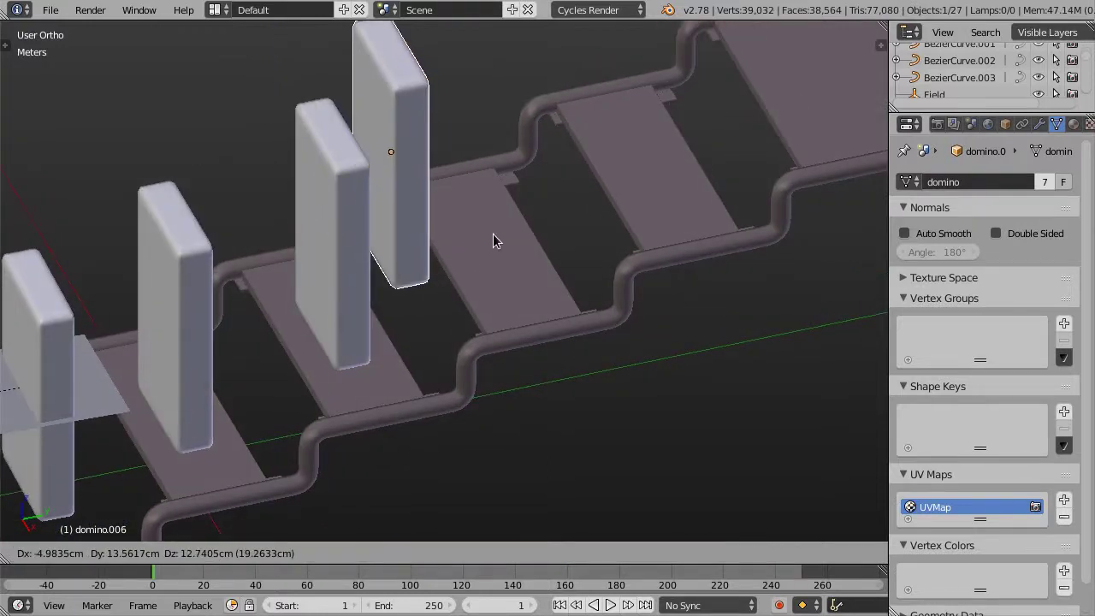
key("x")
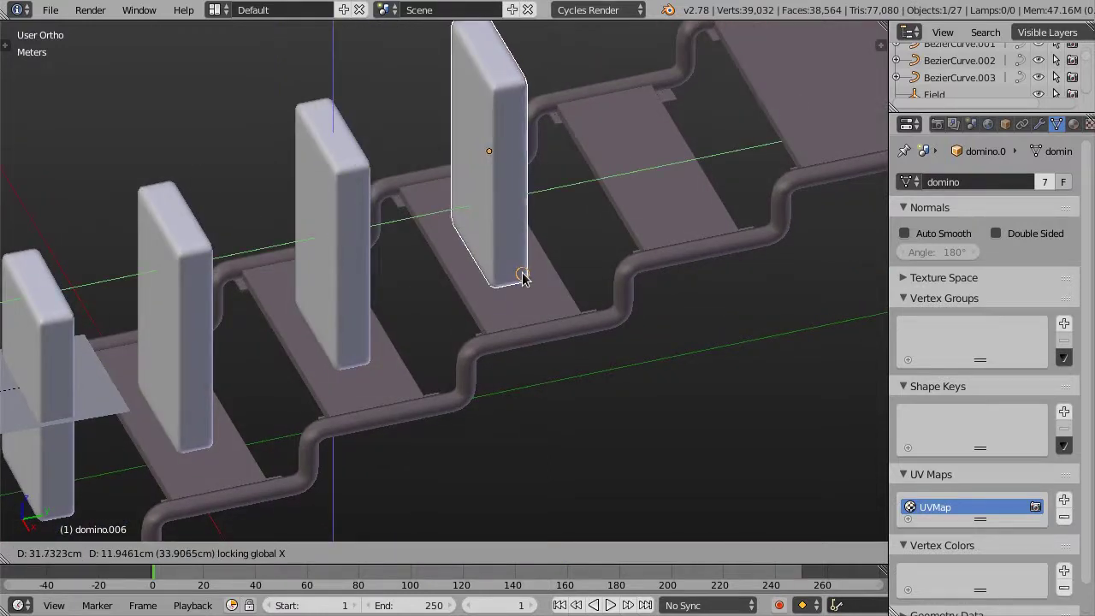
left_click(522, 276)
middle_click_drag(613, 252, 481, 285, "shift")
Place copies domino.007 and domino.008 on the next step and the top platform, X locked
key("shift+d")
key("x")
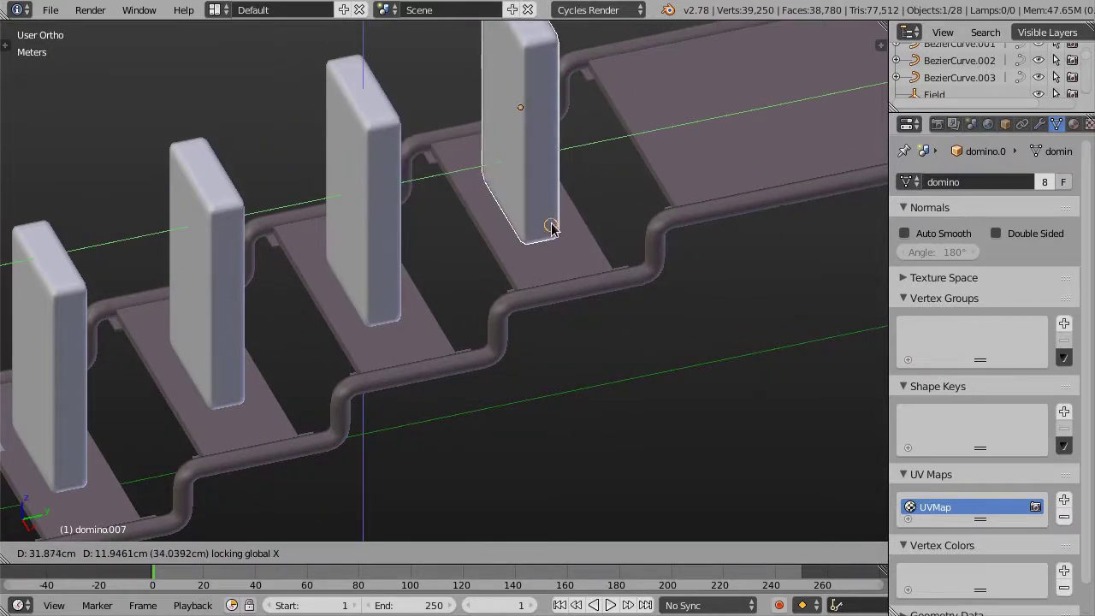
left_click(552, 228)
middle_click_drag(589, 213, 426, 295, "shift")
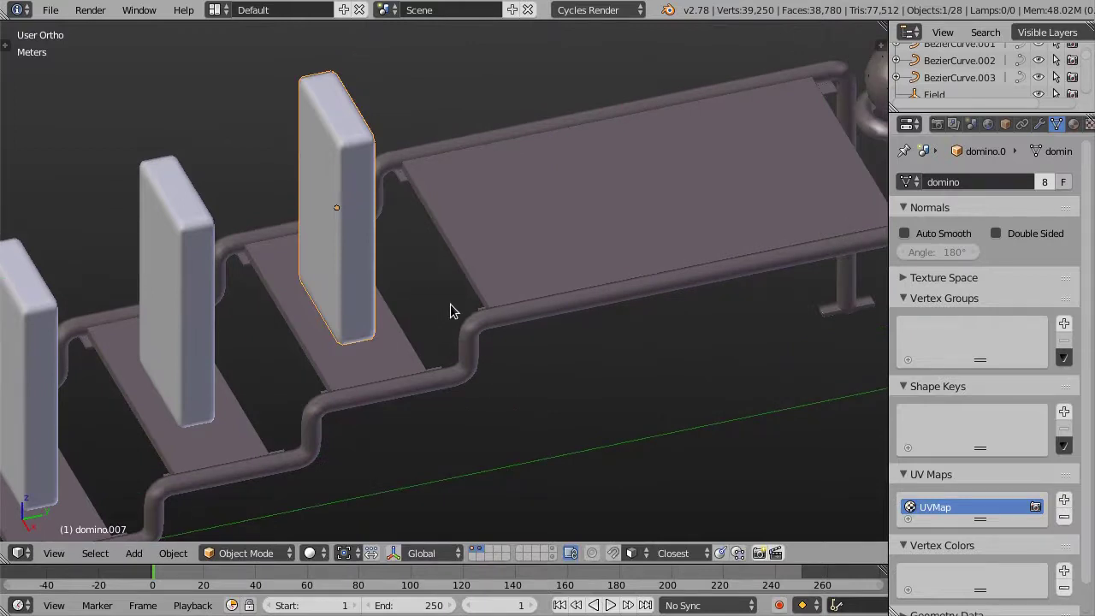
key("shift+d")
key("x")
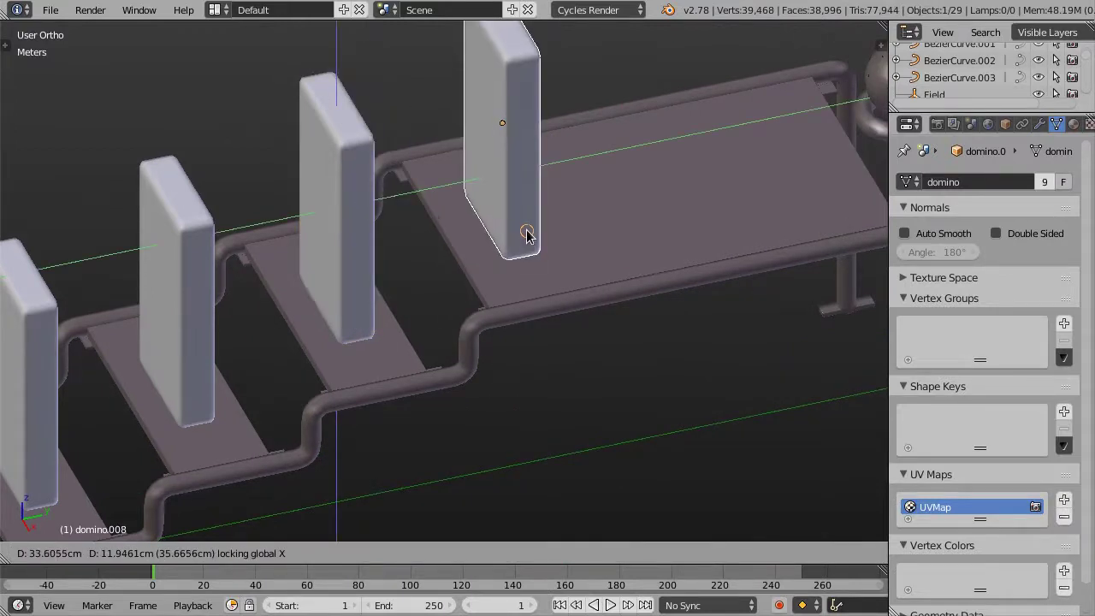
left_click(526, 230)
mouse_move(510, 277)
middle_mouse_down("shift")
mouse_move(381, 293)
mouse_move(393, 294)
middle_mouse_up("shift")
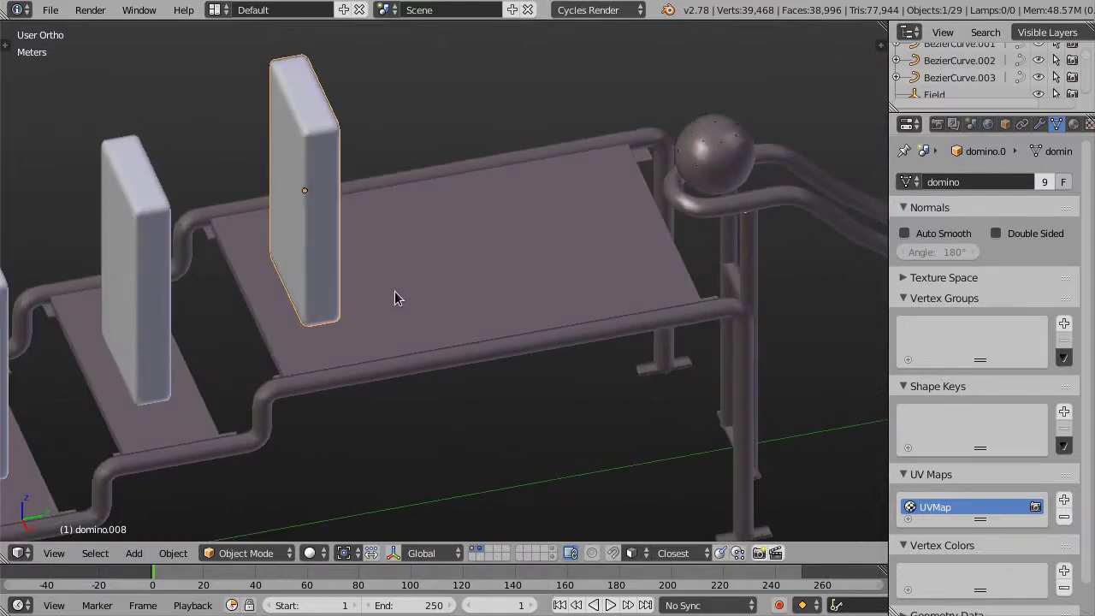
Copy domino.008 along Y to place domino.009 on the platform beside the ball
key("shift+d")
key("y")
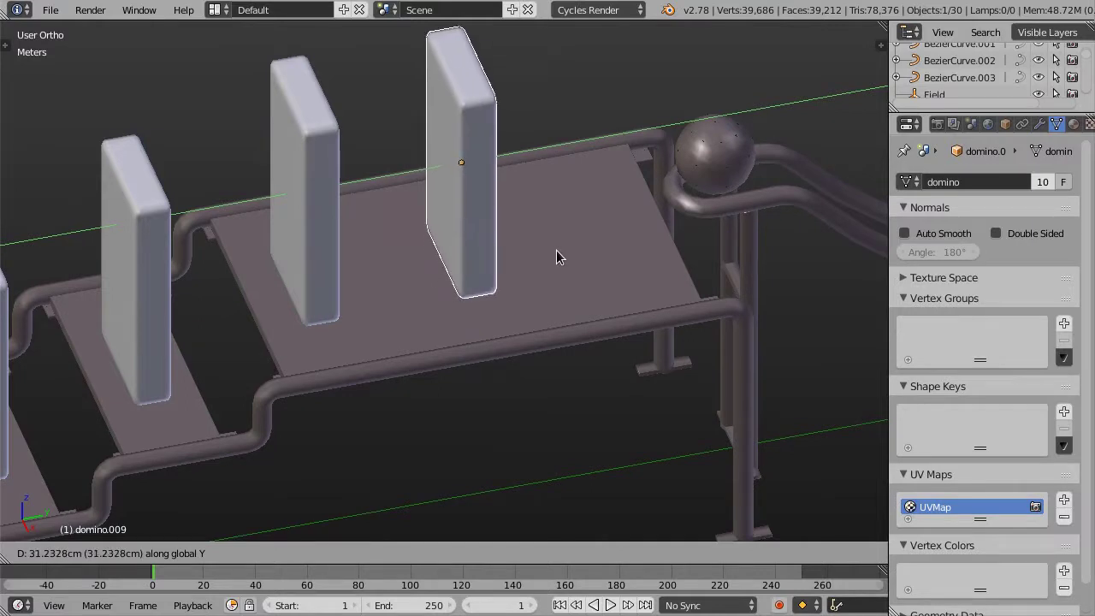
left_click(558, 249)
mouse_move(558, 249)
middle_mouse_down()
mouse_move(500, 334)
mouse_move(469, 285)
mouse_move(468, 243)
middle_mouse_up()
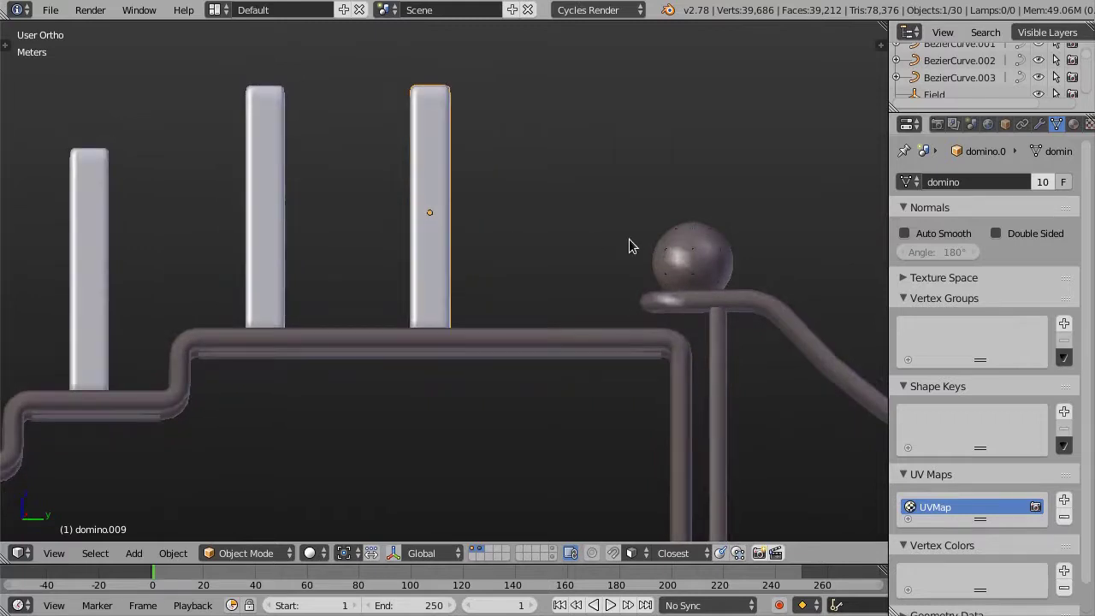
mouse_move(634, 234)
middle_mouse_down()
mouse_move(617, 265)
mouse_move(629, 275)
mouse_move(560, 270)
mouse_move(618, 325)
middle_mouse_up()
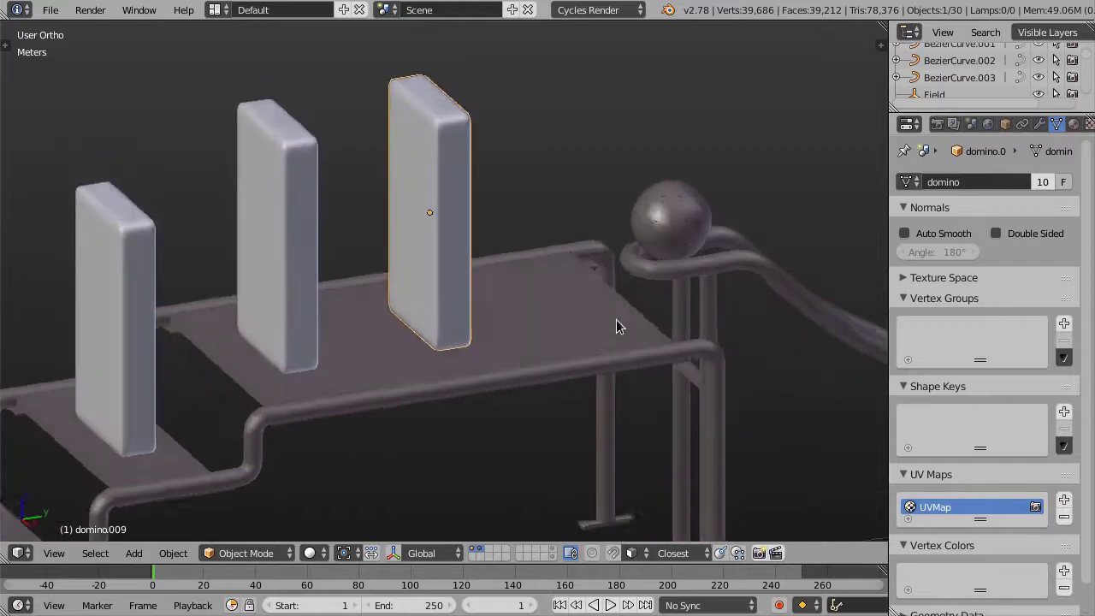
scroll(582, 299, "down", 5)
scroll(580, 285, "down", 4)
mouse_move(578, 283)
middle_mouse_down()
mouse_move(559, 305)
mouse_move(572, 291)
mouse_move(504, 294)
mouse_move(534, 282)
mouse_move(496, 317)
mouse_move(402, 336)
mouse_move(459, 342)
mouse_move(413, 361)
mouse_move(362, 354)
mouse_move(389, 351)
middle_mouse_up()
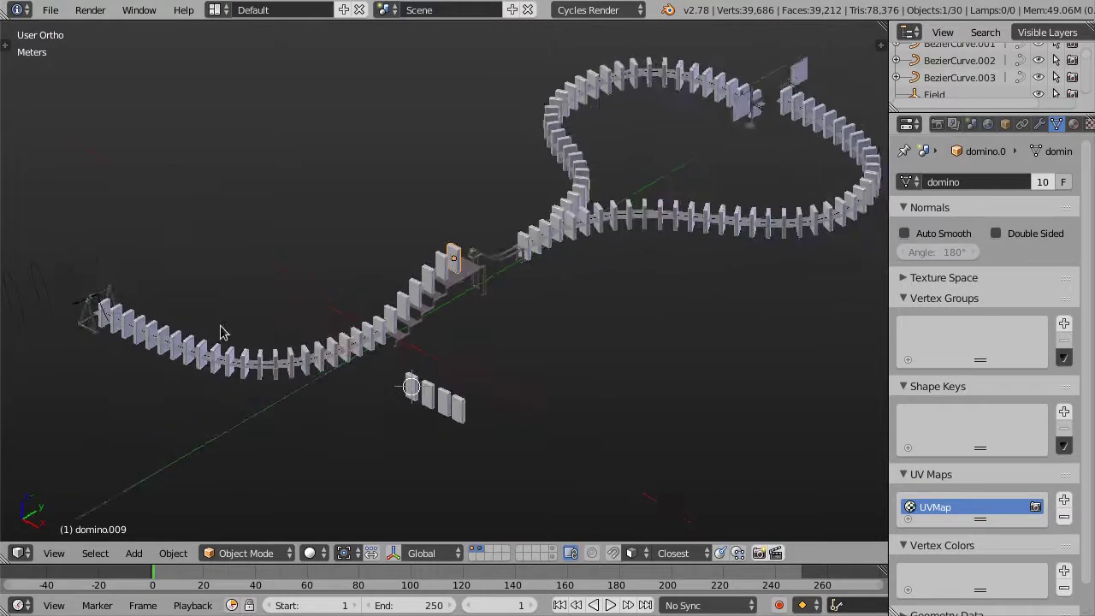
scroll(221, 333, "up", 3)
right_click(289, 384)
middle_click_drag(289, 383, 355, 315)
mouse_move(373, 360)
middle_mouse_down()
mouse_move(385, 329)
mouse_move(387, 344)
mouse_move(426, 351)
middle_mouse_up()
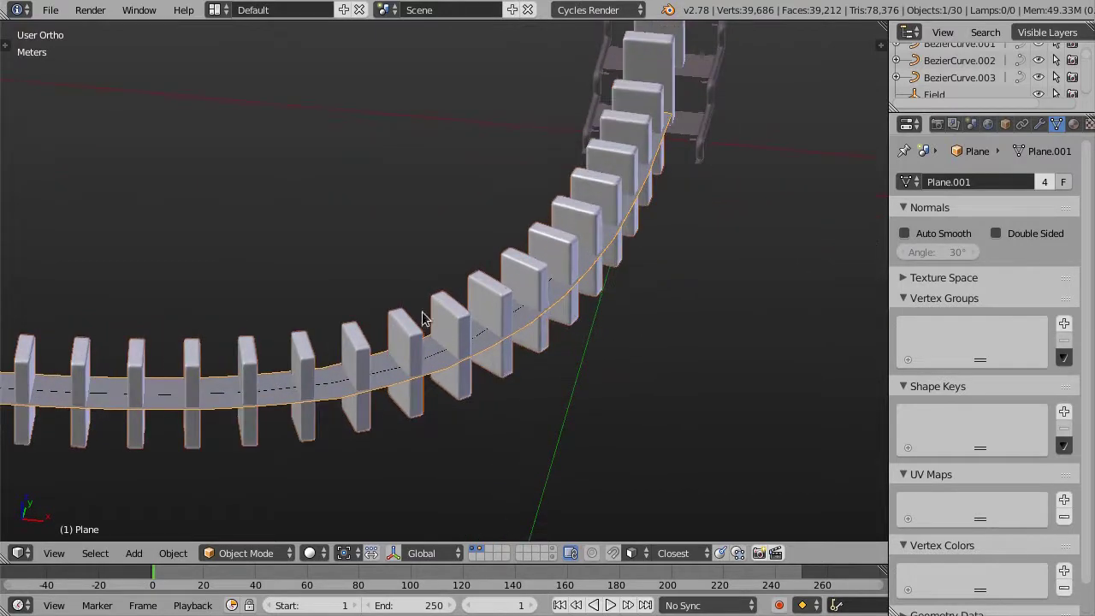
mouse_move(370, 401)
middle_mouse_down()
mouse_move(355, 386)
mouse_move(370, 343)
middle_mouse_up()
middle_click_drag(294, 344, 276, 328)
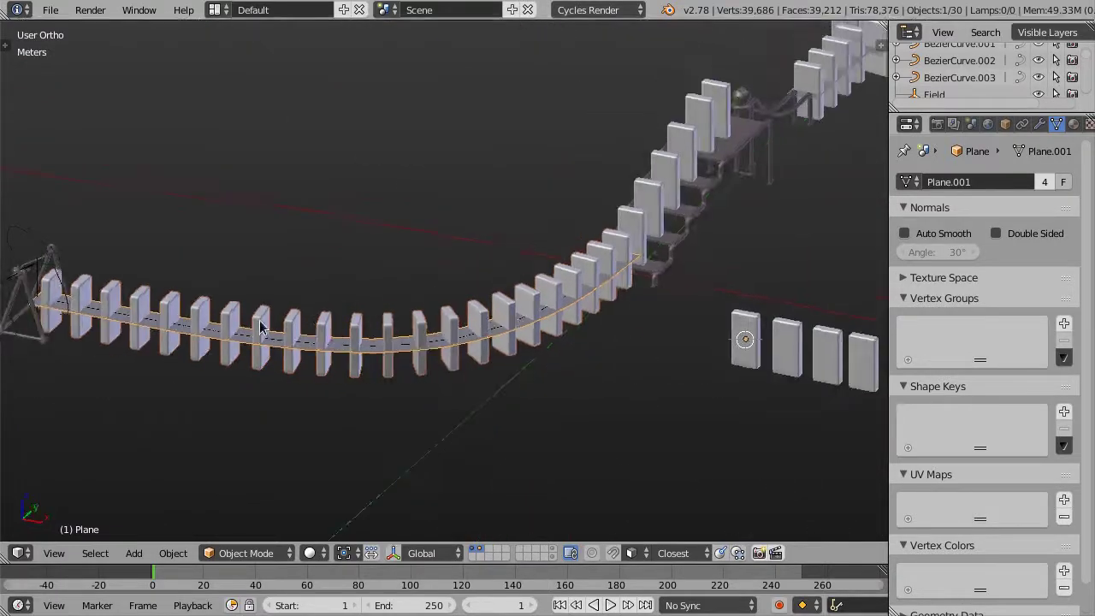
scroll(278, 329, "up", 2)
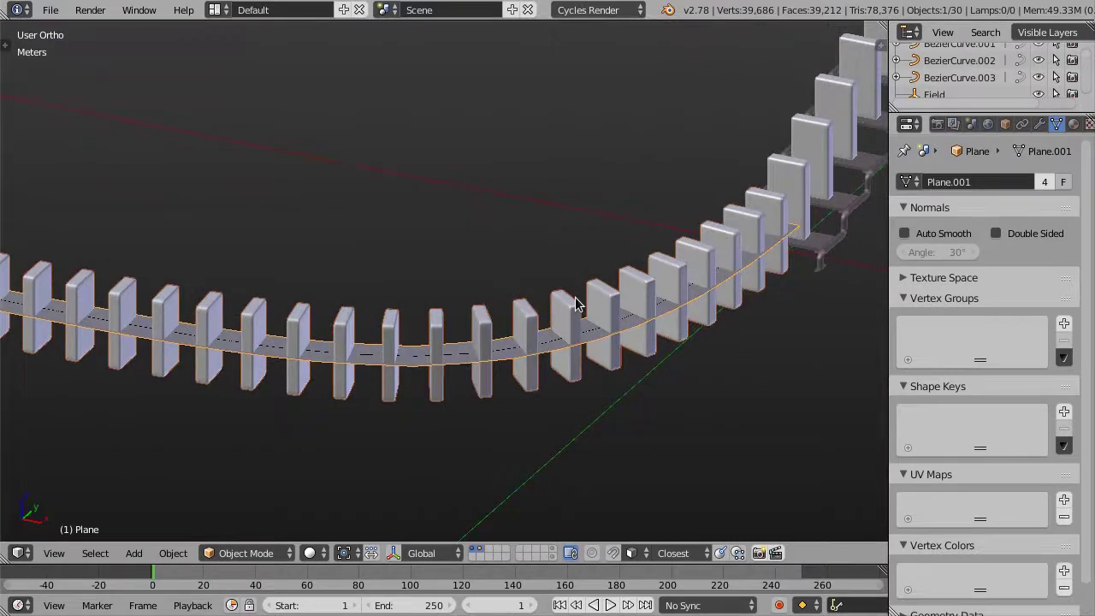
scroll(576, 304, "down", 3)
middle_click_drag(540, 303, 428, 320)
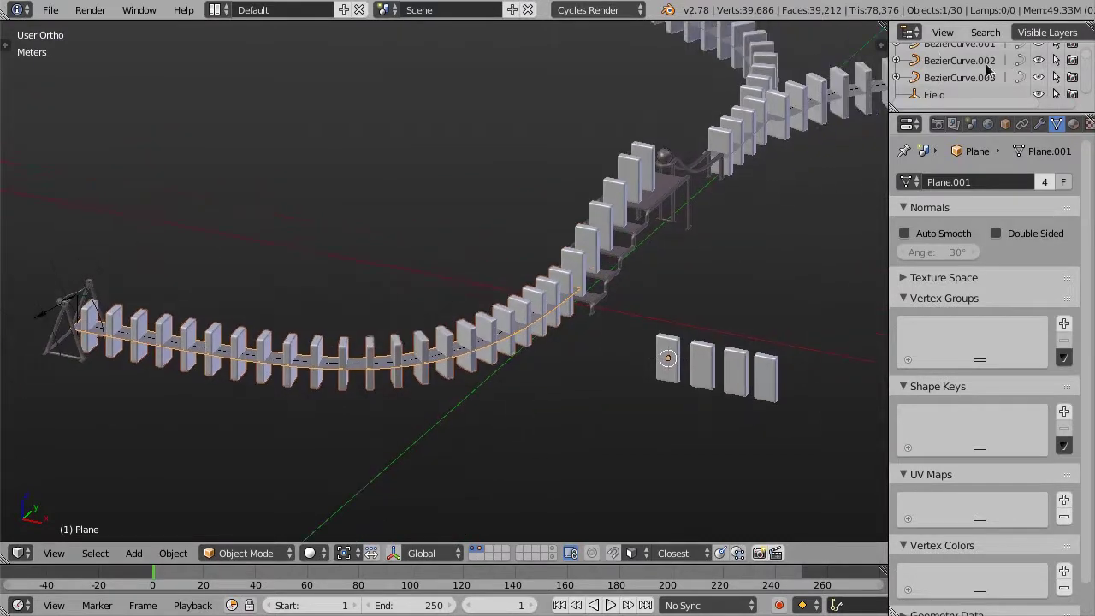
Select Plane.001 through Plane.003 and apply Make Duplicates Real to their arrayed dominoes
scroll(988, 69, "down", 3)
left_click(955, 78, "ctrl")
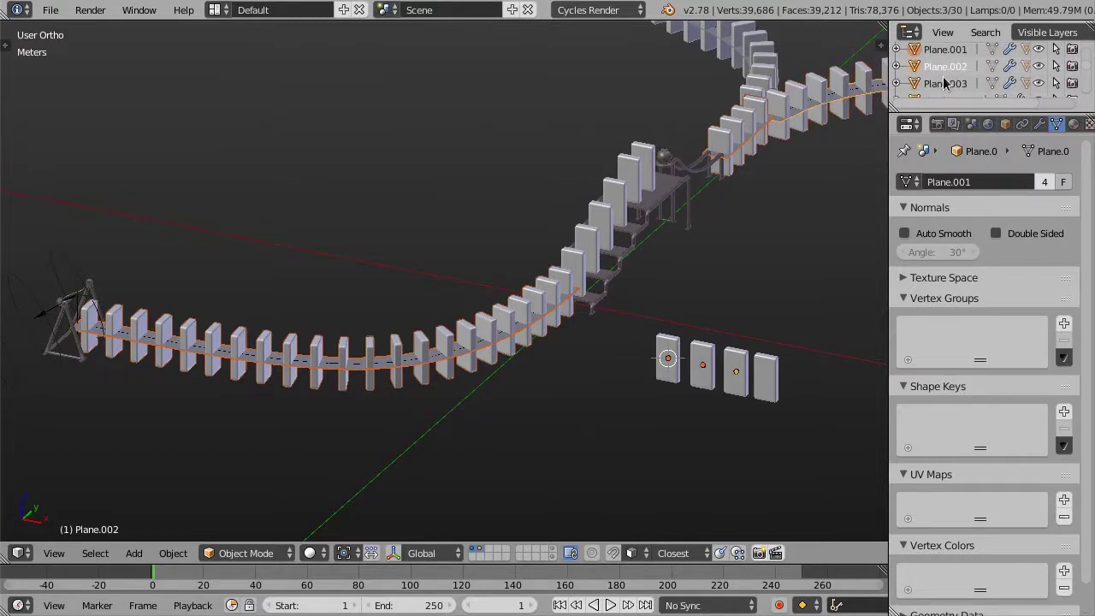
left_click(945, 83)
scroll(684, 164, "down", 4)
scroll(638, 168, "up", 2)
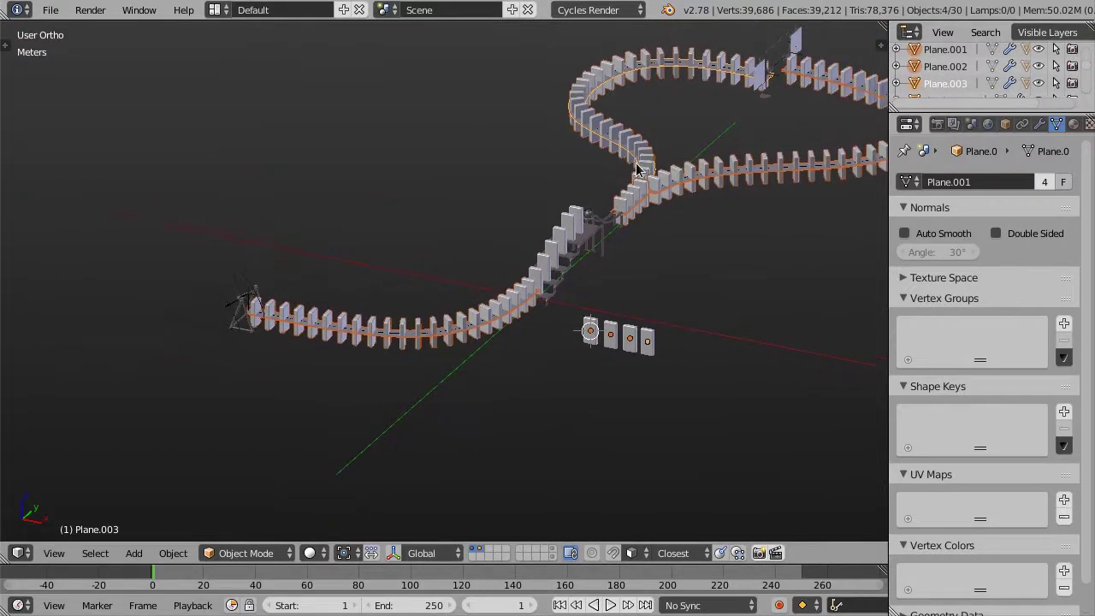
scroll(638, 169, "down", 2, "ctrl")
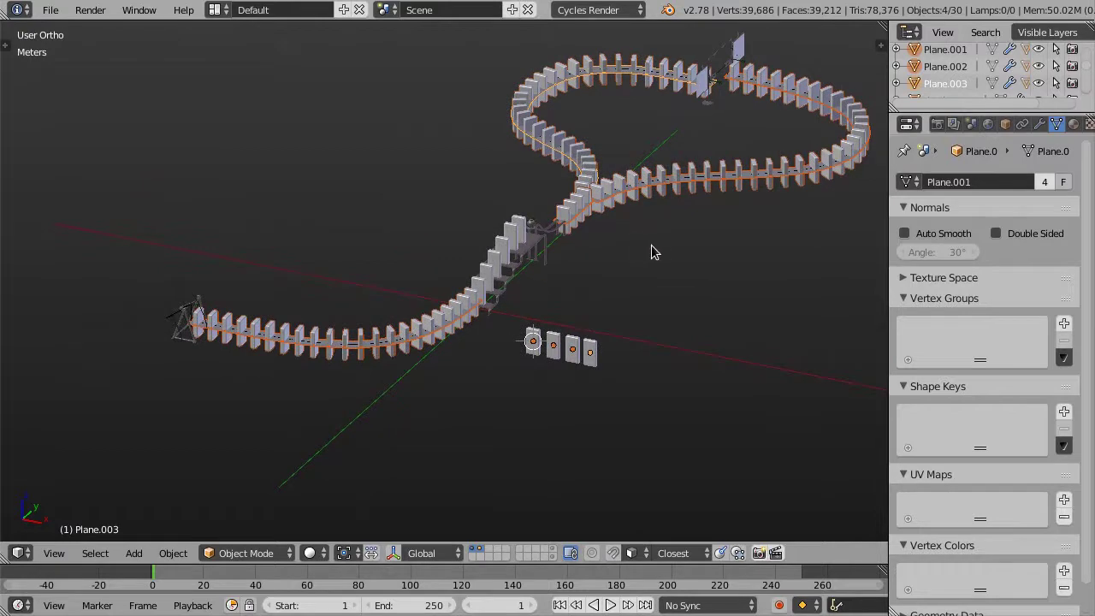
key("ctrl+a")
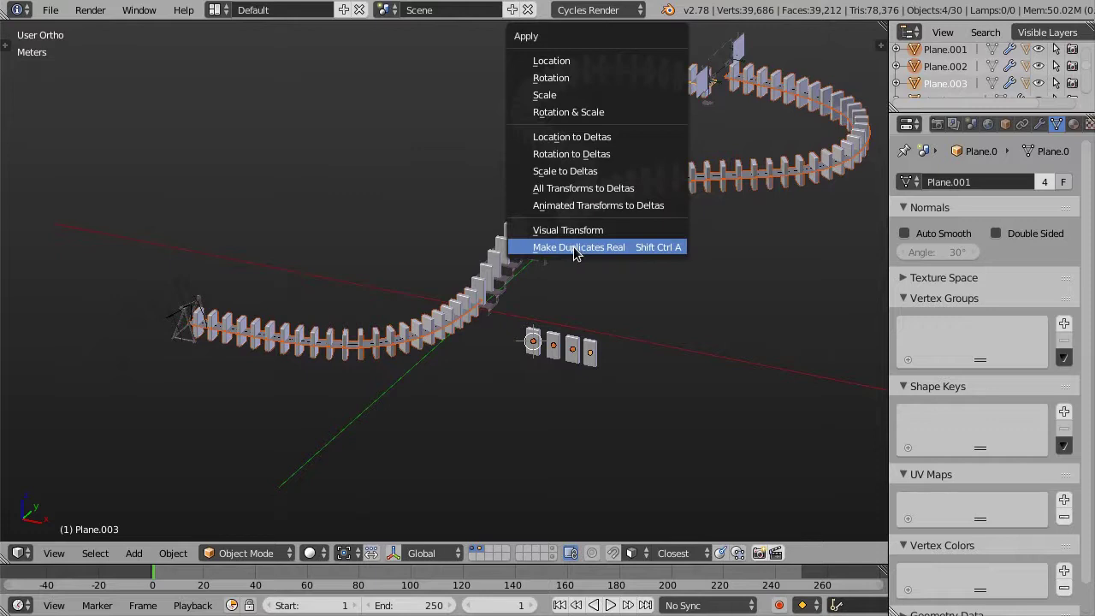
left_click(622, 248)
Test that domino.092 is now a separate object by starting and cancelling a move
scroll(383, 368, "up", 3)
scroll(386, 359, "up", 1)
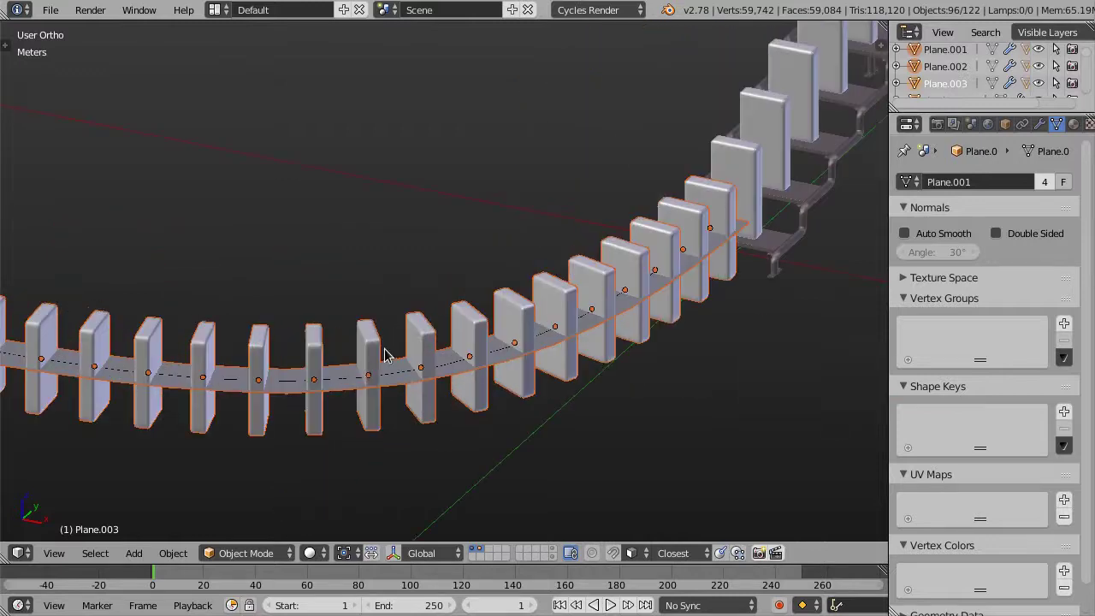
right_click(390, 329)
scroll(395, 320, "down", 2)
key("g")
right_click(449, 253)
Check that domino.097 and domino.087 move individually, cancelling each move
right_click(470, 308)
key("g")
key("Escape")
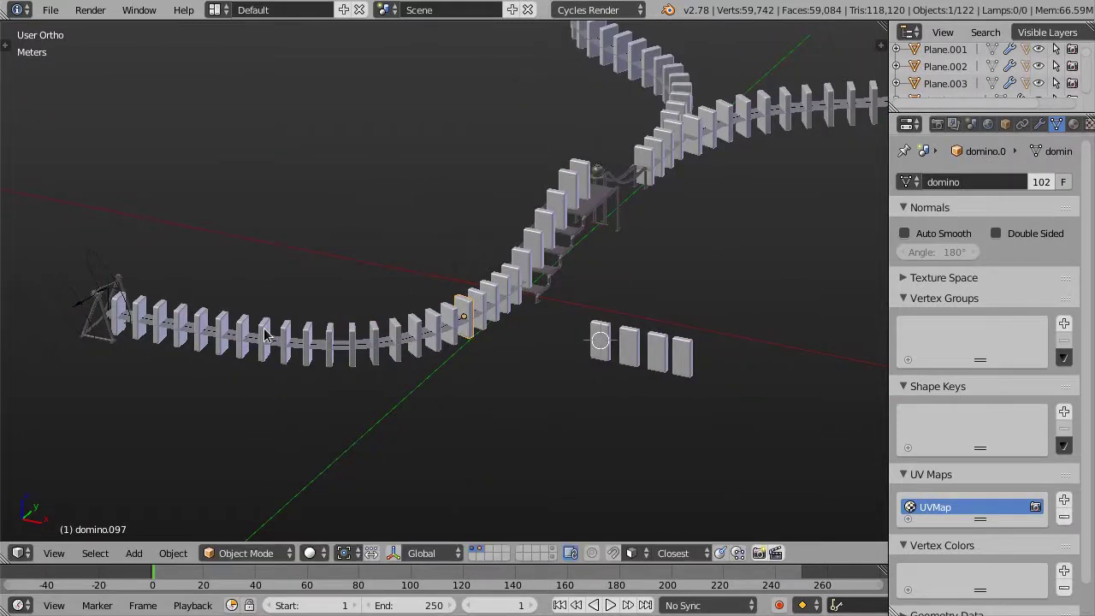
right_click_drag(265, 329, 279, 237)
key("Escape")
mouse_move(395, 285)
middle_mouse_down()
mouse_move(337, 299)
mouse_move(357, 313)
mouse_move(334, 306)
middle_mouse_up()
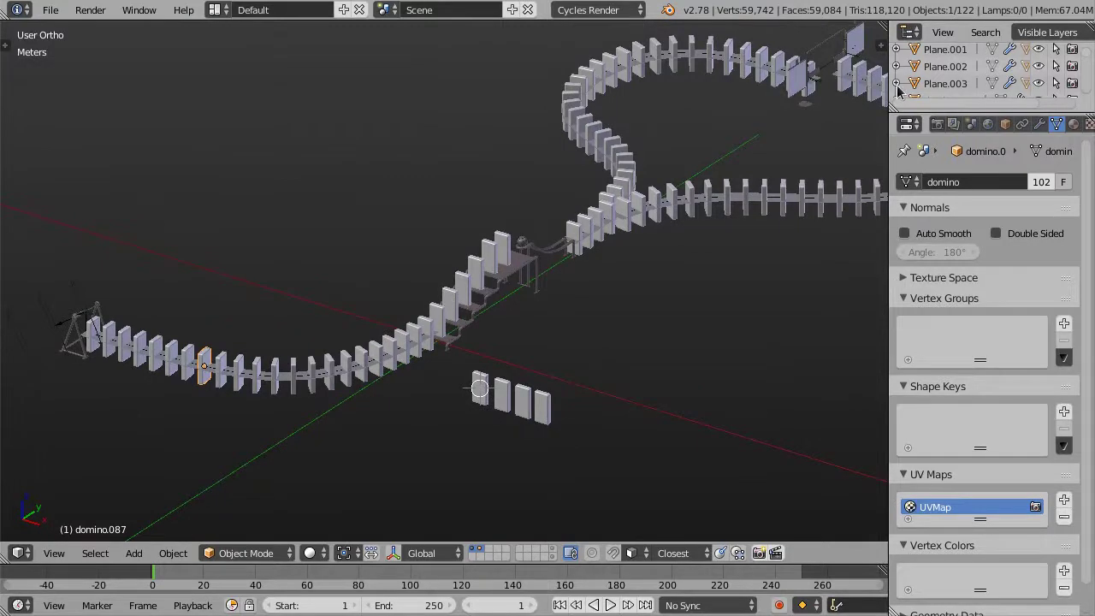
Move Plane, Plane.001 and BezierCurve through BezierCurve.003 to another layer
left_click(945, 49)
scroll(939, 59, "up", 2)
left_click(938, 58, "ctrl")
scroll(941, 62, "up", 3)
left_click(939, 79, "ctrl")
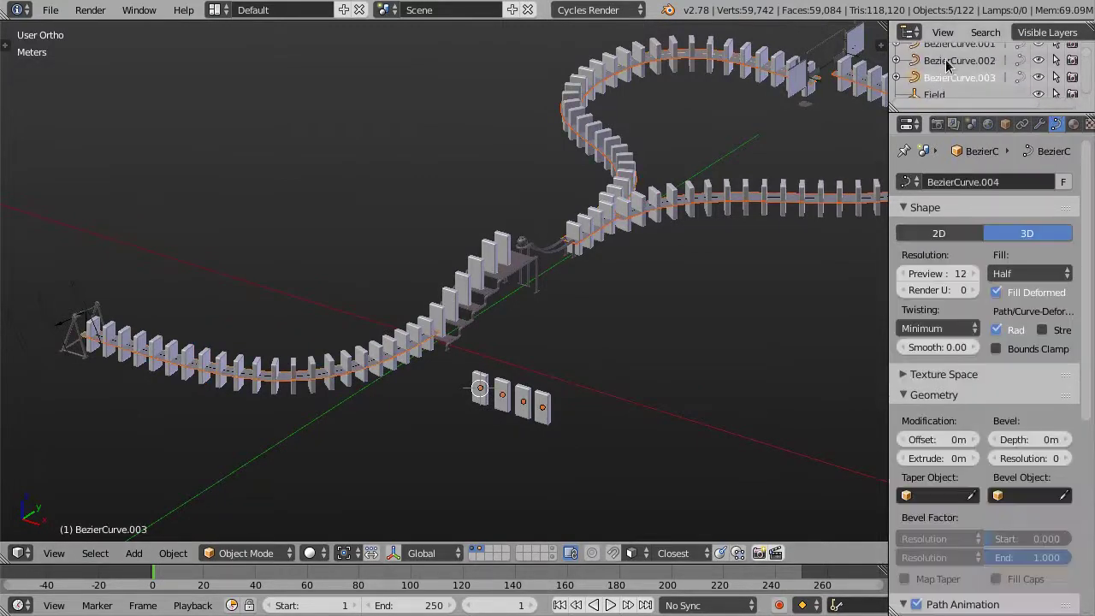
left_click(940, 61, "ctrl")
scroll(940, 72, "up", 2)
left_click(941, 70, "ctrl")
left_click(943, 53, "ctrl")
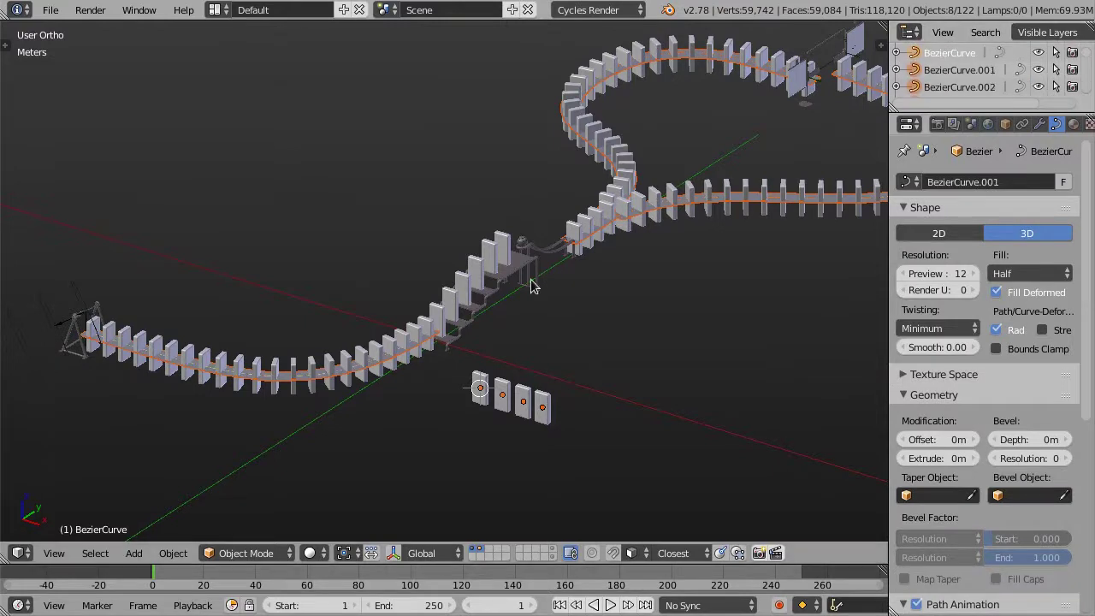
key("m")
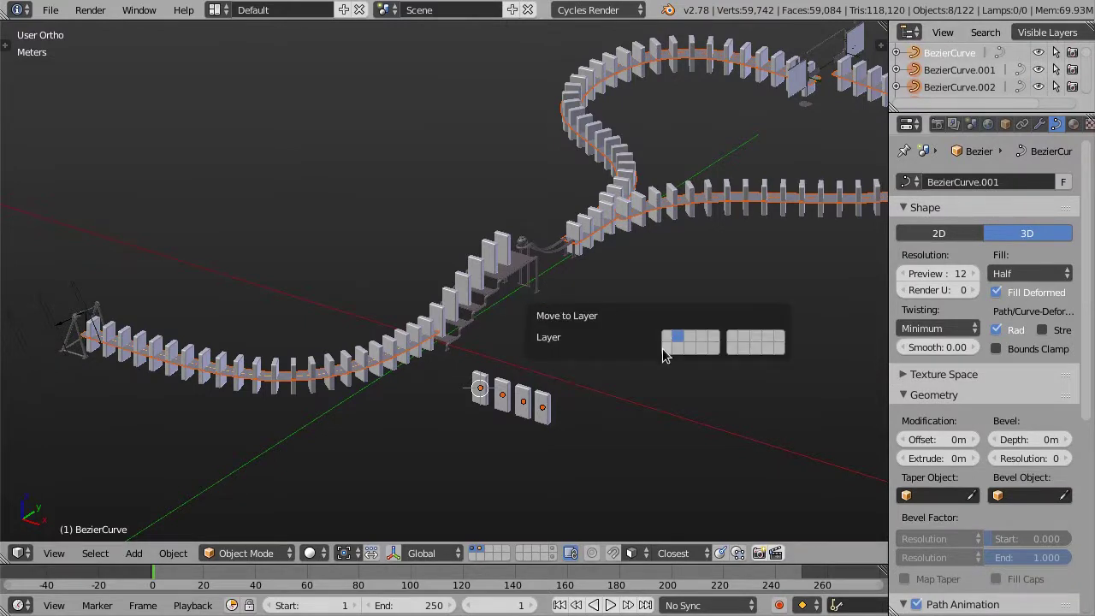
left_click(665, 349)
Box-select the four spare dominoes and move them to another layer
scroll(411, 287, "down", 3)
scroll(409, 274, "down", 2)
middle_click_drag(408, 273, 423, 343)
scroll(423, 342, "up", 2)
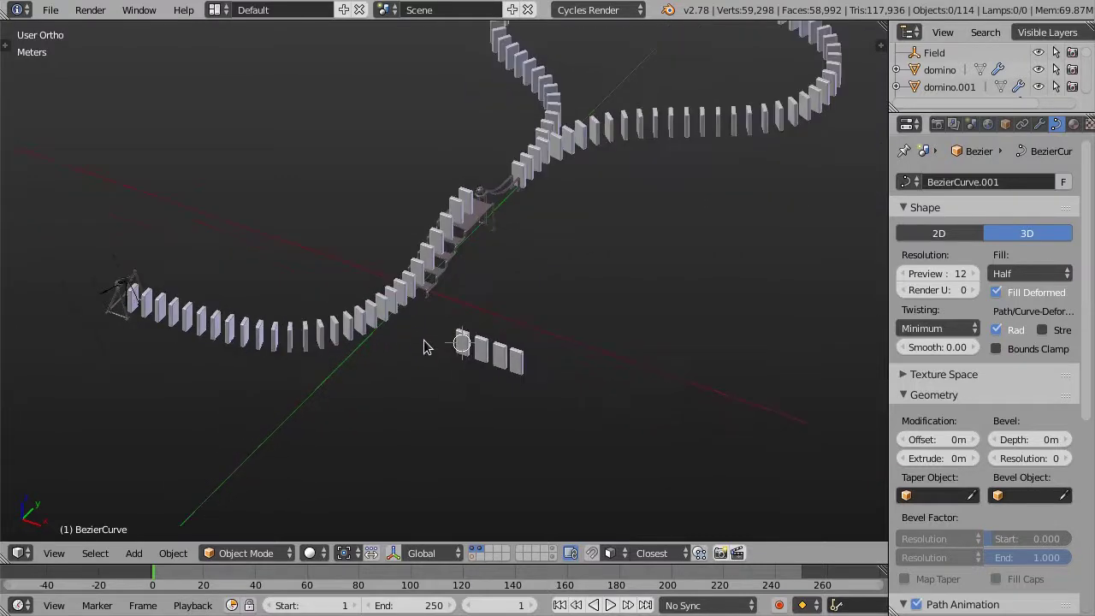
middle_click_drag(478, 321, 516, 393)
key("b")
left_click_drag(410, 313, 534, 389)
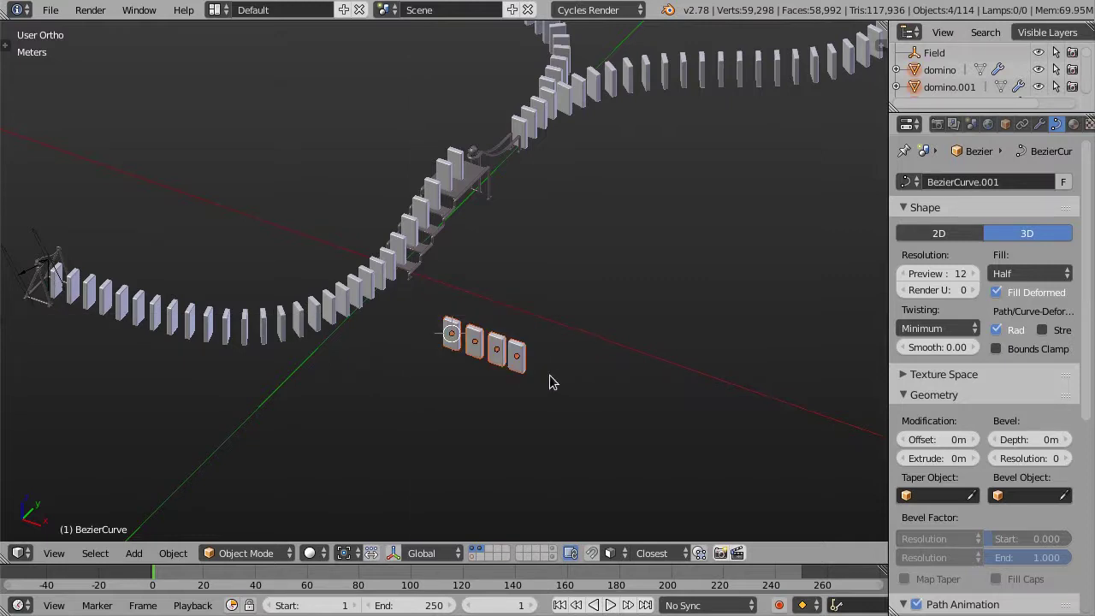
key("m")
left_click(685, 419)
mouse_move(481, 317)
middle_mouse_down()
mouse_move(345, 299)
mouse_move(354, 343)
mouse_move(368, 320)
middle_mouse_up()
scroll(330, 361, "up", 3)
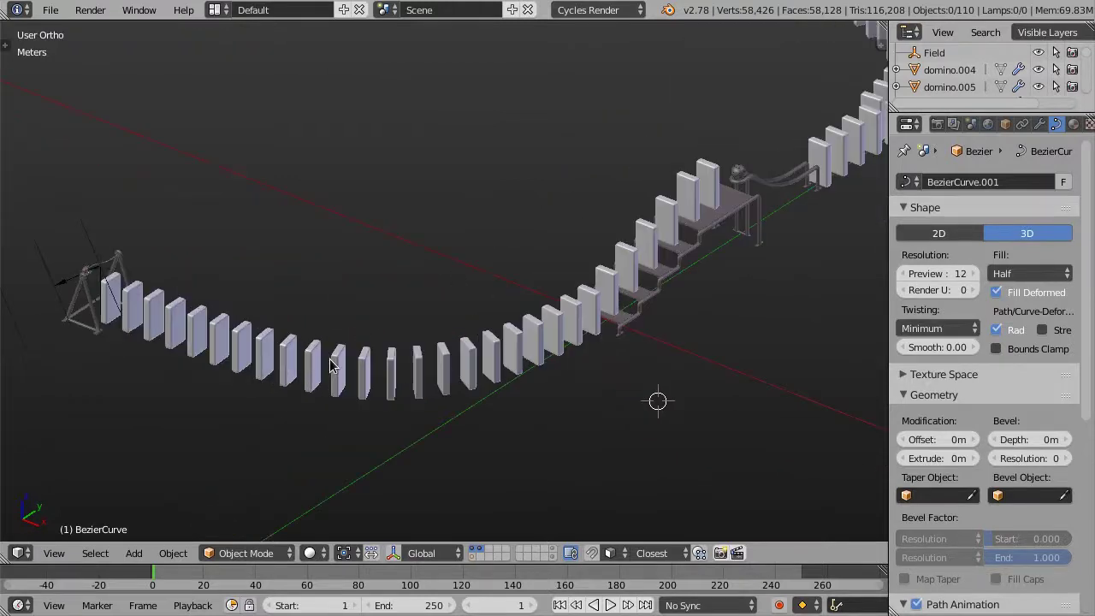
Select domino.090, then Select Linked by Material to grab all 98 dominoes
right_click(336, 364)
mouse_move(336, 364)
middle_mouse_down()
mouse_move(396, 377)
mouse_move(379, 381)
middle_mouse_up()
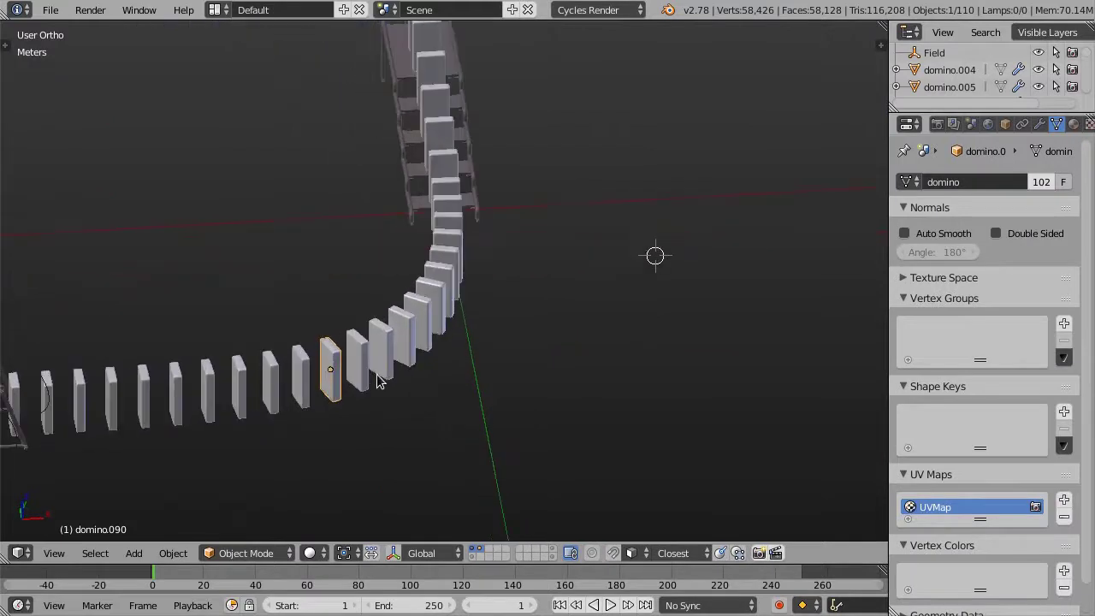
key("shift+l")
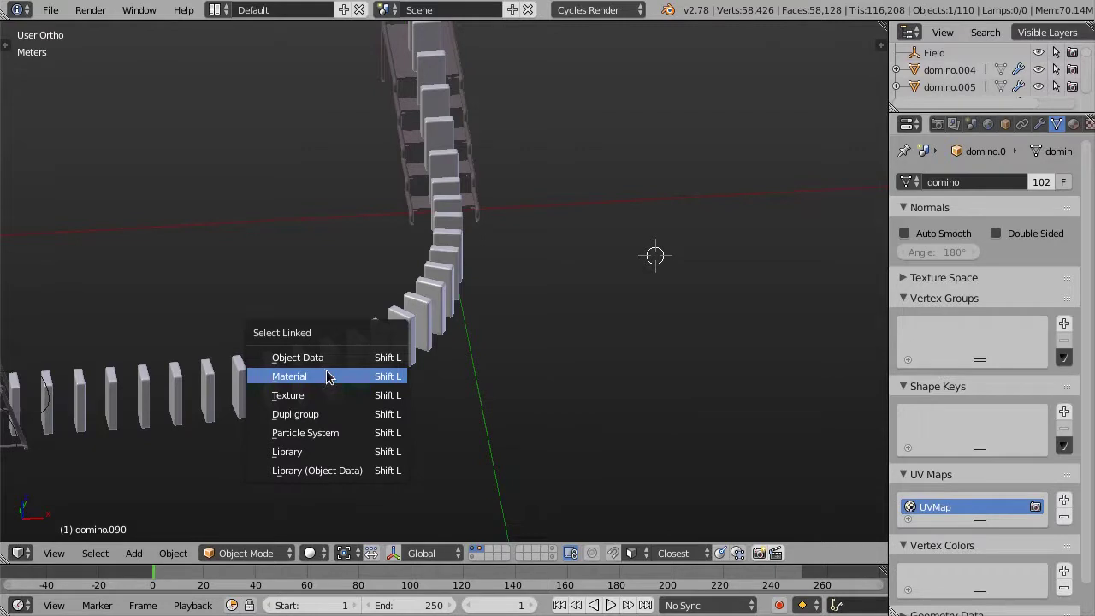
left_click(339, 380)
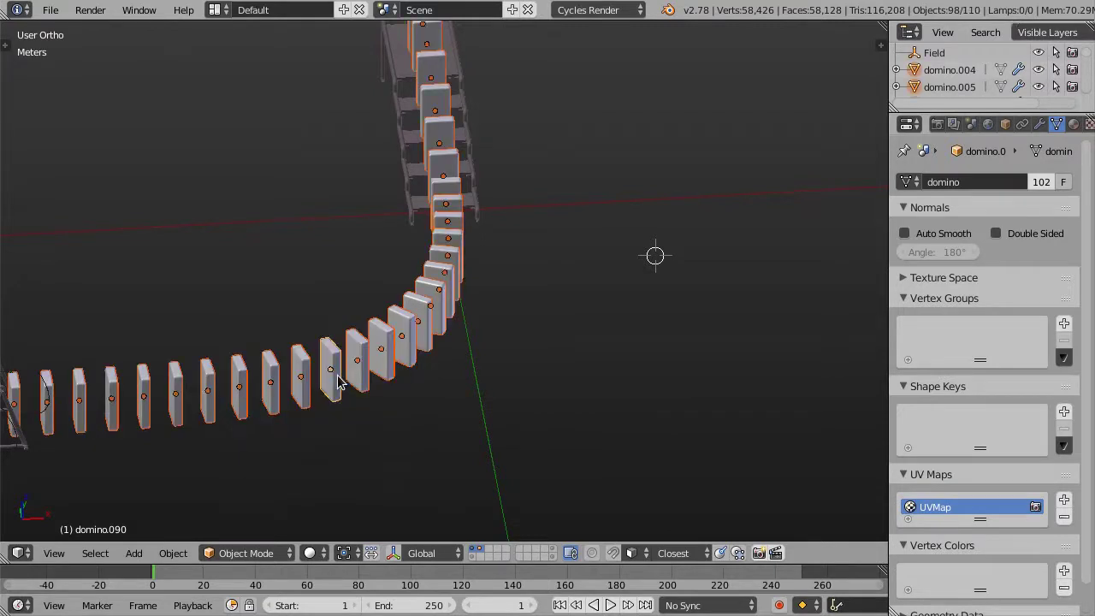
scroll(442, 313, "down", 3)
mouse_move(452, 305)
middle_mouse_down()
mouse_move(465, 337)
mouse_move(453, 310)
mouse_move(368, 288)
mouse_move(463, 313)
middle_mouse_up()
mouse_move(354, 315)
middle_mouse_down()
mouse_move(384, 331)
mouse_move(395, 352)
mouse_move(418, 351)
mouse_move(420, 373)
middle_mouse_up()
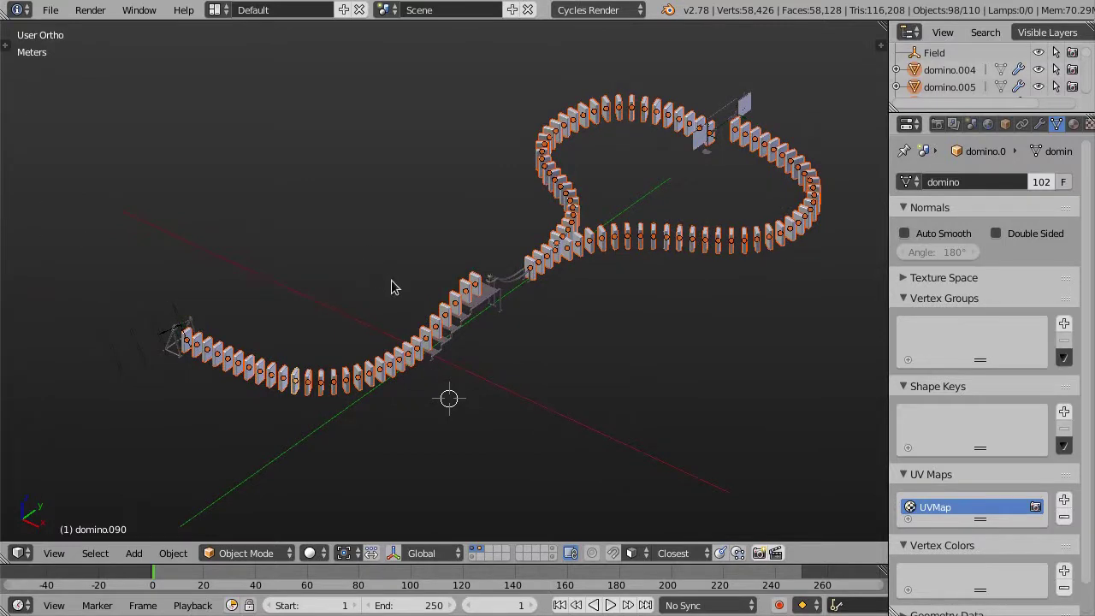
key("t")
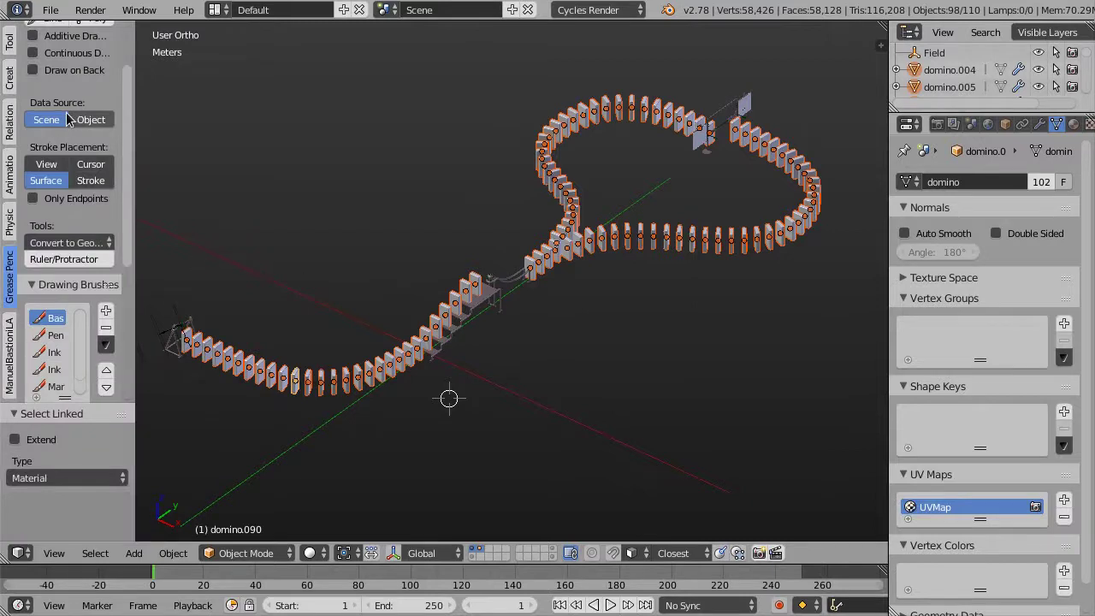
Make the 98 selected dominoes active rigid bodies from the Physics tools
left_click(9, 224)
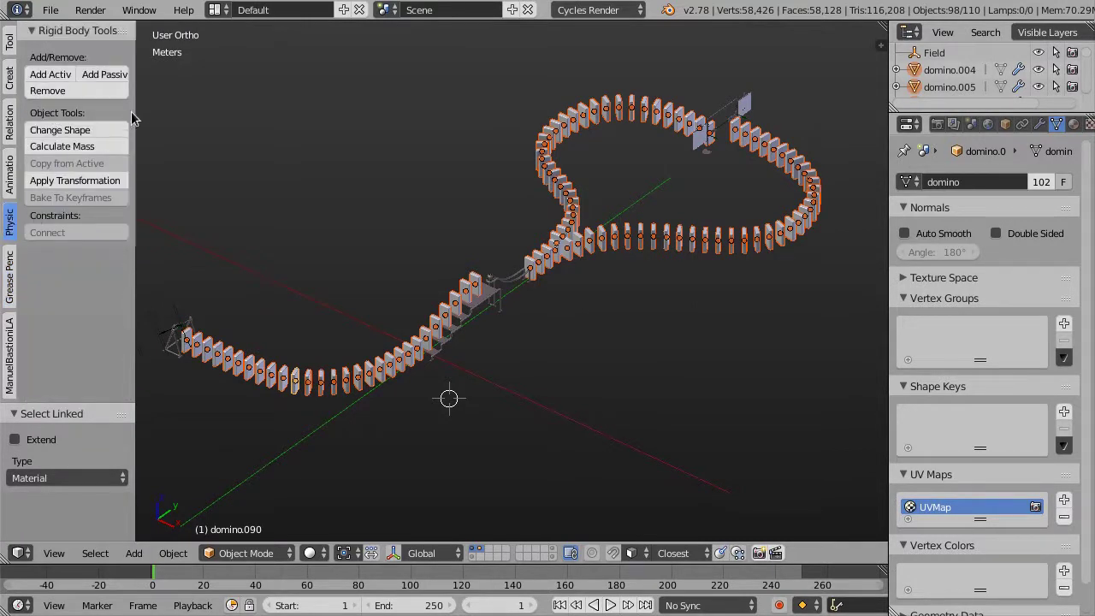
left_click_drag(135, 112, 166, 113)
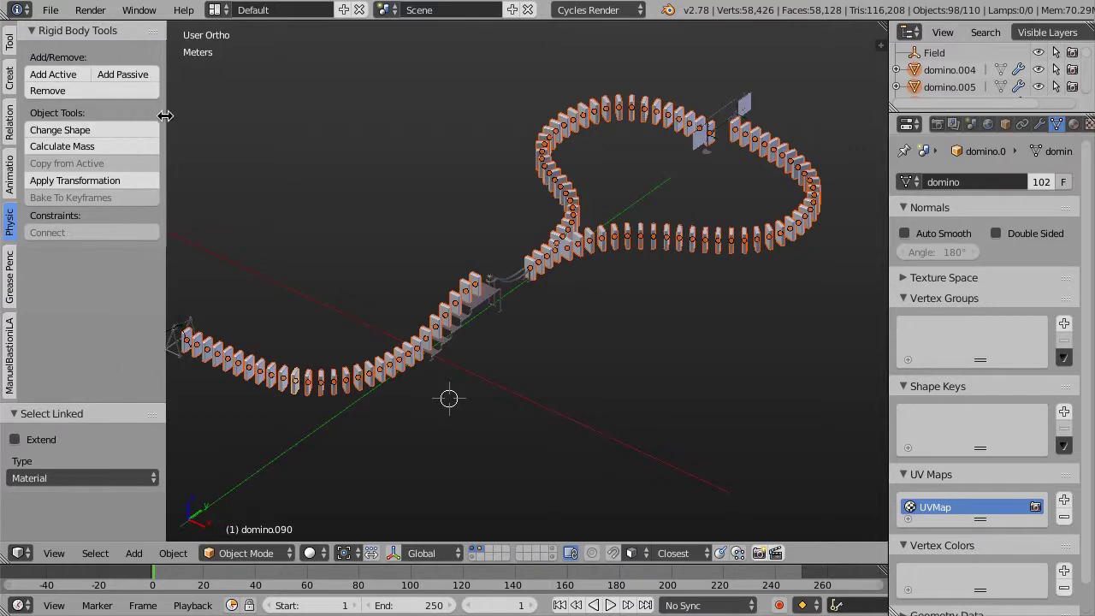
left_click(64, 80)
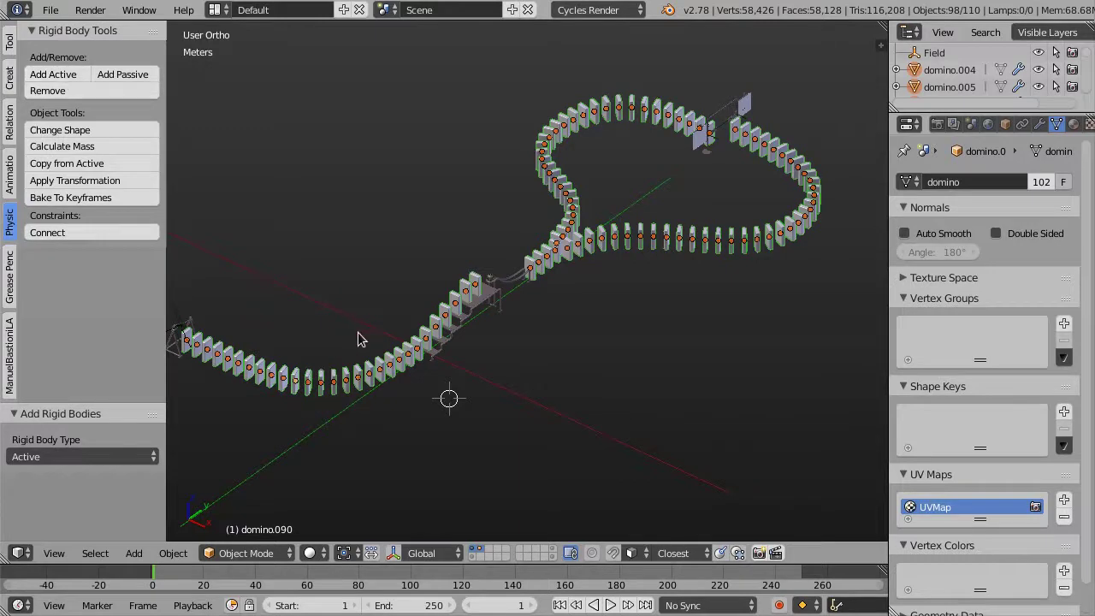
middle_click_drag(359, 334, 394, 326, "shift")
scroll(343, 372, "up", 2)
scroll(342, 372, "up", 2)
scroll(342, 371, "up", 2)
scroll(379, 273, "up", 2)
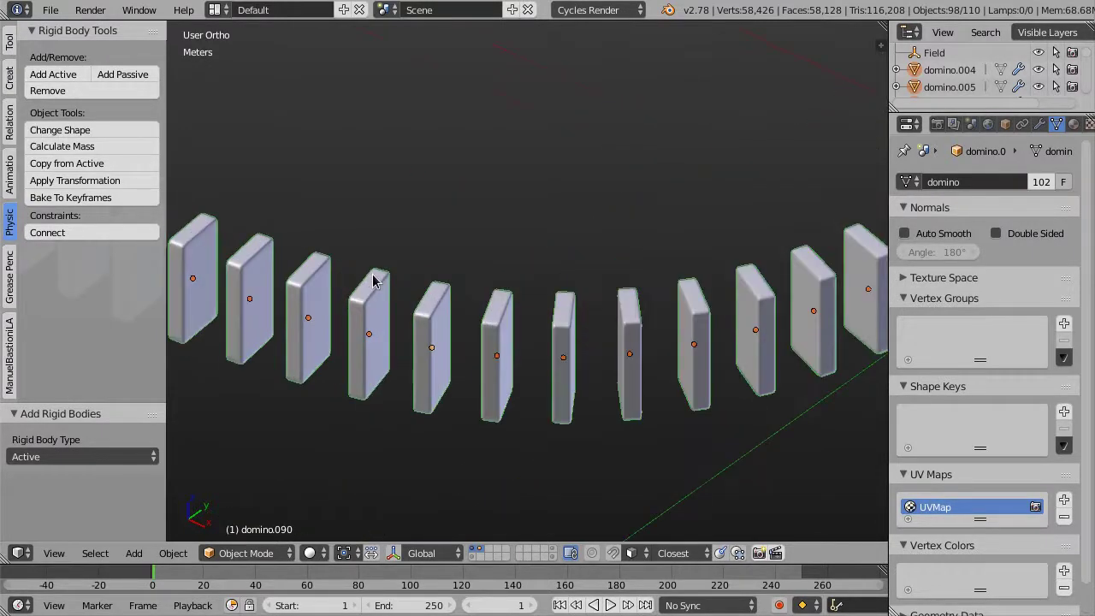
scroll(373, 281, "down", 5)
mouse_move(373, 280)
middle_mouse_down()
mouse_move(512, 296)
mouse_move(468, 331)
middle_mouse_up()
Calculate the dominoes' mass using the Plastic preset, density 1200
left_click(75, 169)
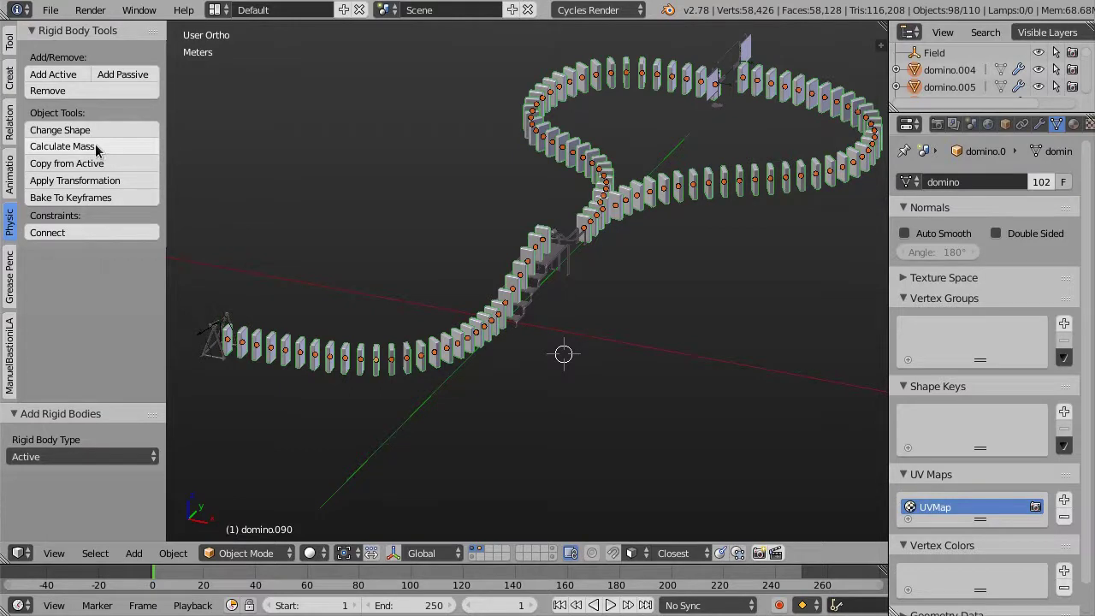
left_click(98, 147)
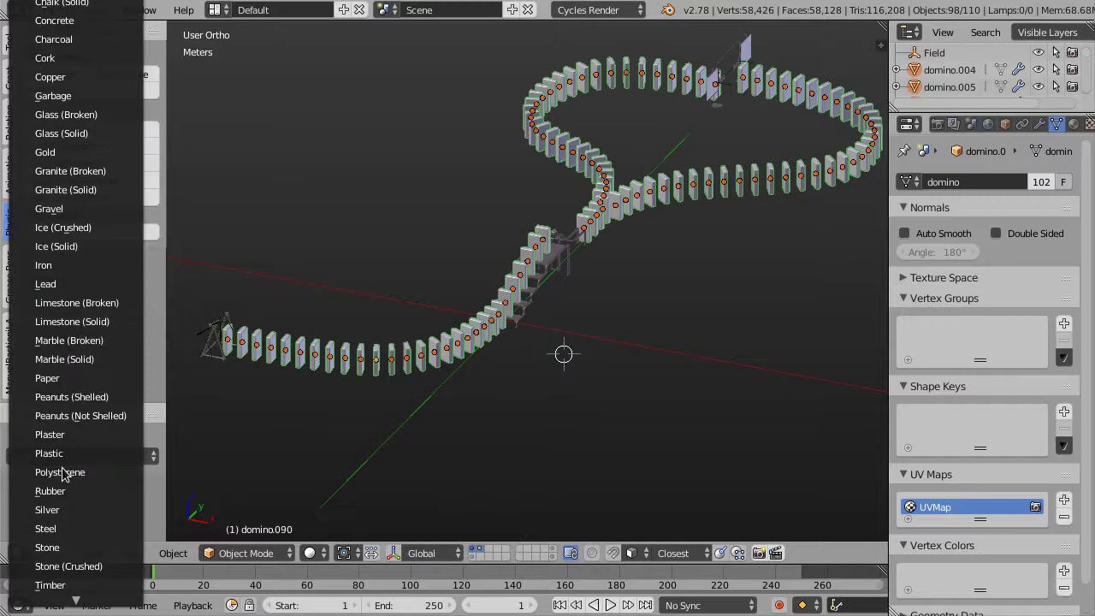
left_click(77, 458)
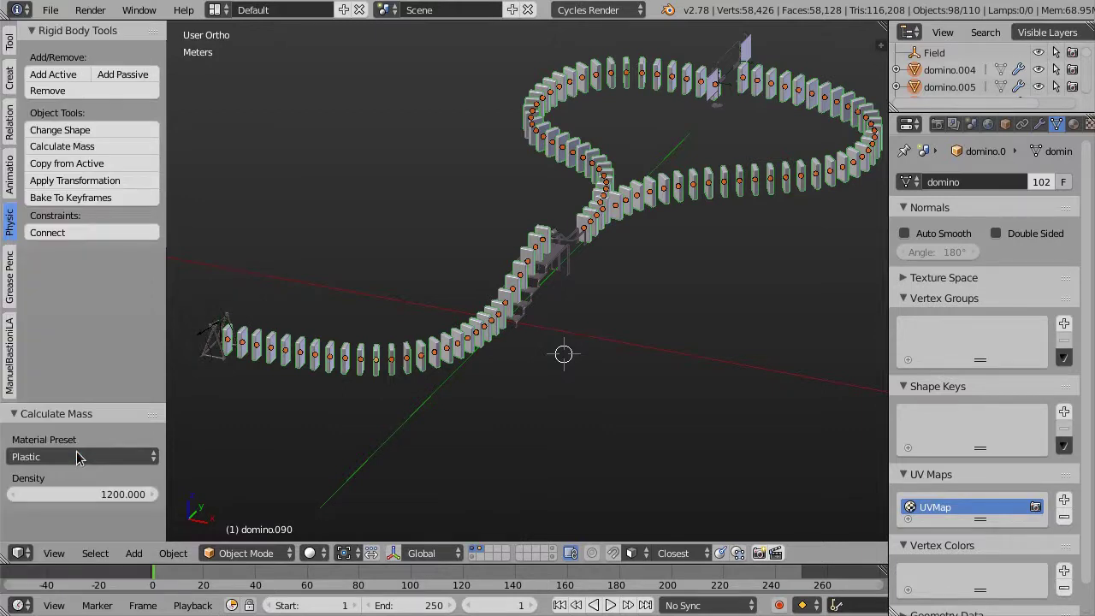
mouse_move(565, 342)
middle_mouse_down()
mouse_move(526, 356)
mouse_move(540, 360)
mouse_move(332, 394)
middle_mouse_up()
Deselect all dominoes and frame the whole domino track in top view
key("a")
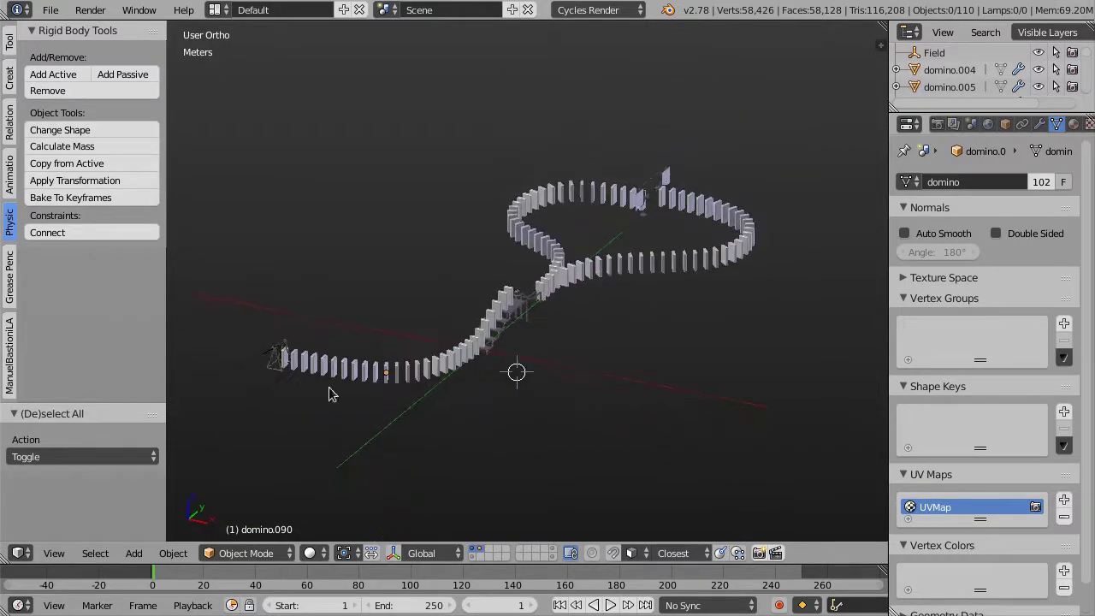
mouse_move(577, 354)
middle_mouse_down()
mouse_move(547, 347)
mouse_move(417, 369)
middle_mouse_up()
mouse_move(345, 370)
middle_mouse_down()
mouse_move(325, 349)
mouse_move(328, 371)
mouse_move(516, 378)
middle_mouse_up()
key("KP_7")
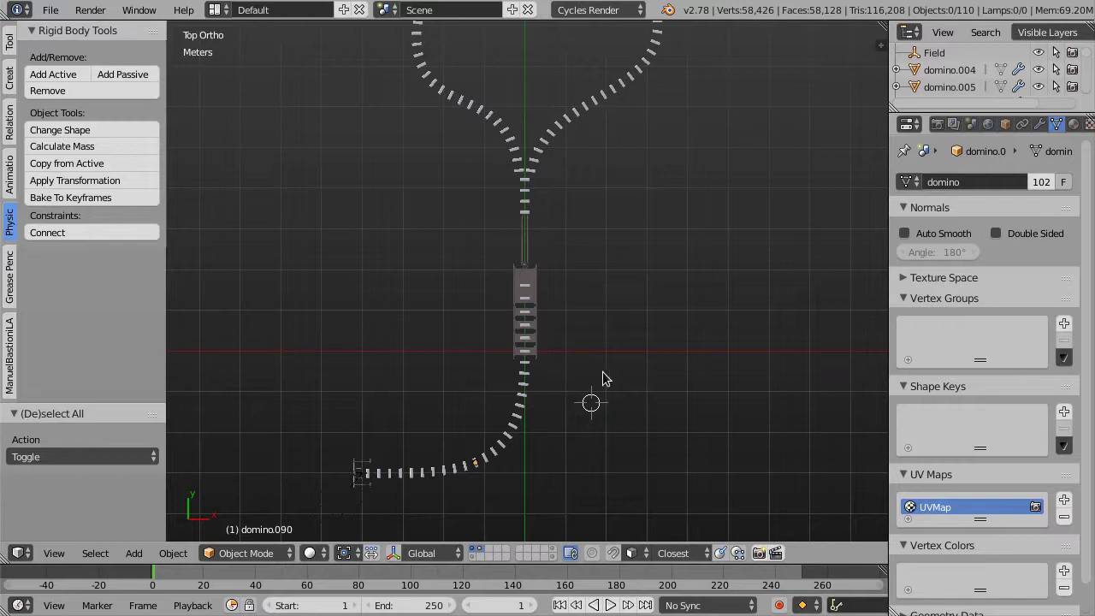
key("shift+c")
scroll(507, 372, "up", 2)
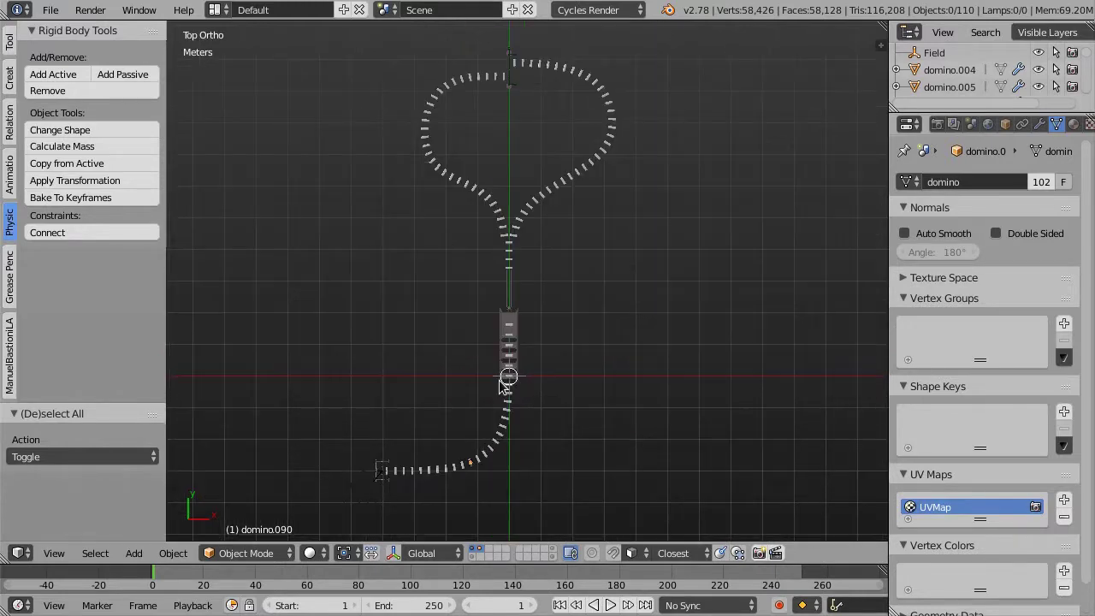
Add a plane at the origin and scale it in edit mode to a workable size
key("shift+a")
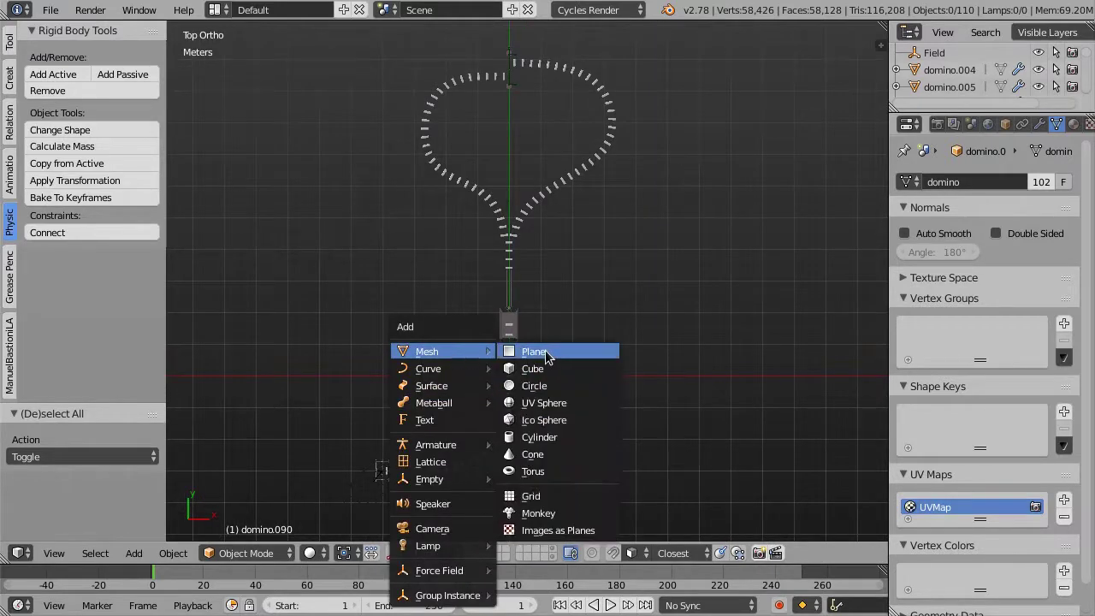
left_click(547, 351)
key("Tab")
key("s")
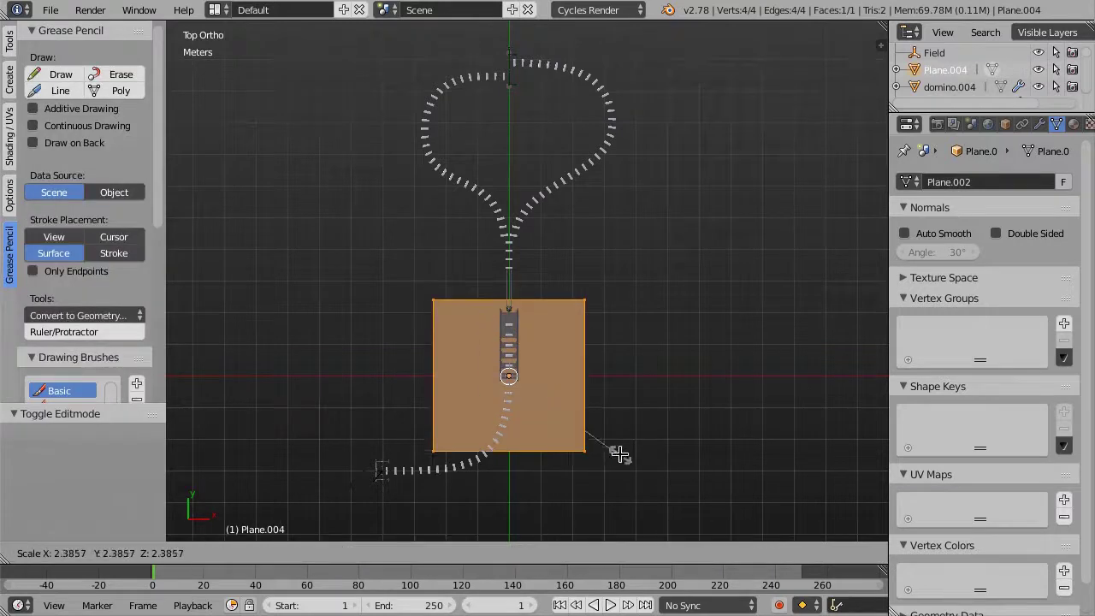
left_click(624, 457)
middle_click_drag(577, 372, 587, 326, "shift")
key("s")
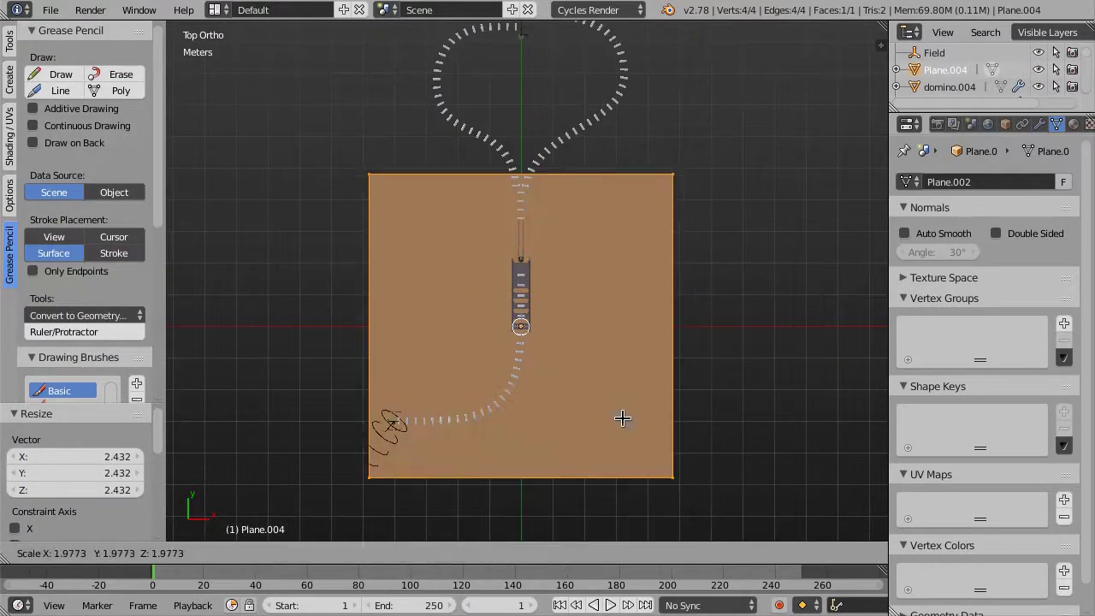
left_click(605, 411)
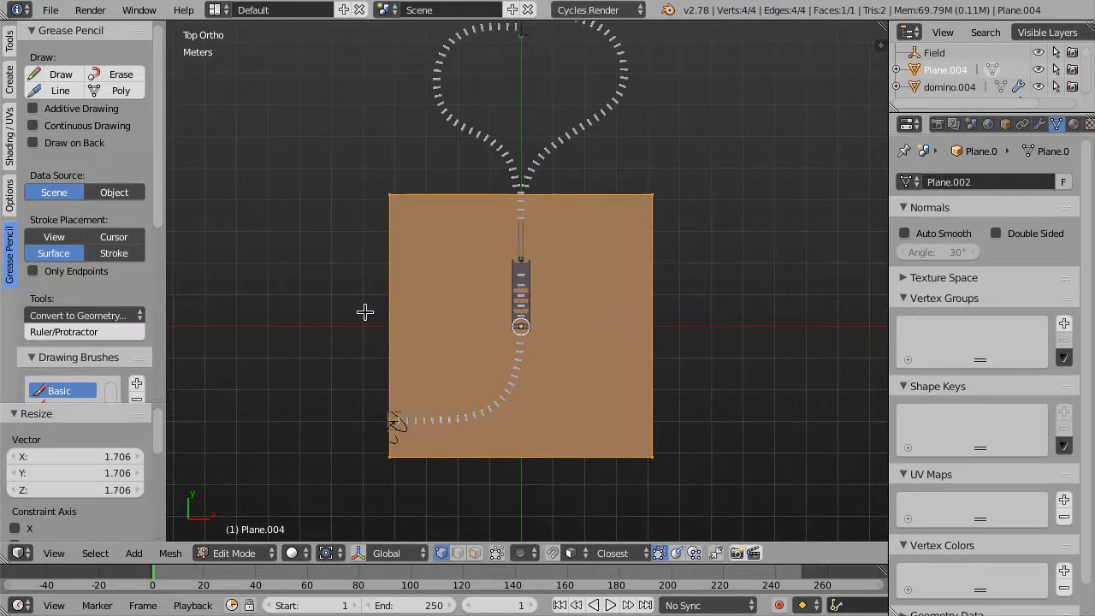
Extend the plane's left, top and right edges outward to cover the stairs and loop
right_click(376, 311)
key("g")
key("x")
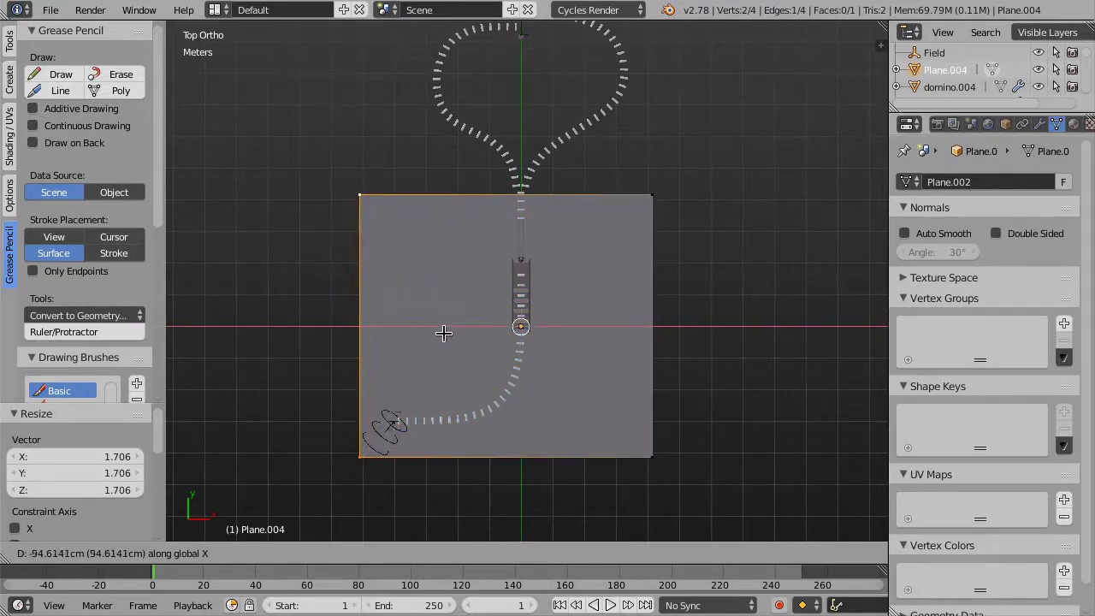
left_click(457, 329)
middle_click_drag(593, 256, 571, 335, "shift")
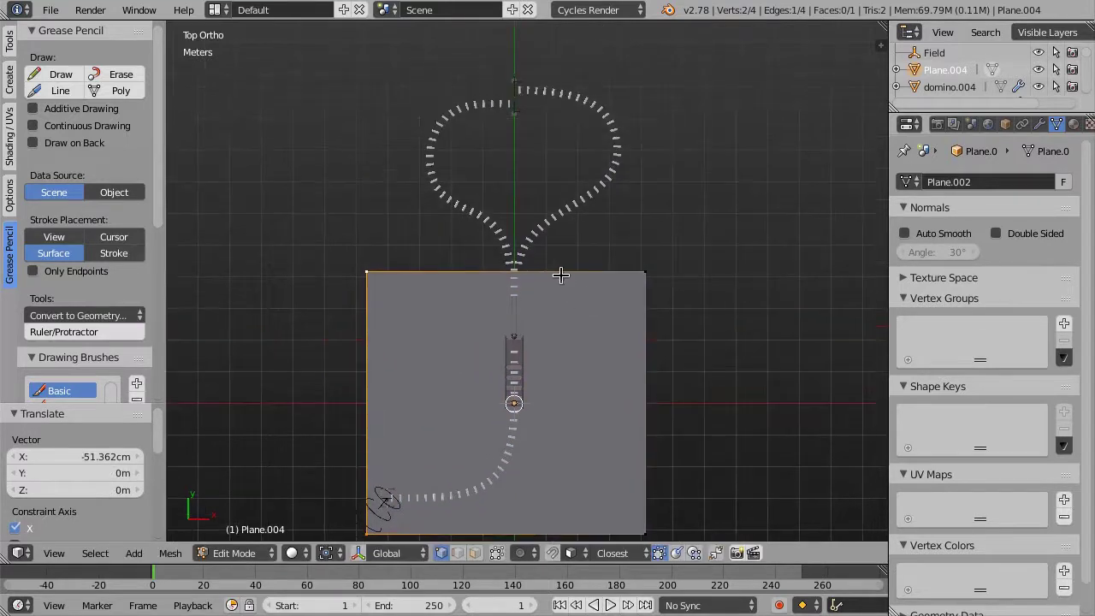
key("g")
key("y")
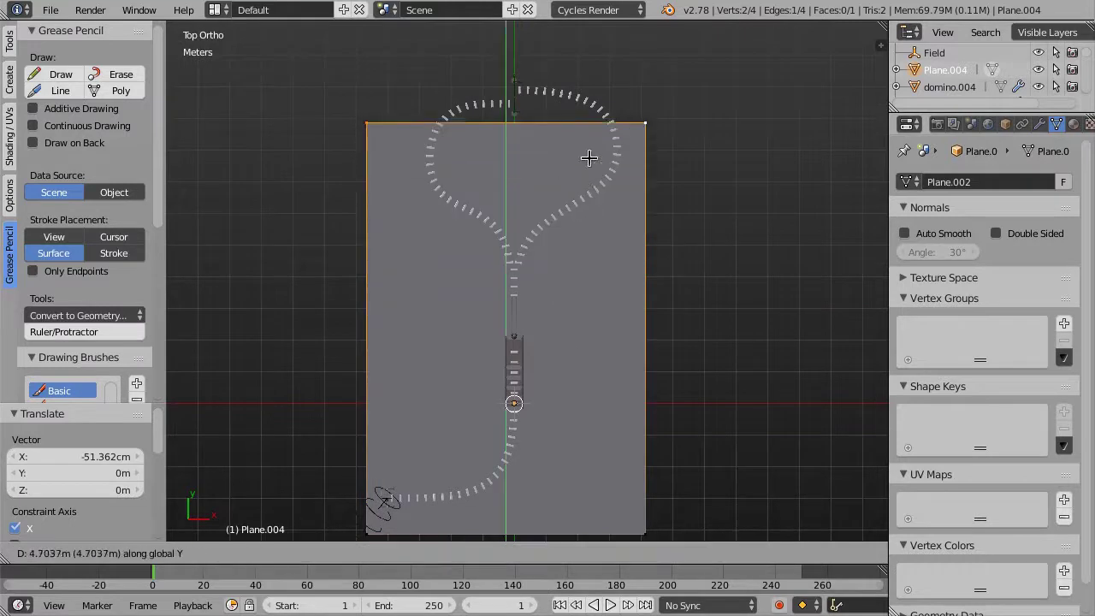
left_click(598, 117)
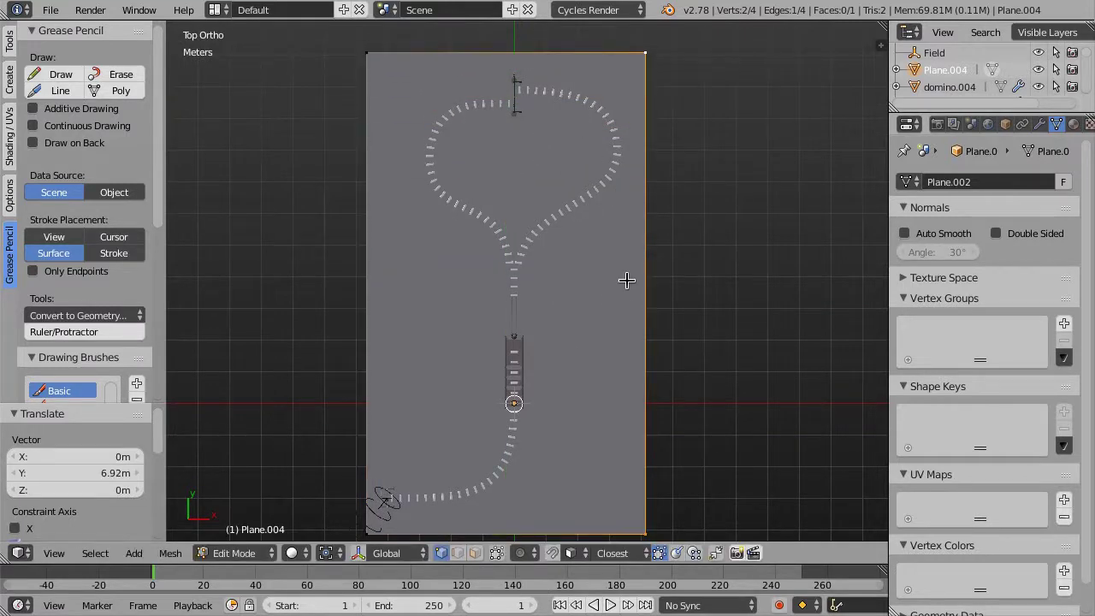
key("g")
key("x")
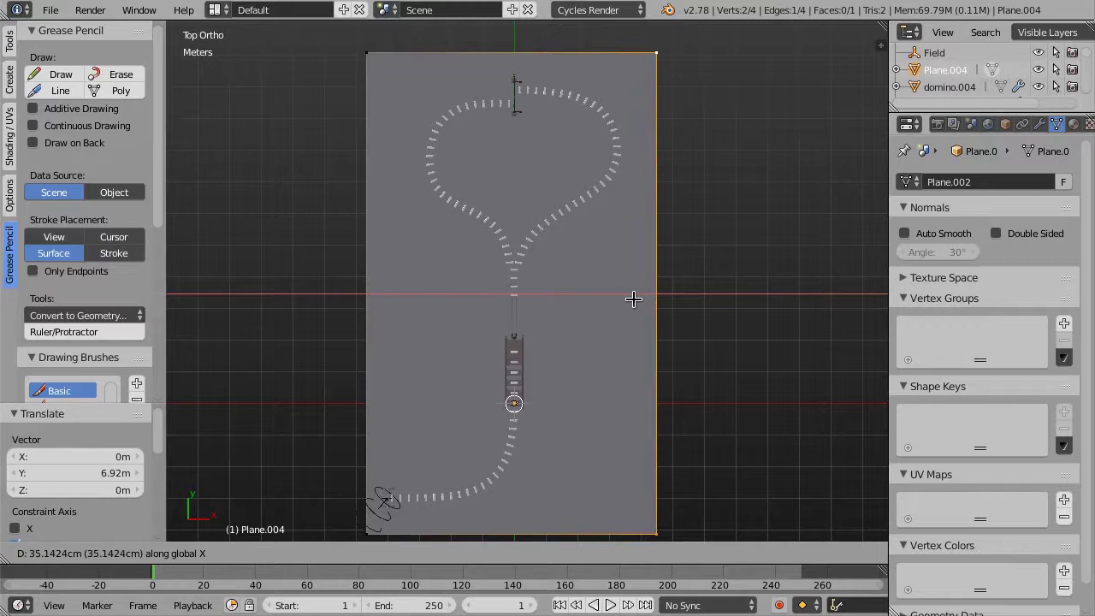
left_click(636, 301)
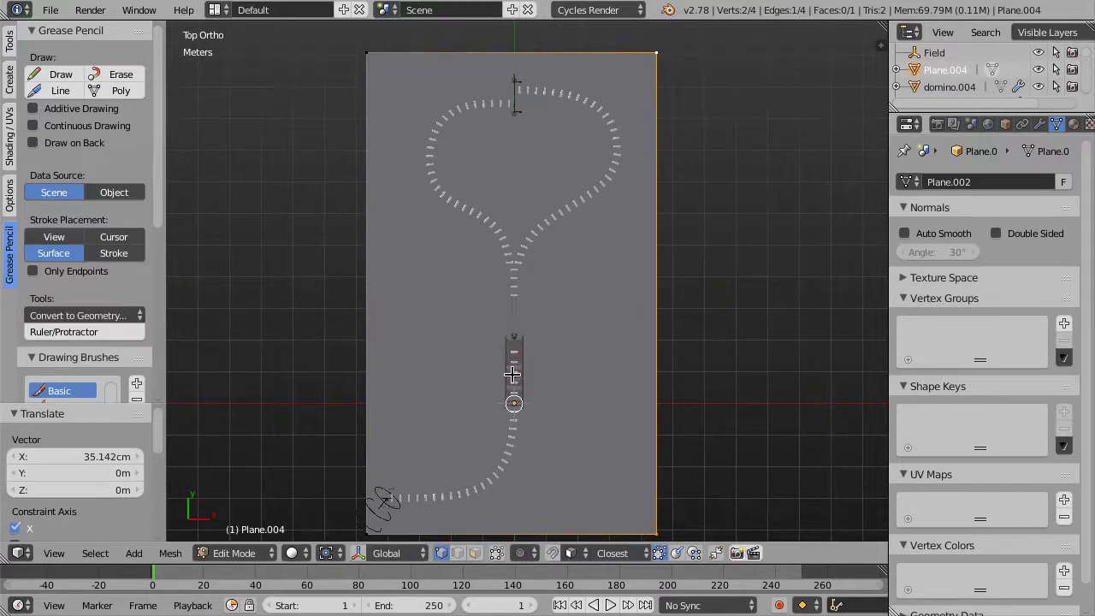
key("Tab")
mouse_move(534, 401)
middle_mouse_down()
mouse_move(459, 339)
mouse_move(464, 353)
middle_mouse_up()
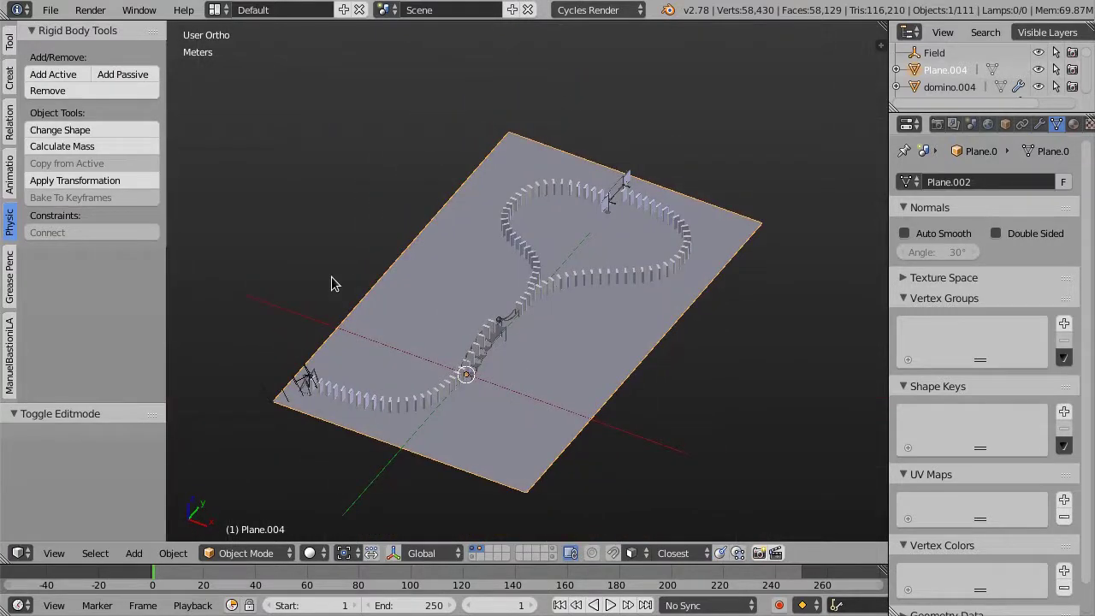
Make the ground plane a passive rigid body with Add Passive
left_click(125, 77)
mouse_move(511, 311)
middle_mouse_down()
mouse_move(508, 279)
mouse_move(623, 379)
mouse_move(593, 341)
middle_mouse_up()
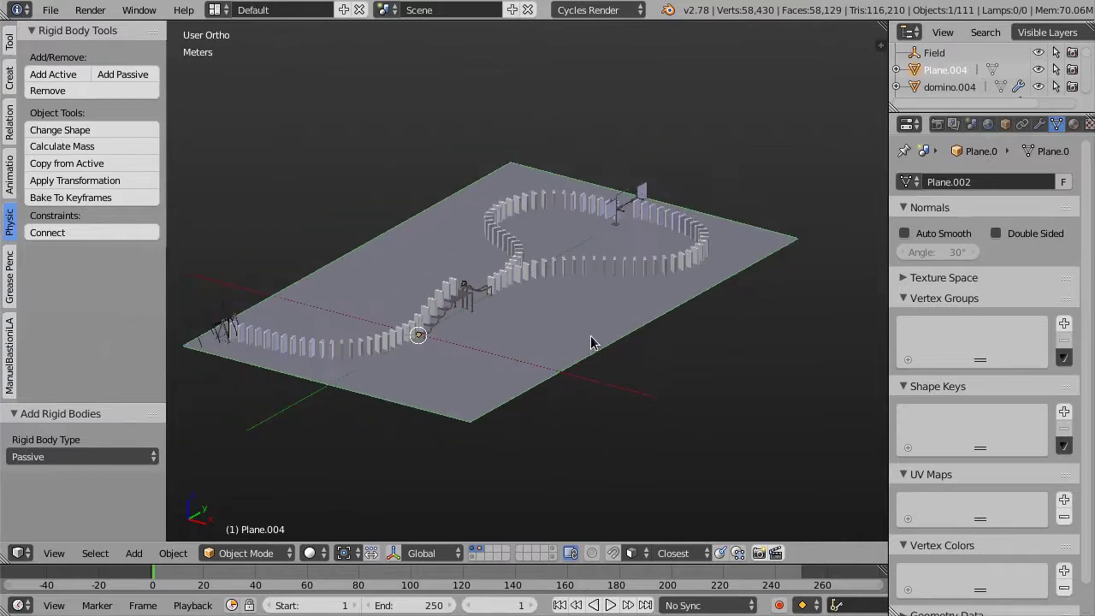
key("t")
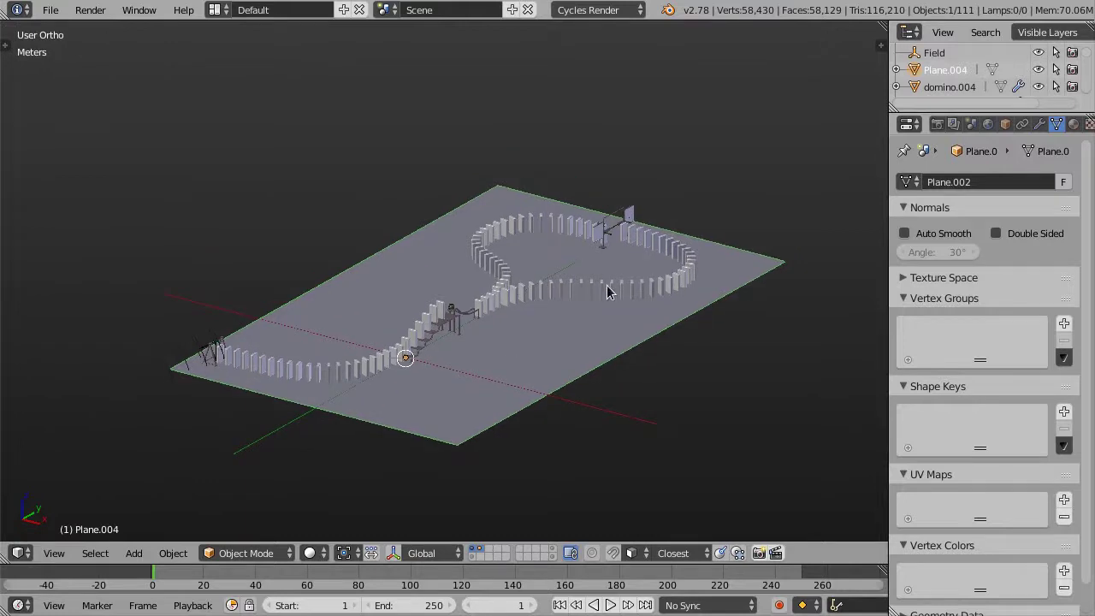
scroll(1005, 124, "down", 4)
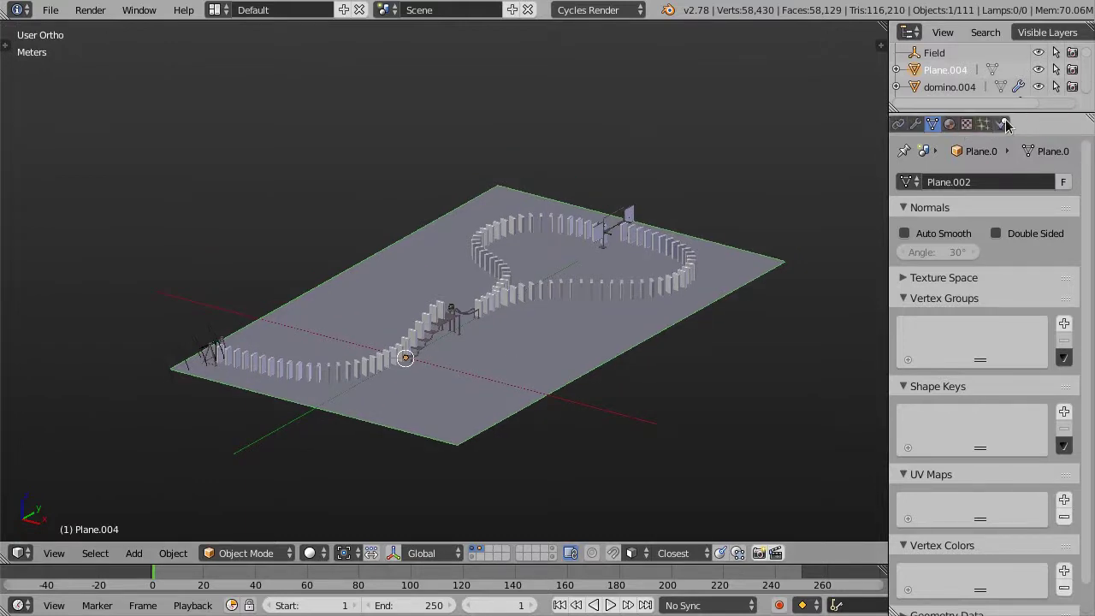
Set the plane's rigid body collision margin to 1mm in Physics properties
left_click(1004, 125)
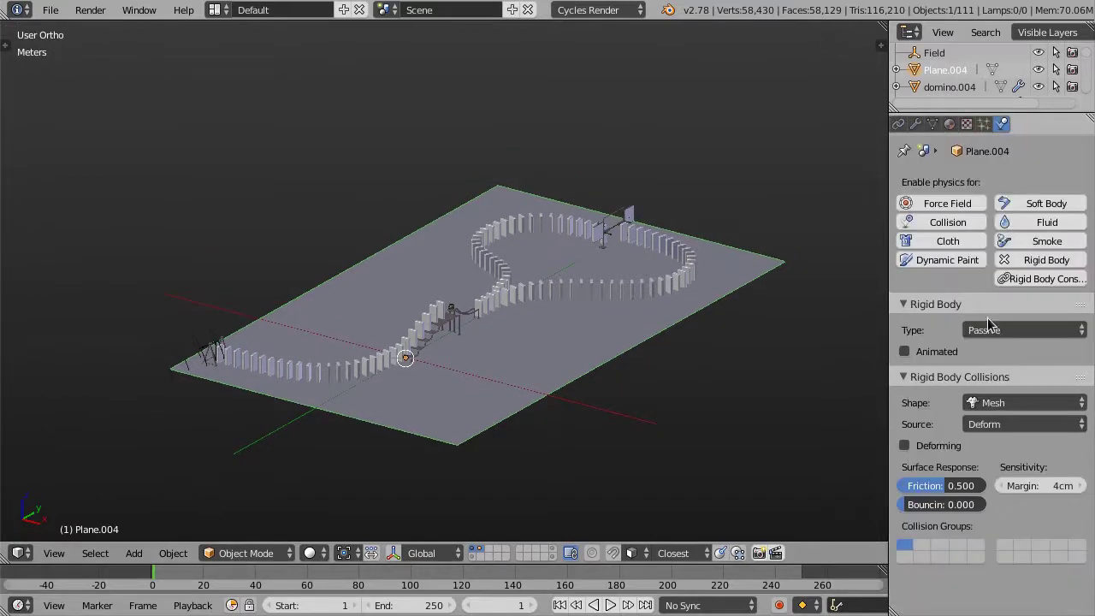
left_click(1040, 486)
type("1")
key("Return")
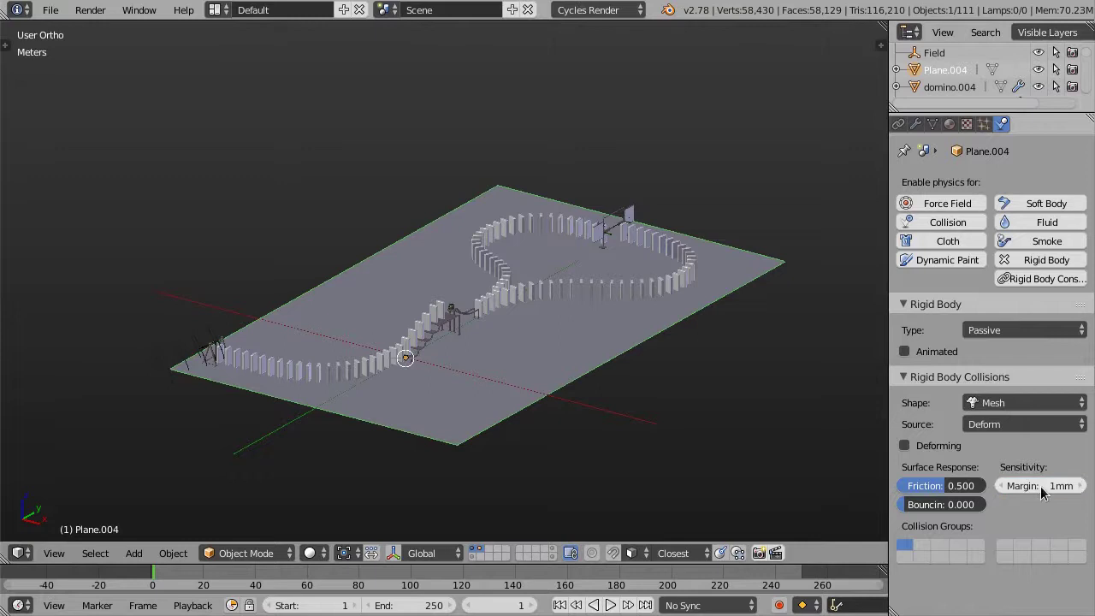
mouse_move(466, 324)
middle_mouse_down()
mouse_move(430, 355)
mouse_move(487, 348)
mouse_move(360, 350)
middle_mouse_up()
scroll(361, 352, "up", 3)
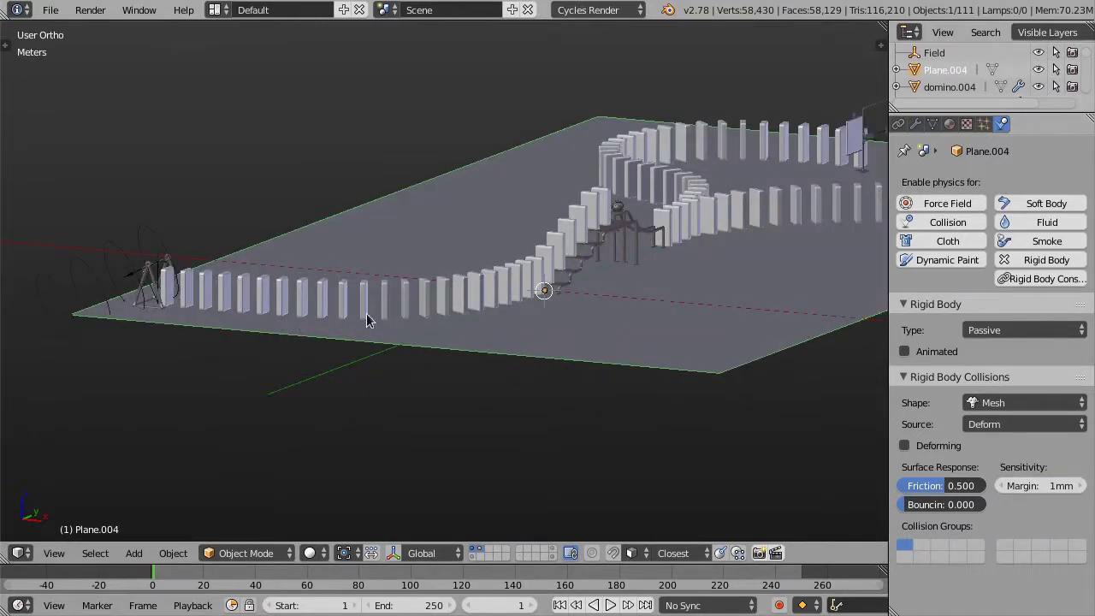
mouse_move(599, 275)
middle_mouse_down()
mouse_move(551, 285)
mouse_move(586, 275)
mouse_move(533, 266)
mouse_move(438, 287)
mouse_move(505, 306)
middle_mouse_up()
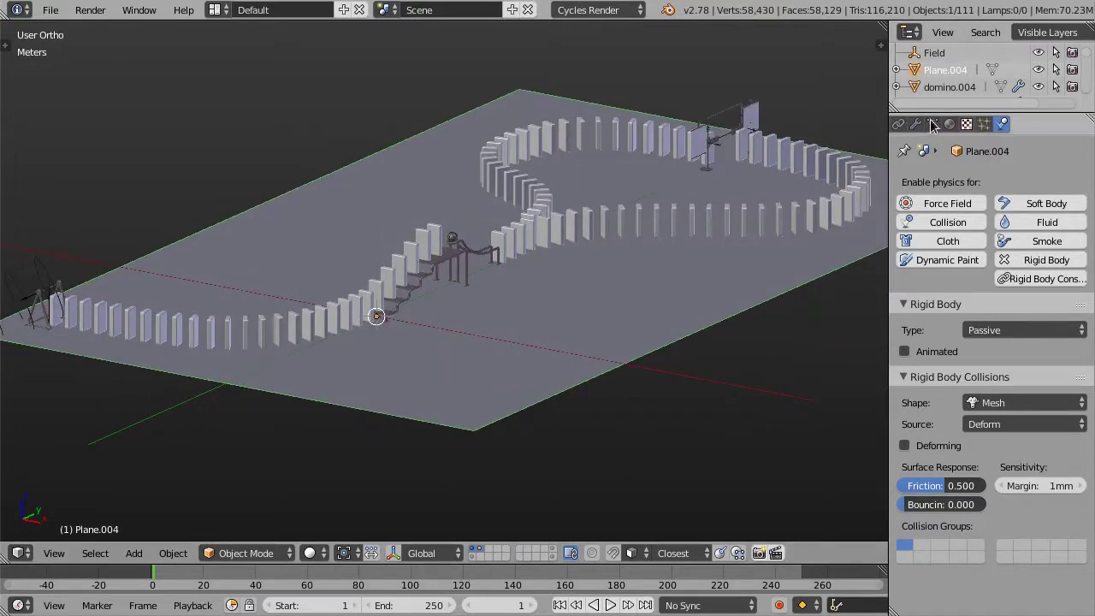
Tick Simplify in the Scene properties, with viewport subdivision 0, to lighten the viewport
scroll(984, 124, "up", 5)
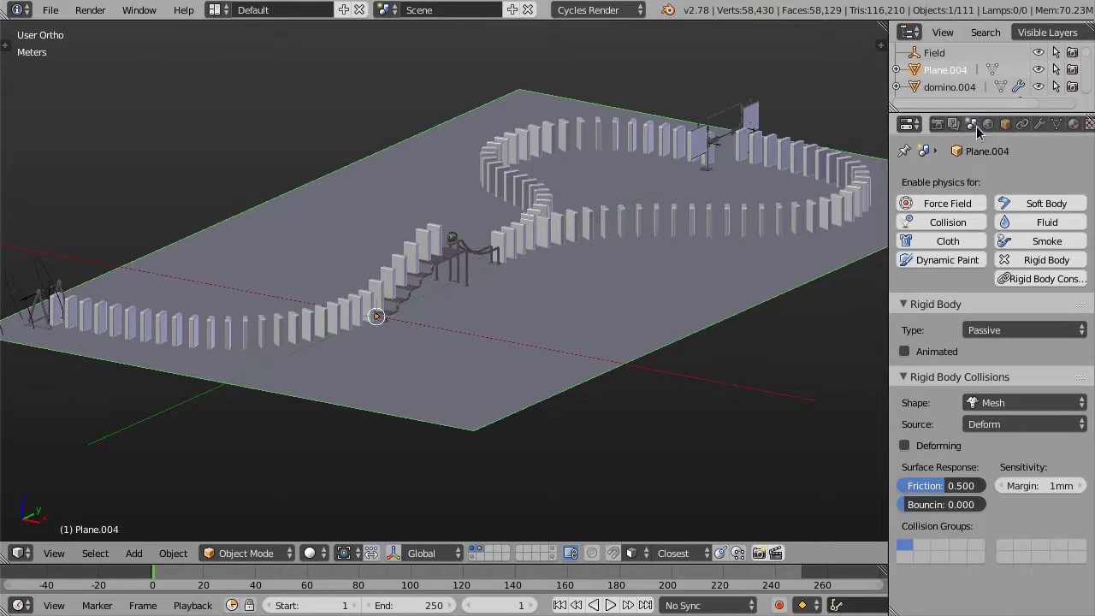
left_click(973, 125)
left_click_drag(1088, 208, 1078, 379)
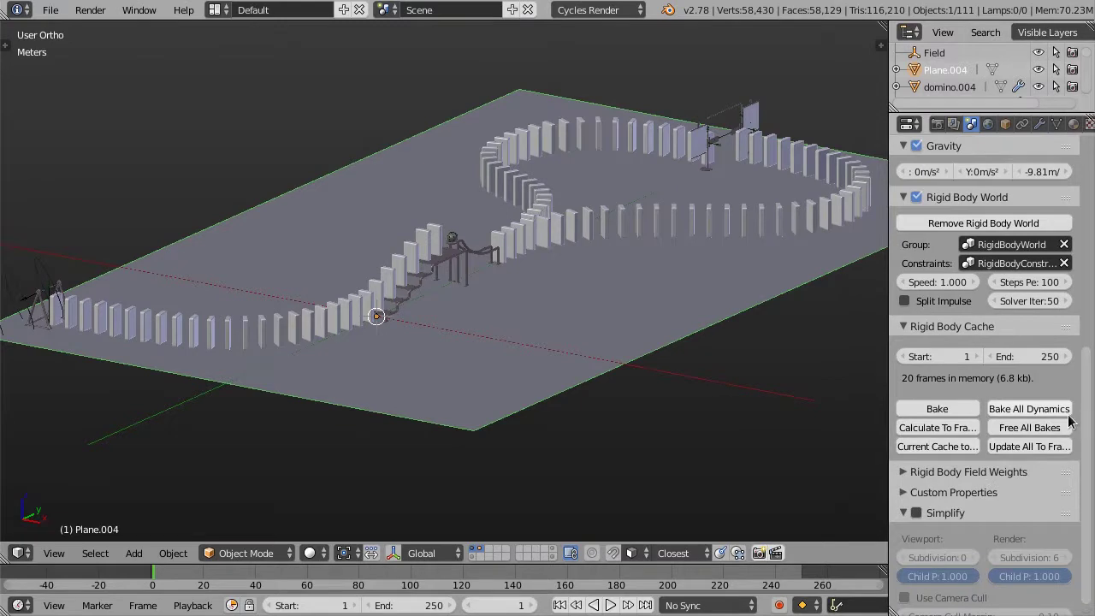
left_click_drag(1090, 411, 1091, 436)
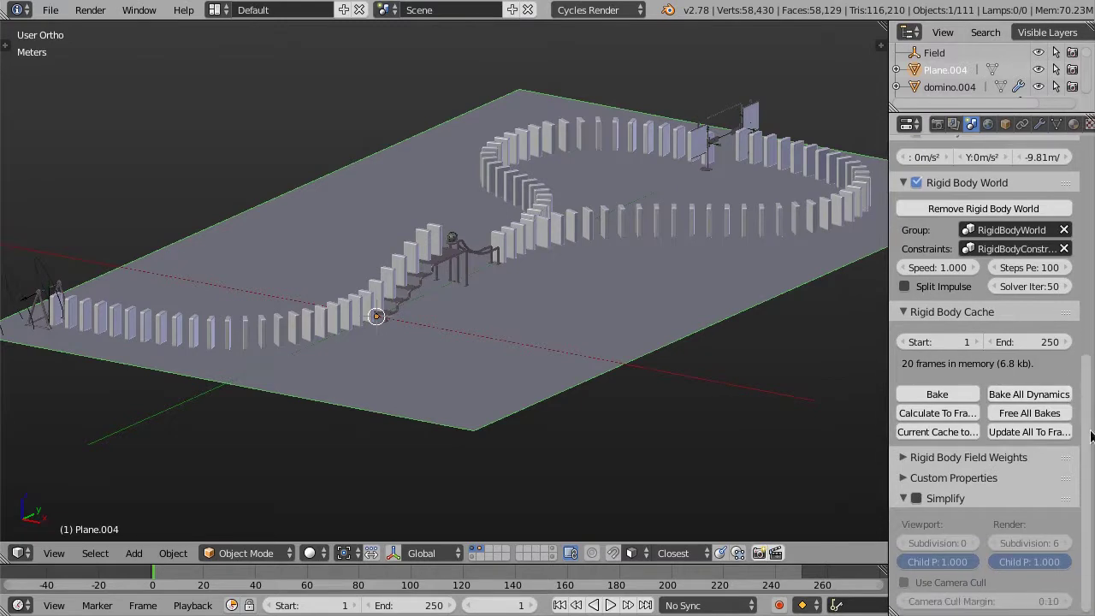
left_click(916, 499)
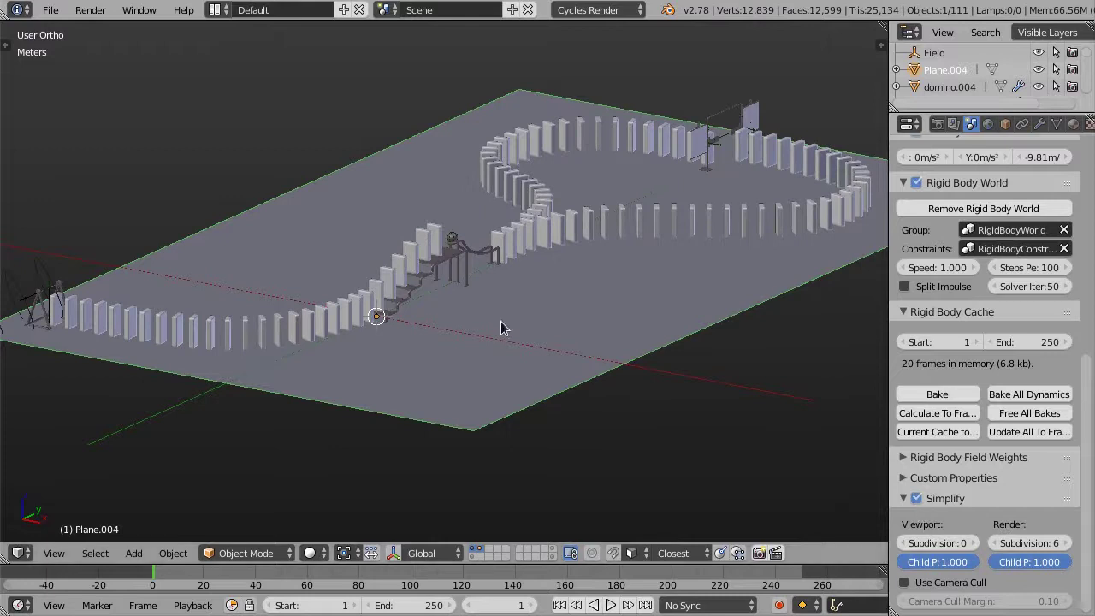
middle_click_drag(424, 323, 492, 307, "shift")
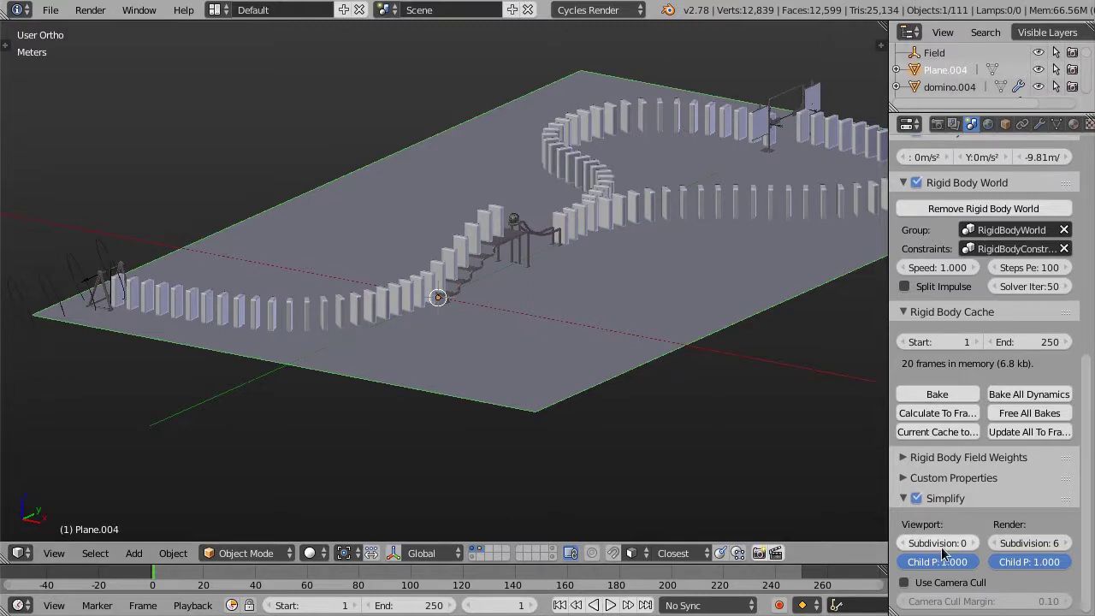
mouse_move(391, 309)
middle_mouse_down()
mouse_move(340, 345)
mouse_move(440, 337)
mouse_move(381, 328)
middle_mouse_up()
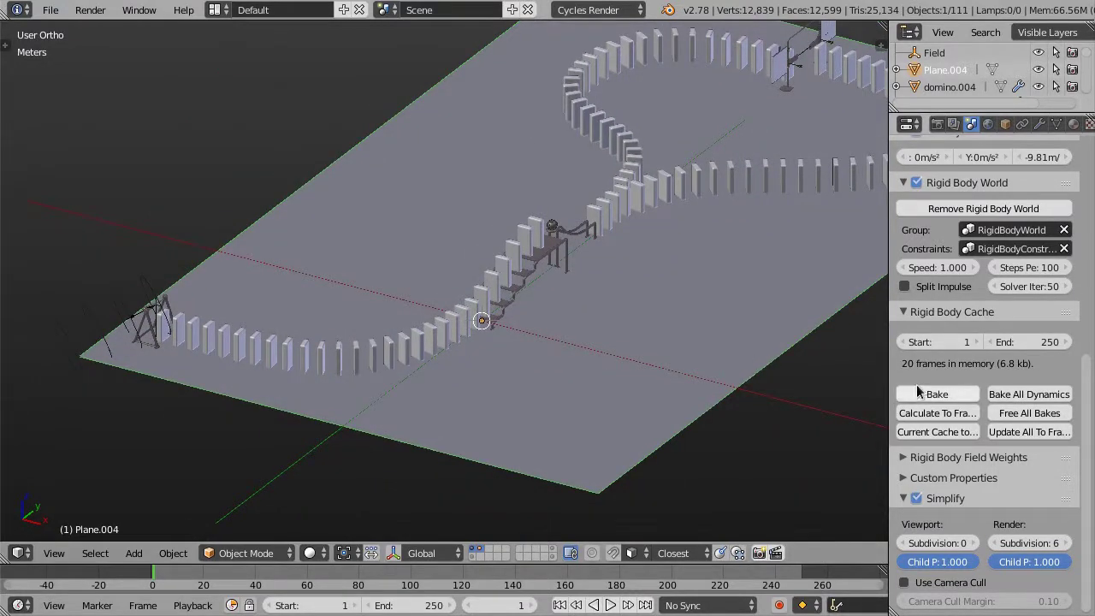
mouse_move(229, 358)
middle_mouse_down()
mouse_move(266, 343)
mouse_move(209, 324)
middle_mouse_up()
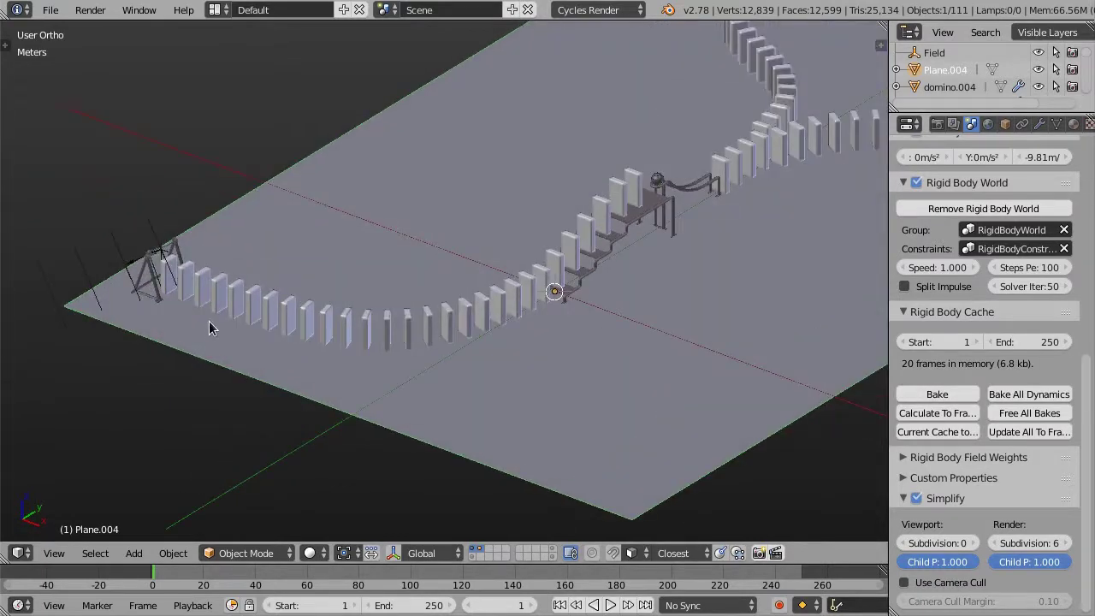
Play the simulation and follow the dominoes toppling down the stairs and around the loop
key("alt+a")
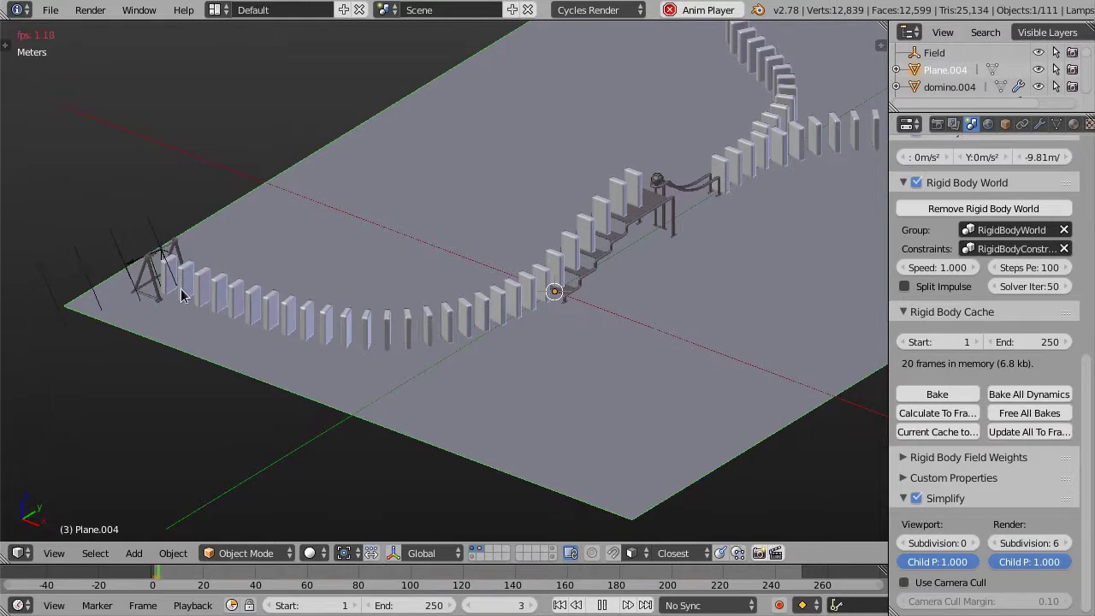
scroll(166, 304, "up", 3)
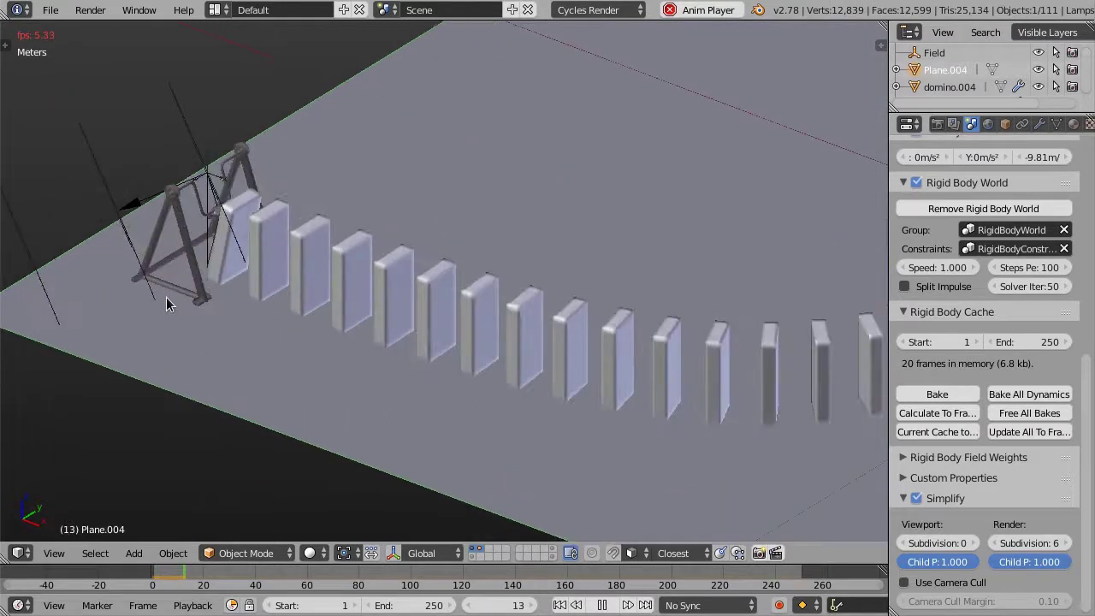
scroll(167, 304, "down", 3)
scroll(403, 314, "up", 2)
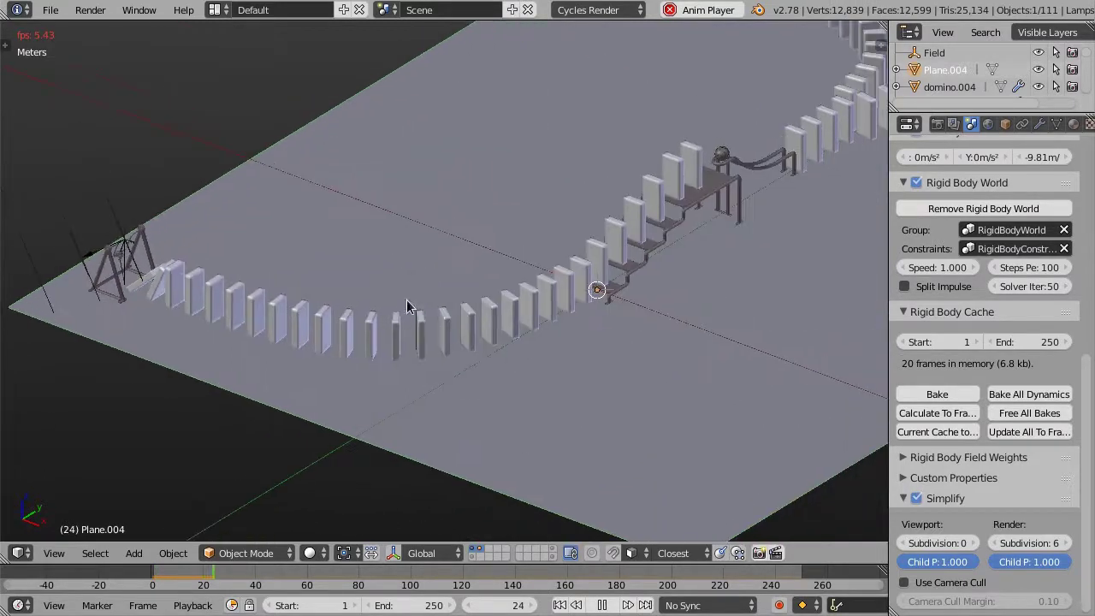
scroll(400, 318, "up", 2)
scroll(400, 318, "down", 3)
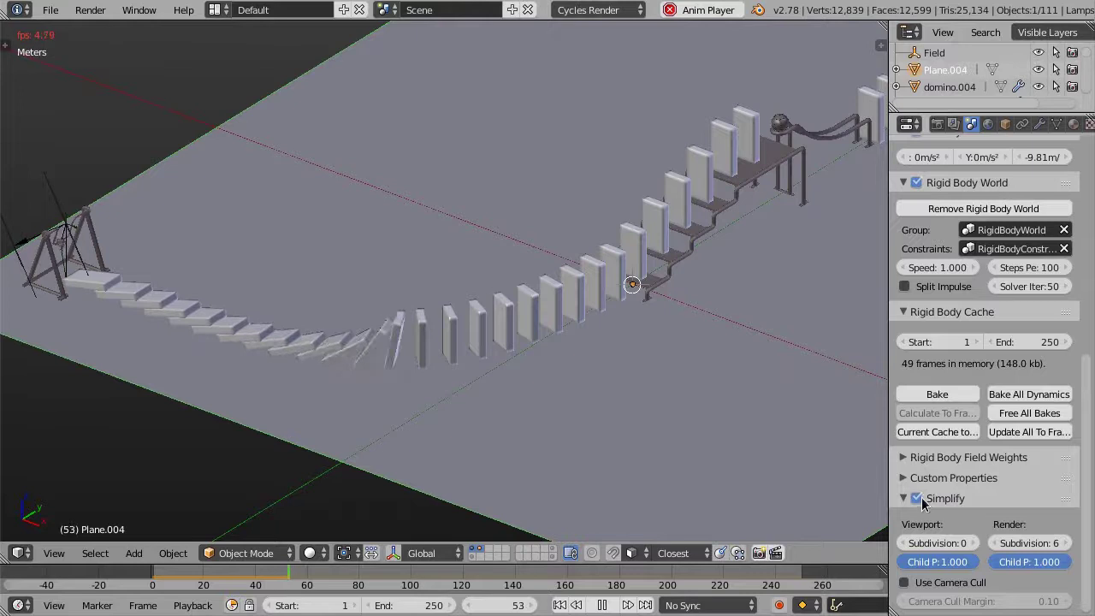
mouse_move(695, 301)
middle_mouse_down()
mouse_move(629, 345)
mouse_move(694, 299)
middle_mouse_up()
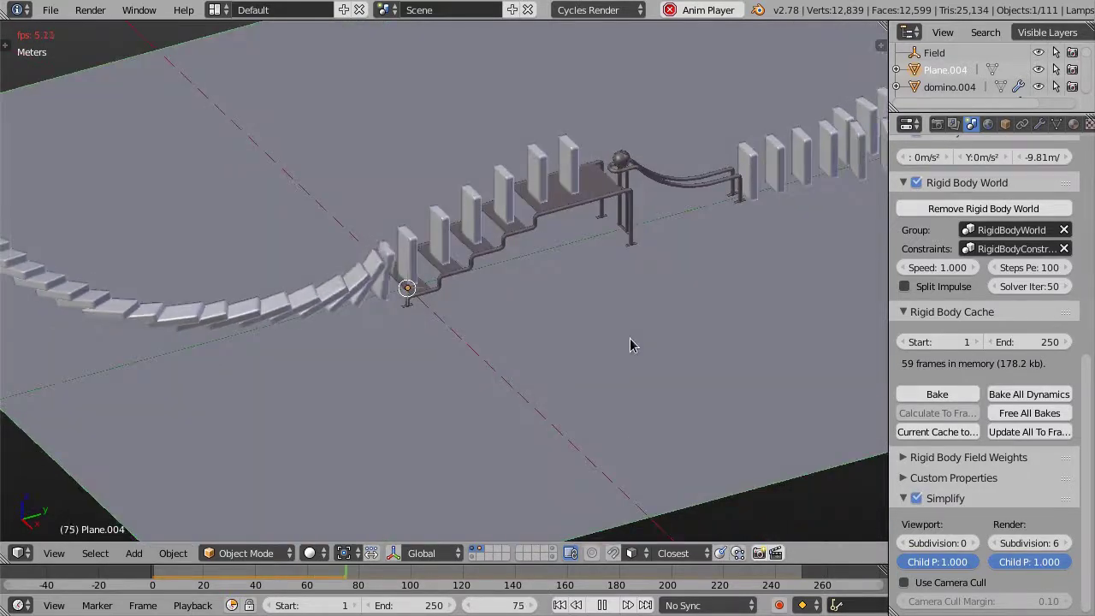
scroll(694, 299, "up", 1)
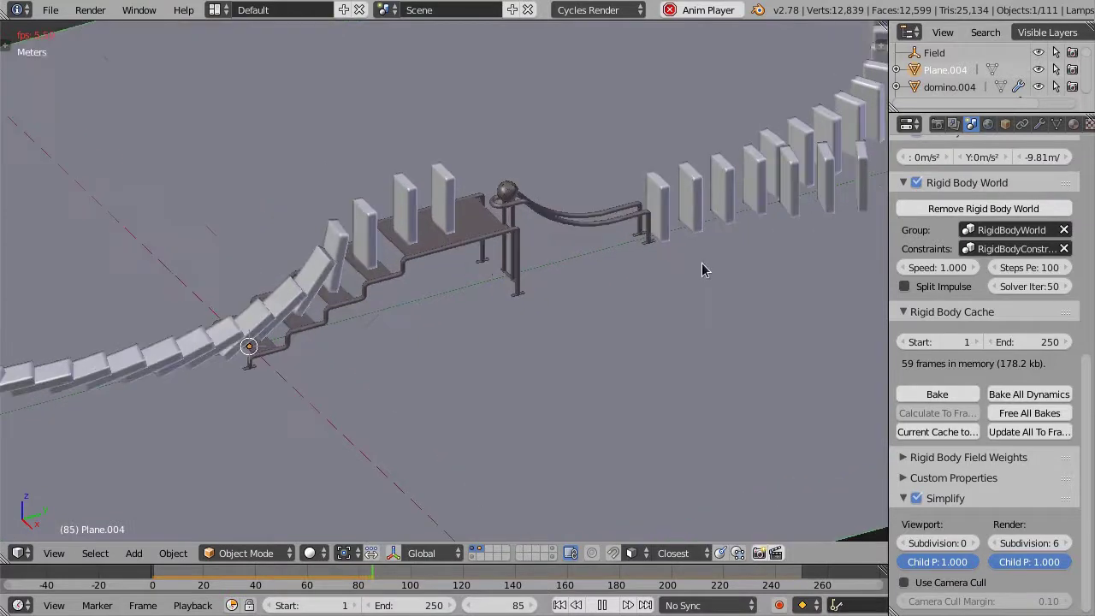
scroll(621, 303, "up", 1)
scroll(479, 296, "up", 1)
scroll(443, 276, "up", 1)
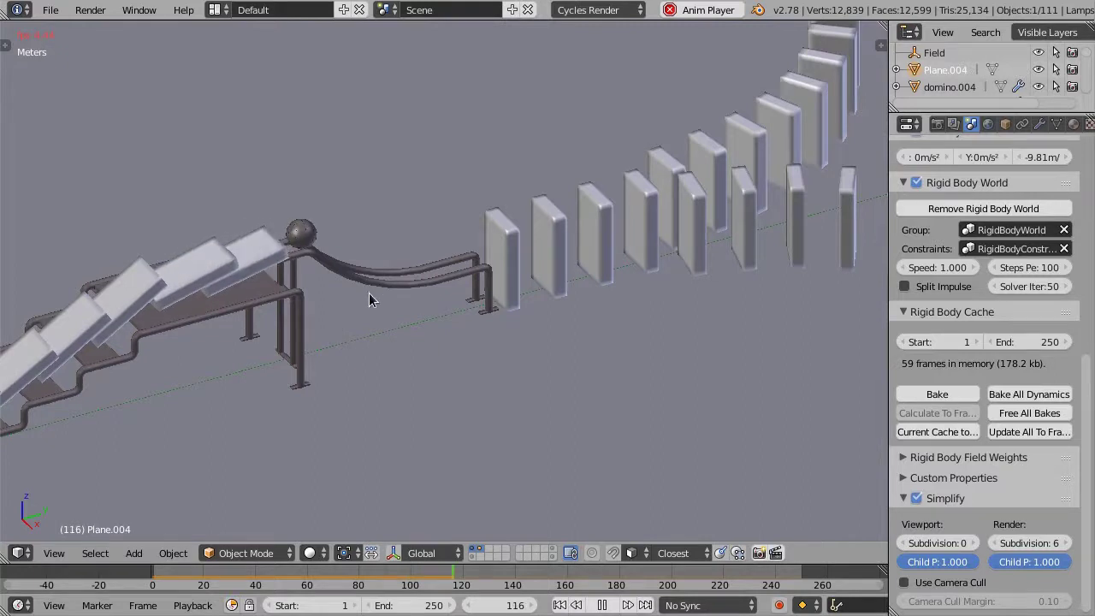
mouse_move(501, 288)
middle_mouse_down()
mouse_move(366, 305)
mouse_move(468, 325)
middle_mouse_up()
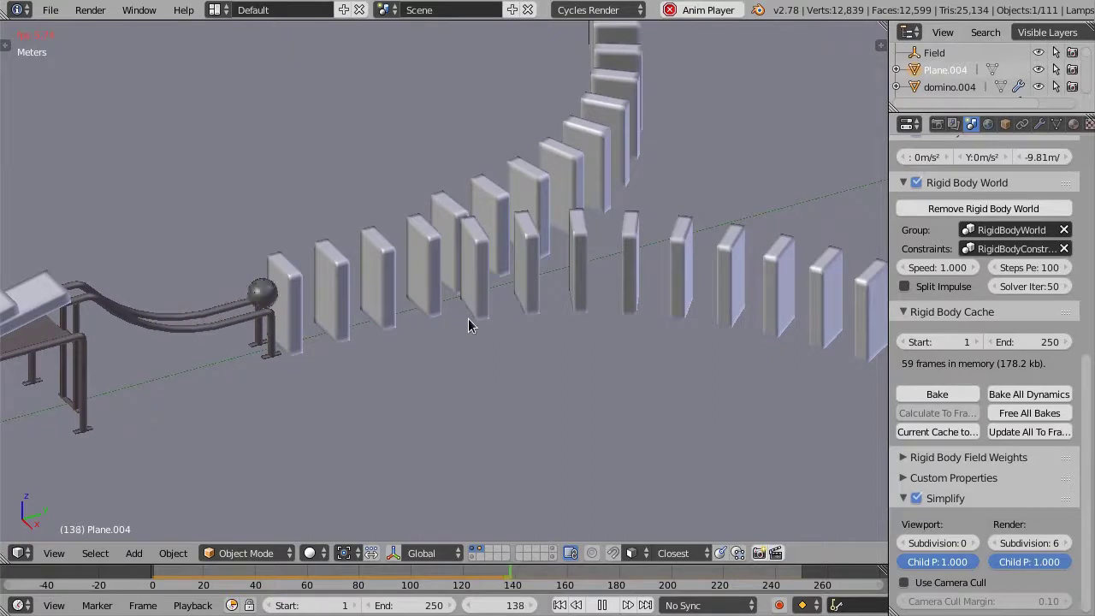
middle_click_drag(426, 305, 484, 240)
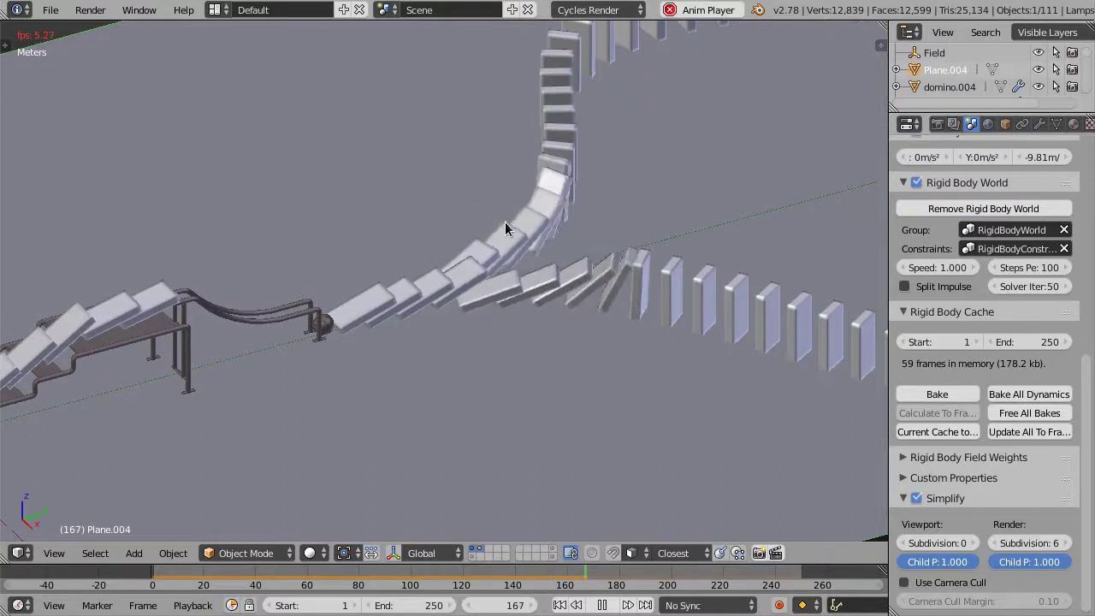
mouse_move(493, 227)
middle_mouse_down()
mouse_move(395, 217)
mouse_move(473, 250)
mouse_move(437, 269)
middle_mouse_up()
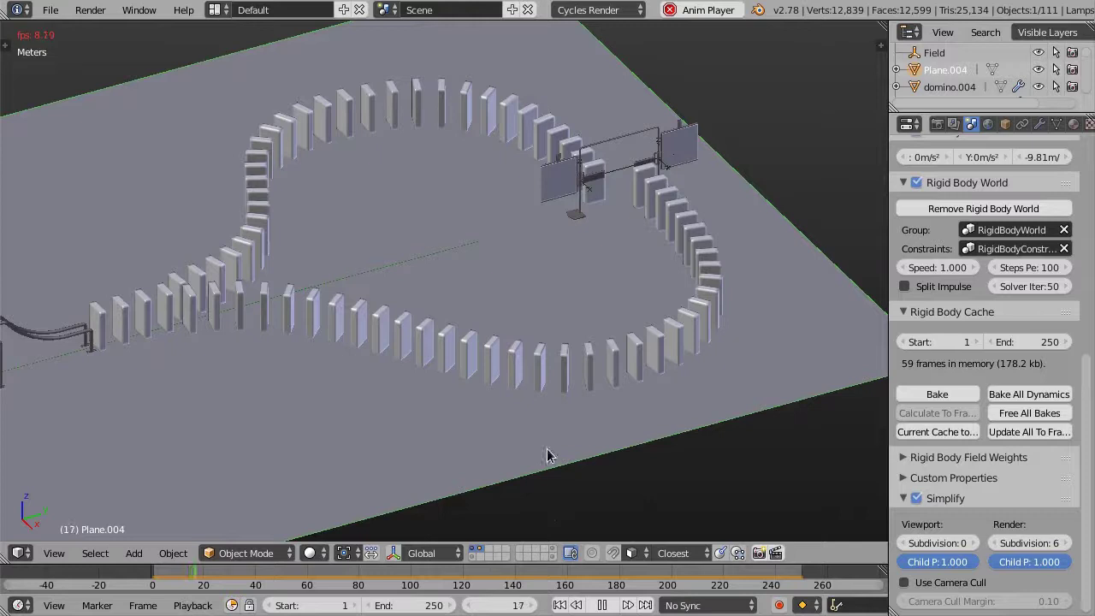
Stop playback and scrub forward to where most dominoes have fallen
key("Escape")
left_click(630, 579)
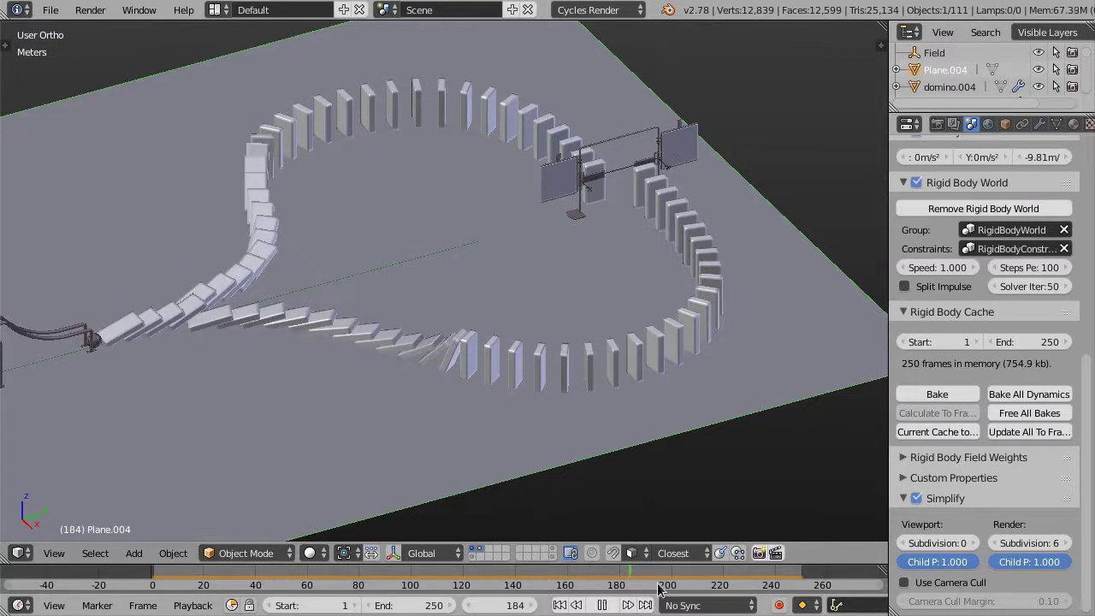
mouse_move(696, 583)
left_mouse_down()
mouse_move(777, 585)
mouse_move(764, 584)
left_mouse_up()
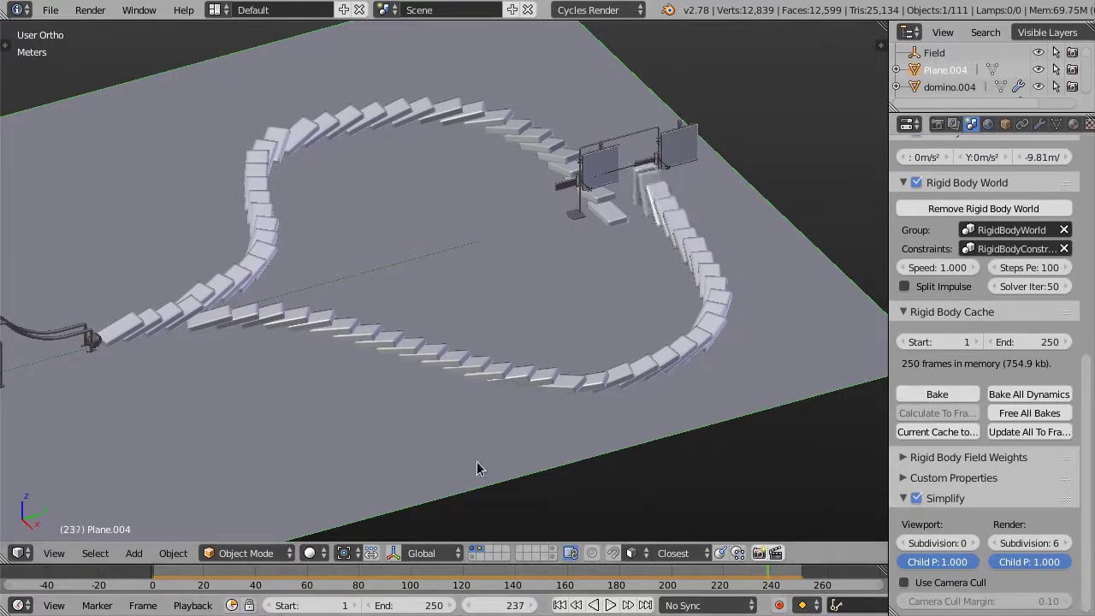
Change the scene's end frame from 250 to 300
left_click(422, 606)
type("300")
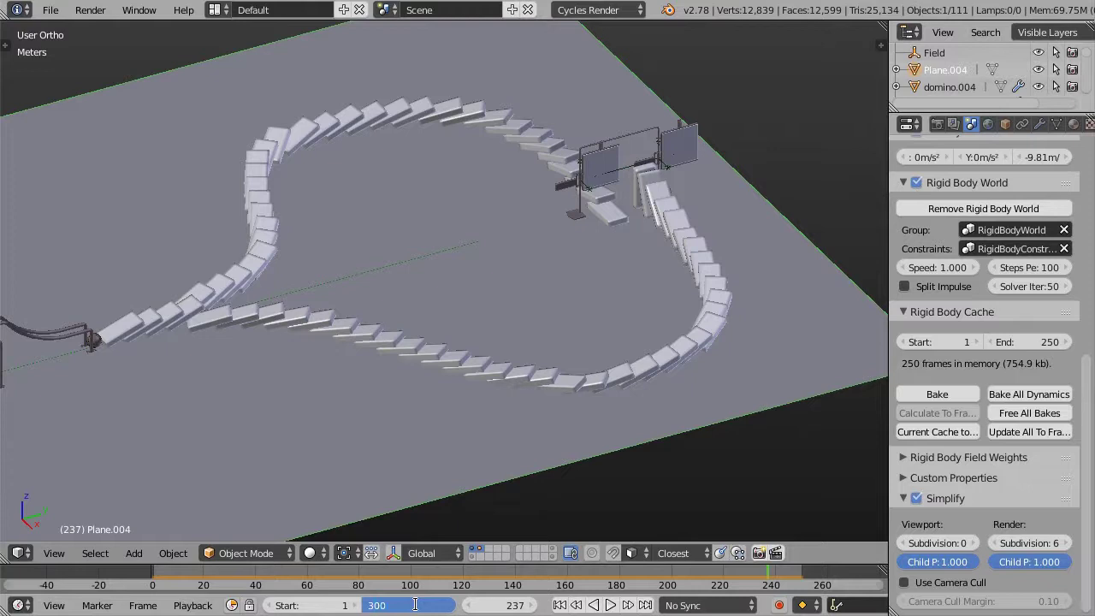
key("Return")
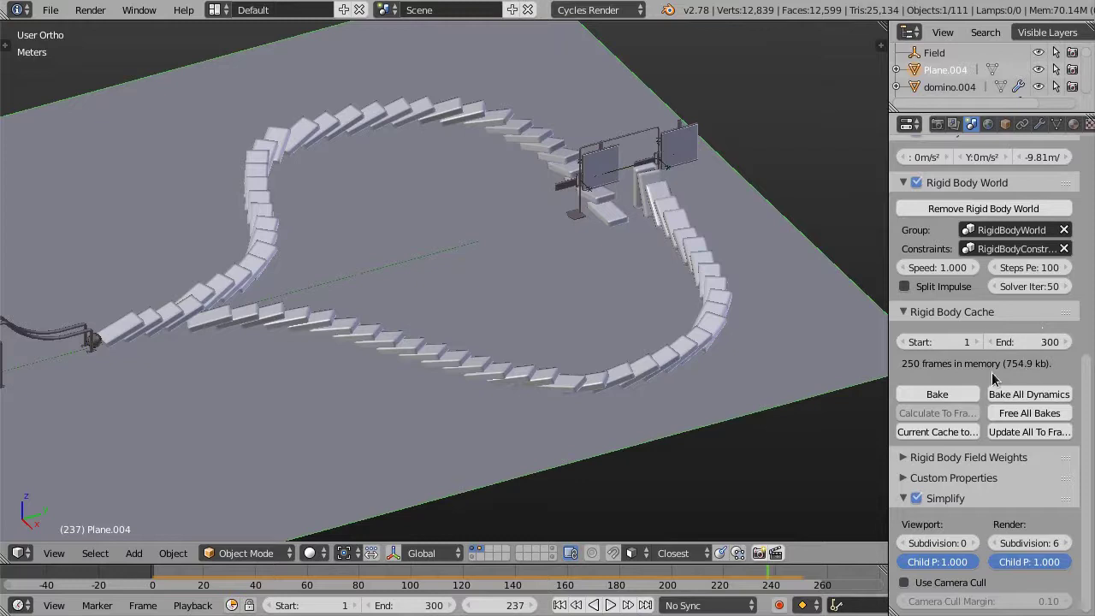
middle_click_drag(625, 308, 600, 311, "shift")
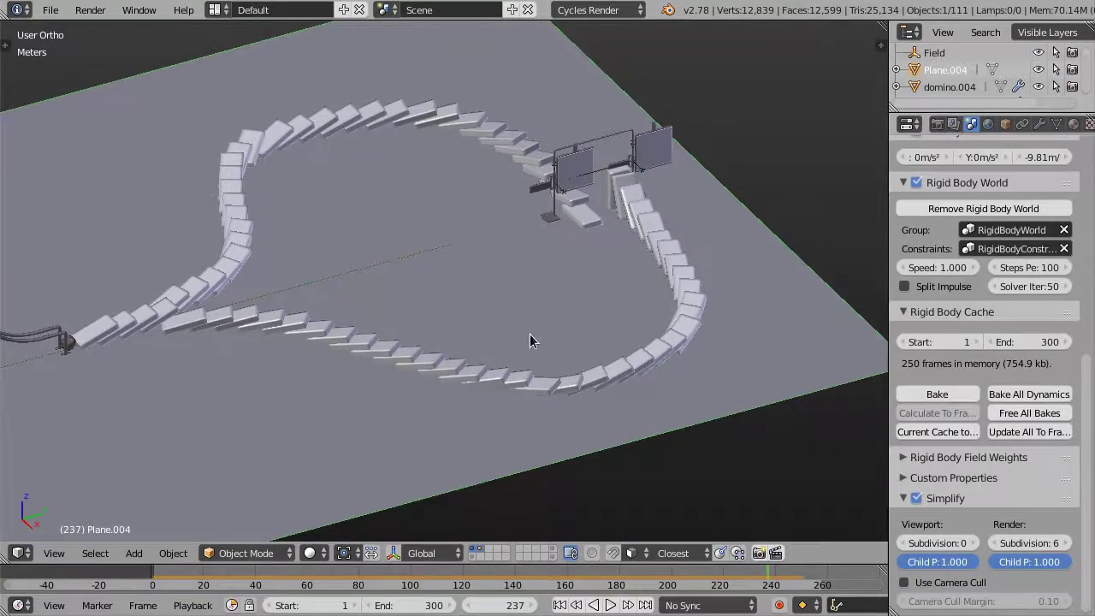
middle_click_drag(530, 334, 539, 348)
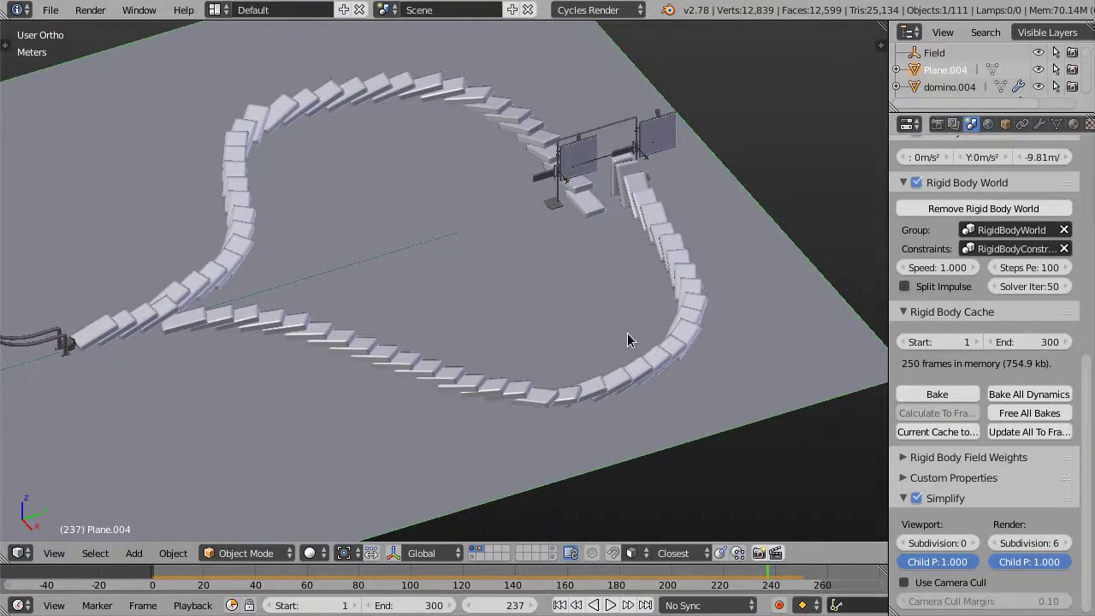
Replay the 300-frame simulation and watch dominoes topple along both branches of the heart loop
key("alt+a")
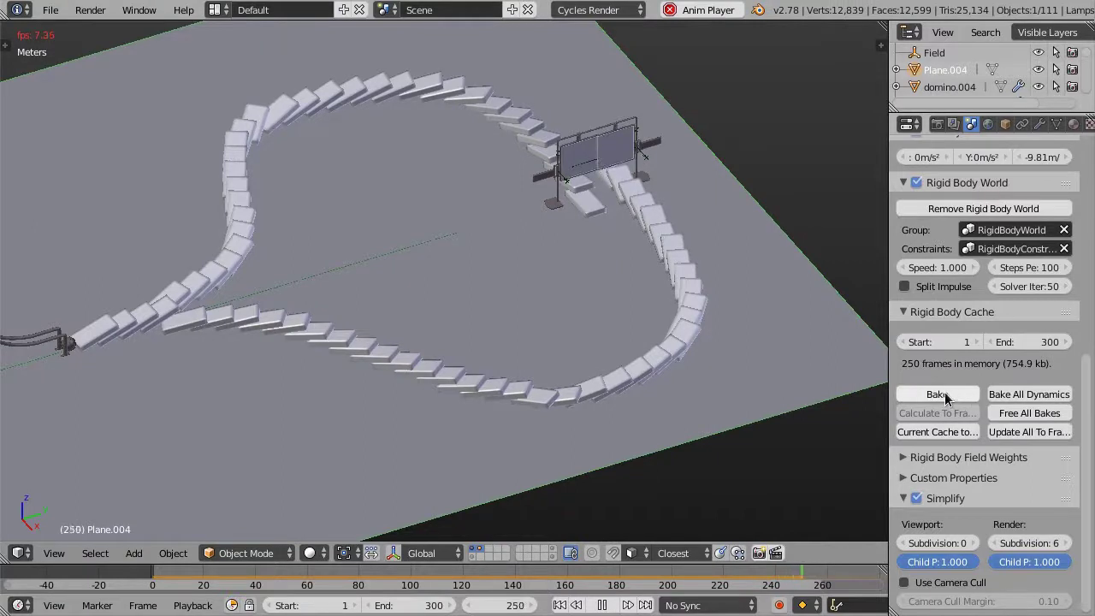
scroll(585, 263, "down", 2)
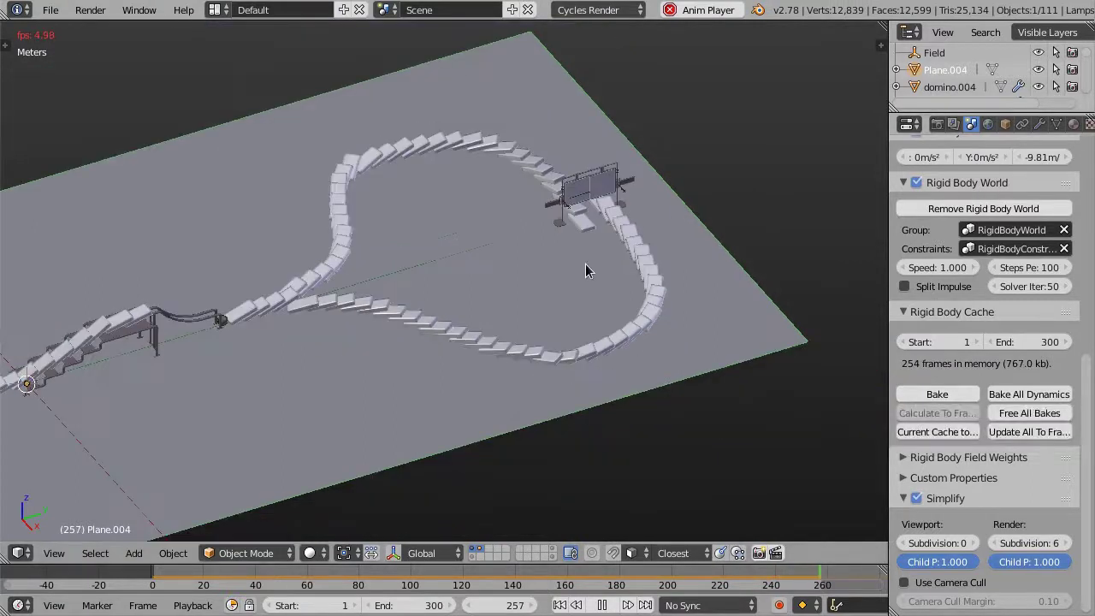
scroll(585, 264, "up", 1)
mouse_move(585, 263)
middle_mouse_down()
mouse_move(544, 257)
mouse_move(459, 291)
mouse_move(471, 300)
middle_mouse_up()
scroll(461, 296, "down", 1)
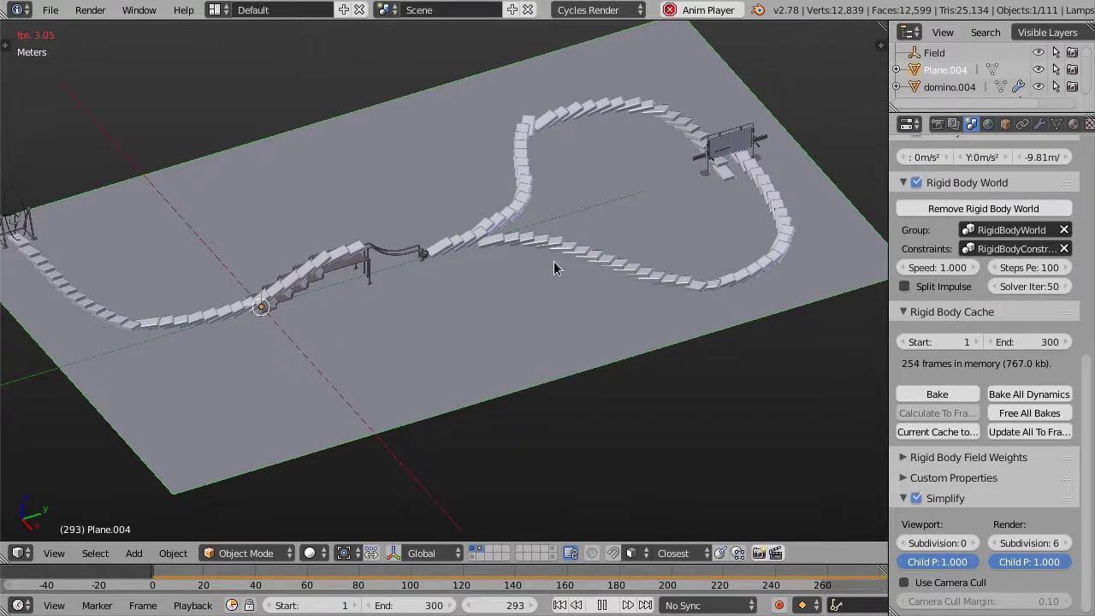
mouse_move(555, 261)
middle_mouse_down()
mouse_move(473, 286)
mouse_move(485, 282)
middle_mouse_up()
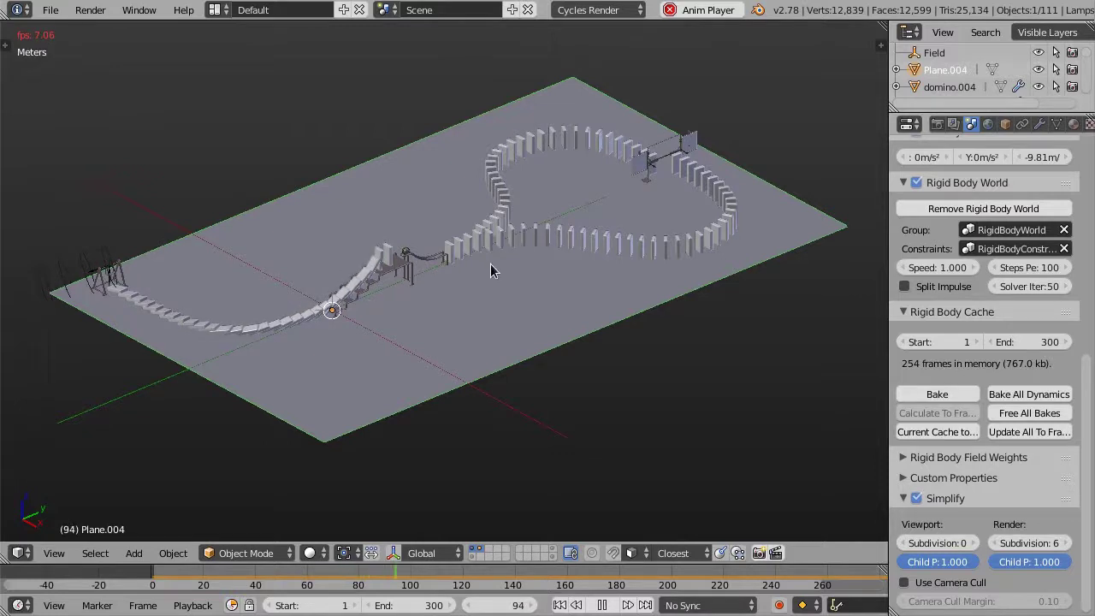
scroll(490, 265, "up", 1)
middle_click_drag(481, 287, 448, 287)
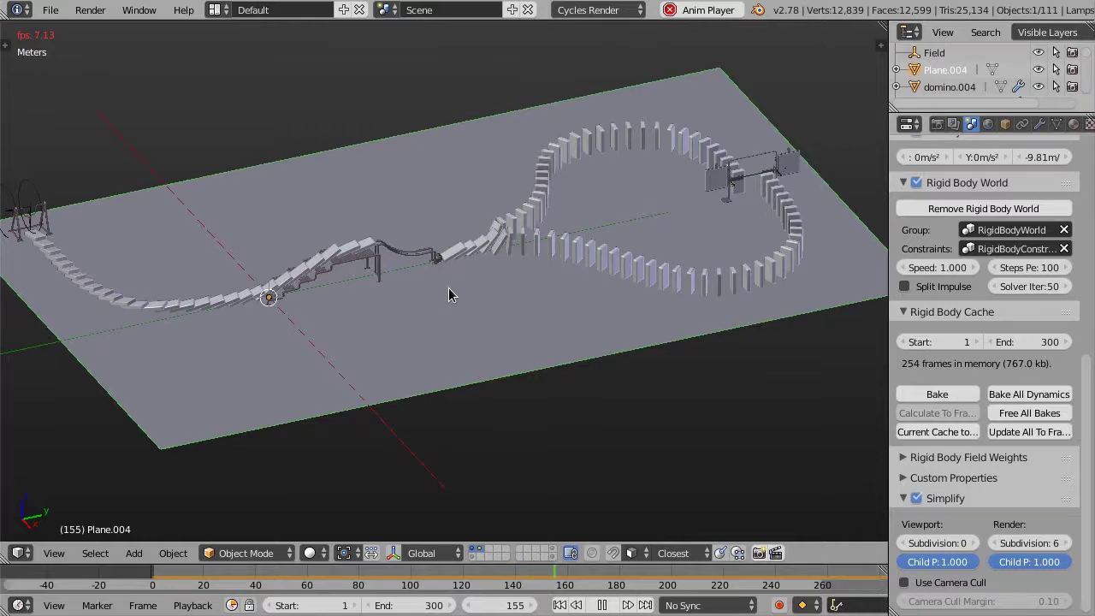
mouse_move(448, 288)
middle_mouse_down()
mouse_move(498, 282)
mouse_move(456, 308)
mouse_move(480, 292)
mouse_move(539, 293)
mouse_move(546, 281)
mouse_move(520, 288)
mouse_move(548, 291)
mouse_move(540, 296)
middle_mouse_up()
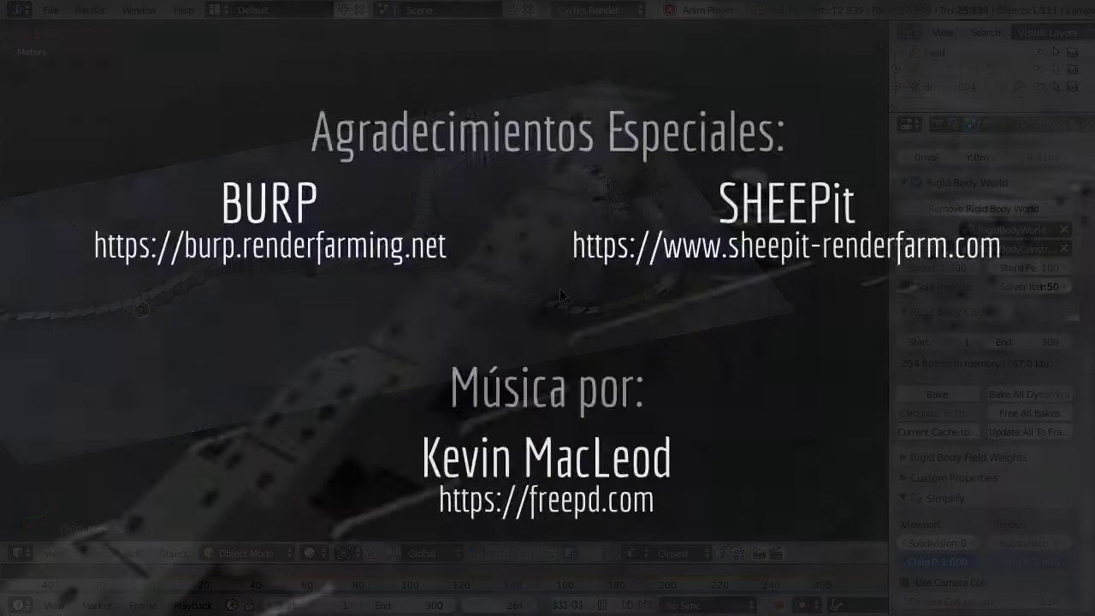